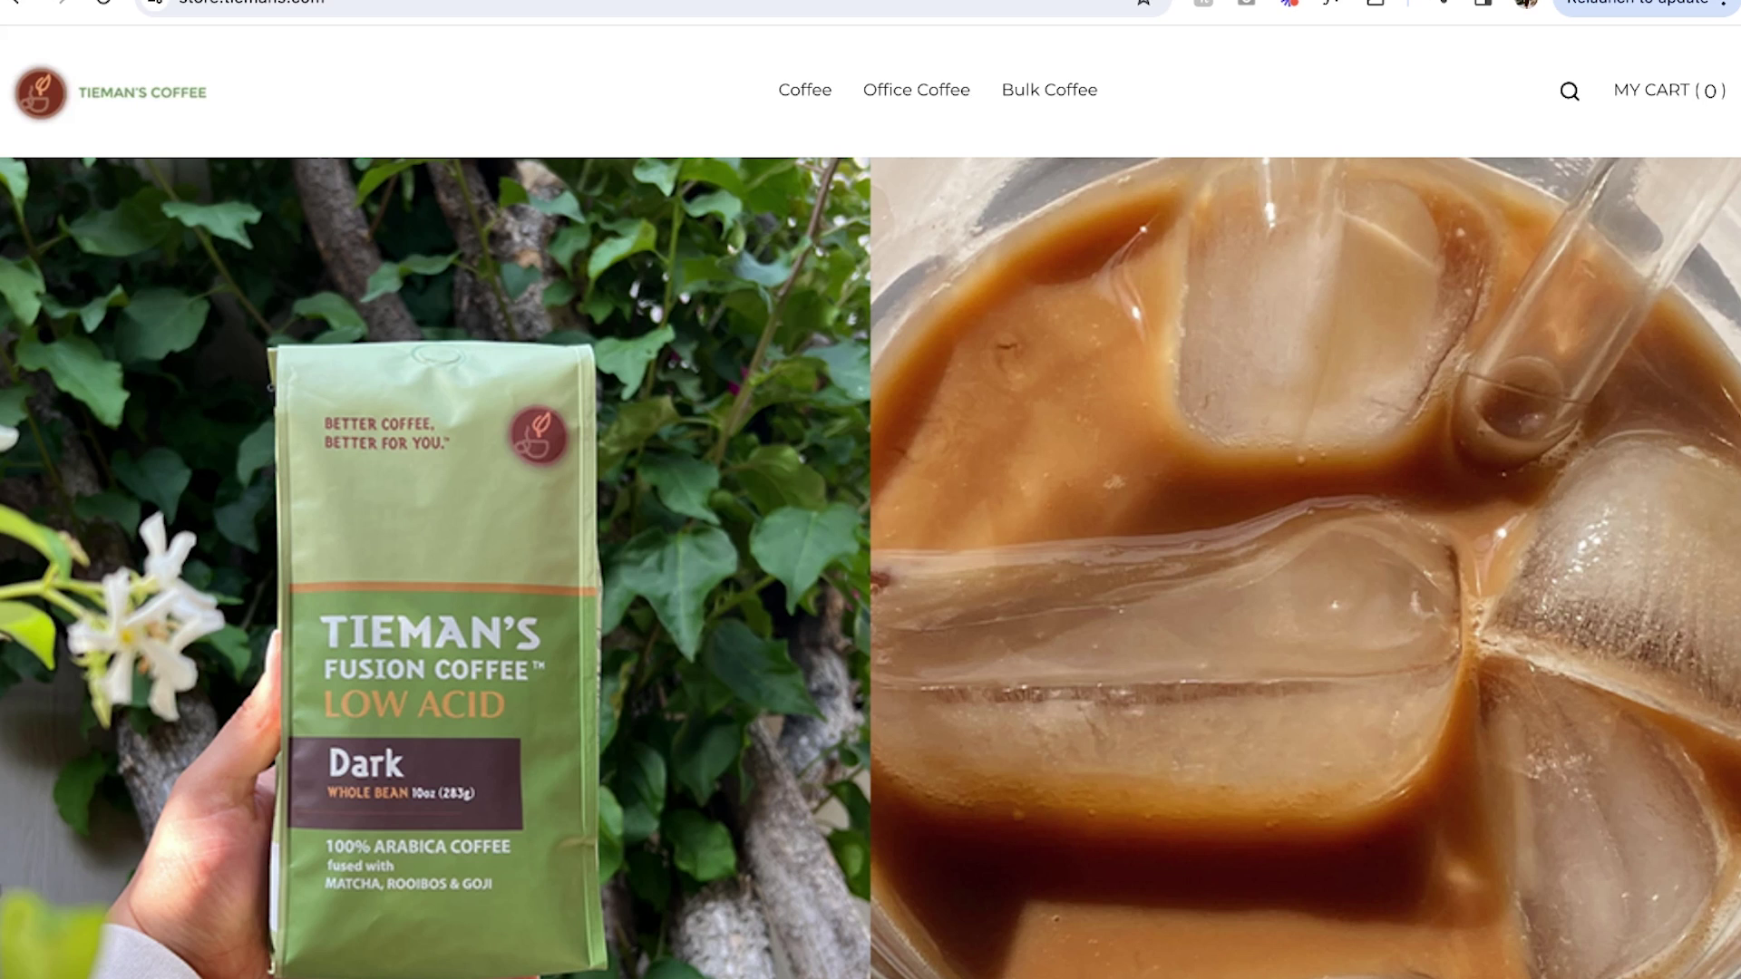
# Step: Look over the coffee store's home page and the products in its Coffee category, dismissing the promotional pop-up
pyautogui.scroll(-10, 1297, 673)
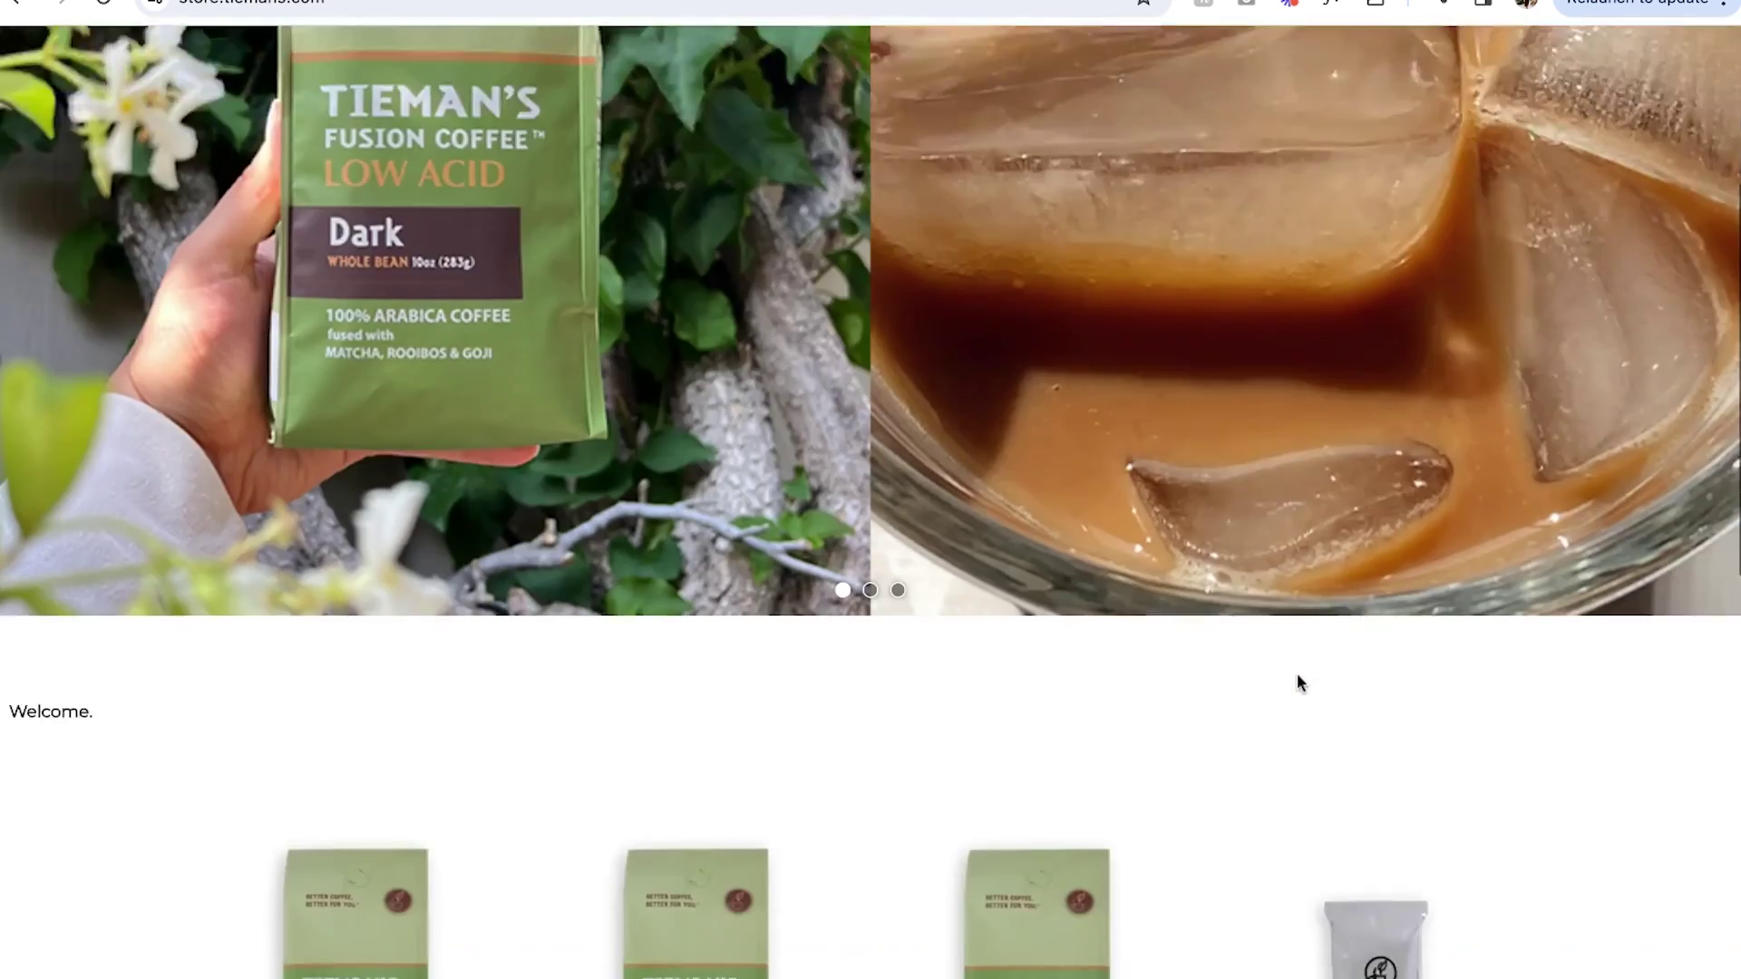
pyautogui.scroll(-3, 1296, 673)
pyautogui.scroll(15, 1296, 672)
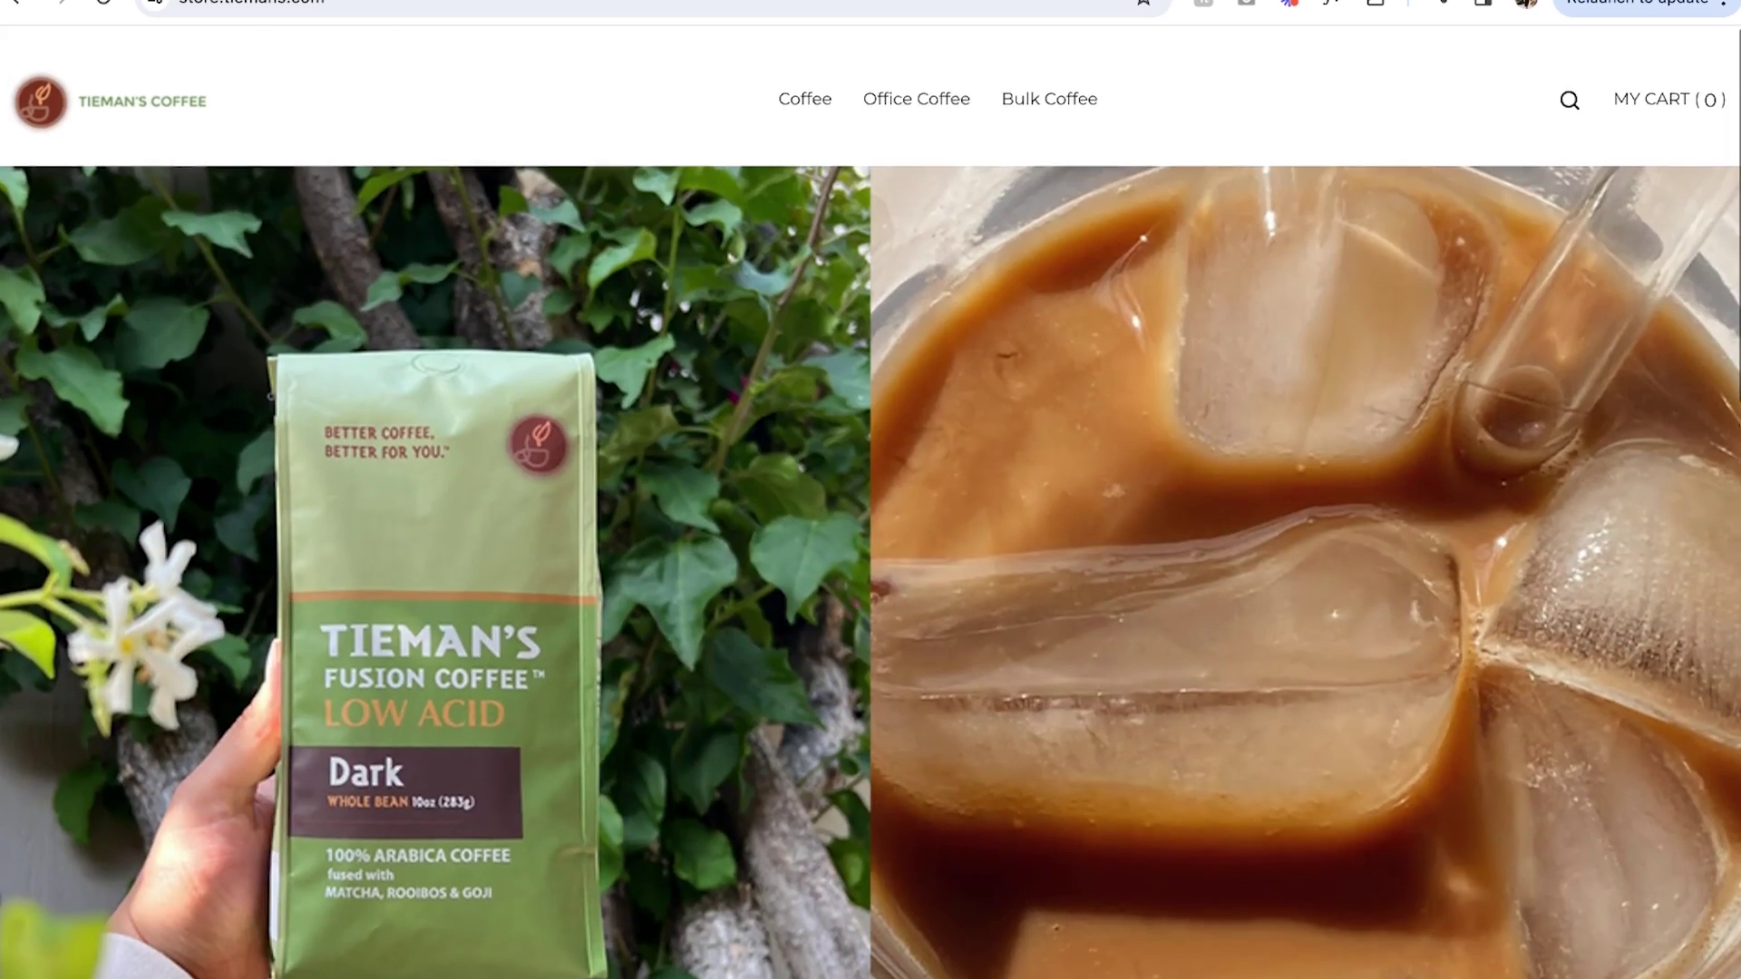
pyautogui.click(804, 91)
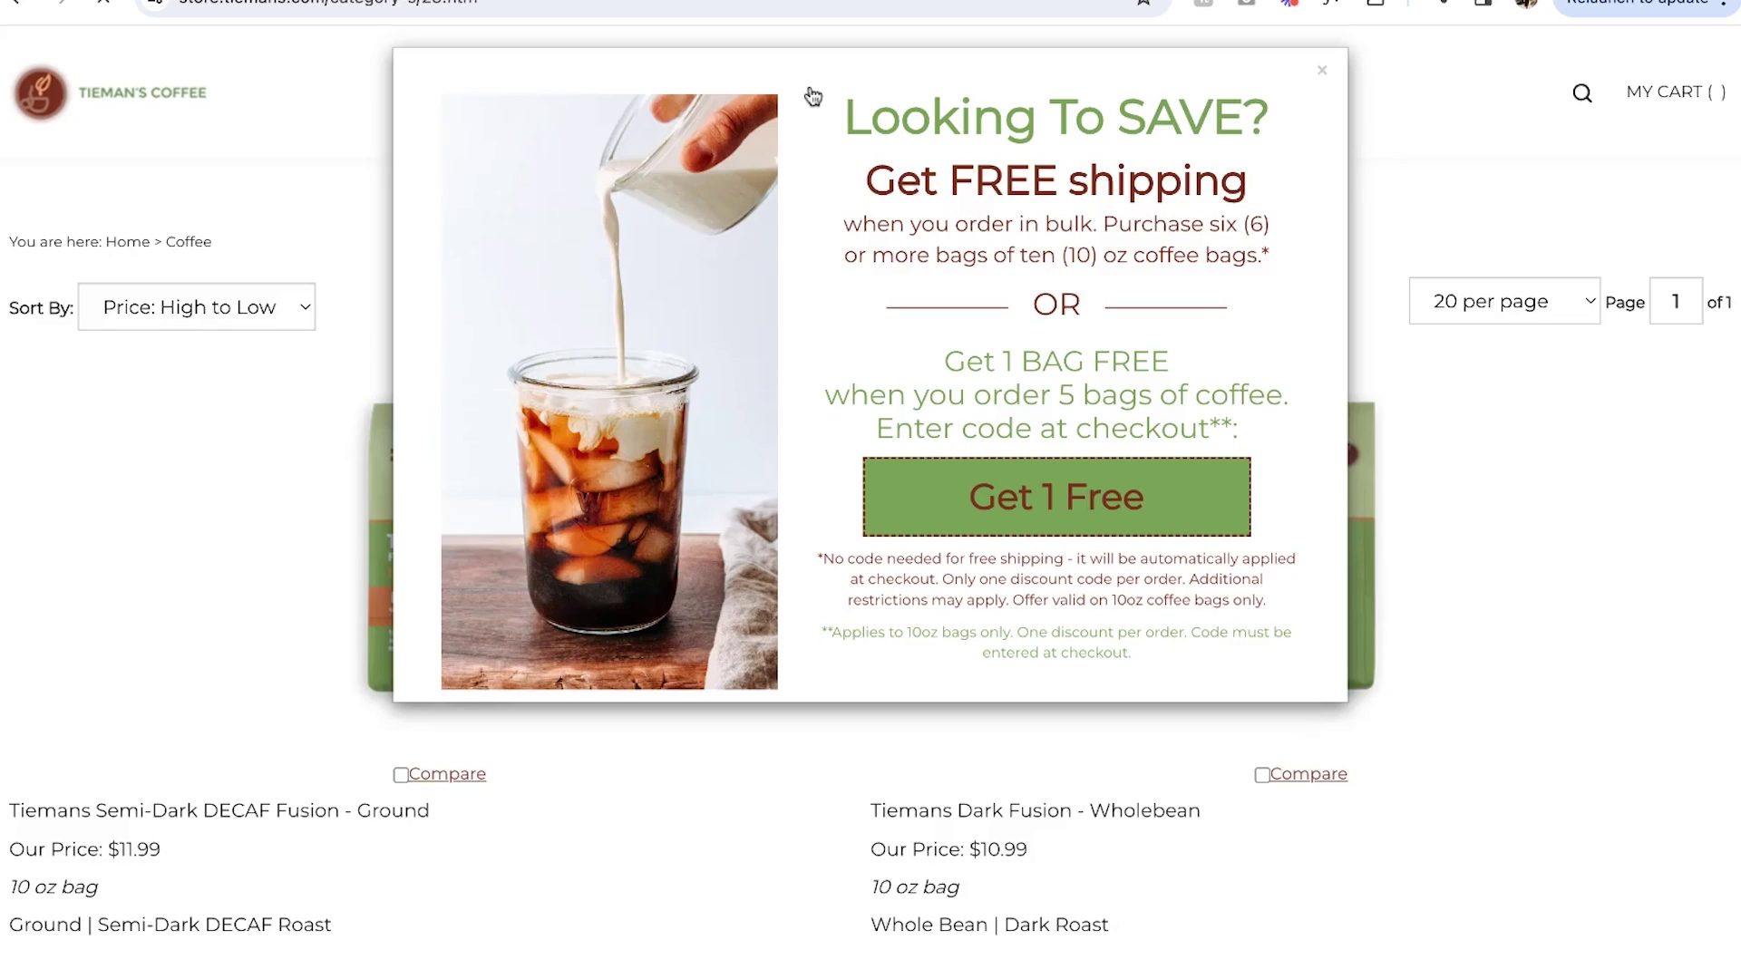
pyautogui.click(1327, 75)
pyautogui.scroll(-8, 1063, 645)
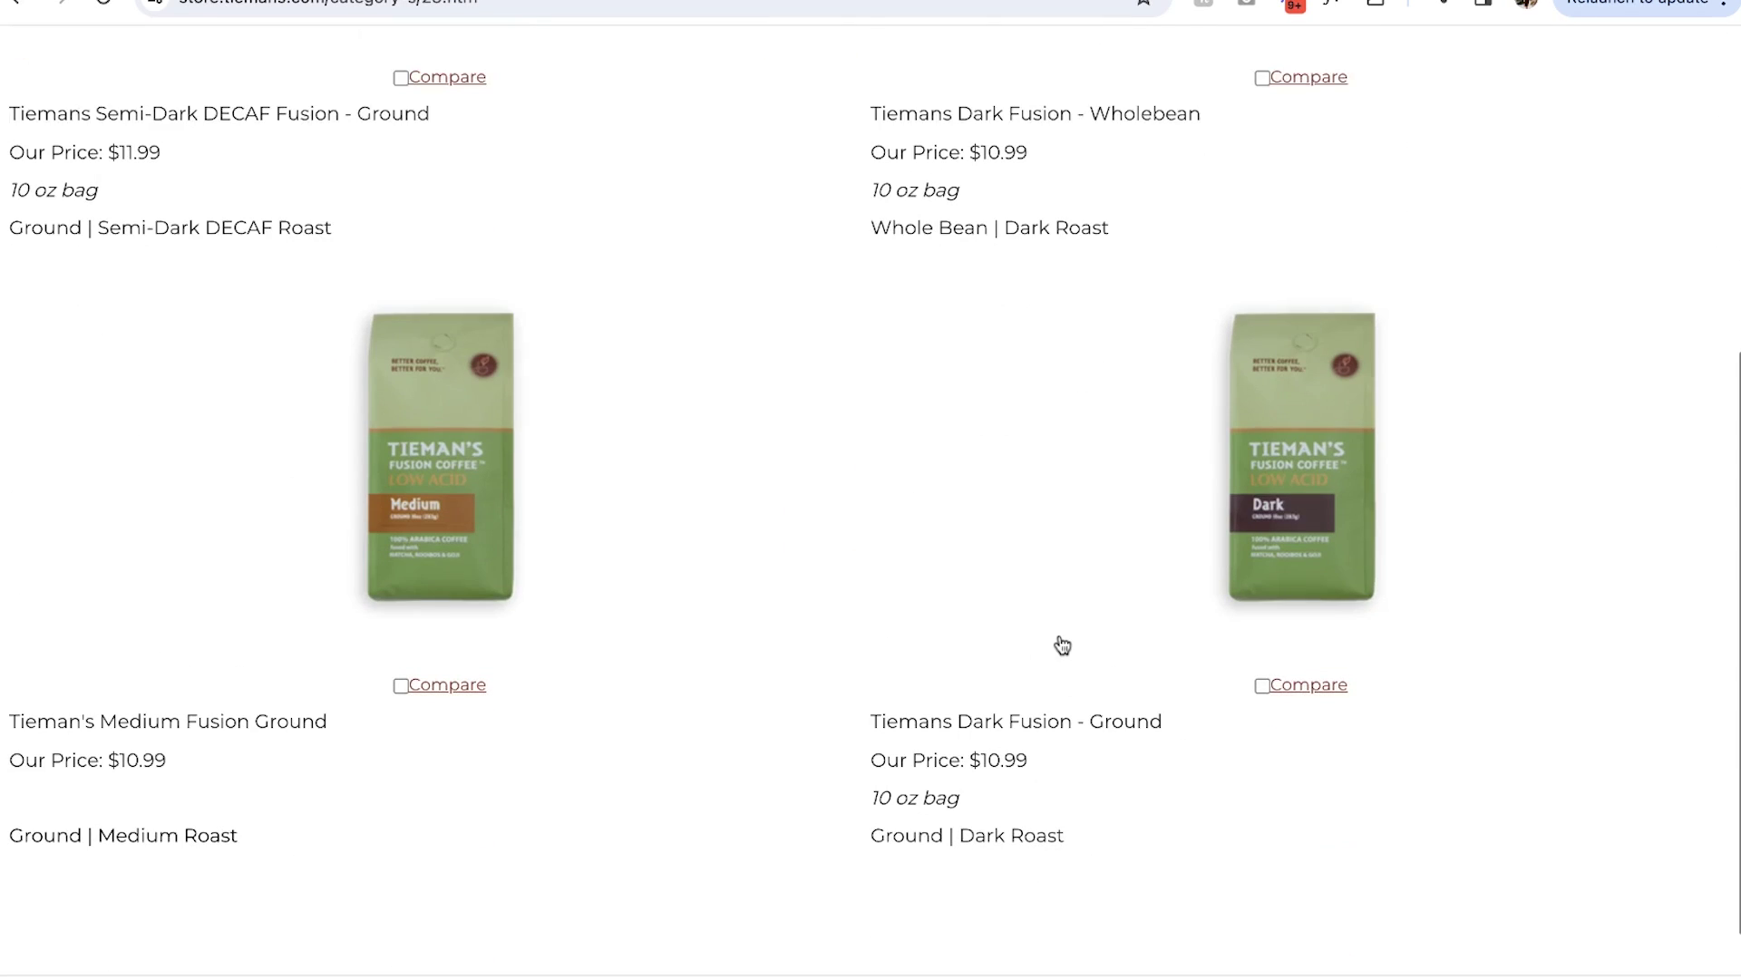
pyautogui.scroll(-2, 1059, 645)
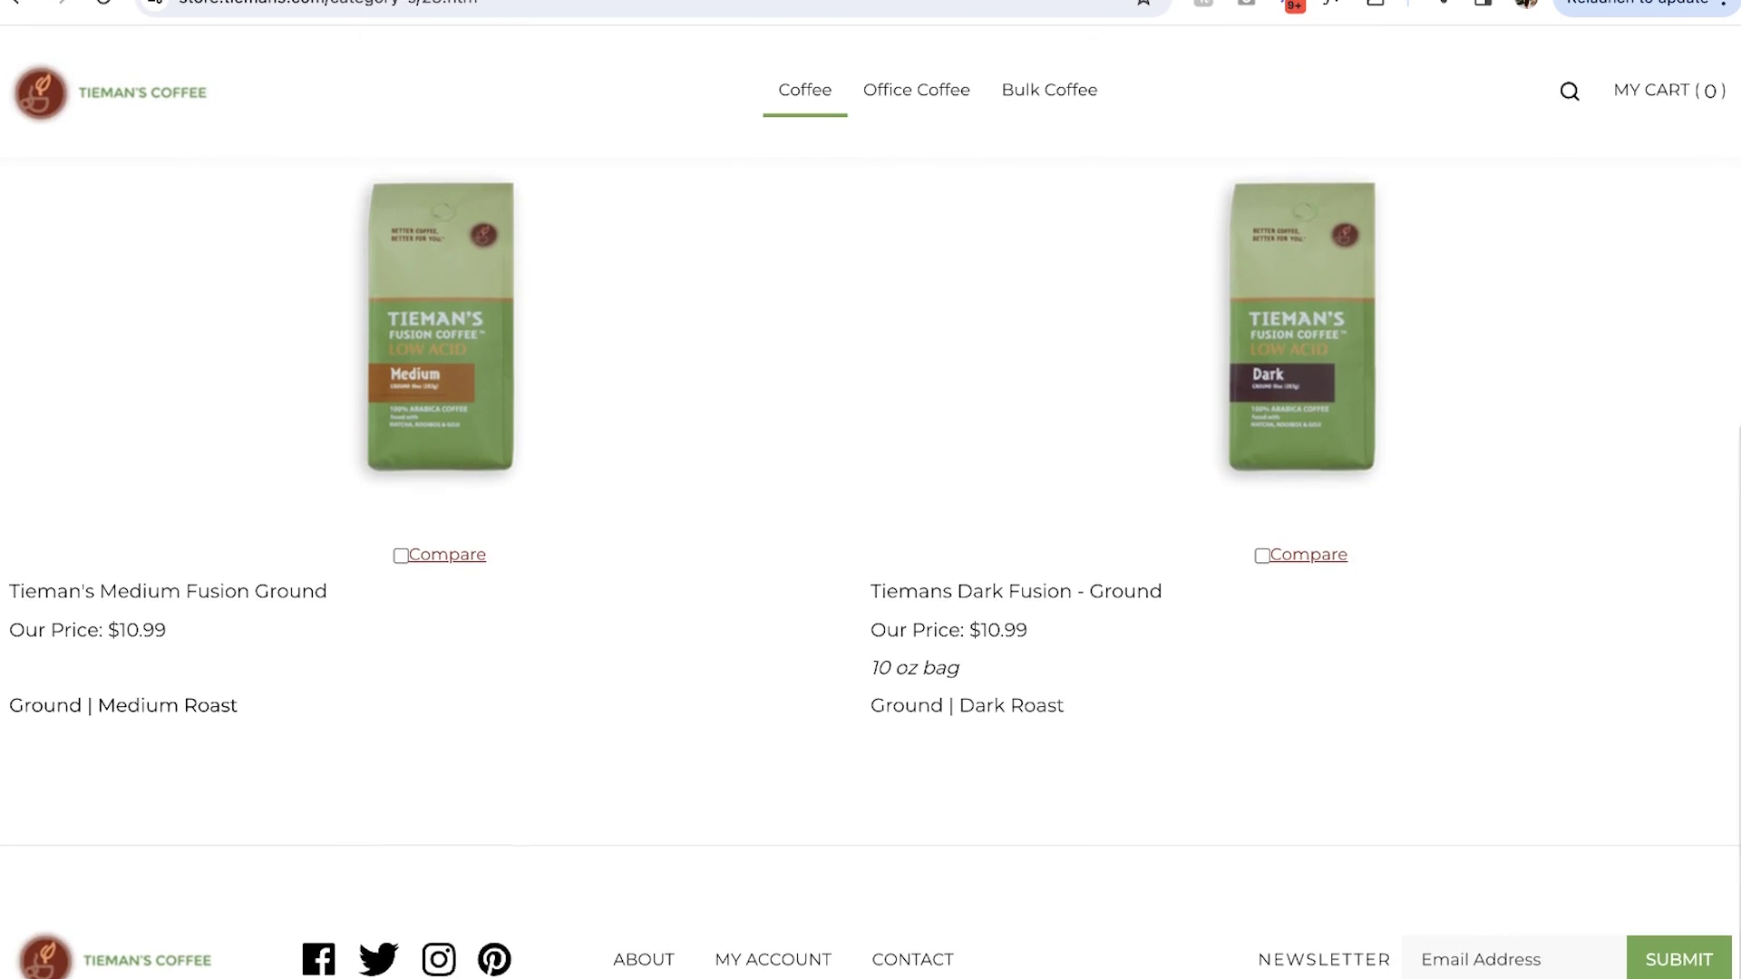
pyautogui.scroll(10, 870, 577)
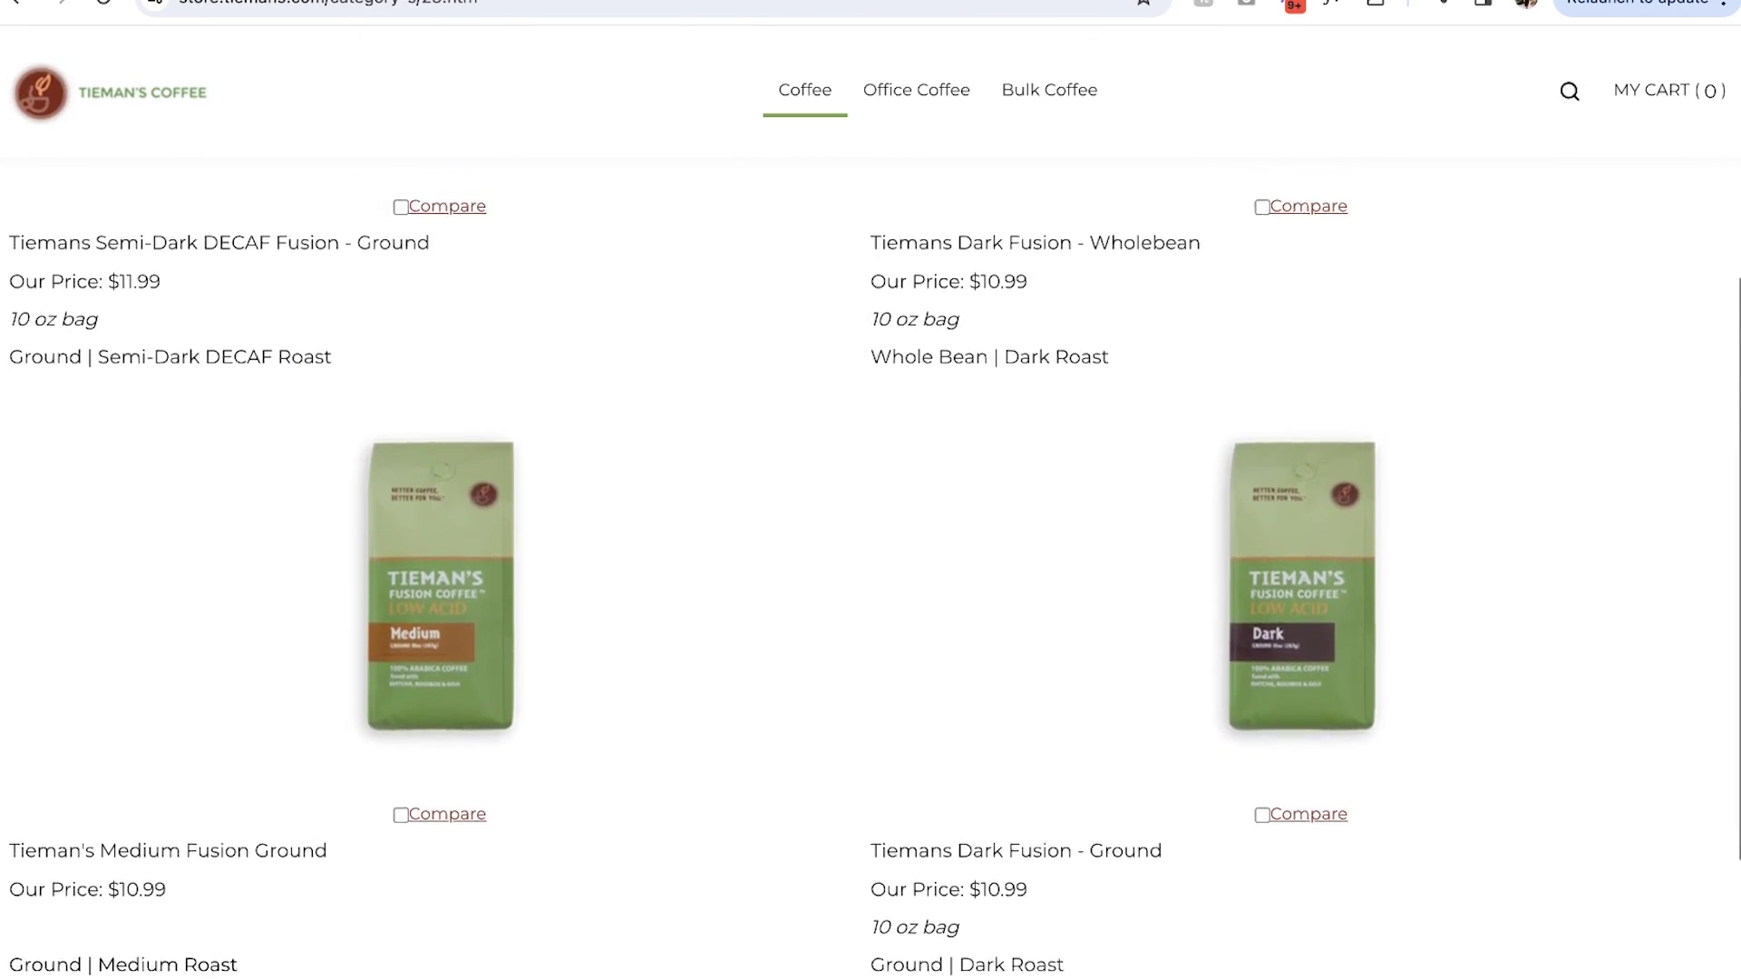
pyautogui.scroll(-10, 871, 544)
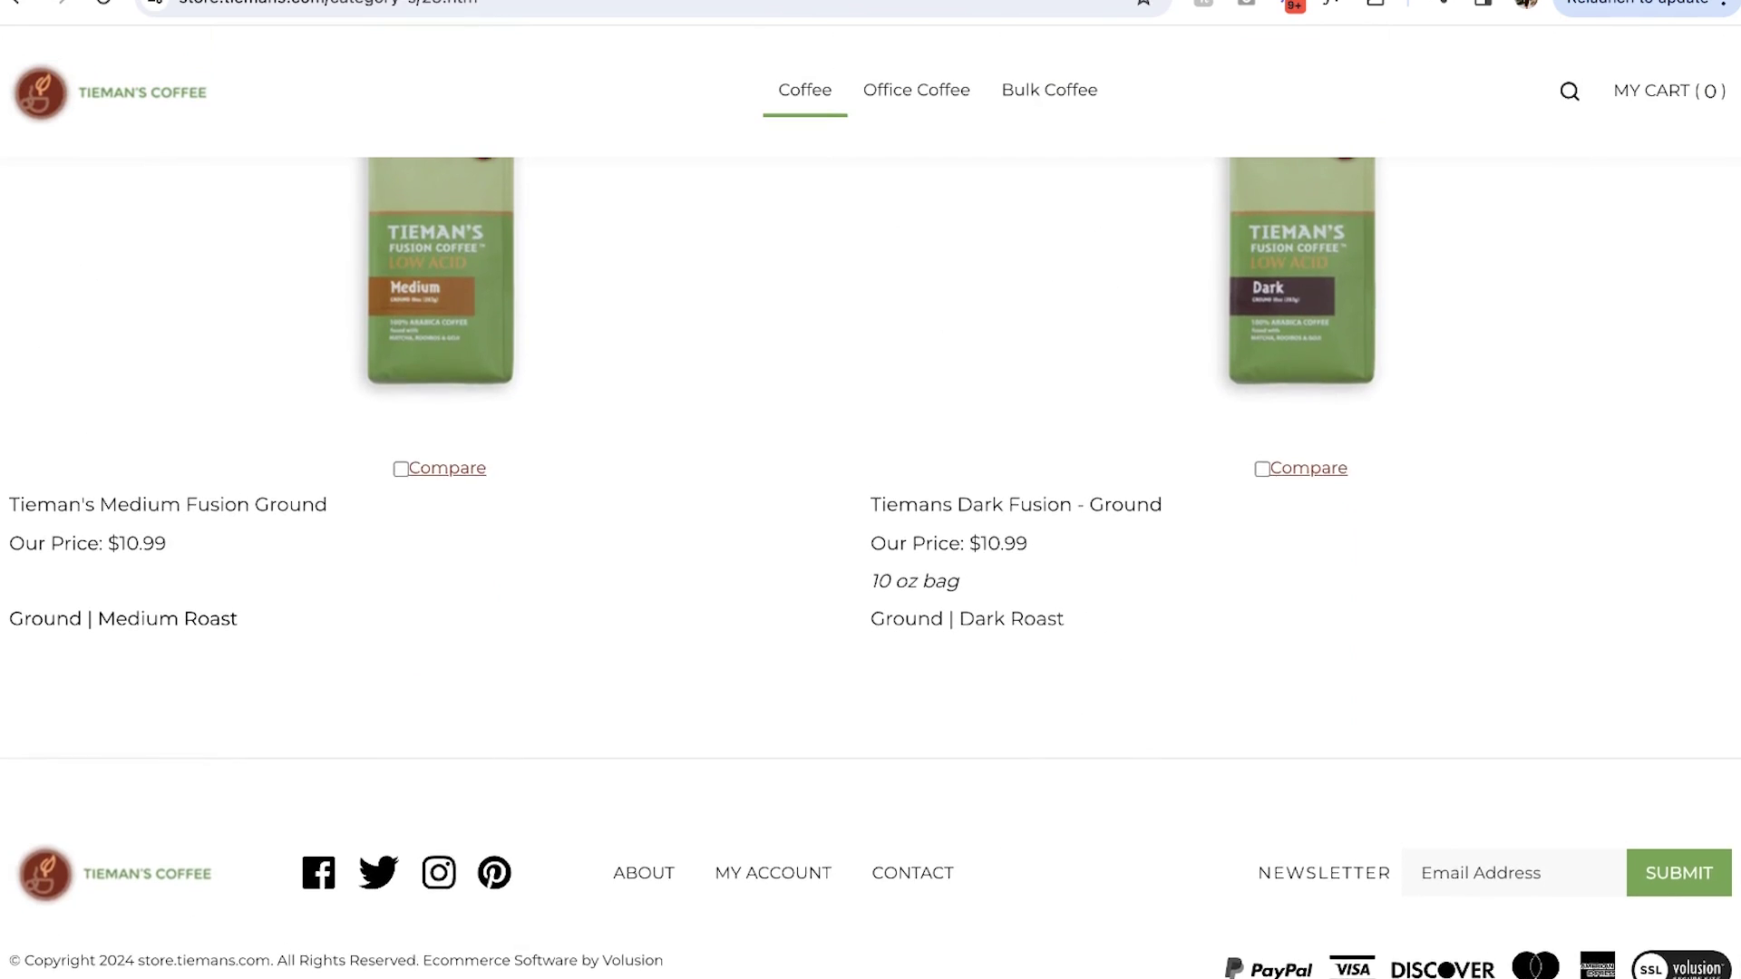
pyautogui.scroll(10, 885, 689)
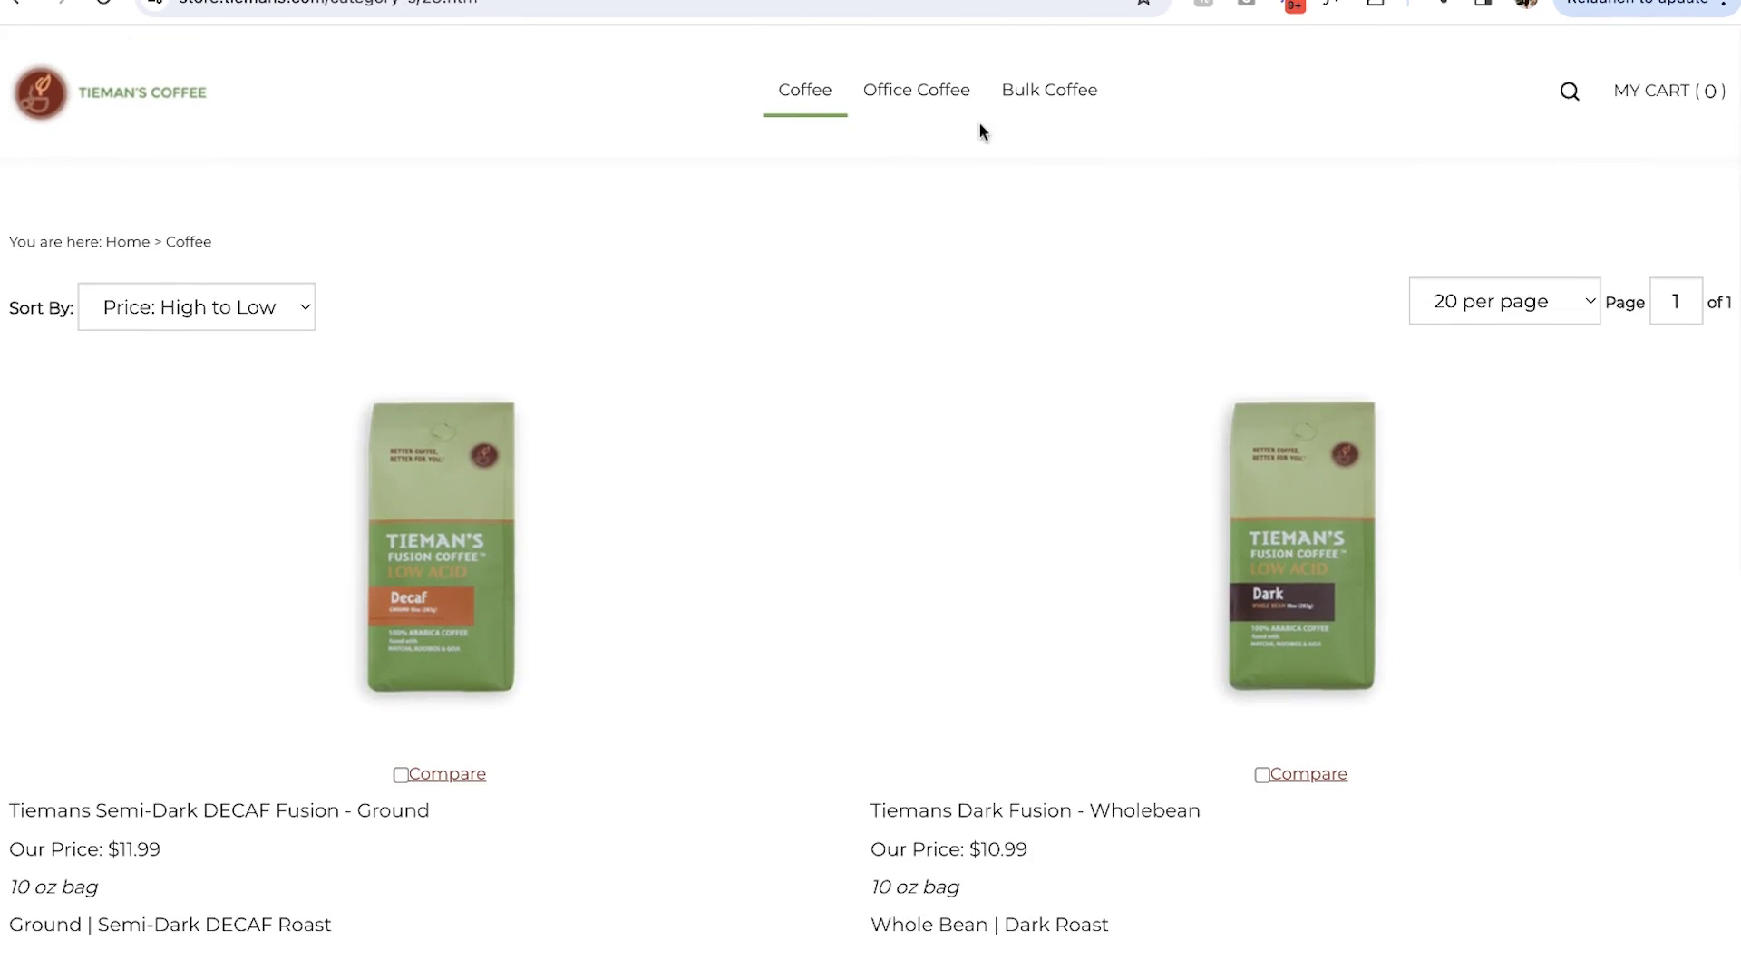
# Step: View the products in the store's Office Coffee category, dismissing the promotional pop-up
pyautogui.click(955, 98)
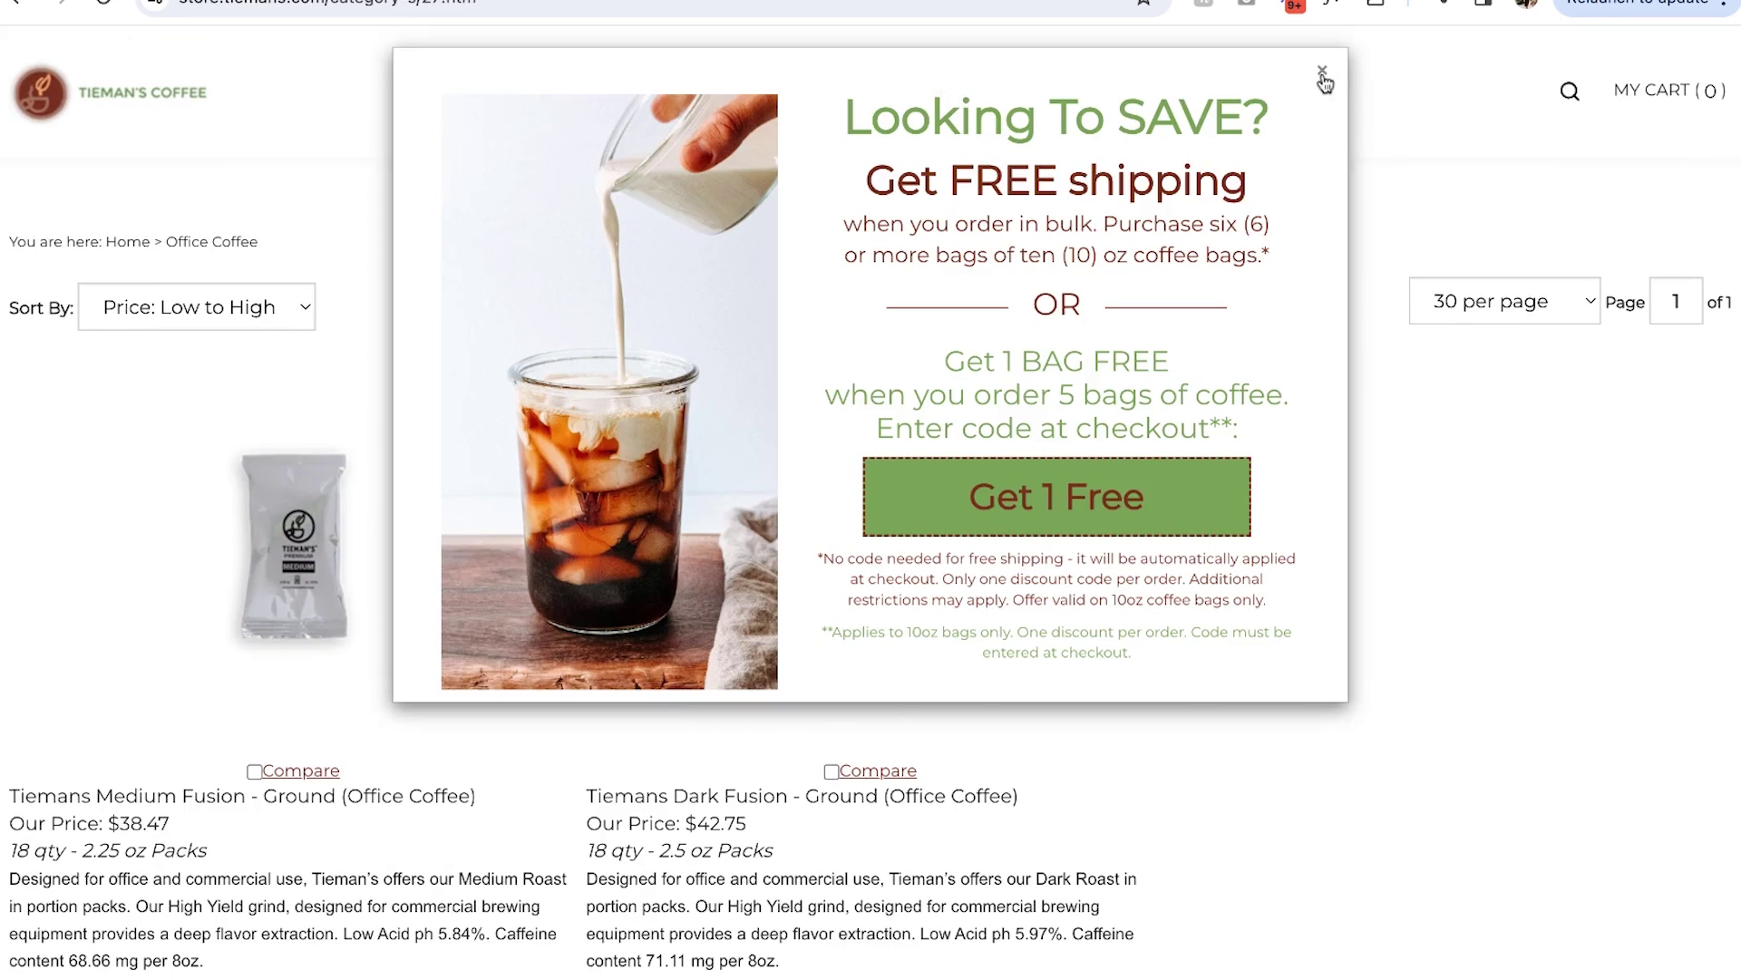
pyautogui.click(1323, 74)
pyautogui.scroll(-4, 1059, 601)
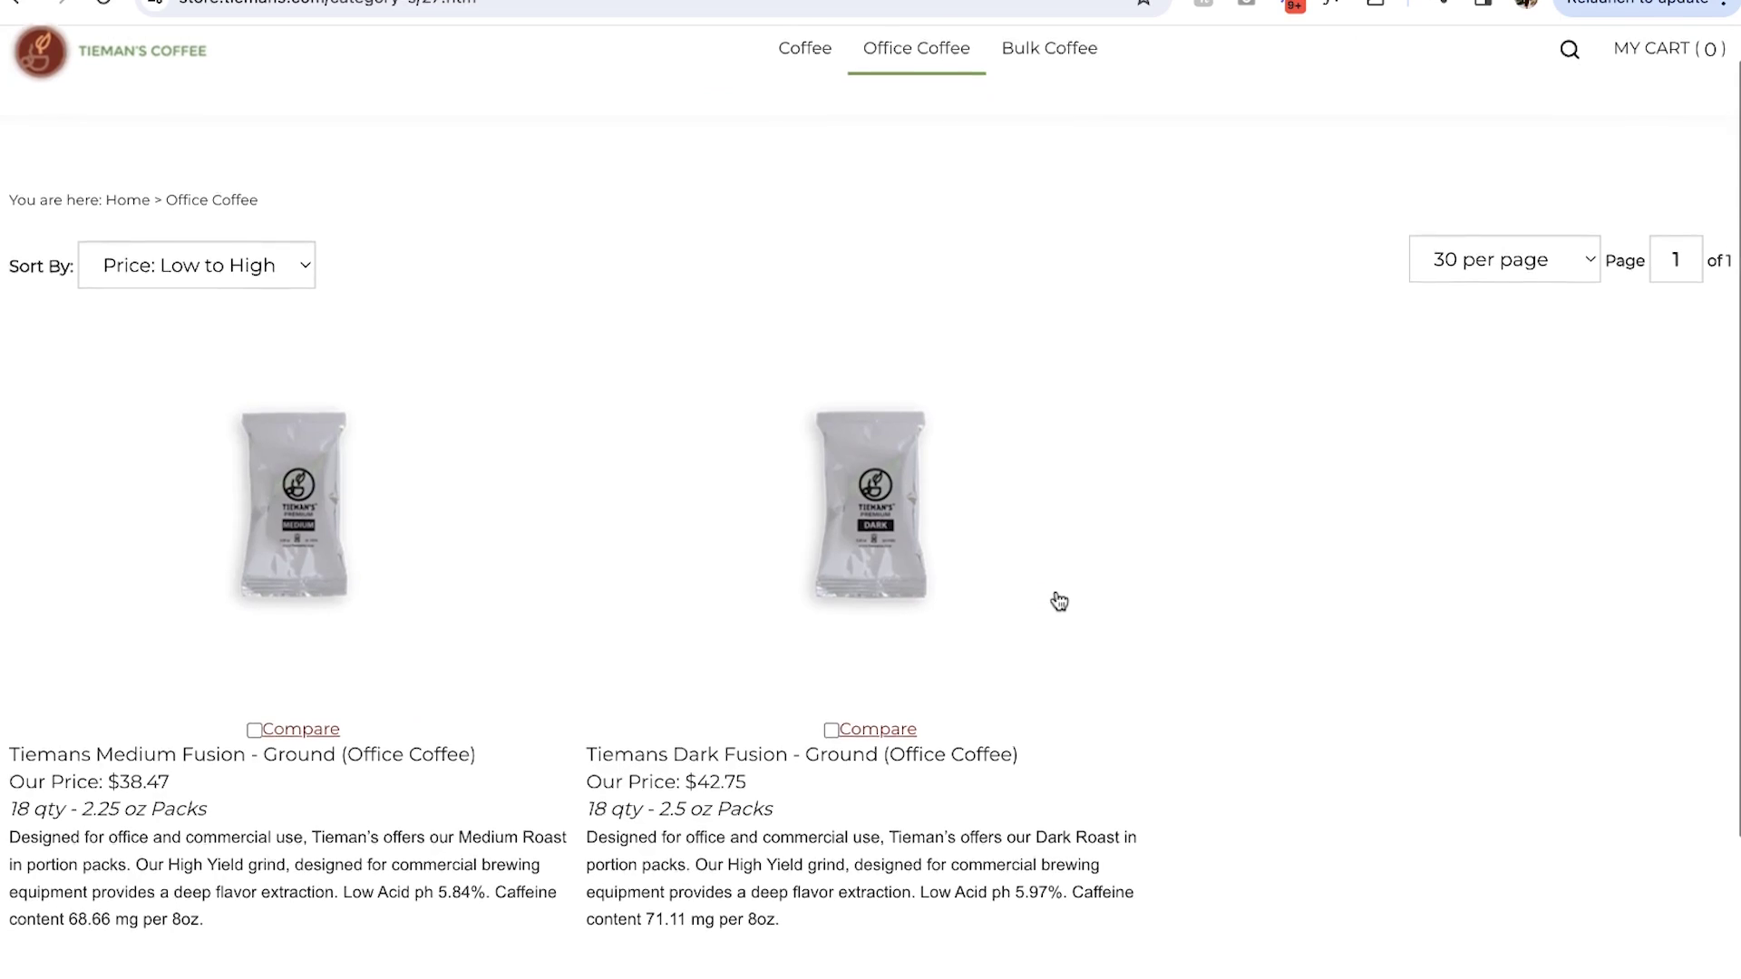
pyautogui.scroll(4, 1059, 602)
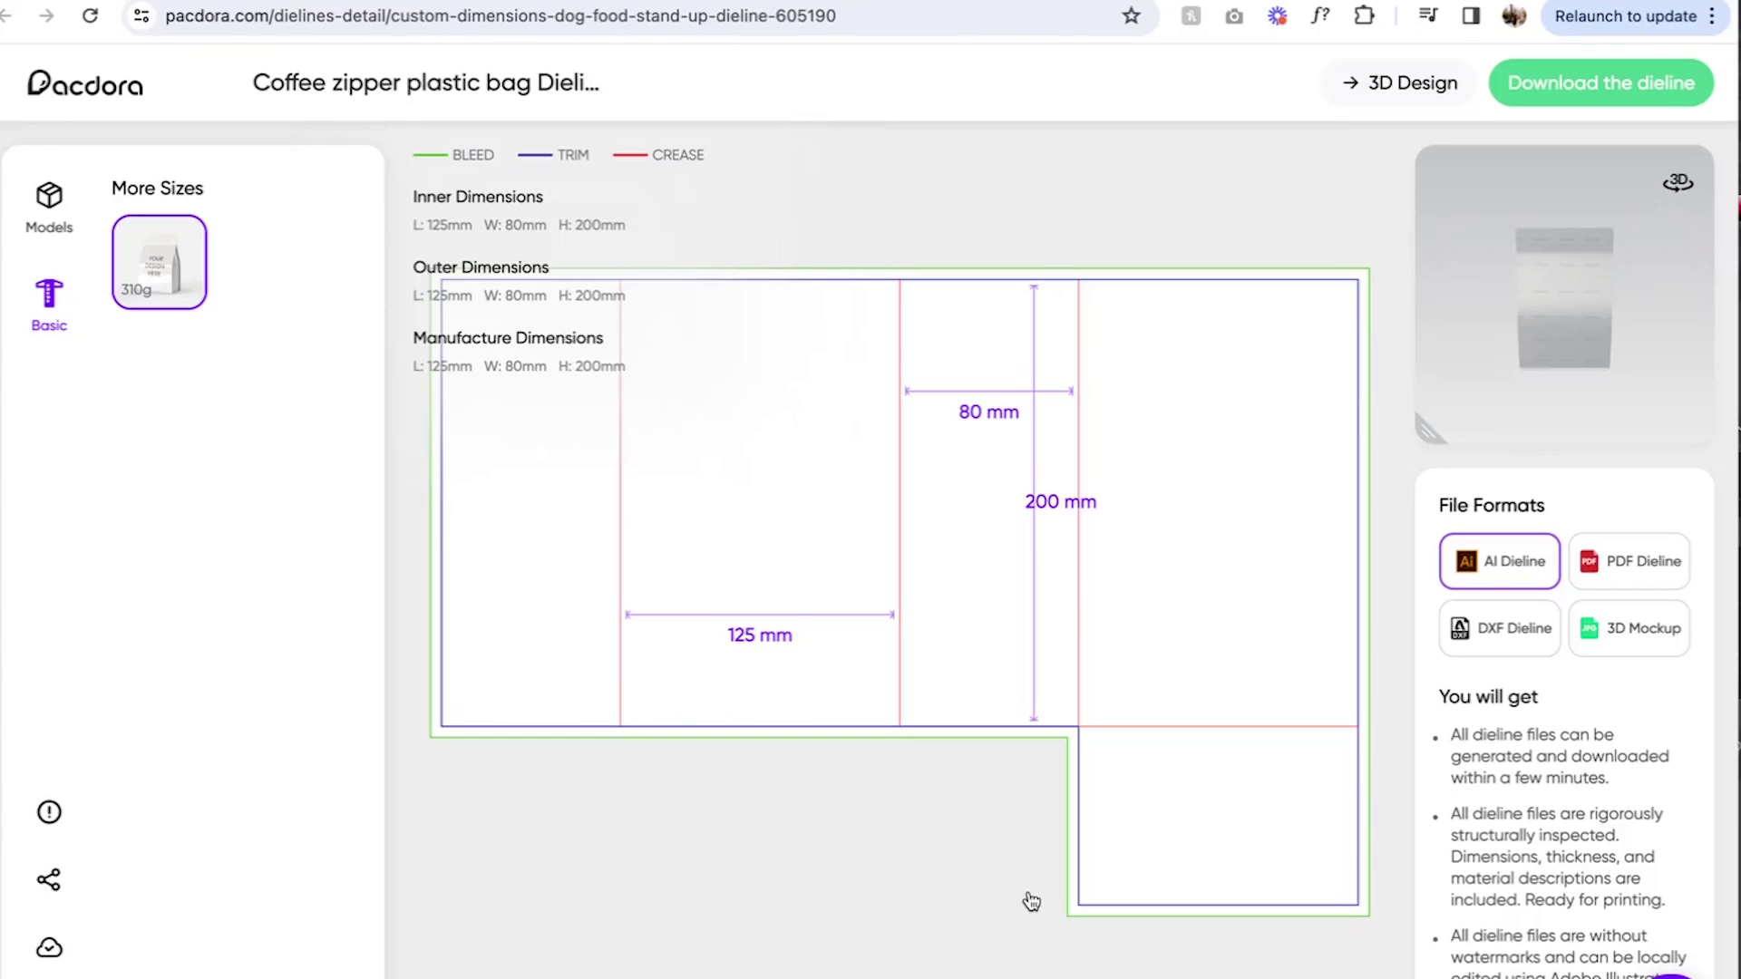
# Step: On the Pacdora page, try to download the AI dieline of the coffee zipper plastic bag and dismiss the sign-in dialog
pyautogui.scroll(-5, 1030, 901)
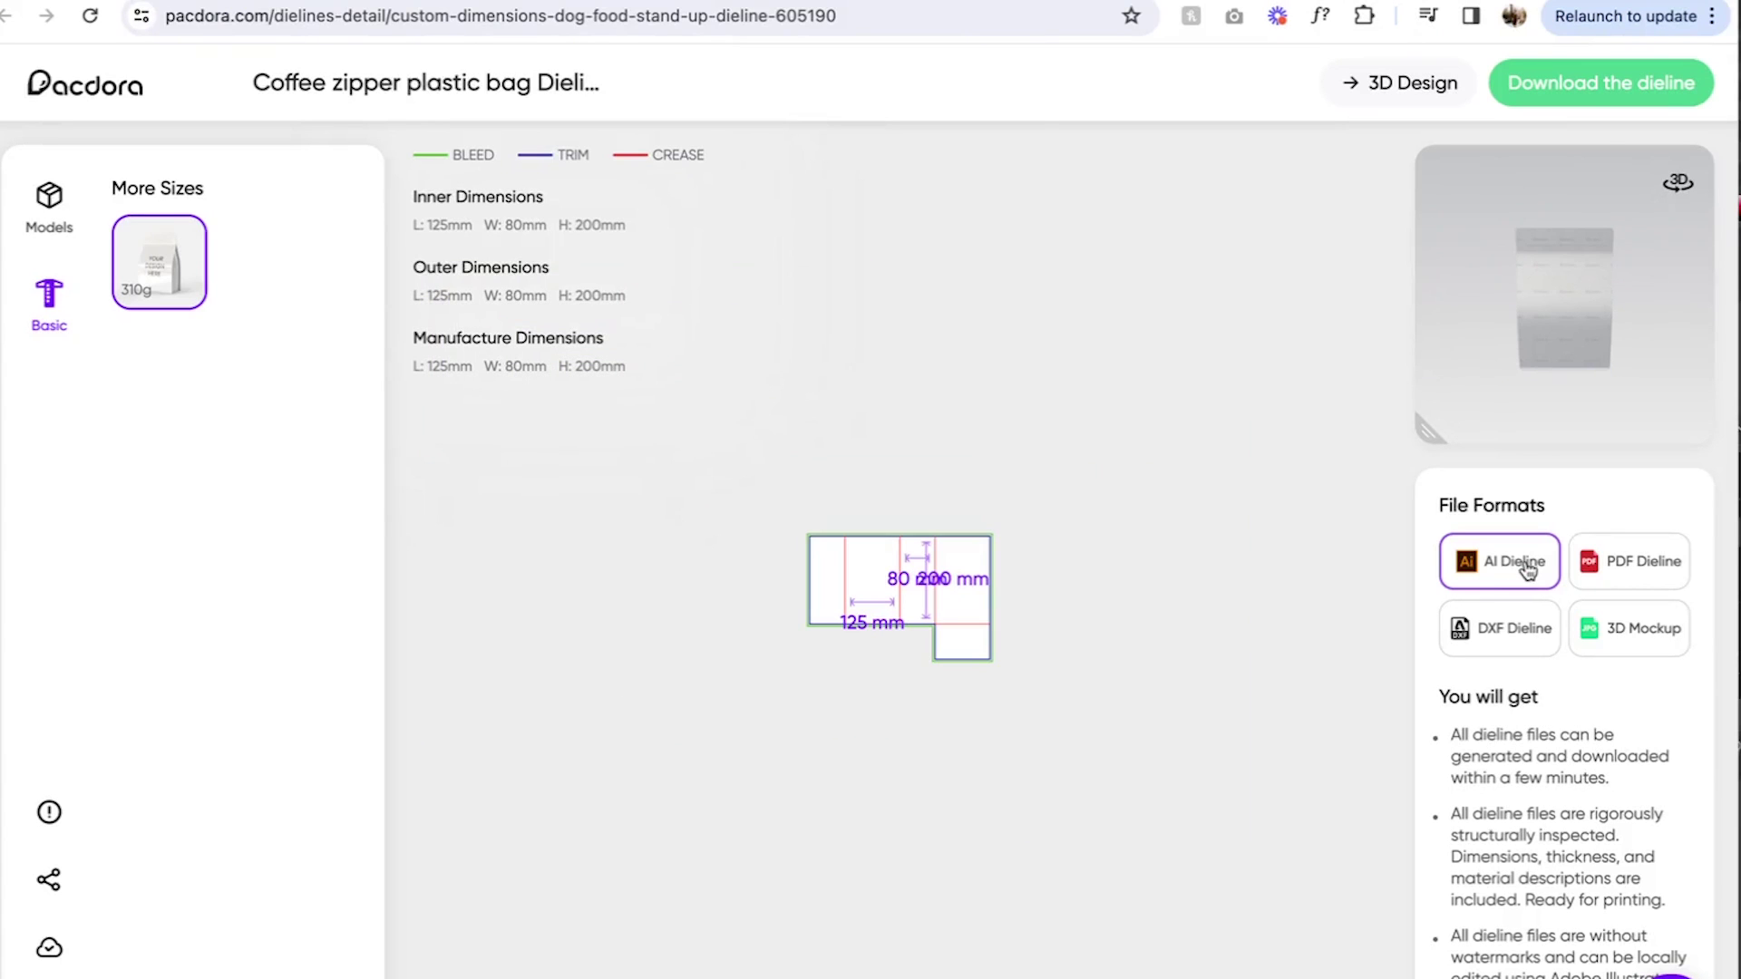
pyautogui.click(1600, 83)
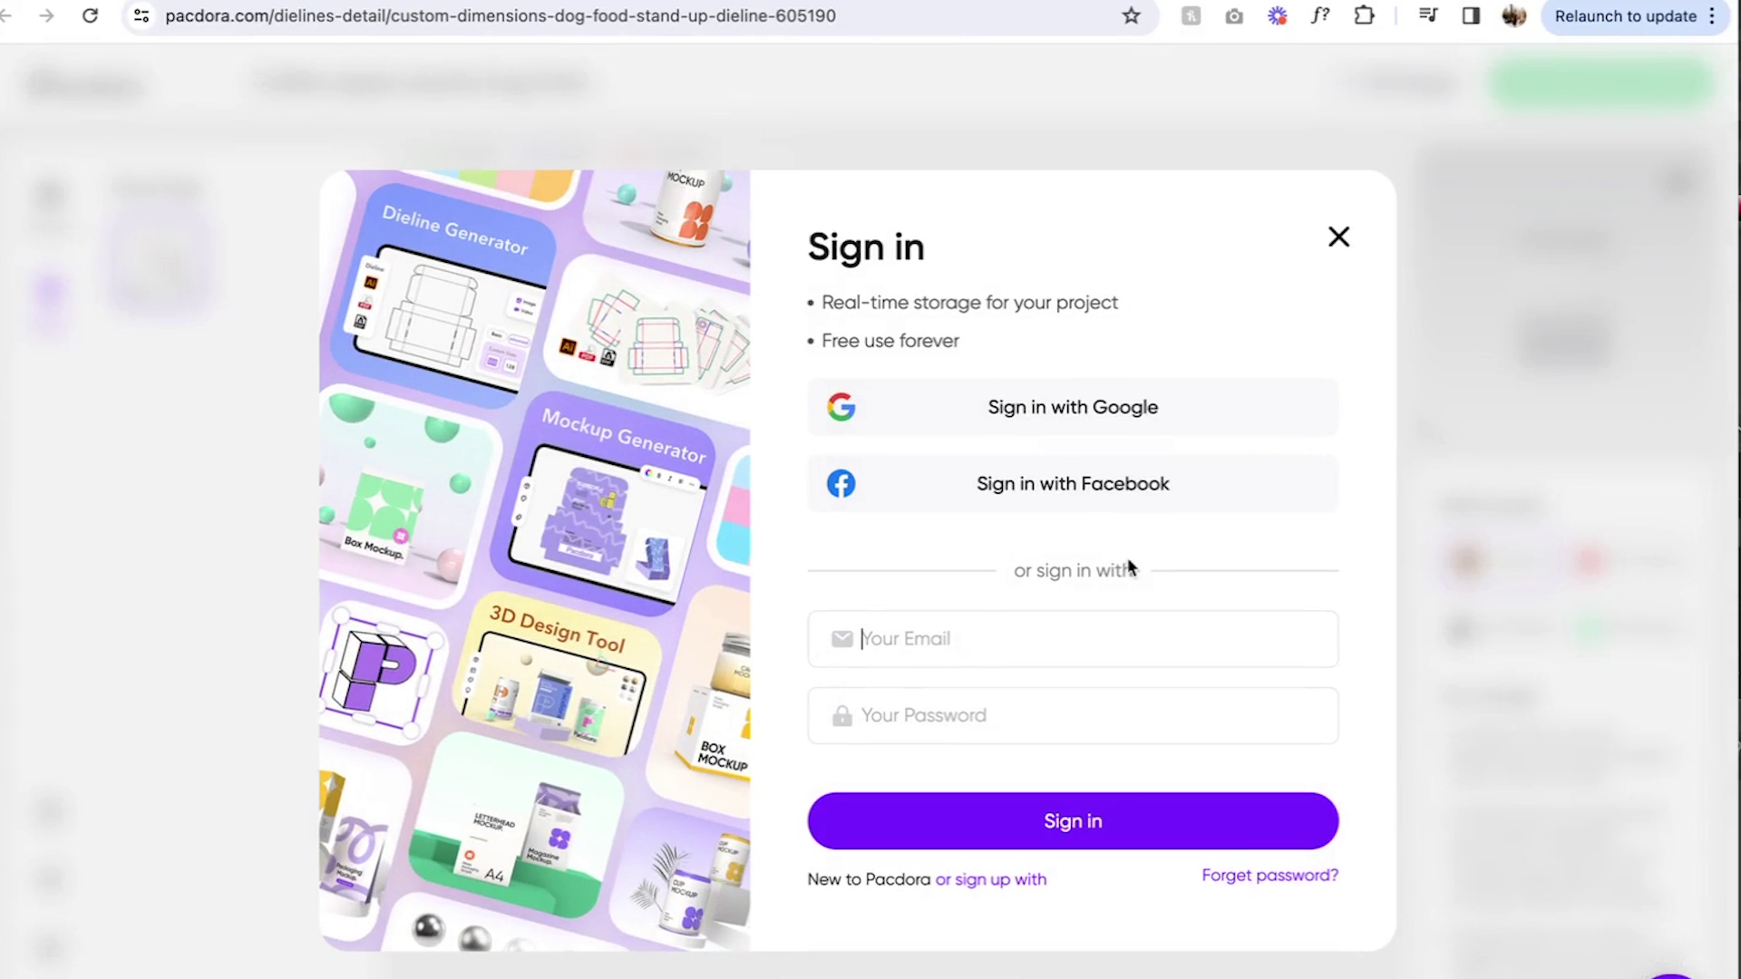
pyautogui.click(1341, 239)
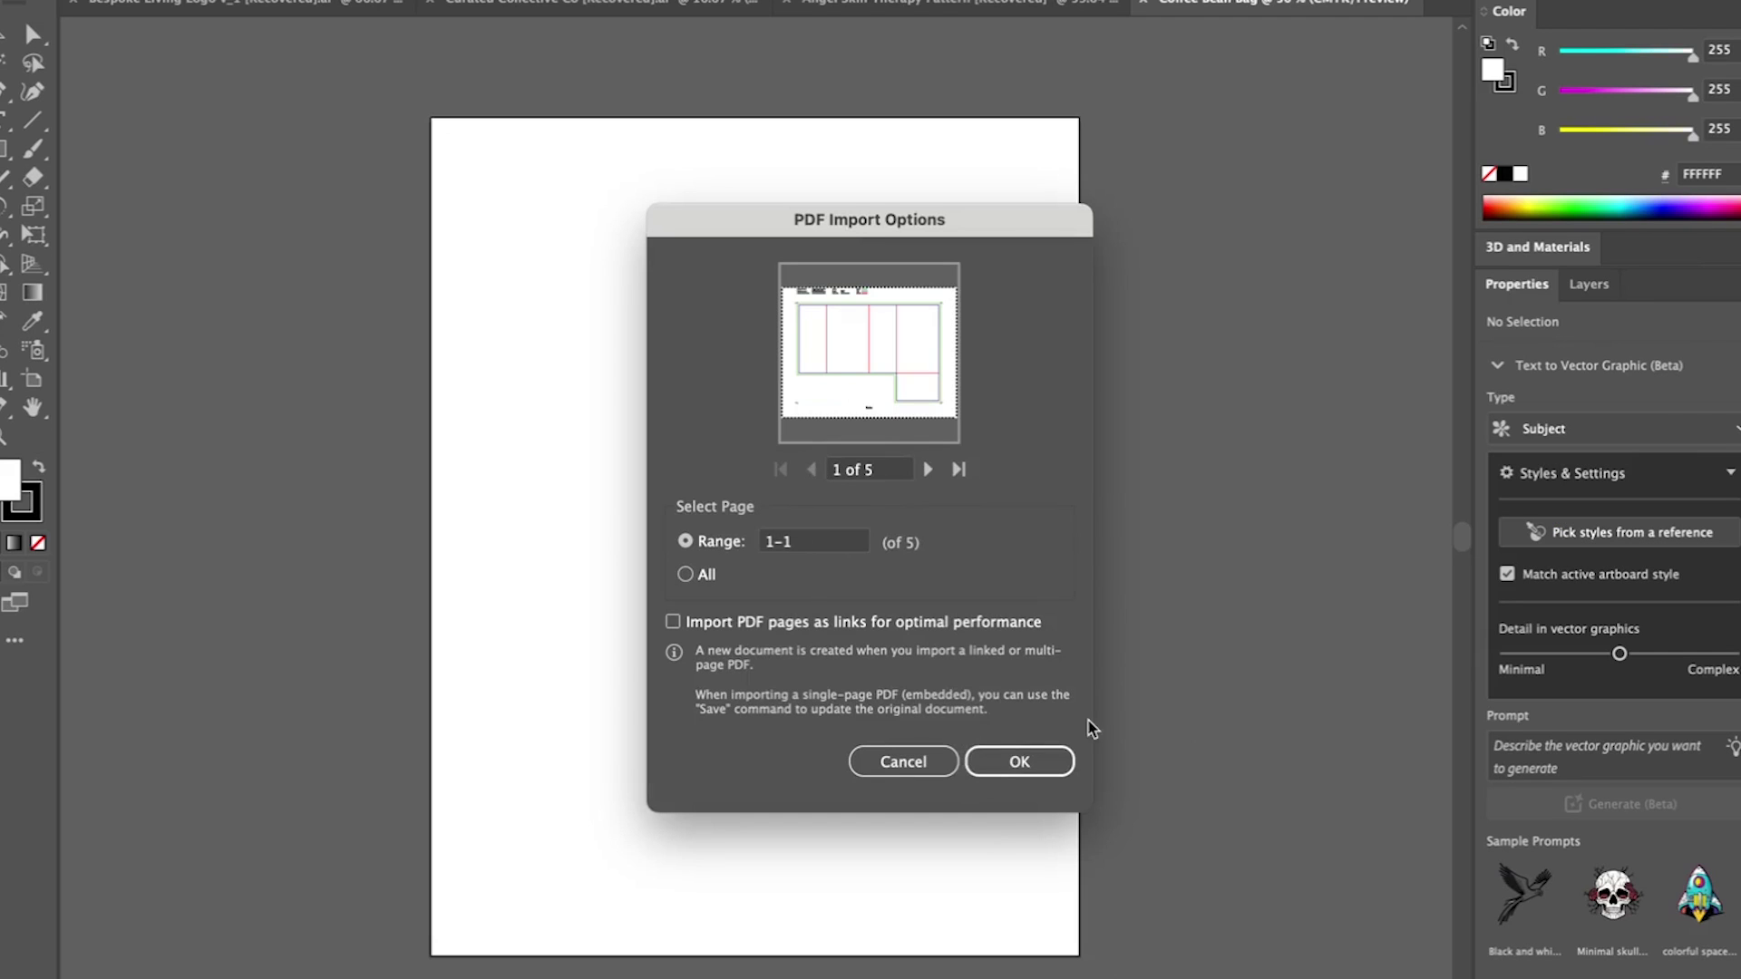
# Step: In Illustrator, import page 1 of the dieline PDF and select its artwork
pyautogui.click(1019, 762)
pyautogui.click(981, 438)
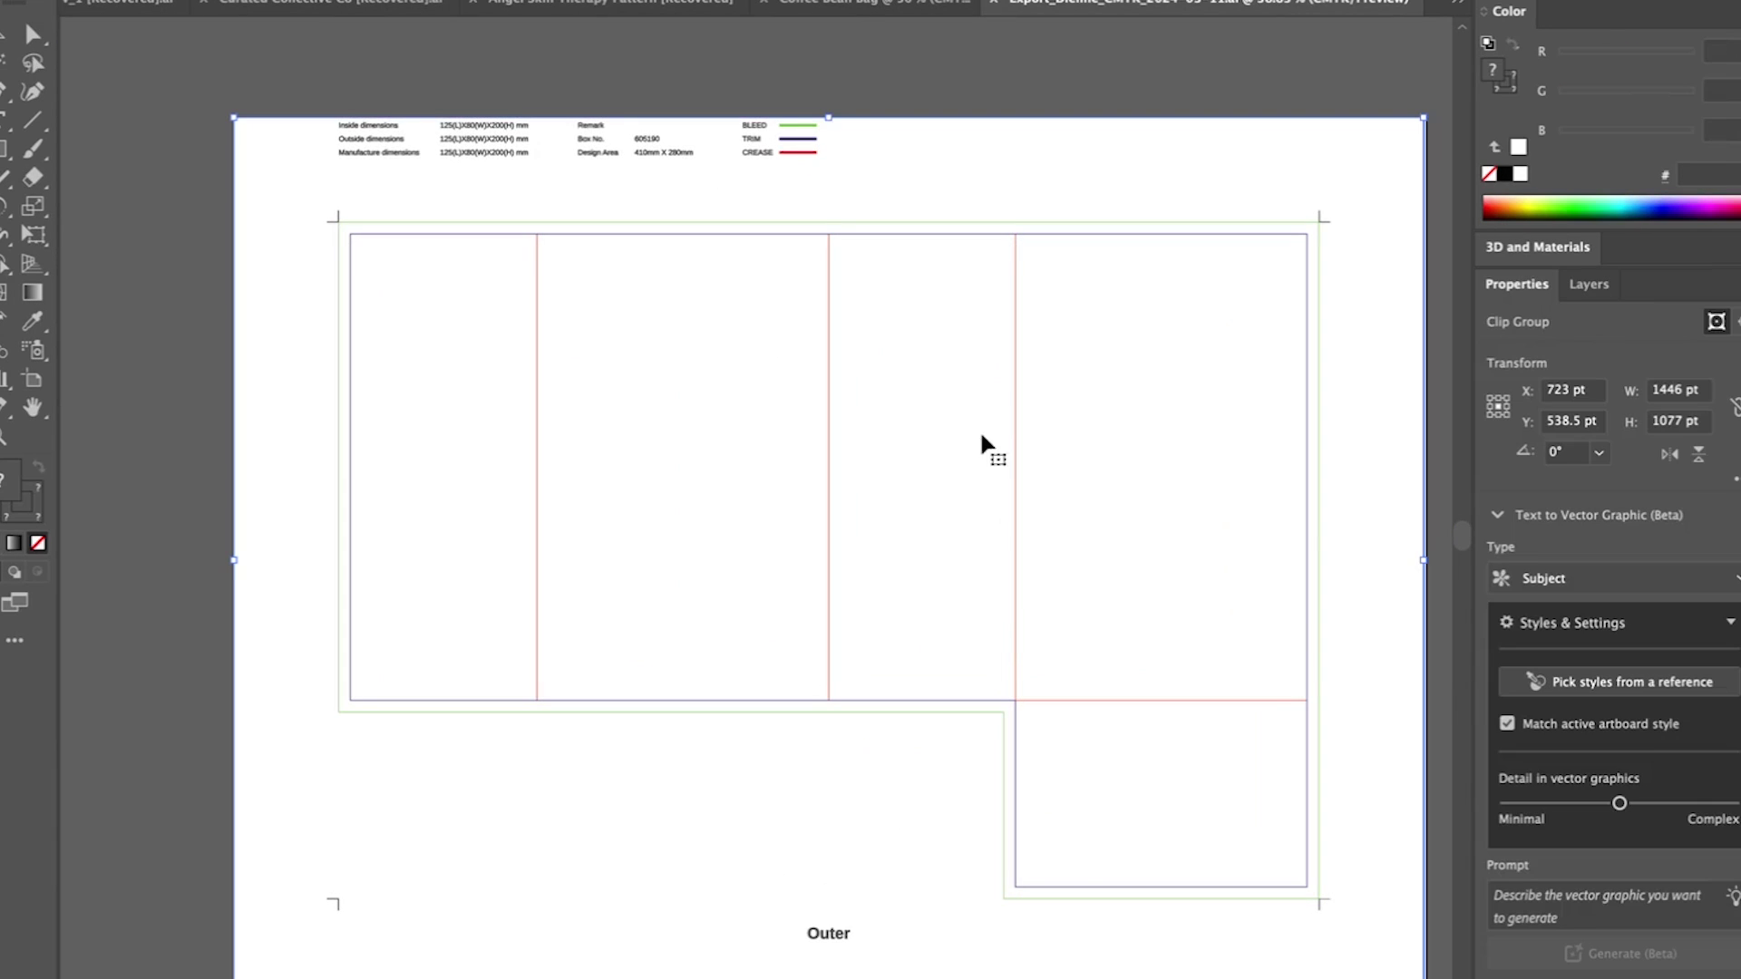
# Step: Try to move the dieline's clip groups off the artboard, and undo those moves
pyautogui.moveTo(982, 253); pyautogui.dragTo(644, 447)
pyautogui.press('super+minus')
pyautogui.press('super+minus')
pyautogui.moveTo(547, 373); pyautogui.dragTo(327, 637)
pyautogui.moveTo(682, 744); pyautogui.dragTo(700, 869)
pyautogui.press('super+z')
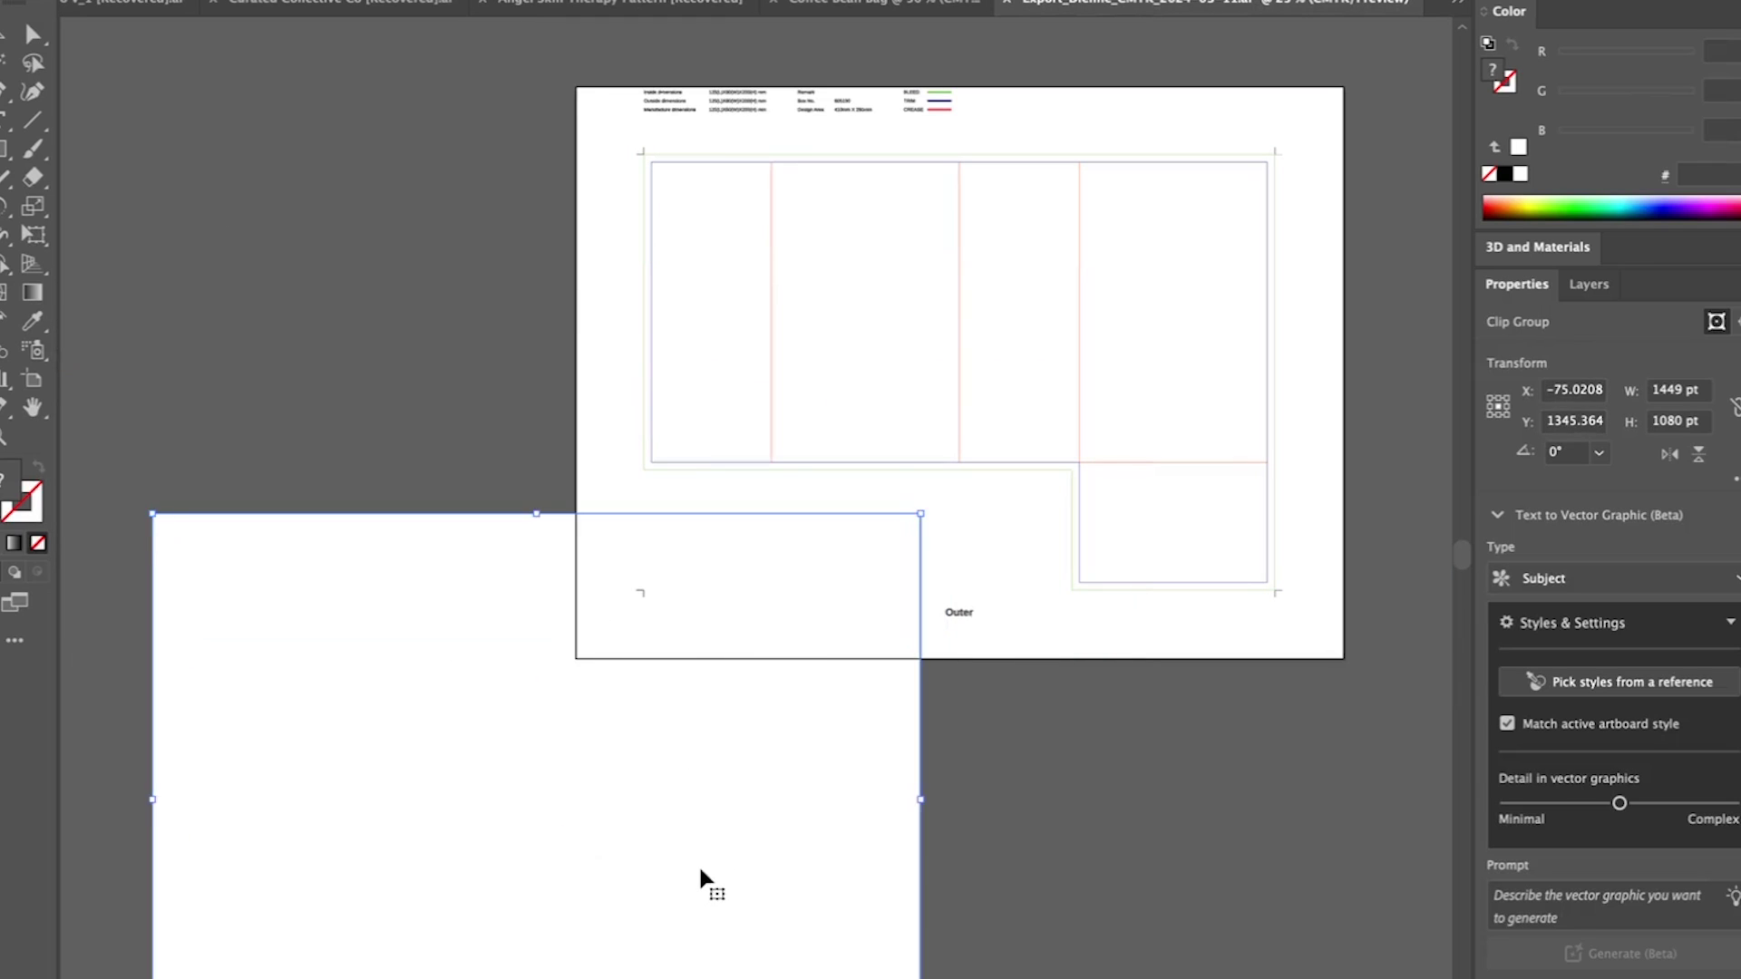
pyautogui.press('super+z')
pyautogui.press('super+z')
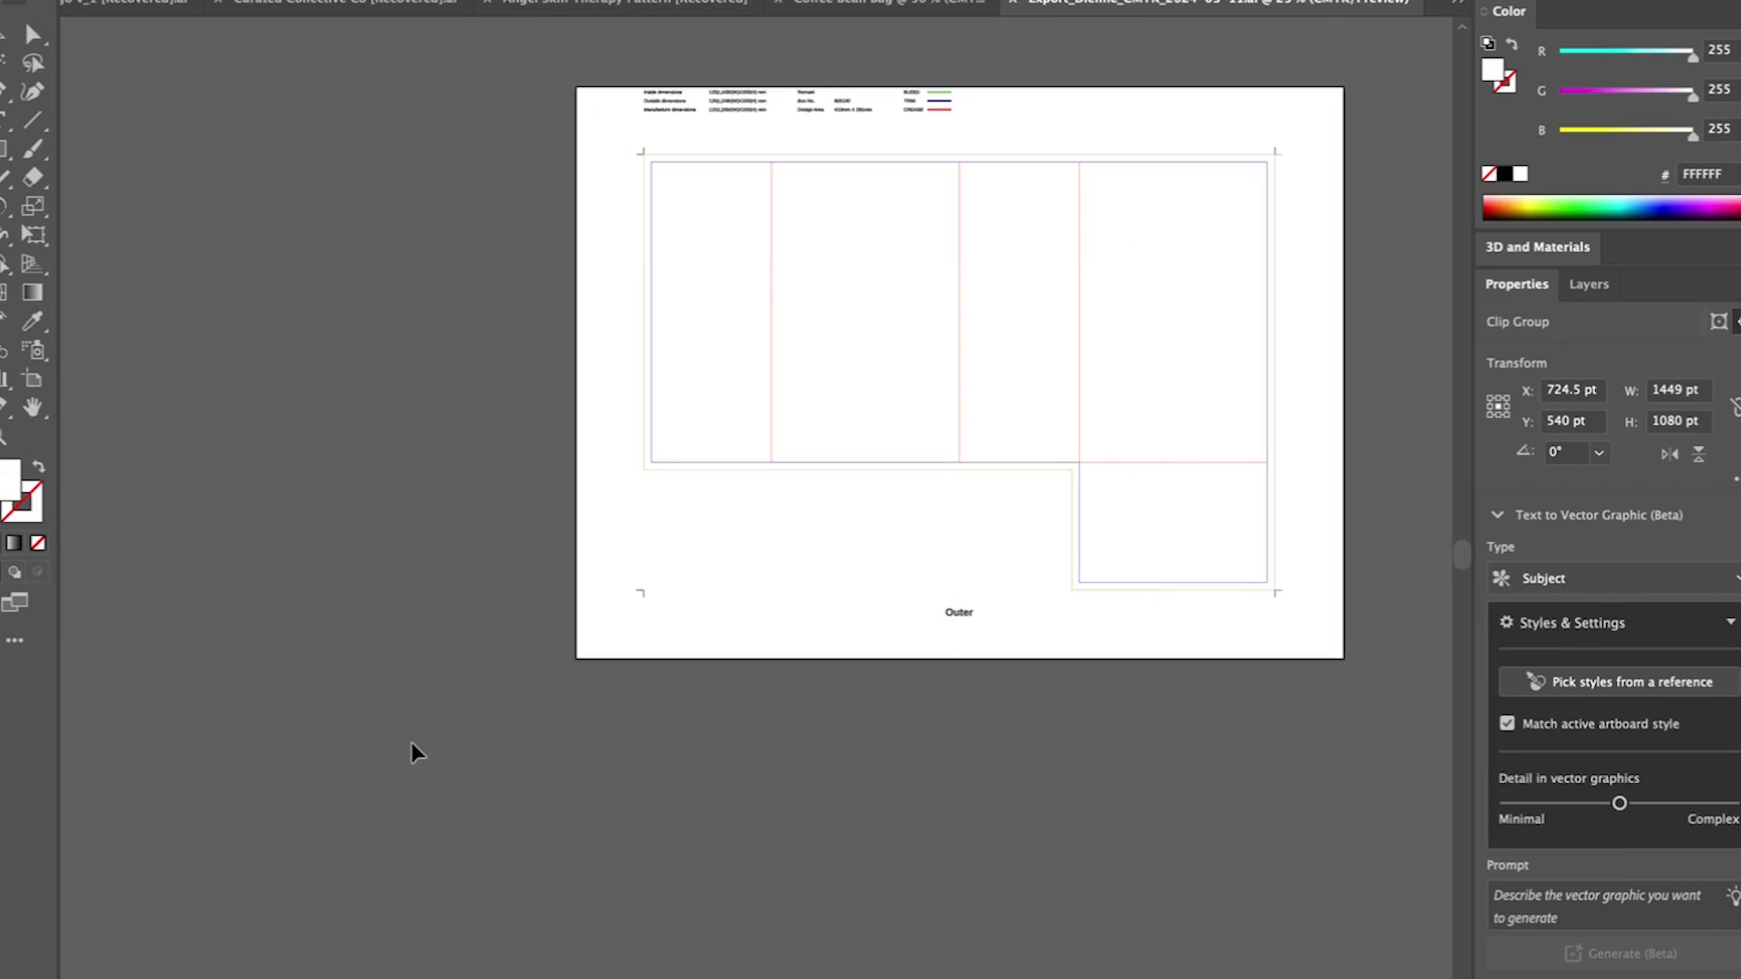
pyautogui.click(412, 752)
# Step: Move the placed image with the coffee bag and berry branch off the dieline, beside the artboard
pyautogui.press('super+plus')
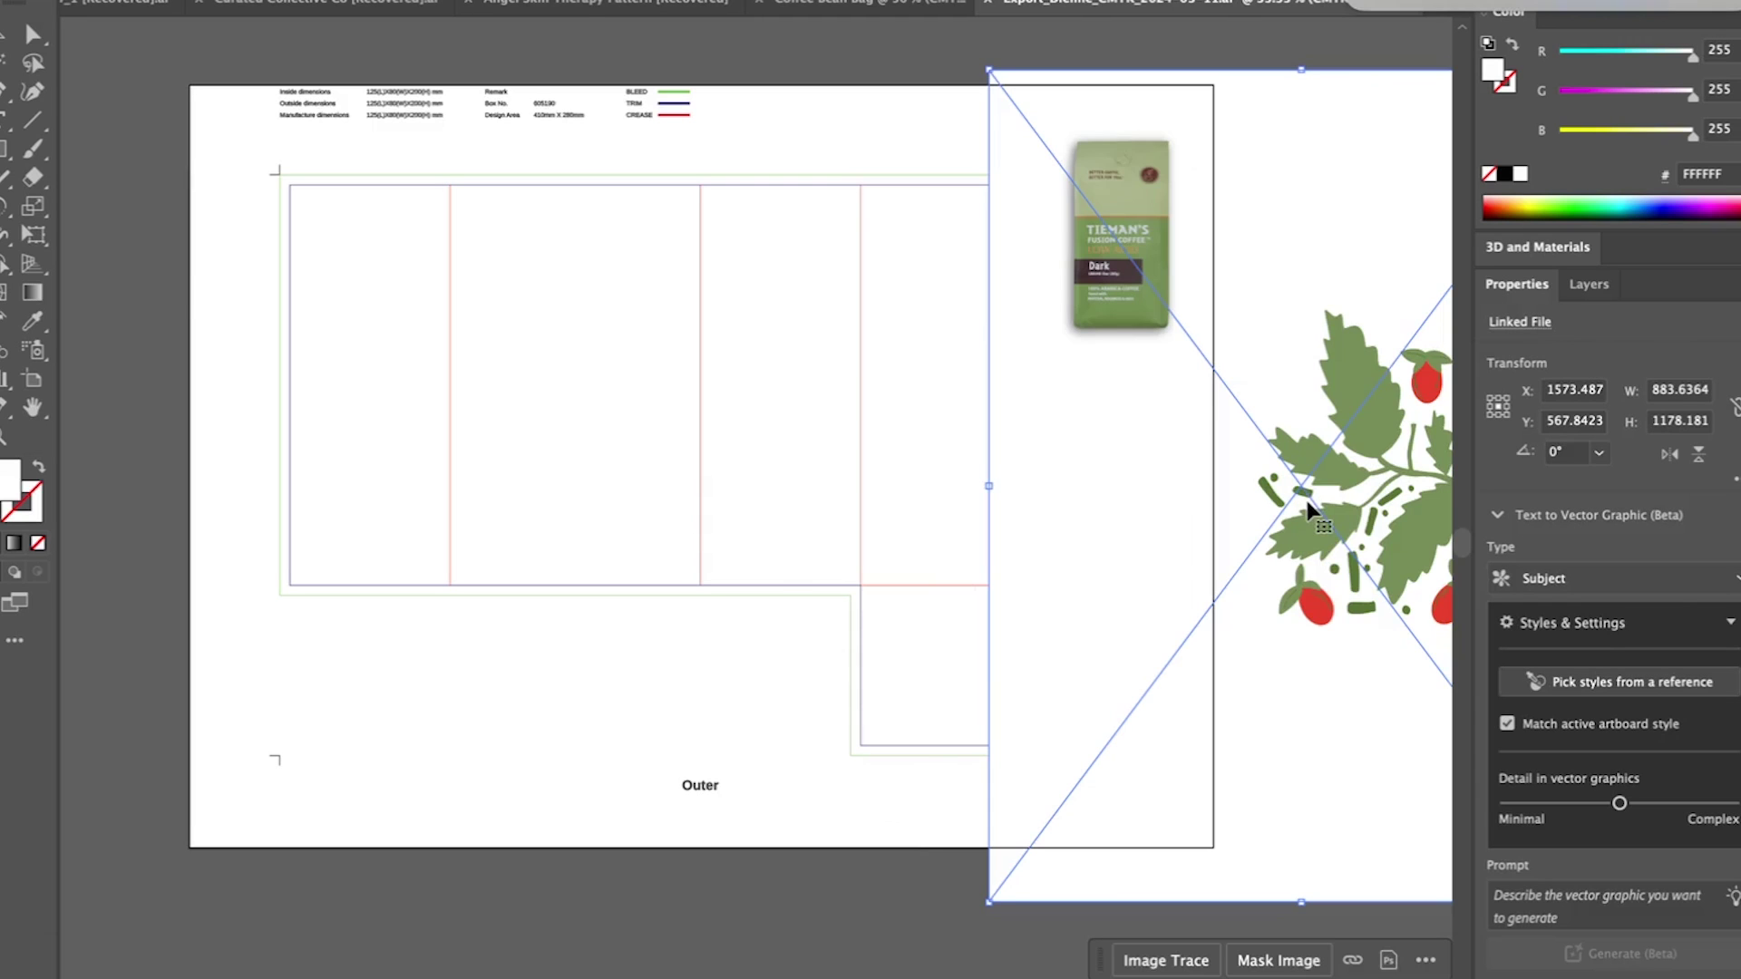
pyautogui.press('super+minus')
pyautogui.moveTo(853, 467); pyautogui.dragTo(1031, 425)
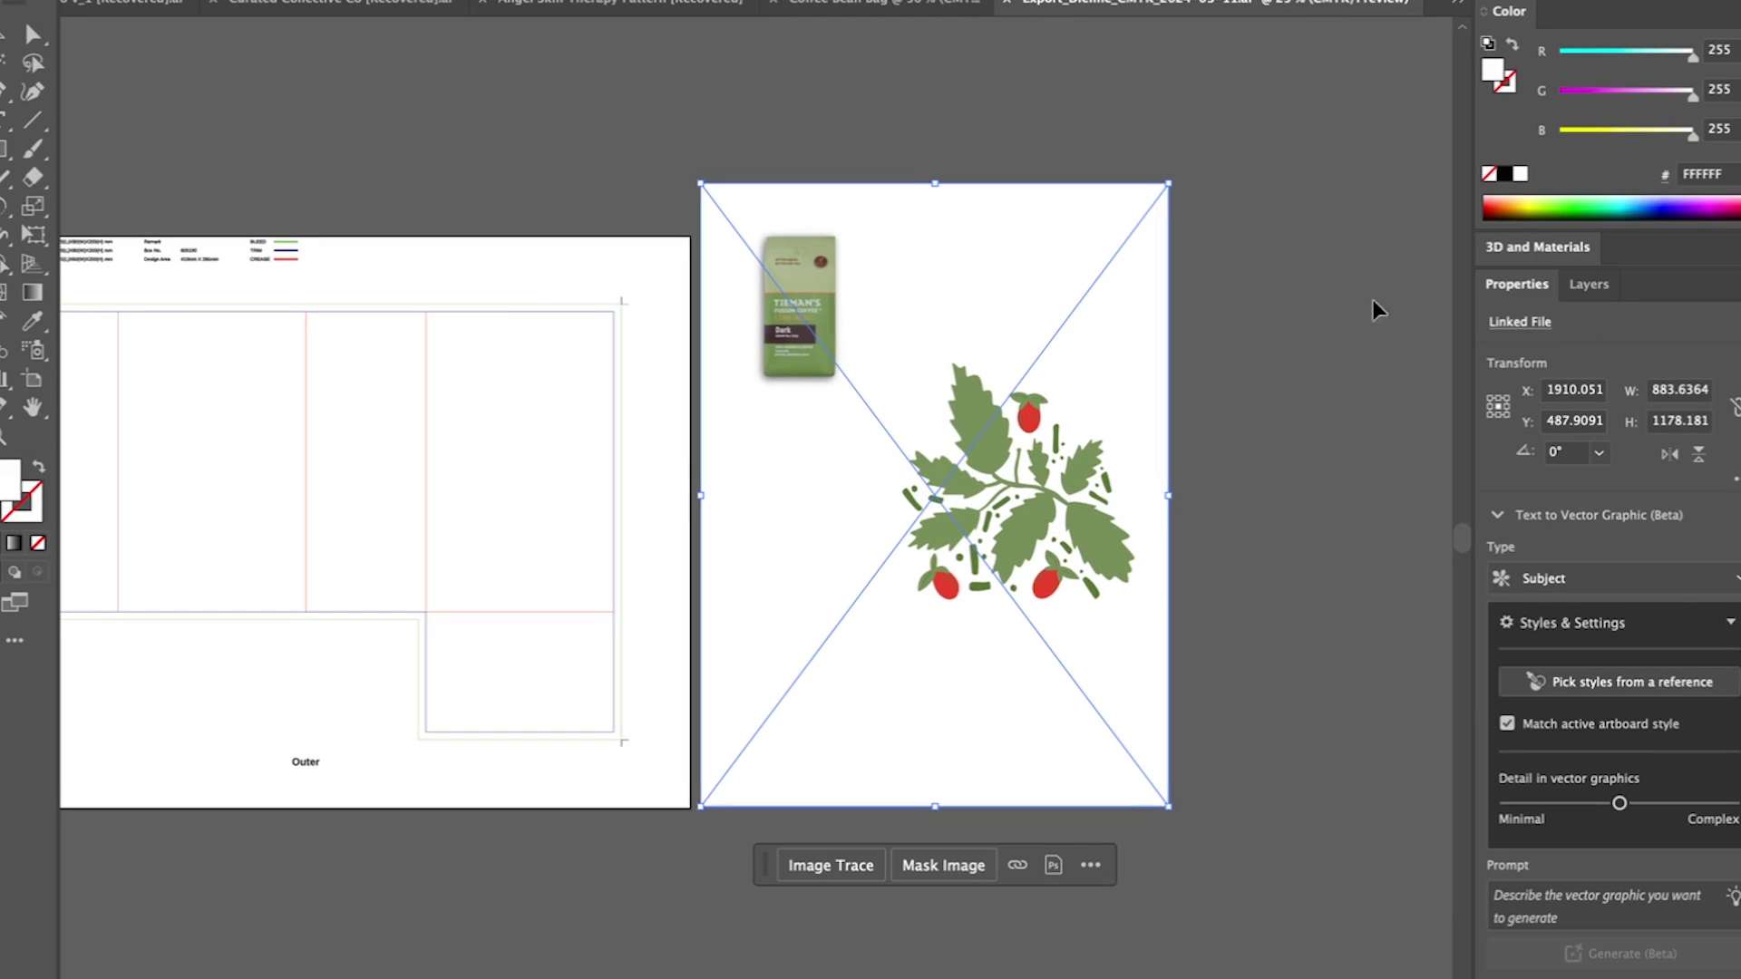
# Step: Embed the placed image and trace it with the 6 Colors preset, continuing despite its large size
pyautogui.scroll(-5, 1596, 580)
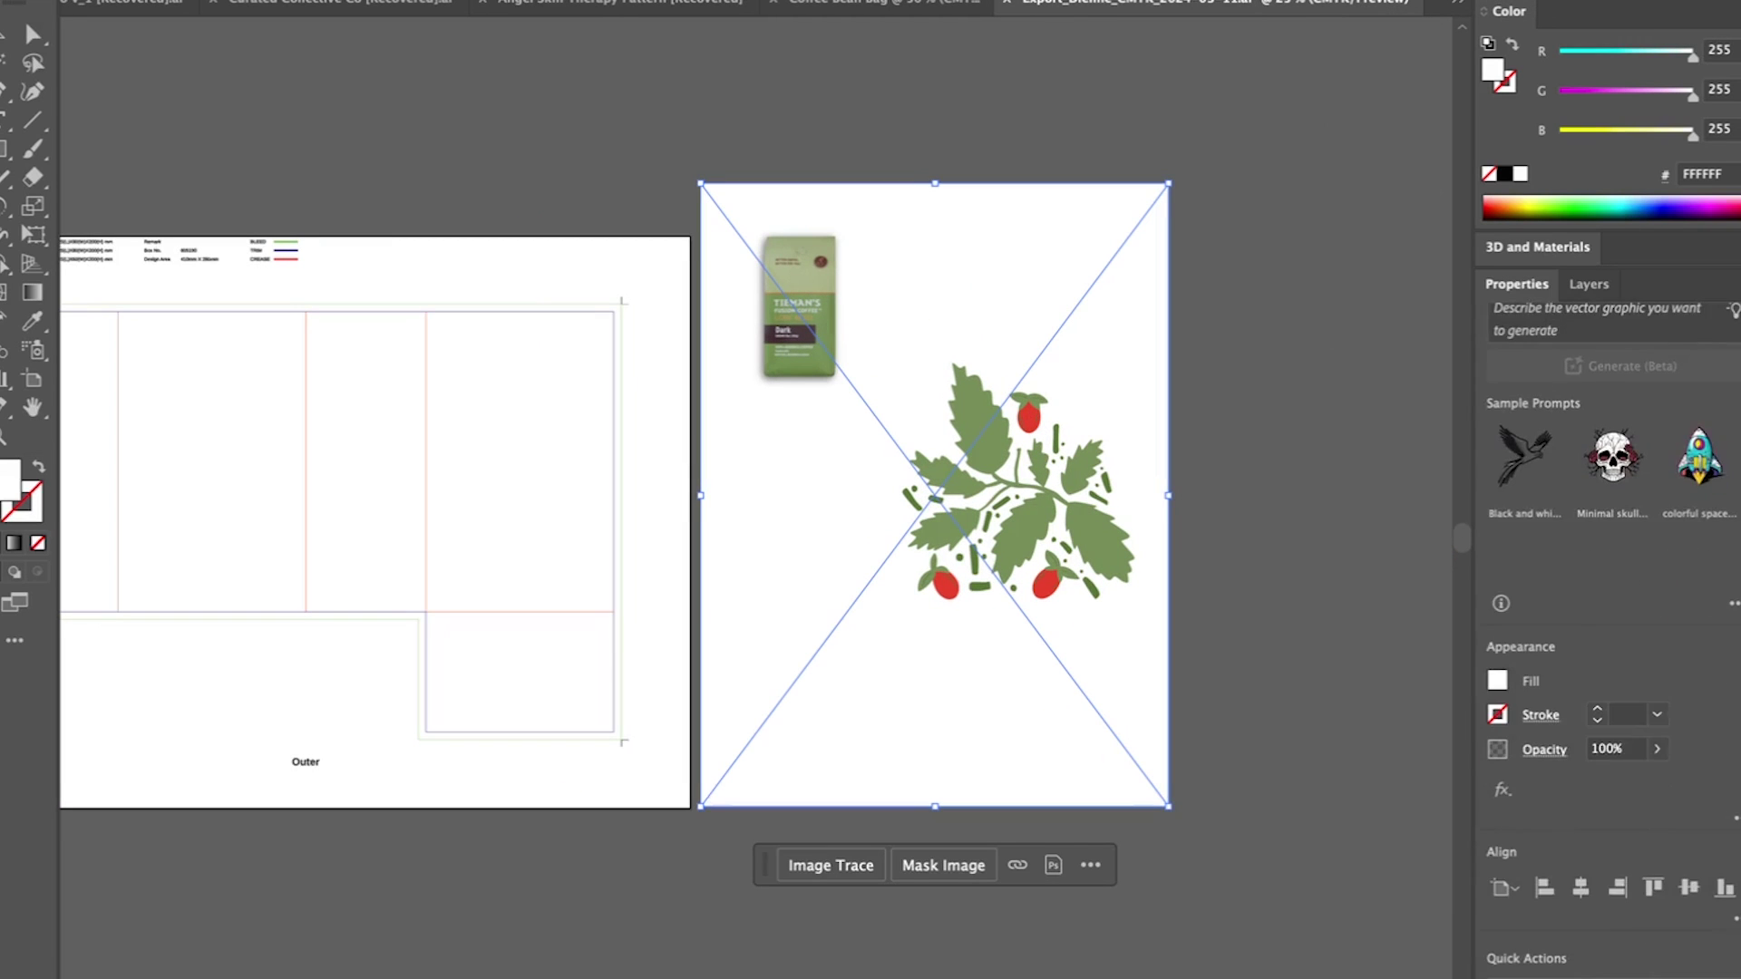
pyautogui.click(1614, 978)
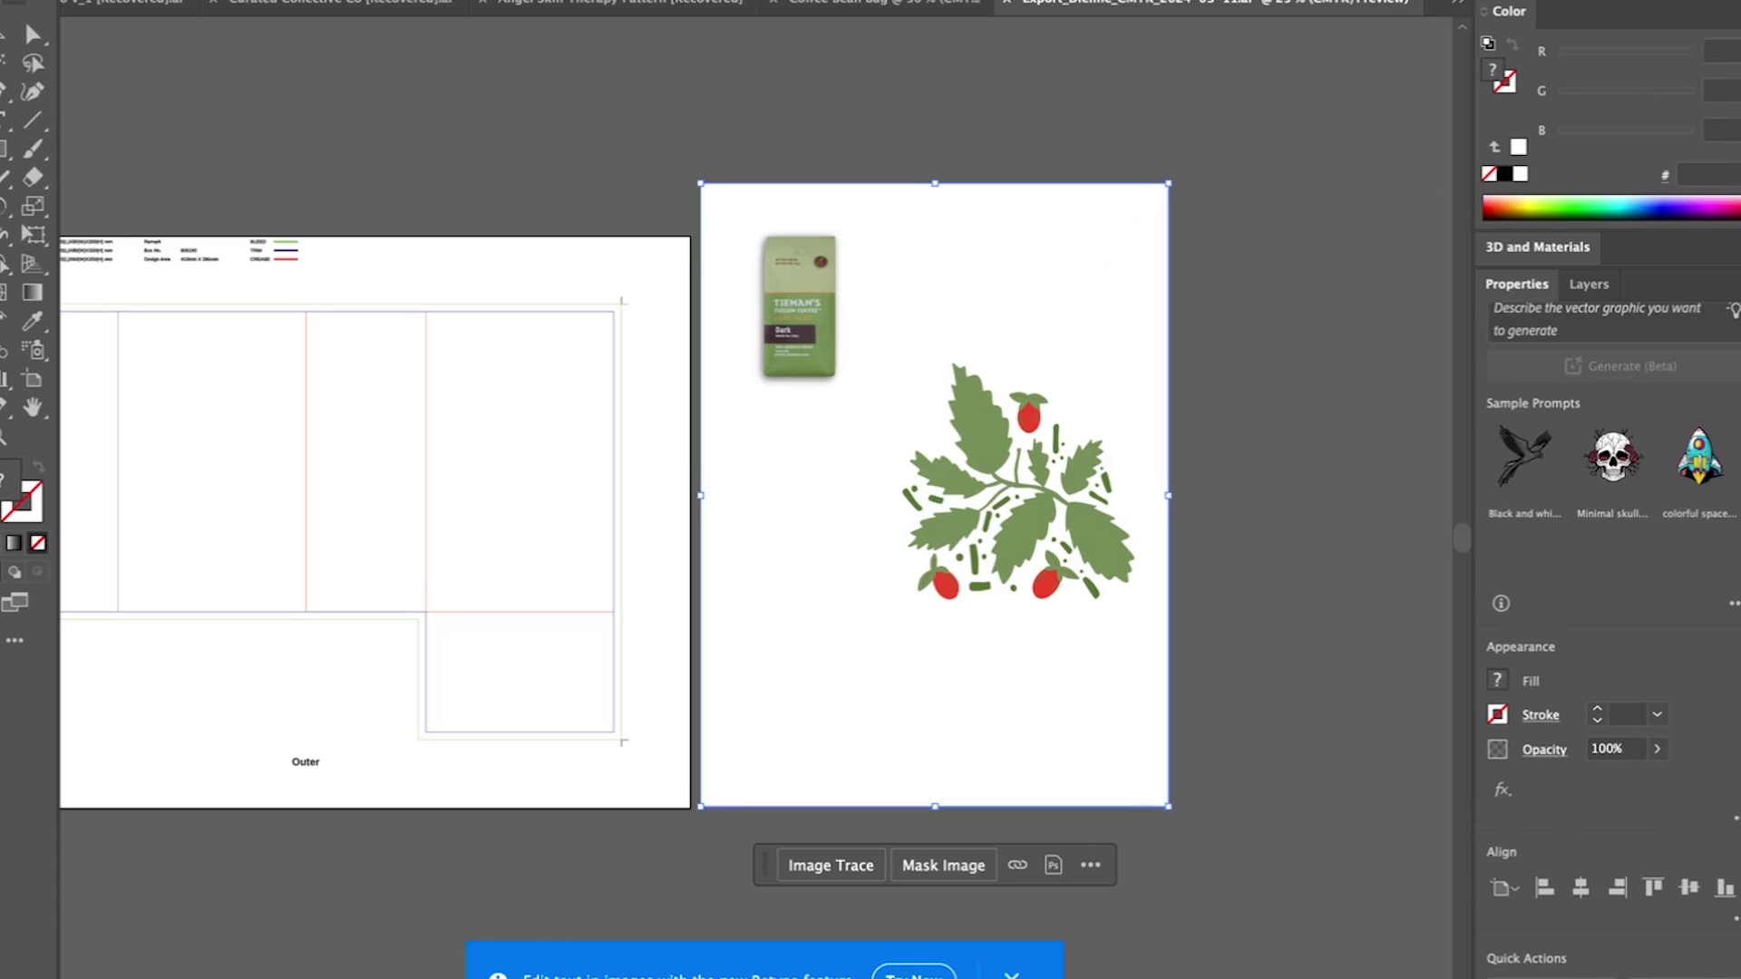
pyautogui.scroll(-2, 1614, 974)
pyautogui.click(1677, 976)
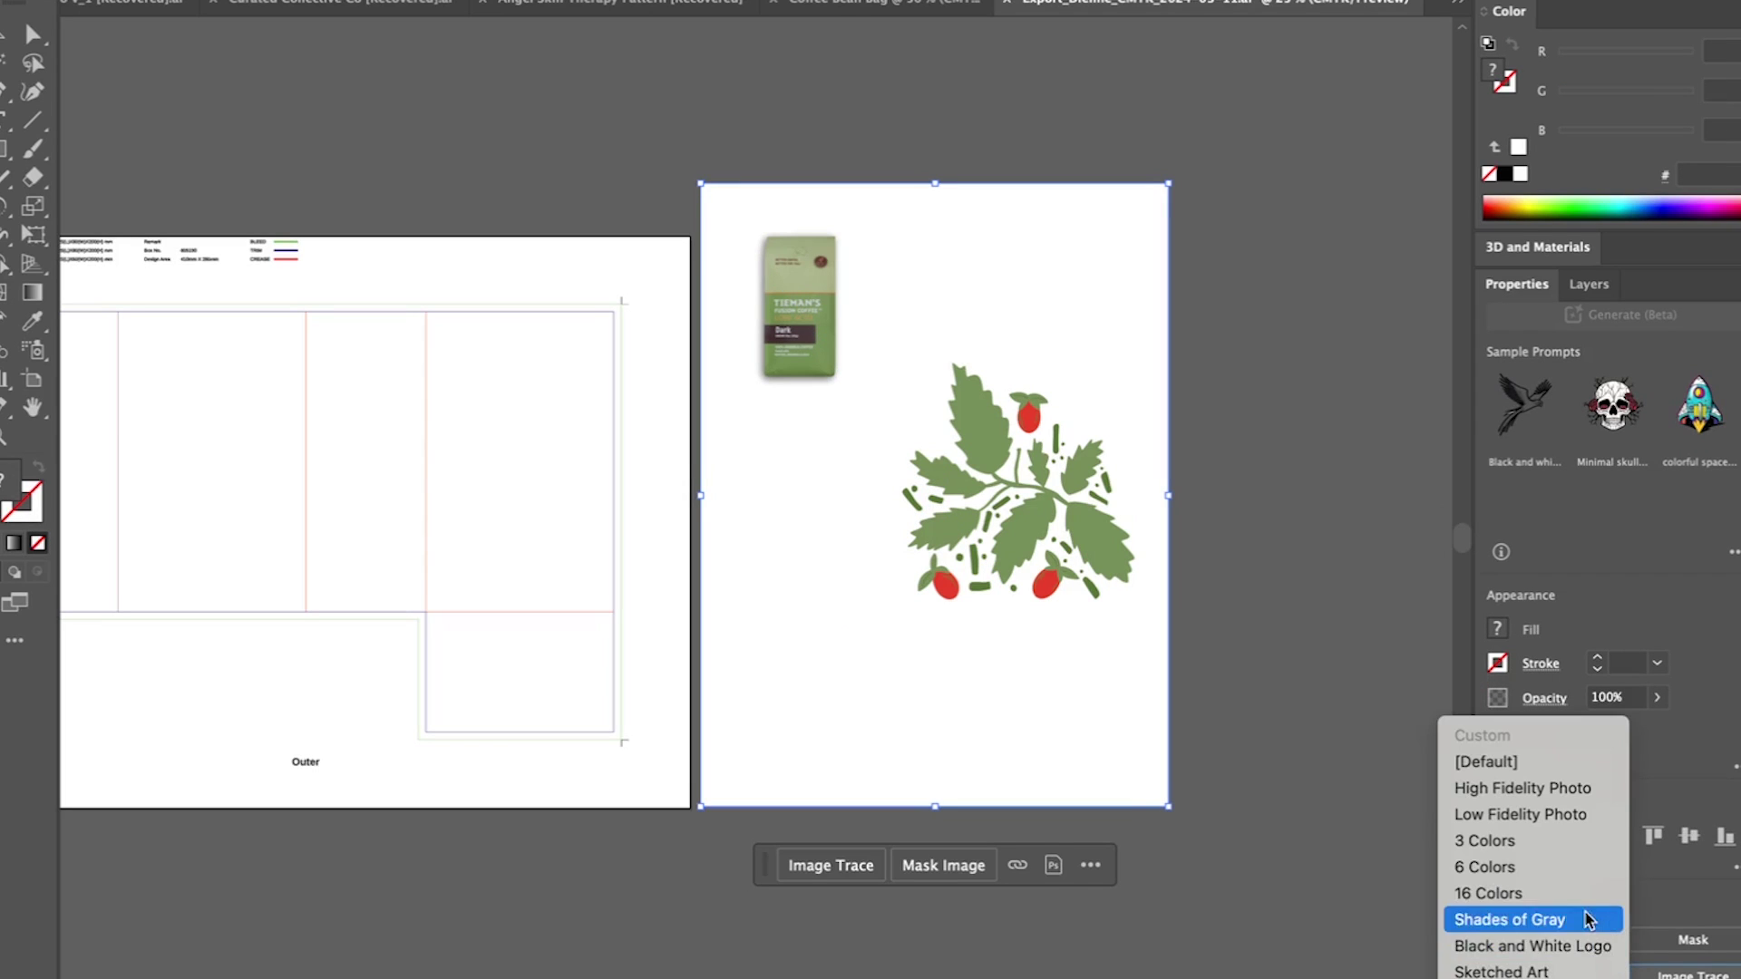
pyautogui.click(1569, 867)
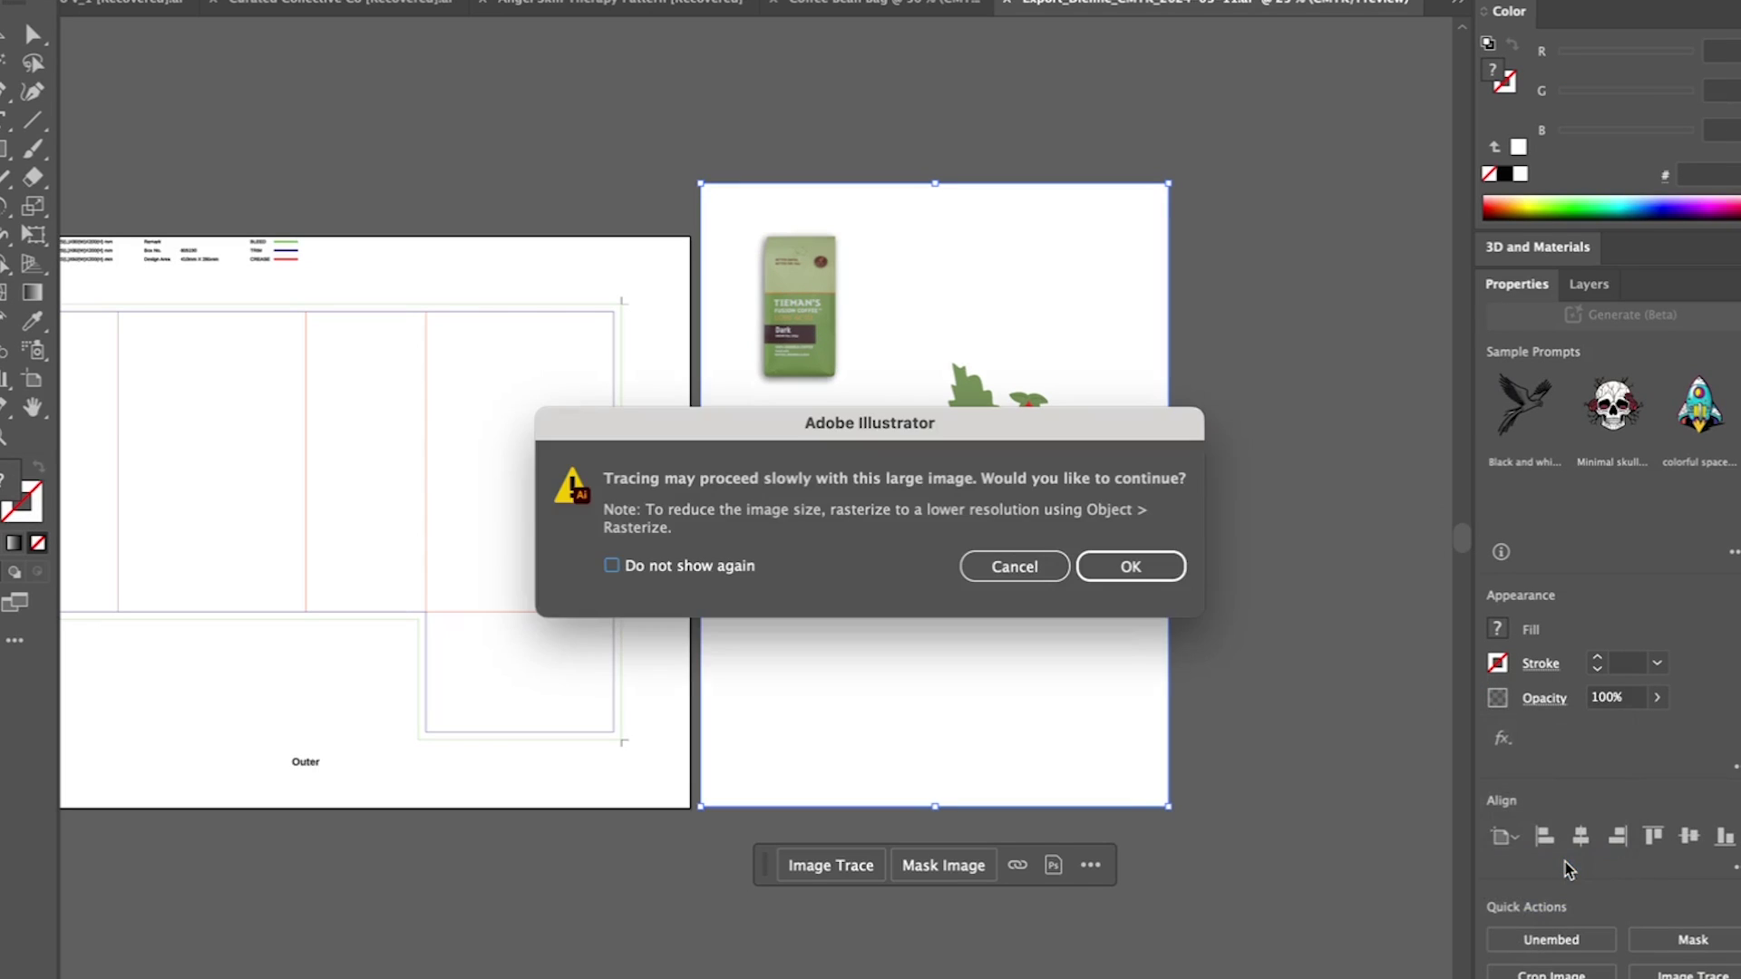
pyautogui.click(1136, 577)
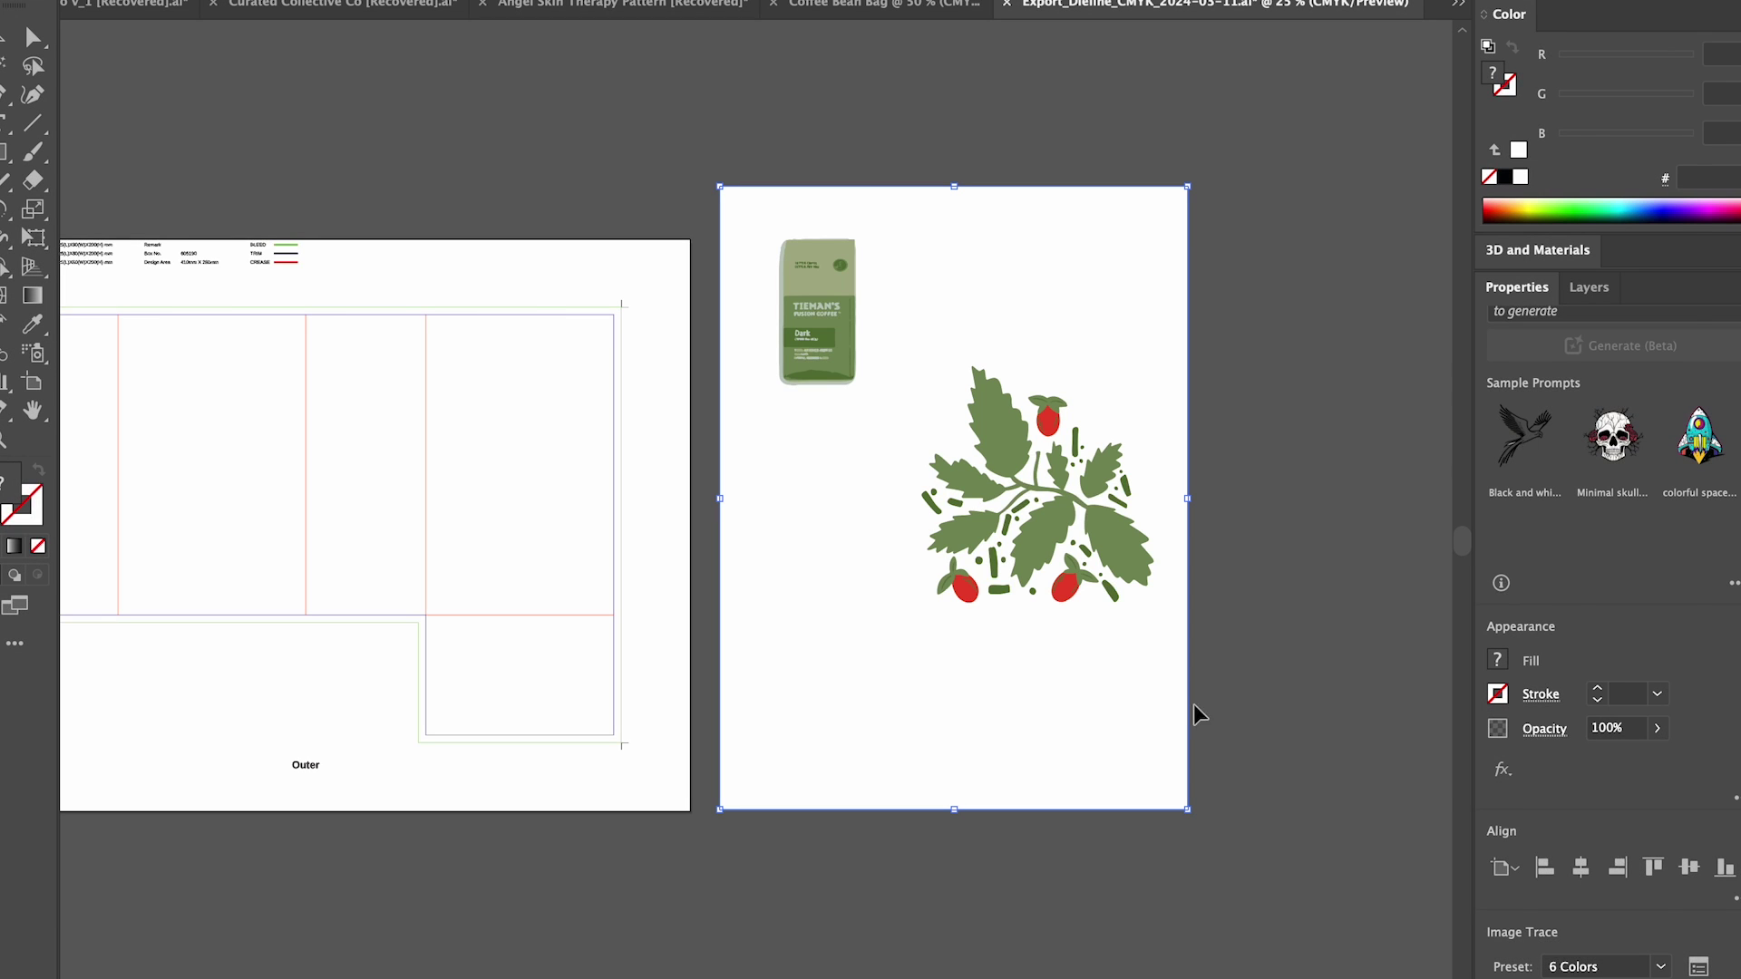
# Step: Refine the image trace with 9 colors and 1 px noise, and raise the color count slightly further
pyautogui.click(1698, 966)
pyautogui.click(1395, 328)
pyautogui.moveTo(1479, 283); pyautogui.dragTo(1497, 283)
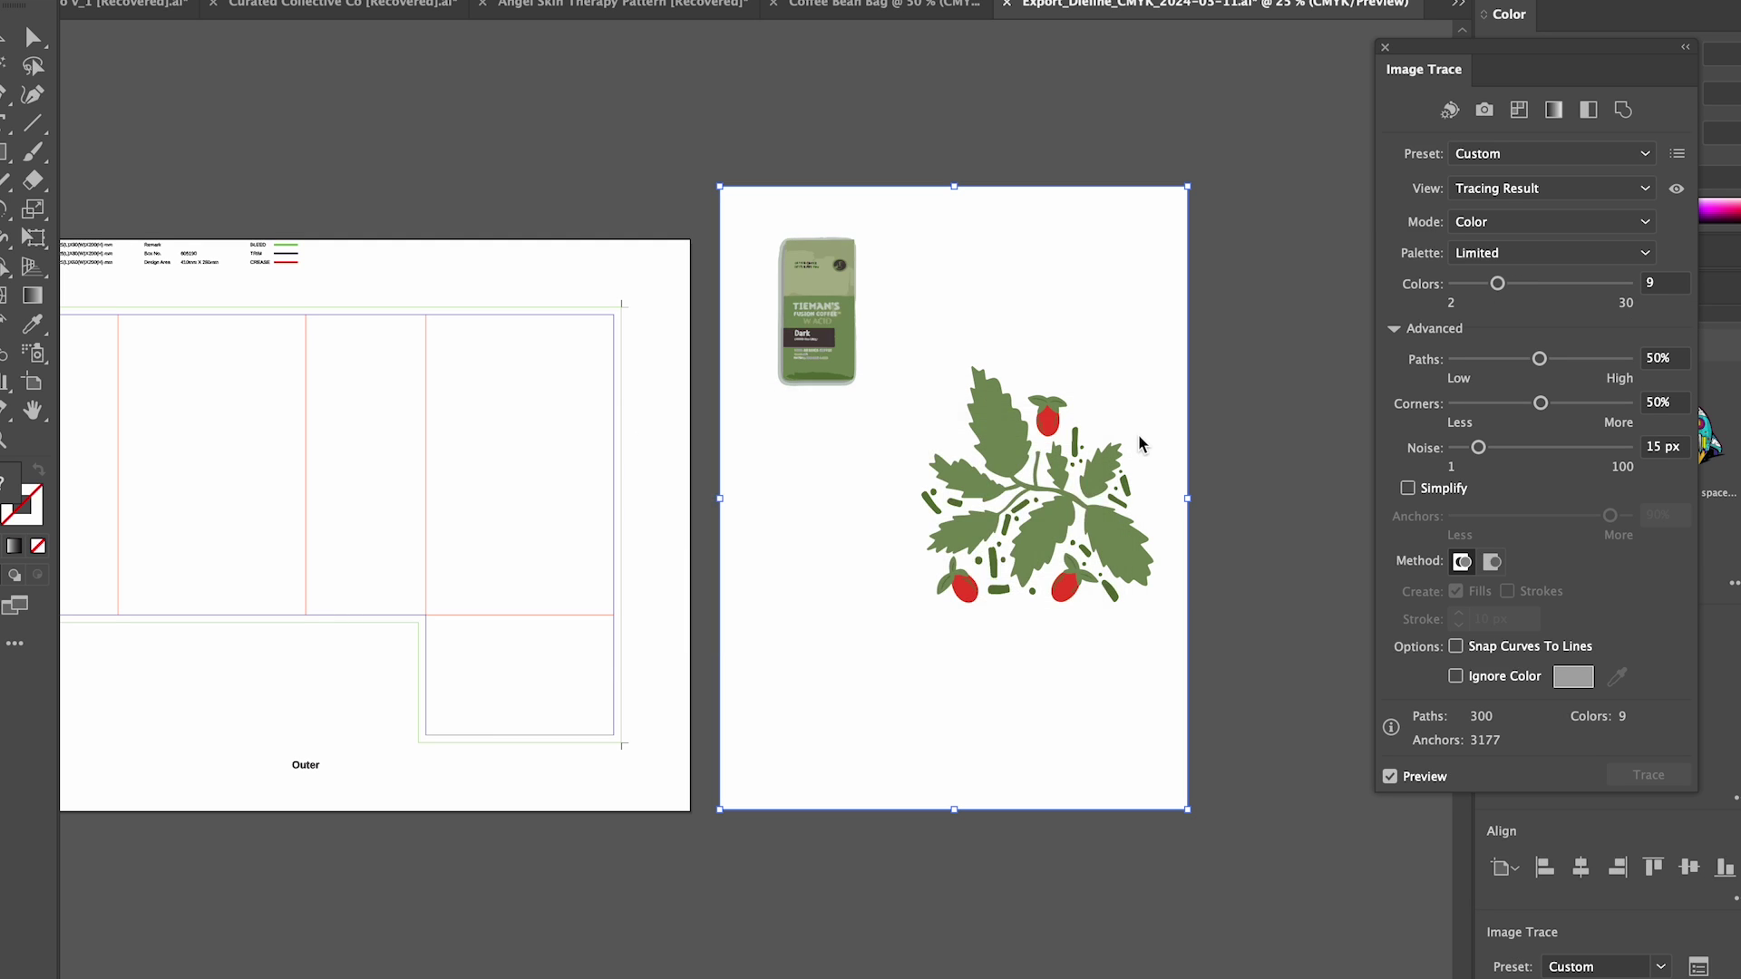
pyautogui.scroll(3, 1140, 444)
pyautogui.click(1454, 449)
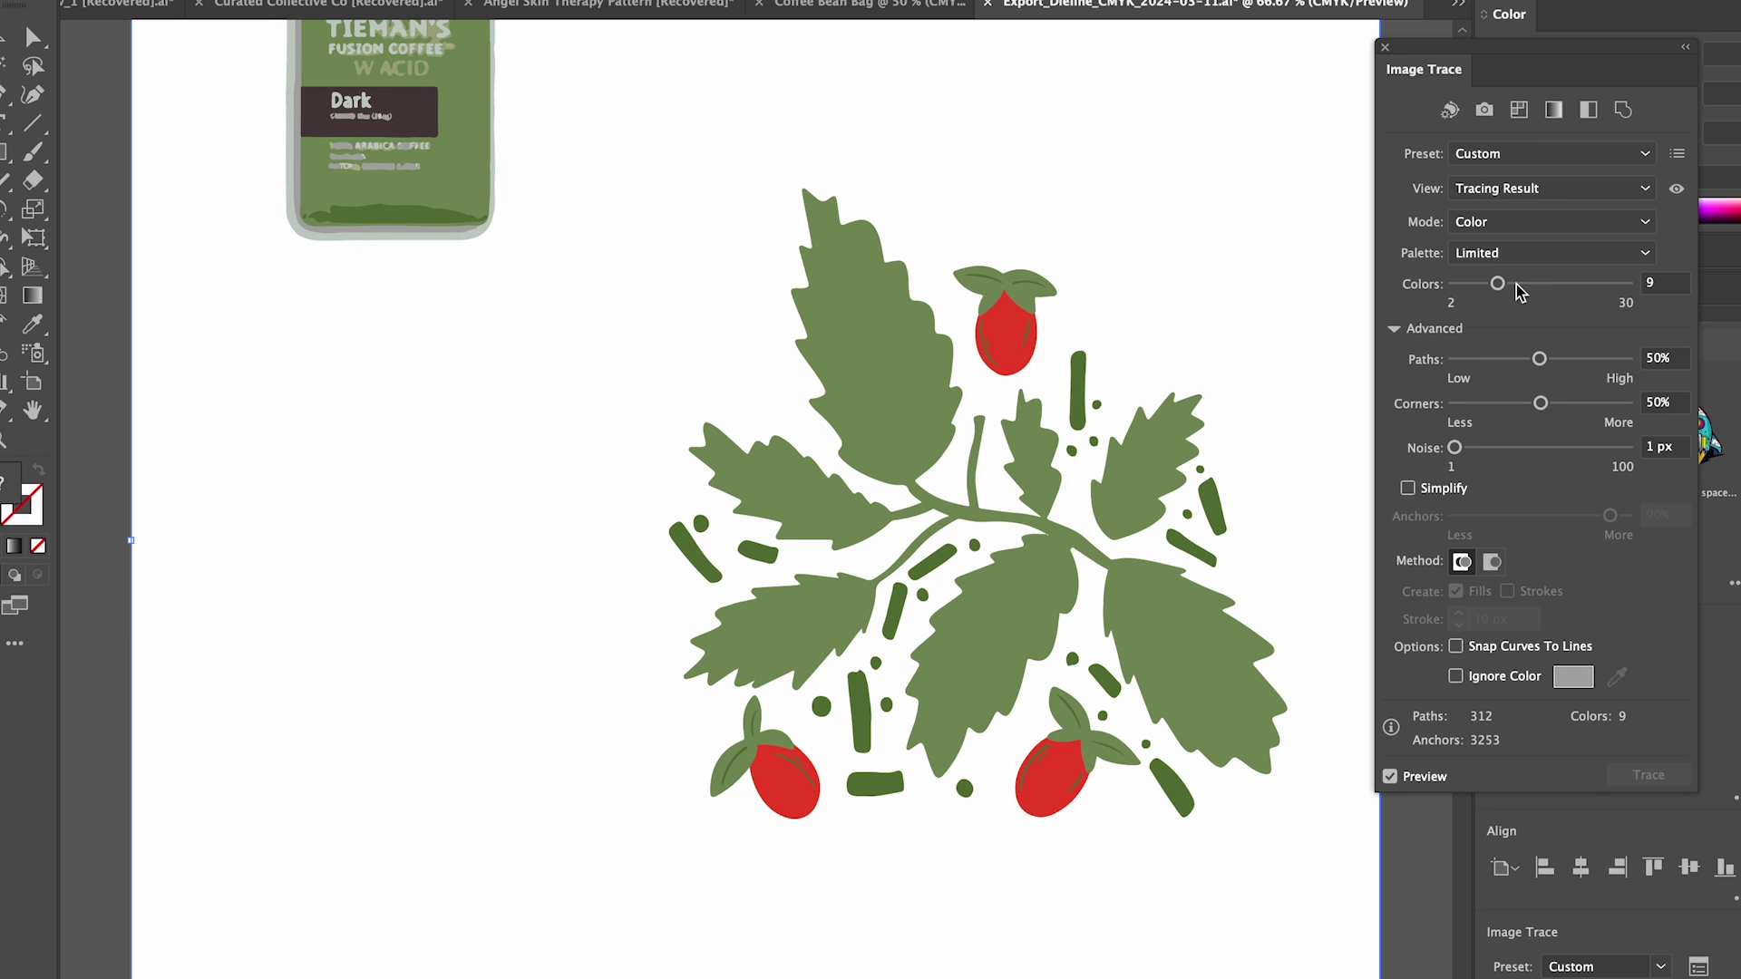
pyautogui.click(1515, 284)
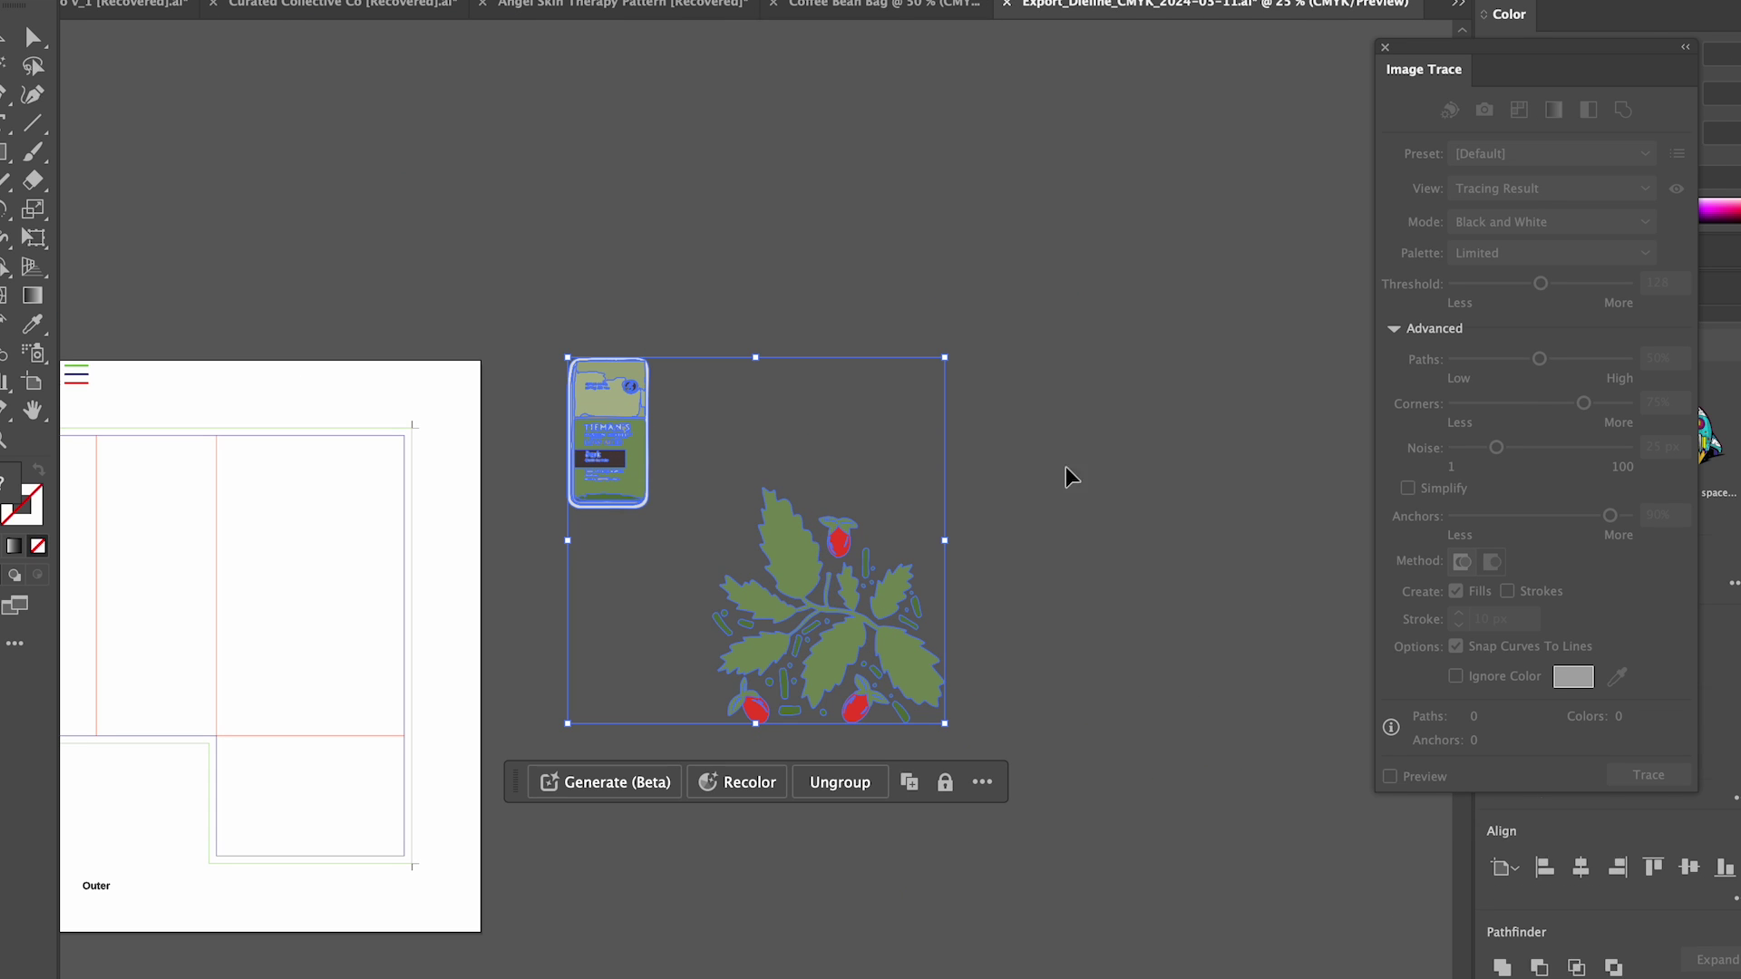
# Step: Ungroup the expanded tracing and group the berry branch elements separately from the coffee bag
pyautogui.click(1072, 477)
pyautogui.rightClick(802, 562)
pyautogui.click(861, 666)
pyautogui.moveTo(1037, 816); pyautogui.dragTo(698, 472)
pyautogui.moveTo(952, 738); pyautogui.dragTo(869, 666)
pyautogui.press('super+g')
pyautogui.press('super+equal')
pyautogui.press('super+equal')
pyautogui.press('super+equal')
# Step: Make a pattern from the berry branch artwork and set its tile type to Brick by Column
pyautogui.click(243, 1)
pyautogui.moveTo(299, 614)
pyautogui.click(567, 618)
pyautogui.click(1108, 576)
pyautogui.click(320, 505)
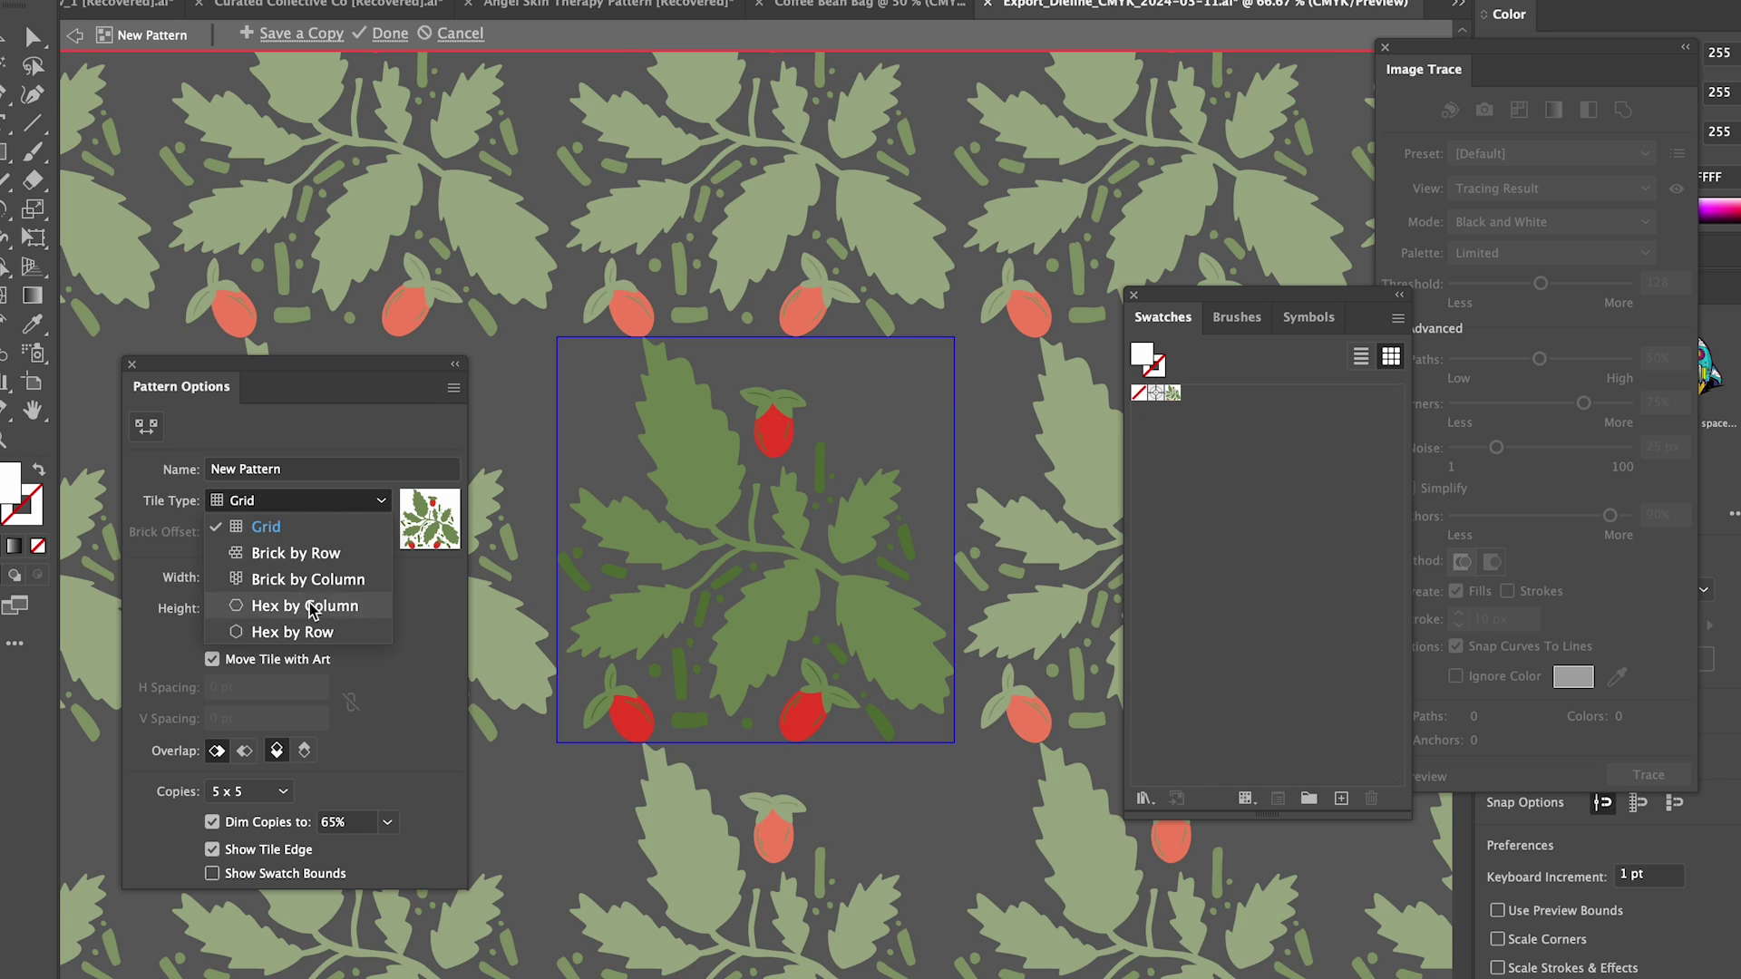
pyautogui.click(295, 553)
pyautogui.click(300, 500)
pyautogui.click(308, 579)
# Step: Fill the empty upper corners of the pattern tile with copies of a berry, a leaf and small green dashes
pyautogui.click(803, 462)
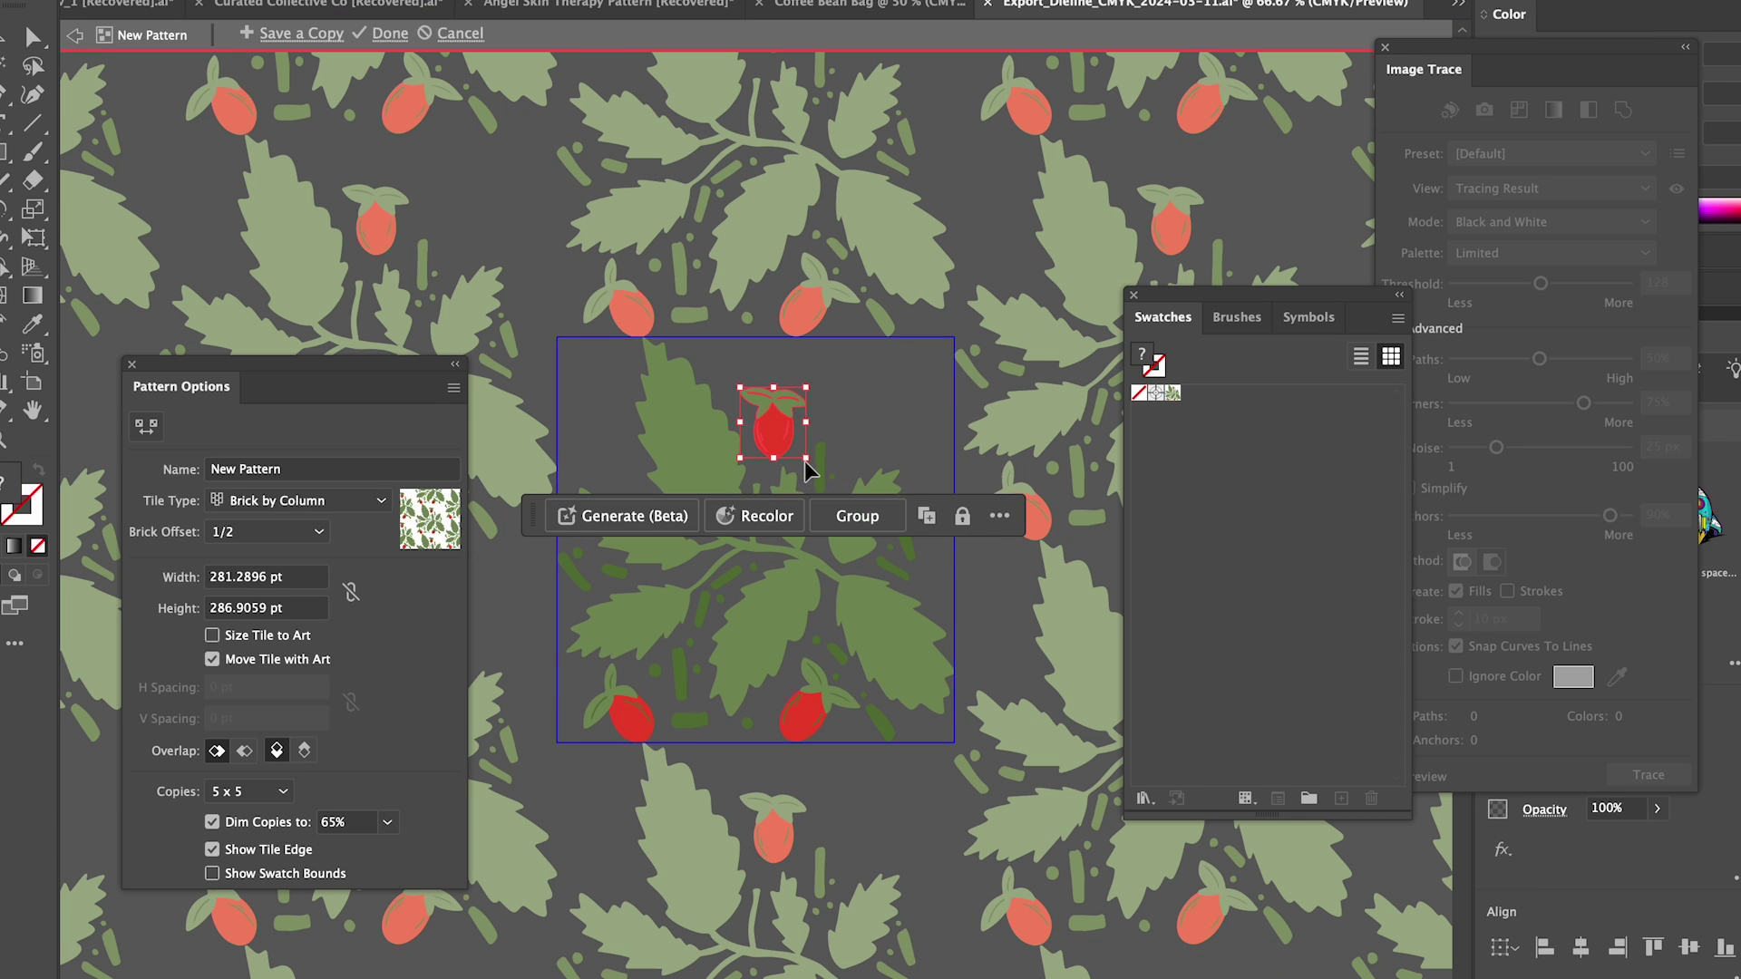
pyautogui.moveTo(775, 446); pyautogui.dragTo(917, 399)
pyautogui.moveTo(917, 570); pyautogui.dragTo(602, 378)
pyautogui.moveTo(884, 522); pyautogui.dragTo(886, 411)
pyautogui.moveTo(910, 352); pyautogui.dragTo(904, 458)
pyautogui.moveTo(881, 429); pyautogui.dragTo(861, 419)
pyautogui.moveTo(915, 575); pyautogui.dragTo(939, 451)
pyautogui.moveTo(948, 422); pyautogui.dragTo(933, 459)
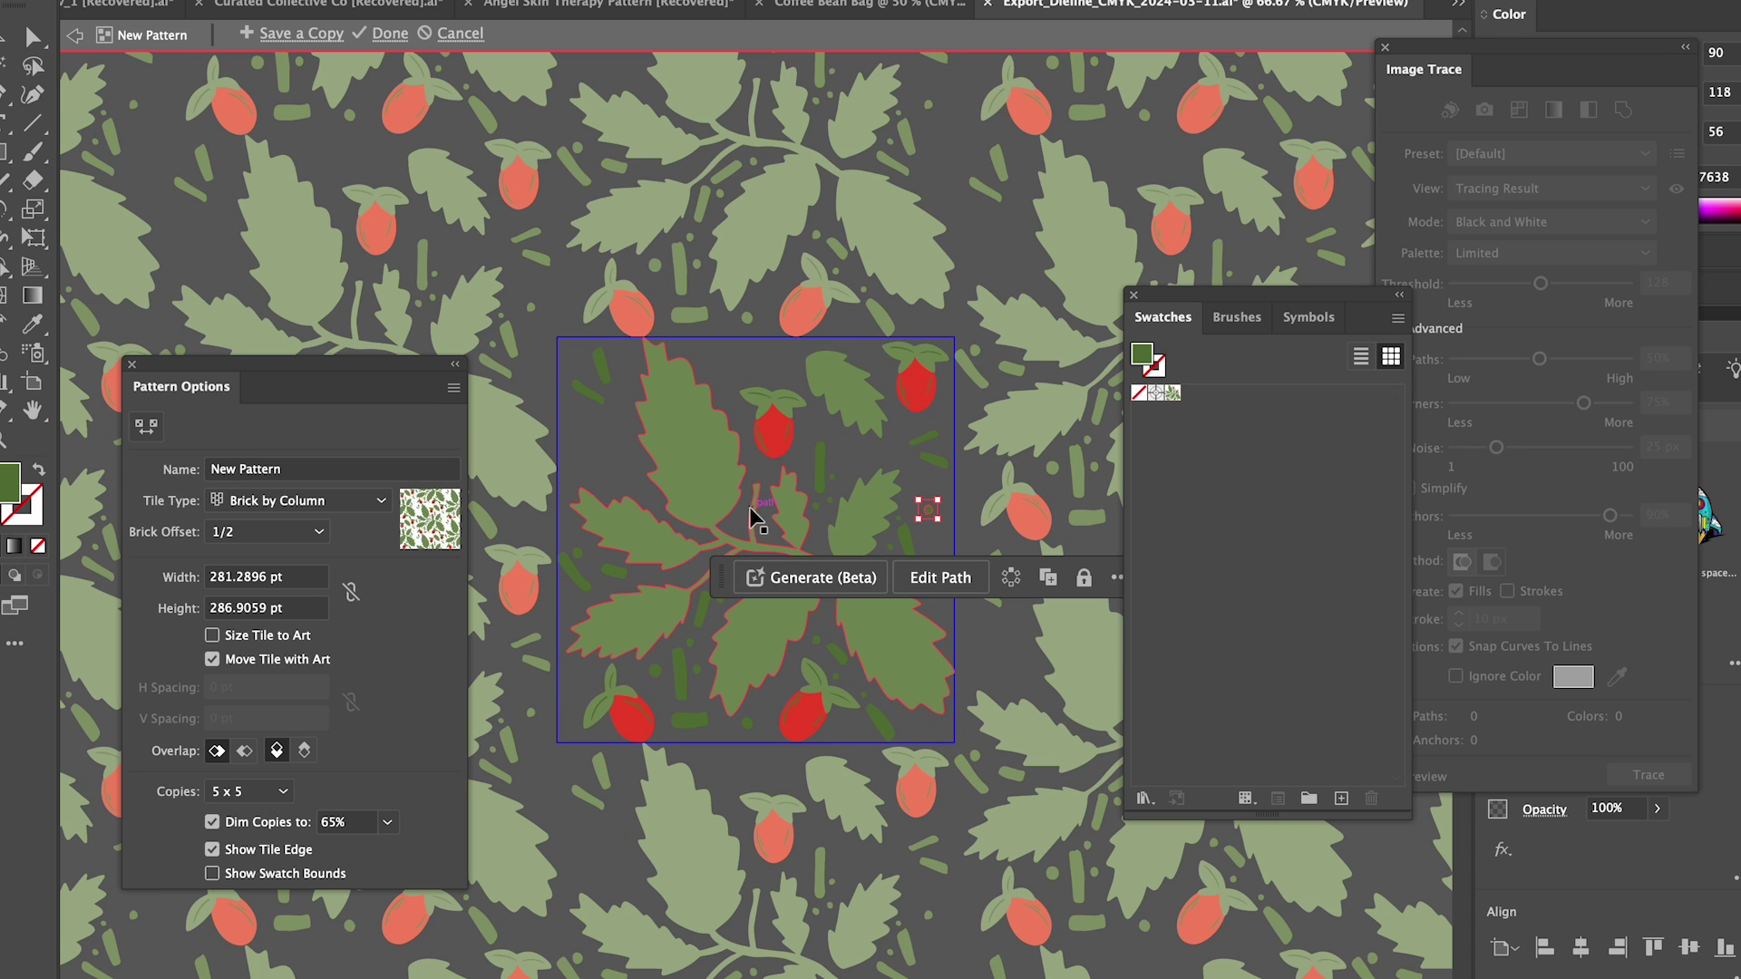
# Step: Place a smaller, rotated berry copy beside the large upper leaf, near the tile's left edge
pyautogui.moveTo(803, 723); pyautogui.dragTo(592, 450)
pyautogui.press('super+z')
pyautogui.moveTo(781, 443); pyautogui.dragTo(612, 442)
pyautogui.press('Left')
pyautogui.press('Down')
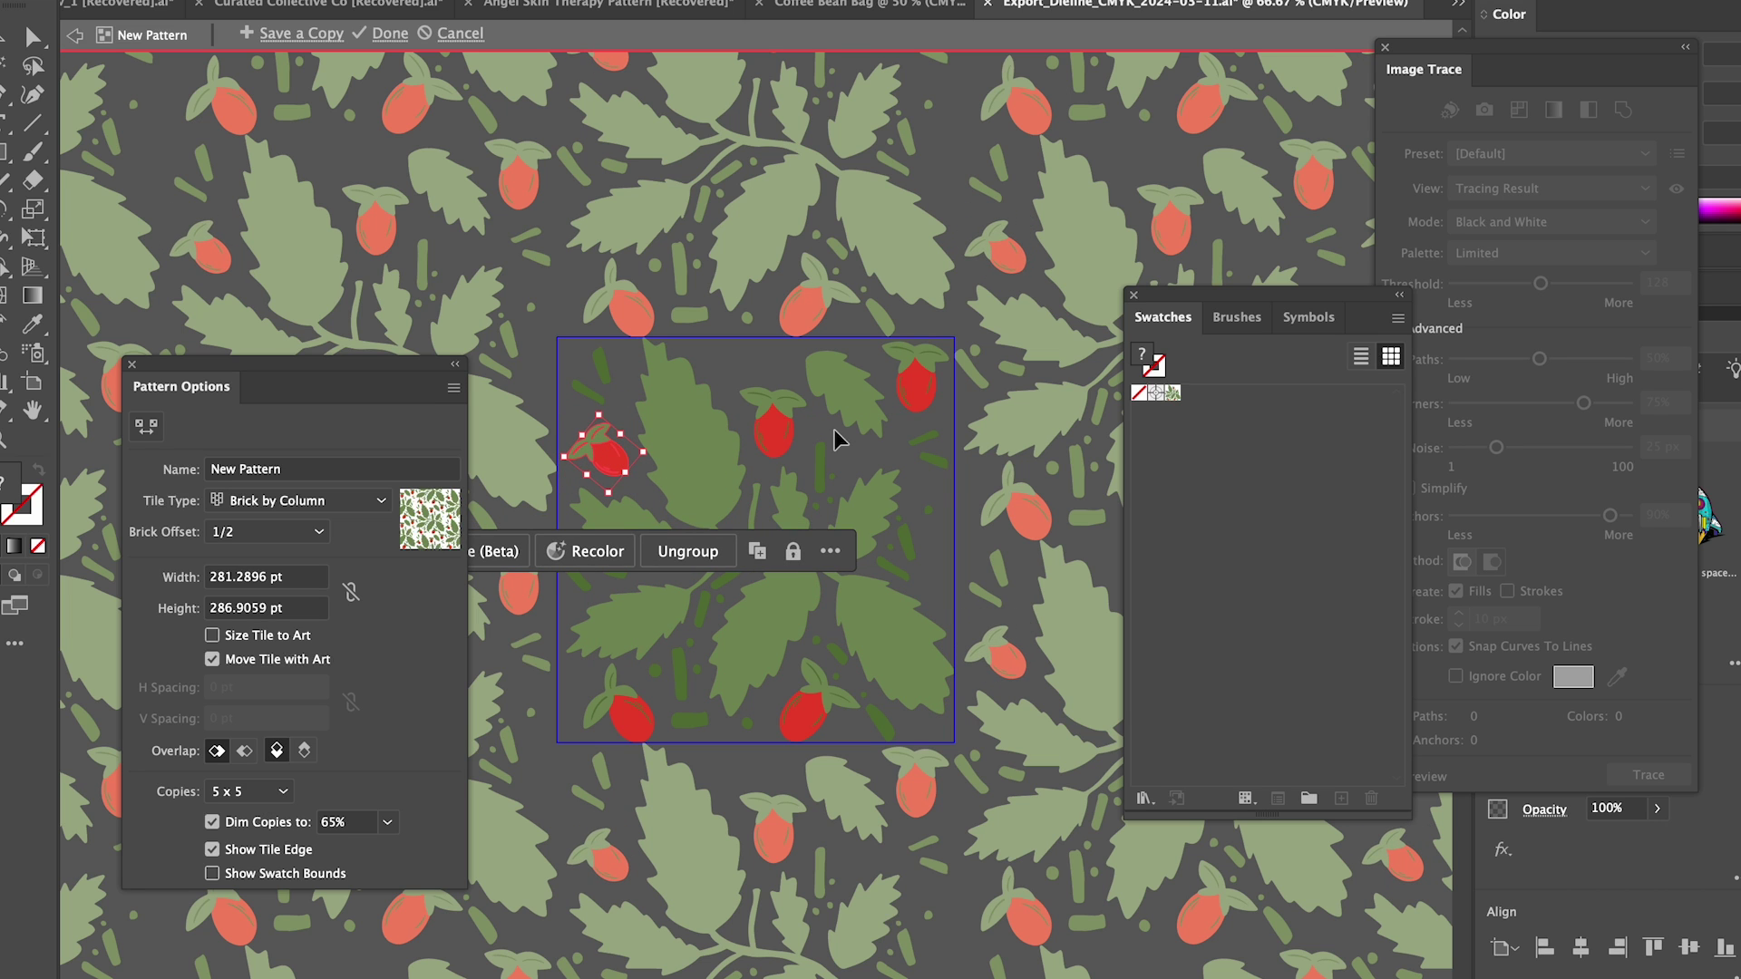
# Step: Place copies of a dash and small dots above the middle berry, and finish editing the pattern
pyautogui.moveTo(682, 669); pyautogui.dragTo(725, 363)
pyautogui.moveTo(930, 512); pyautogui.dragTo(758, 361)
pyautogui.moveTo(931, 512); pyautogui.dragTo(782, 372)
pyautogui.press('Escape')
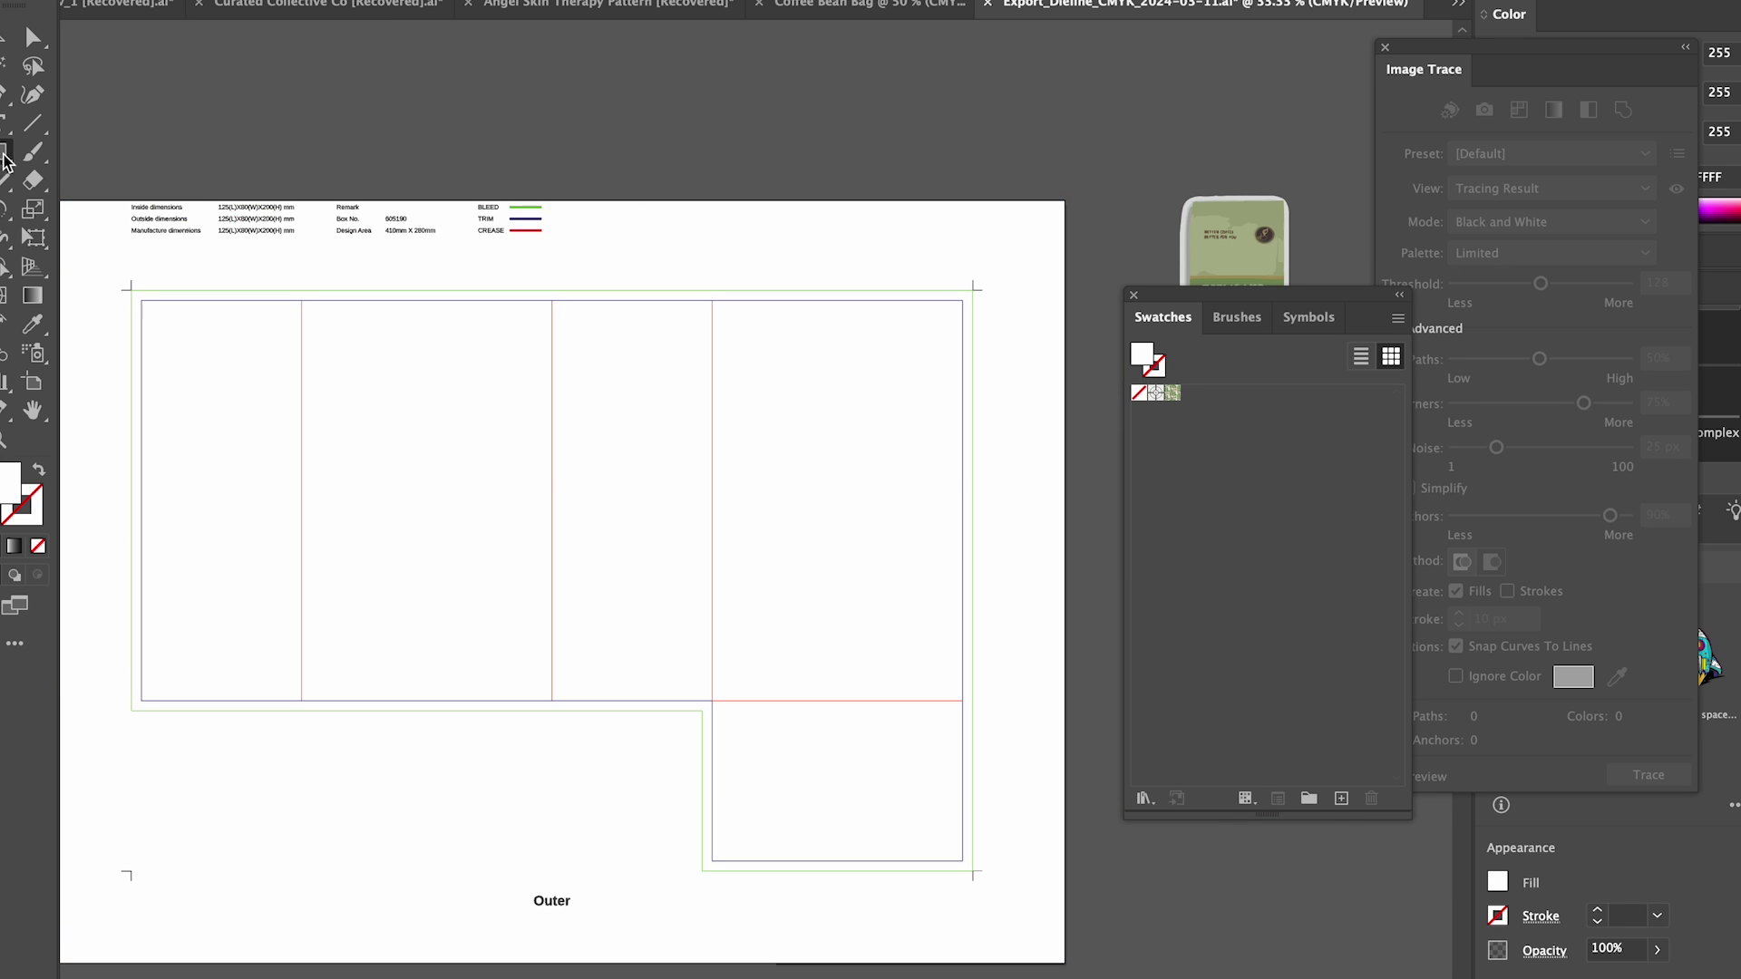
# Step: Draw a rectangle over the dieline's four upper panels out to the bleed line, filled with the bag's light green
pyautogui.press('m')
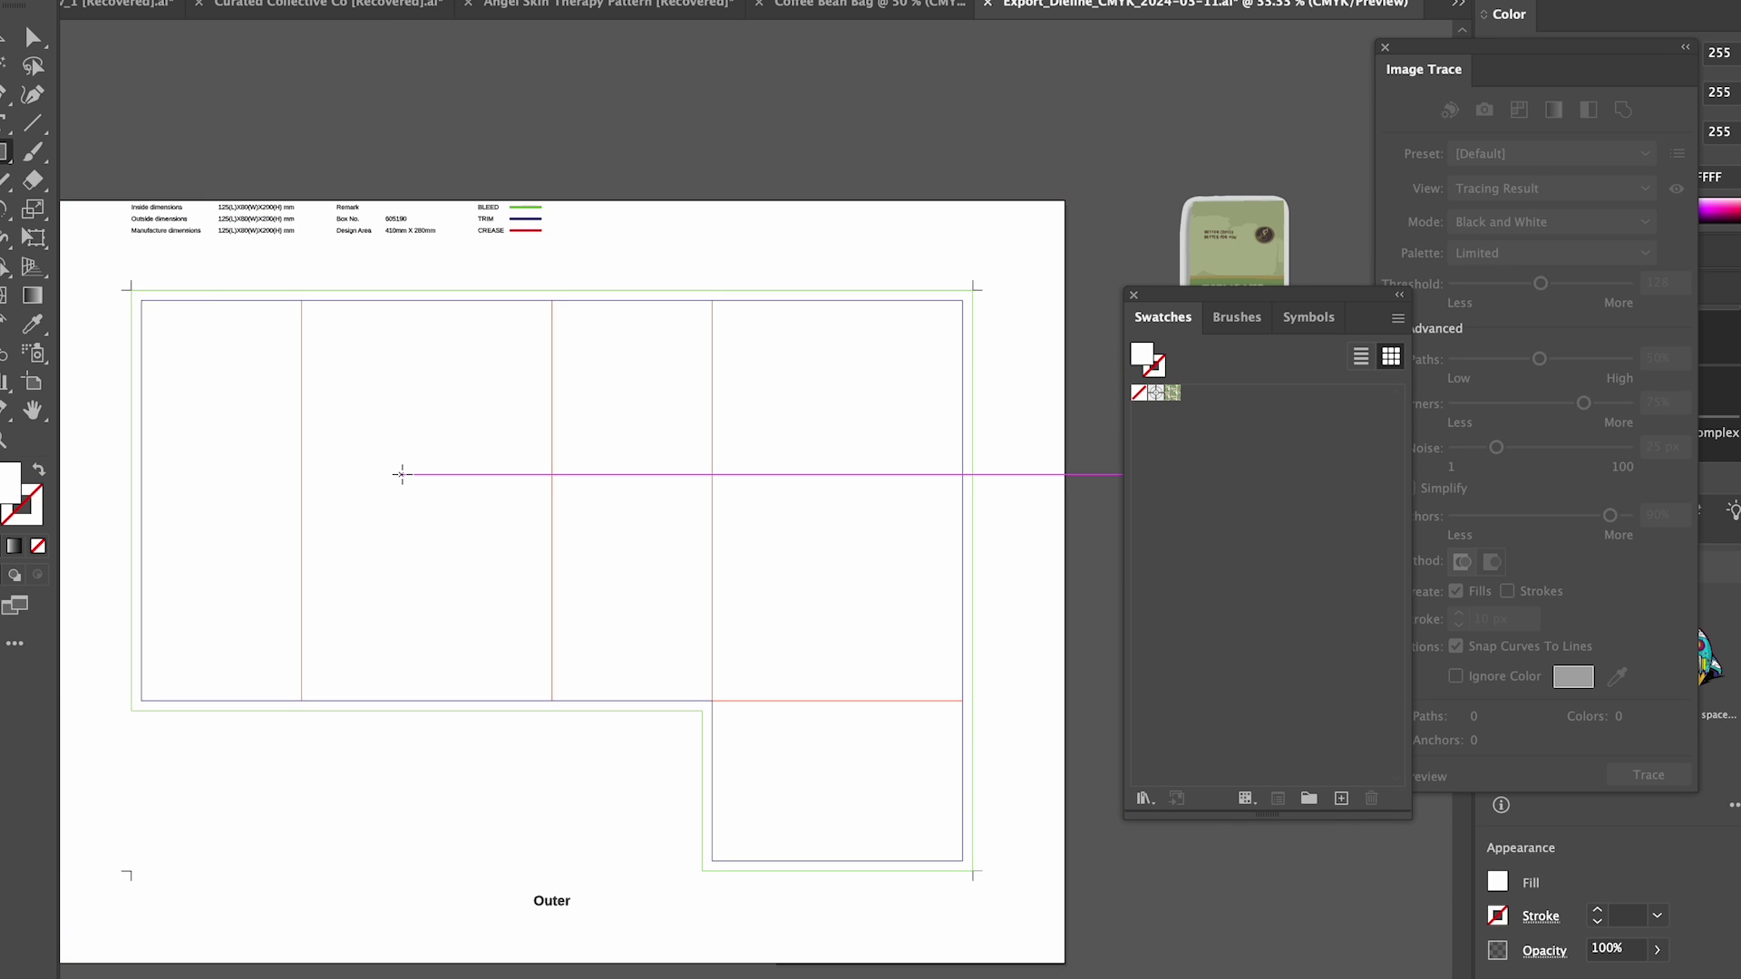
pyautogui.moveTo(132, 293)
pyautogui.mouseDown()
pyautogui.moveTo(1043, 669)
pyautogui.moveTo(973, 711)
pyautogui.mouseUp()
pyautogui.click(32, 324)
pyautogui.click(1215, 217)
# Step: Adjust the green rectangle's top edge to line up with the dieline's bleed line
pyautogui.press('v')
pyautogui.moveTo(552, 293); pyautogui.dragTo(550, 292)
pyautogui.press('super+equal')
pyautogui.press('super+equal')
pyautogui.moveTo(759, 117); pyautogui.dragTo(757, 113)
pyautogui.click(778, 95)
pyautogui.press('super+minus')
pyautogui.press('super+minus')
pyautogui.click(842, 392)
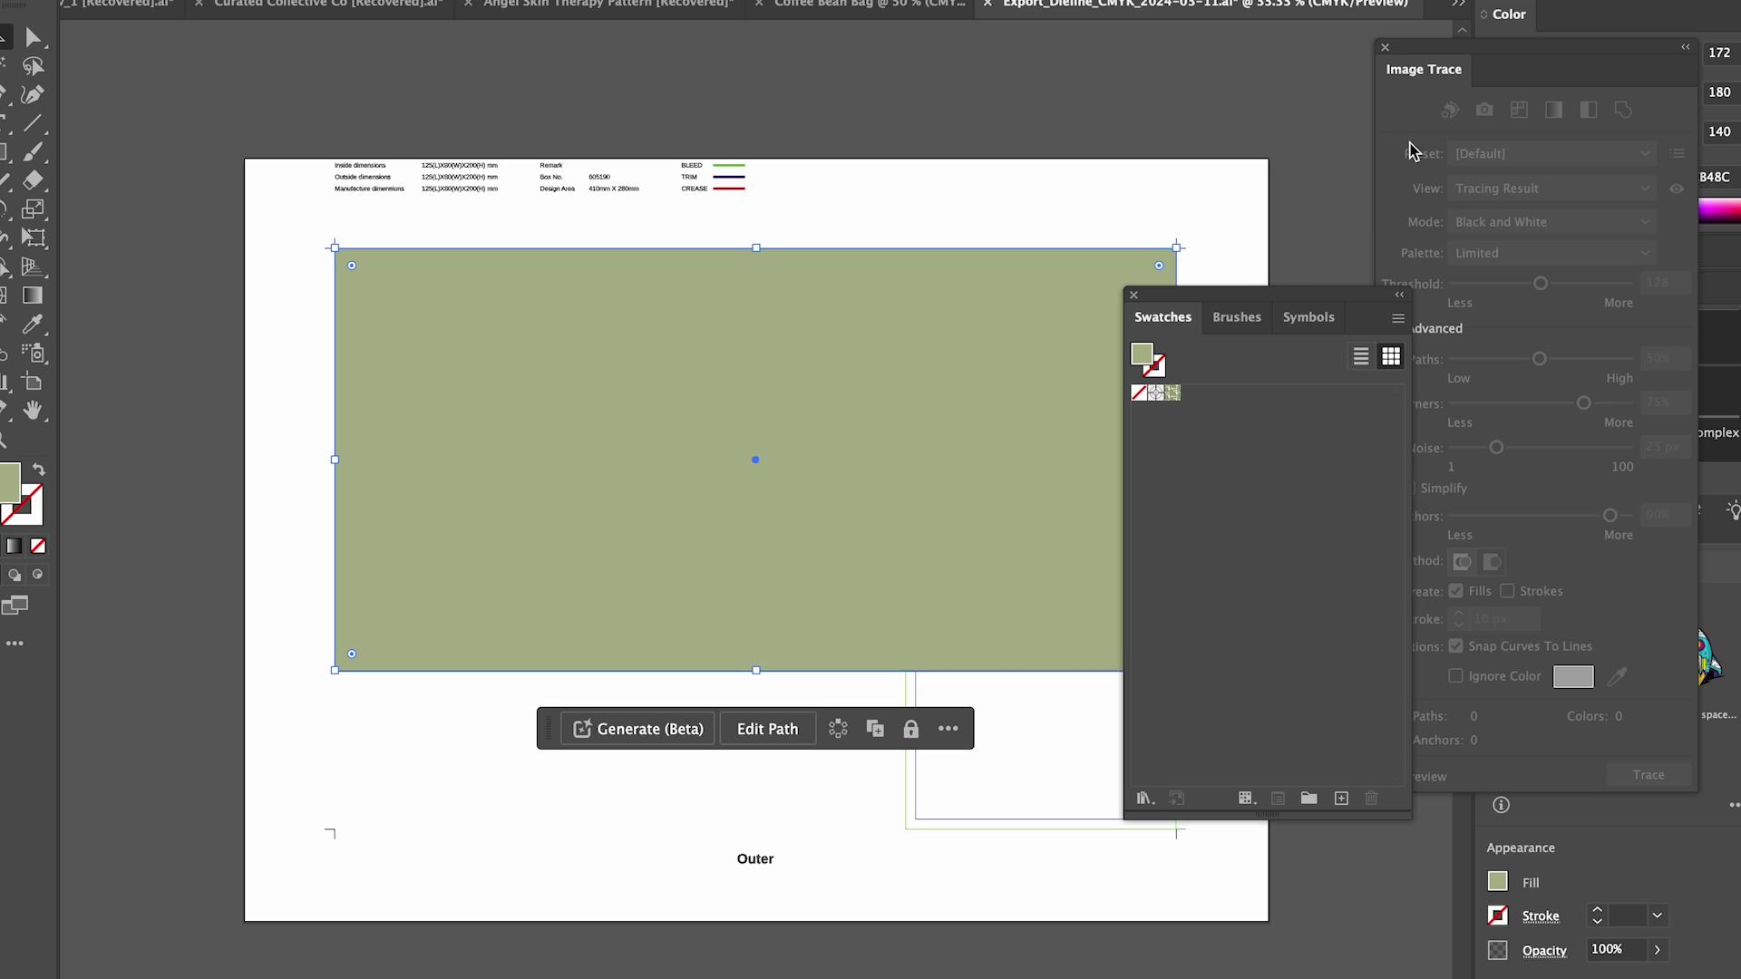
# Step: Display the document's layer list with the contents of Layer 1
pyautogui.hscroll(2, 1410, 145)
pyautogui.click(564, 2)
pyautogui.click(619, 785)
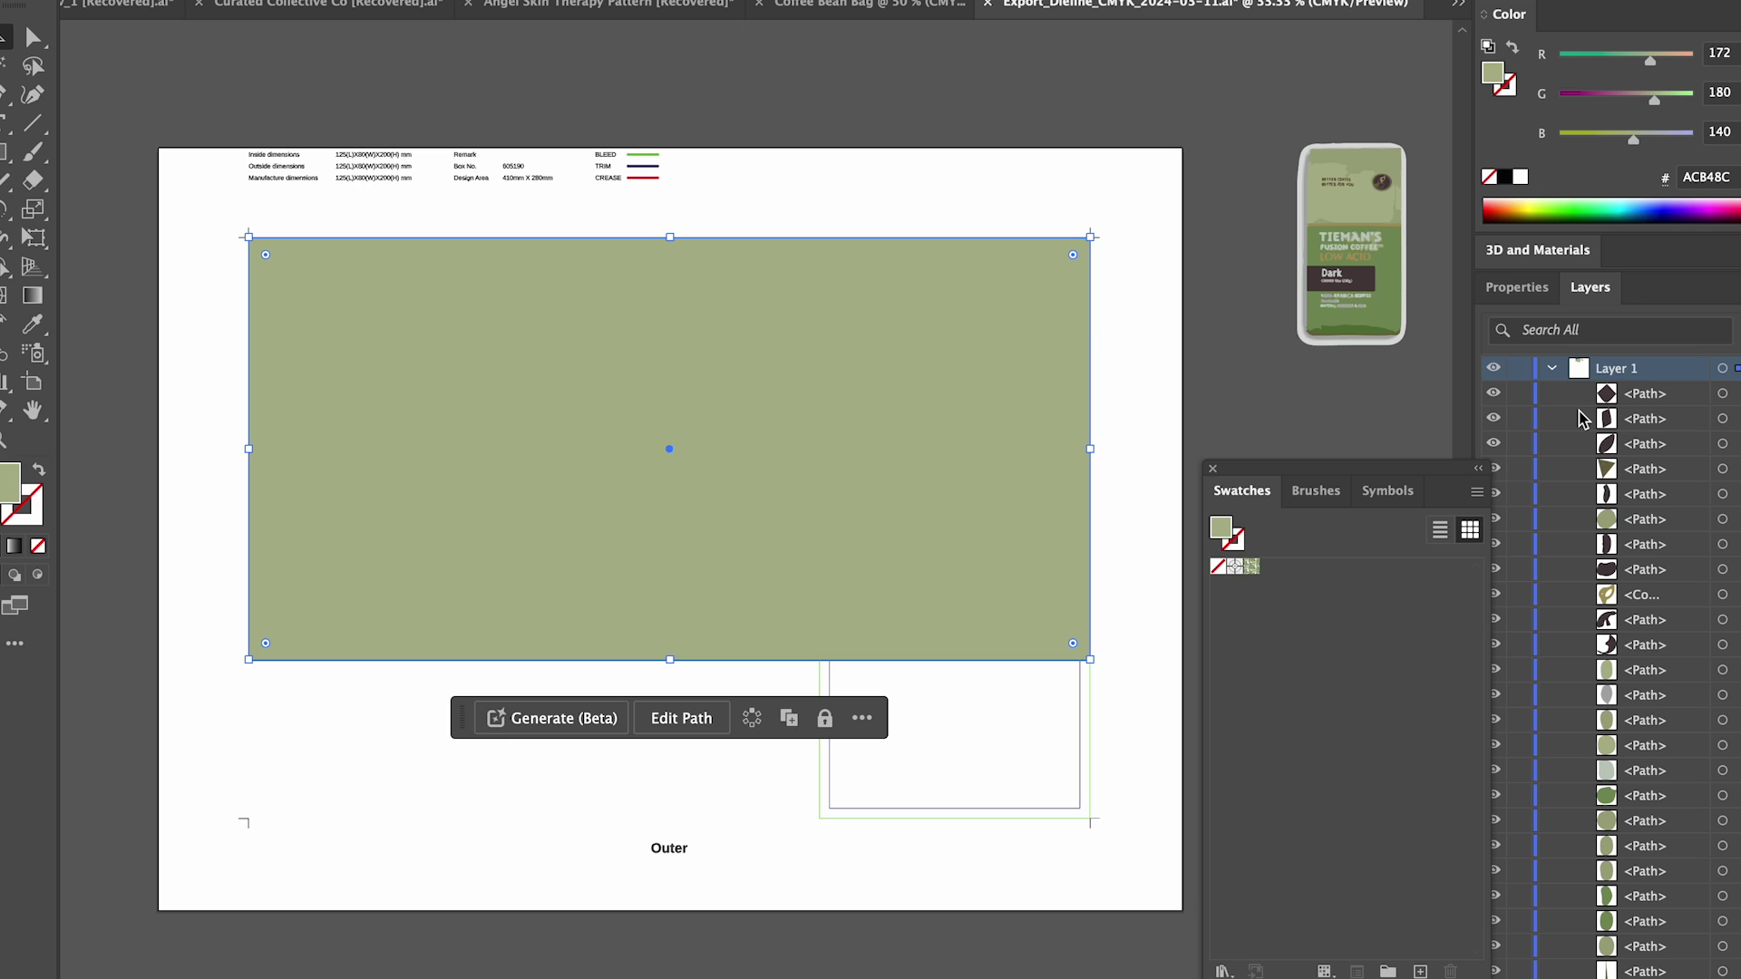
# Step: Move the six dieline trim and crease paths from the clip group to the top of Layer 1
pyautogui.scroll(-5, 1582, 419)
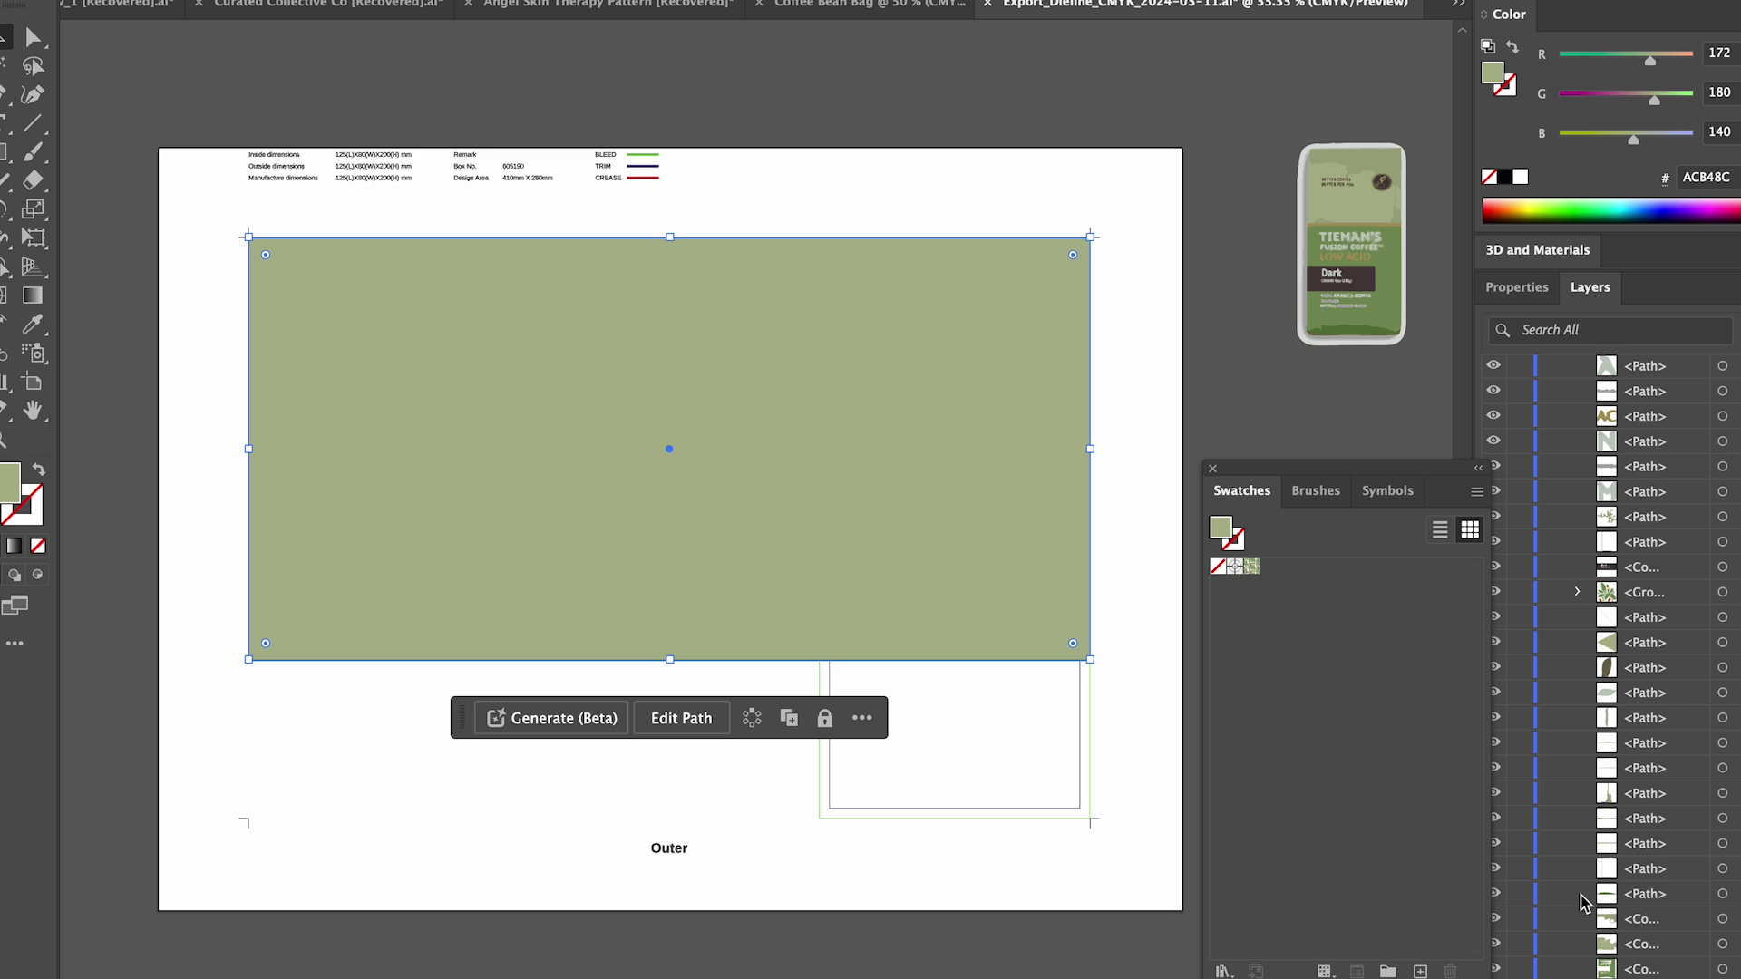
pyautogui.moveTo(957, 397)
pyautogui.mouseDown()
pyautogui.moveTo(929, 606)
pyautogui.moveTo(957, 399)
pyautogui.mouseUp()
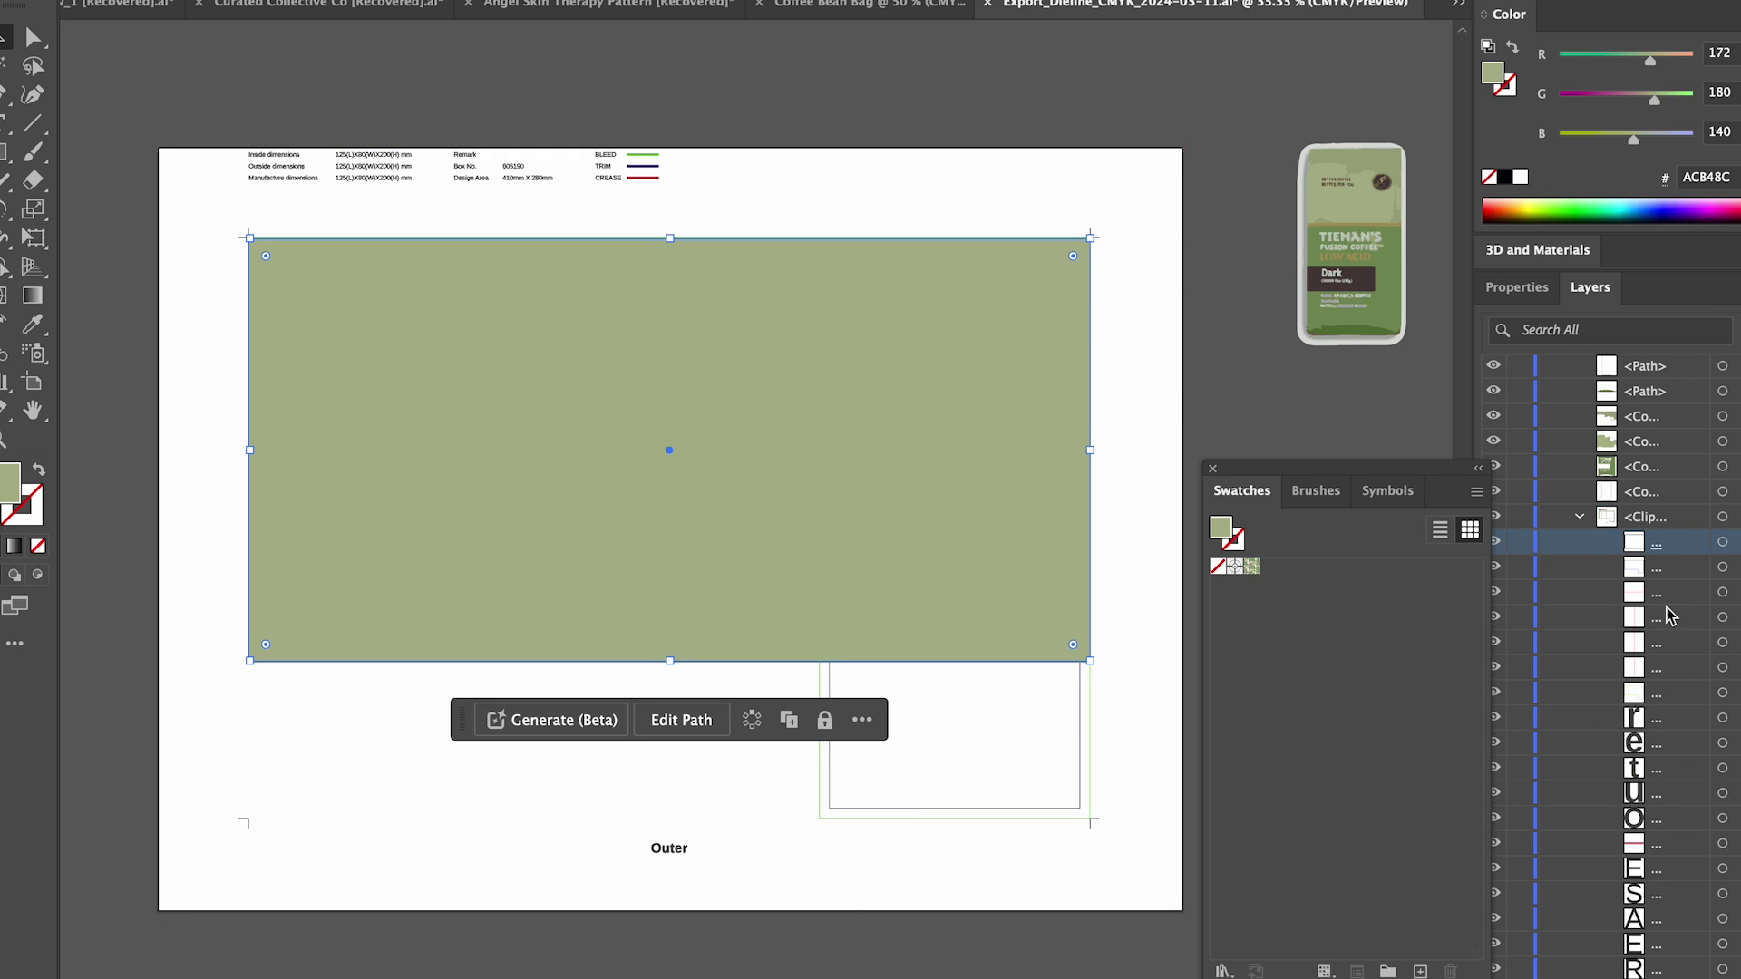
pyautogui.keyDown('shift'); pyautogui.click(1660, 667); pyautogui.keyUp('shift')
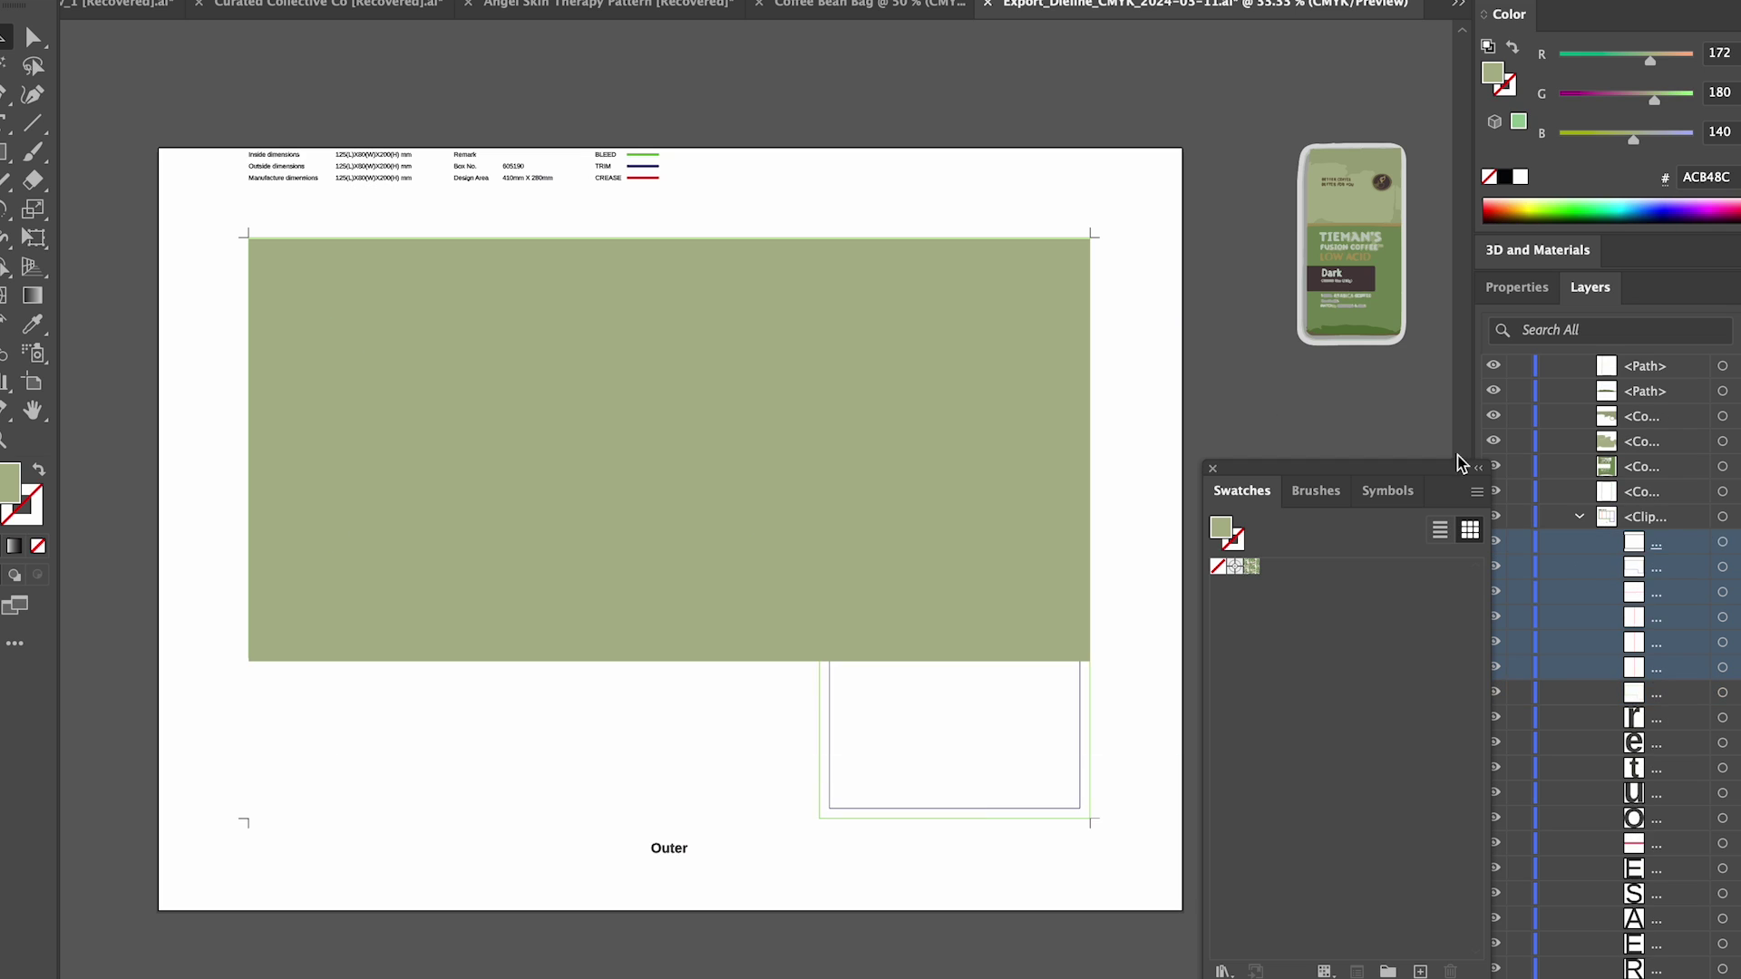
pyautogui.click(1737, 542)
pyautogui.keyDown('shift'); pyautogui.click(1737, 567); pyautogui.keyUp('shift')
pyautogui.keyDown('shift'); pyautogui.click(1737, 592); pyautogui.keyUp('shift')
pyautogui.keyDown('shift'); pyautogui.click(1736, 618); pyautogui.keyUp('shift')
pyautogui.keyDown('shift'); pyautogui.click(1736, 642); pyautogui.keyUp('shift')
pyautogui.keyDown('shift'); pyautogui.click(1736, 668); pyautogui.keyUp('shift')
pyautogui.scroll(10, 1687, 588)
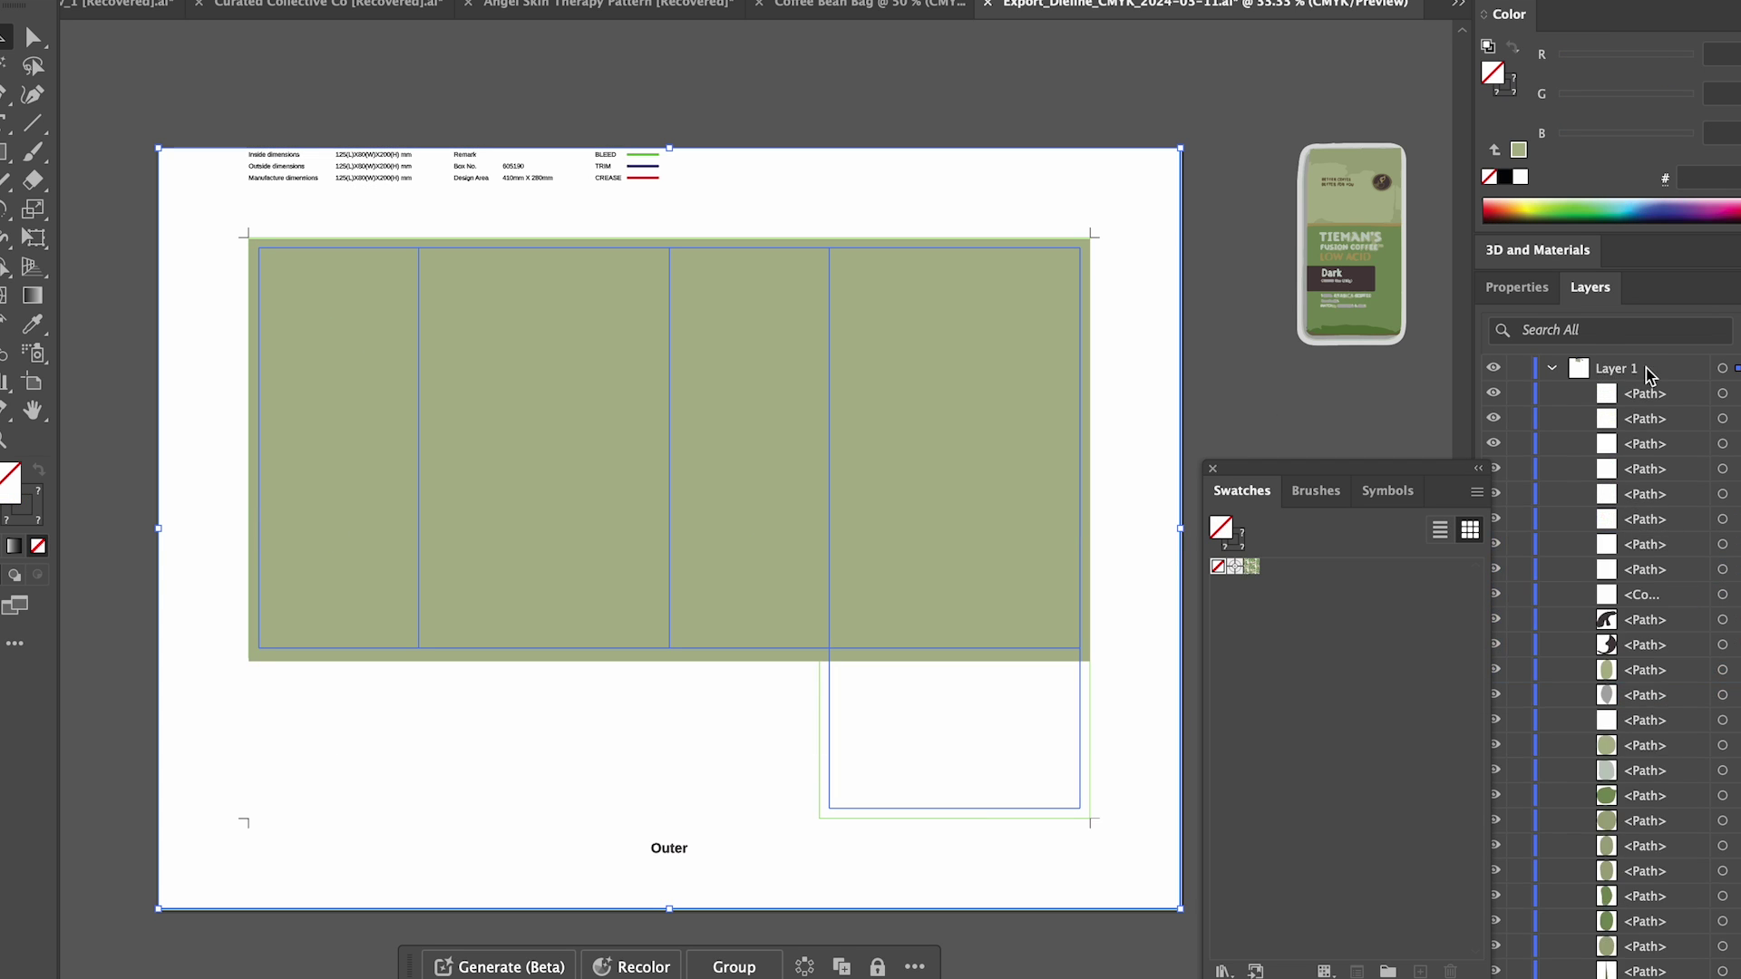
pyautogui.moveTo(913, 742); pyautogui.dragTo(827, 730)
pyautogui.click(1211, 102)
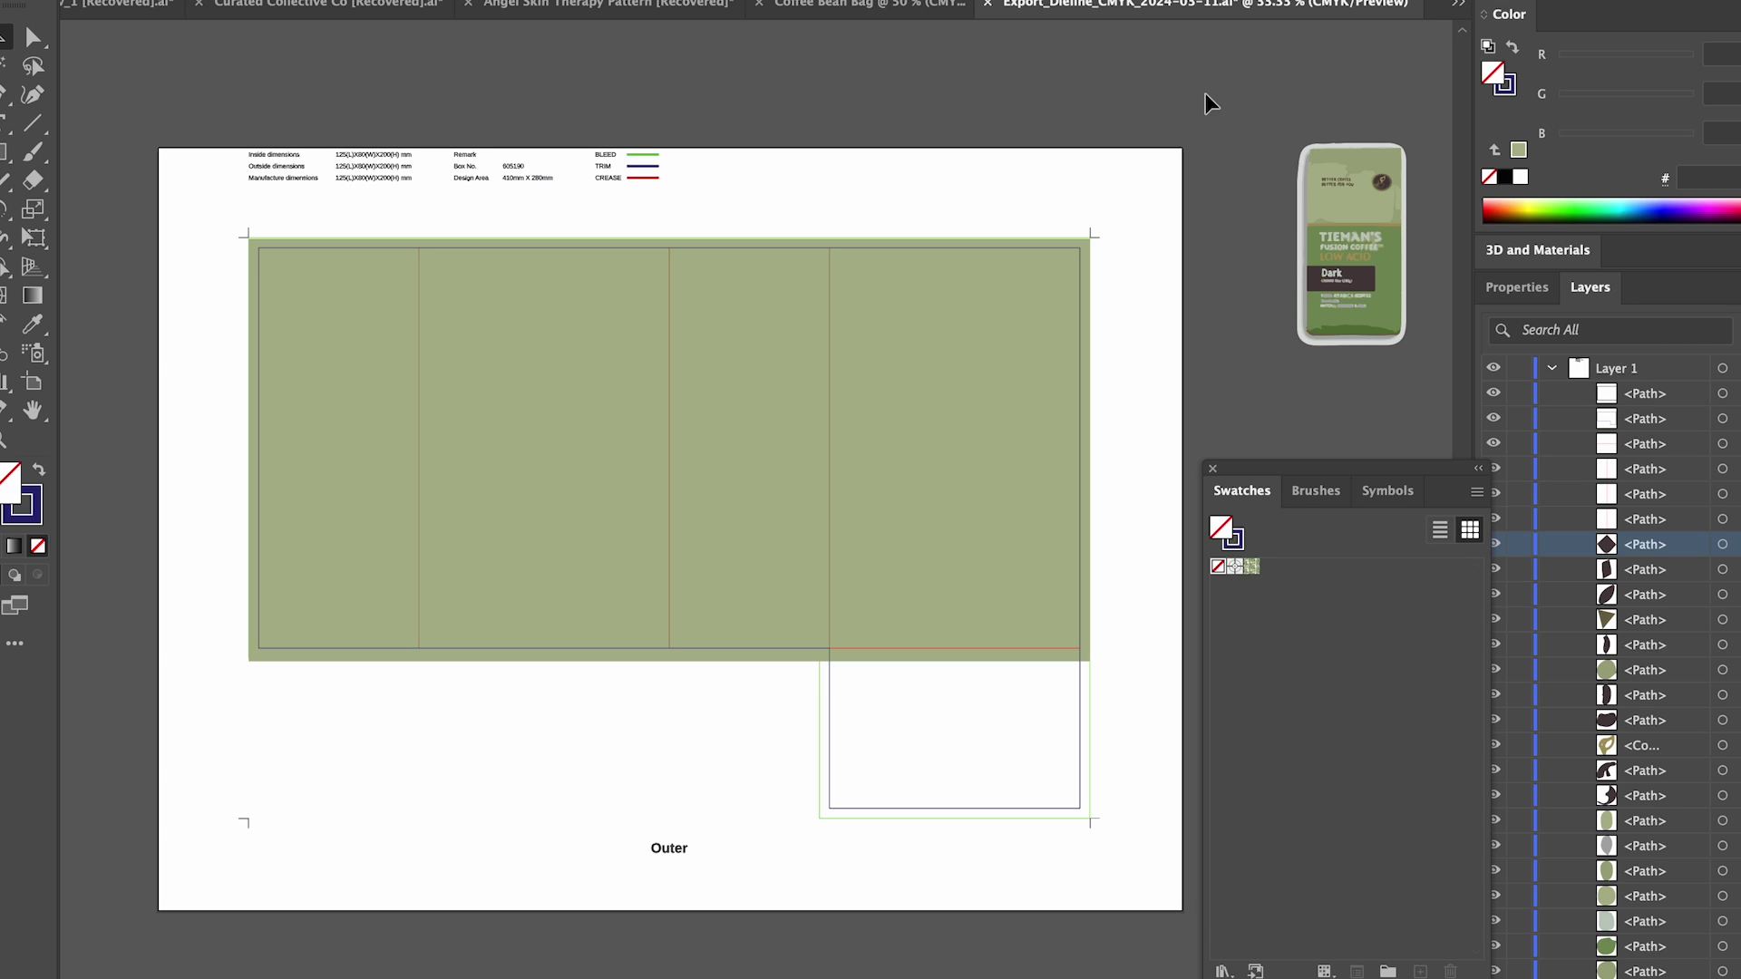
# Step: Draw a rectangle in the upper part of the fourth panel and give it a solid navy fill
pyautogui.scroll(1, 877, 625)
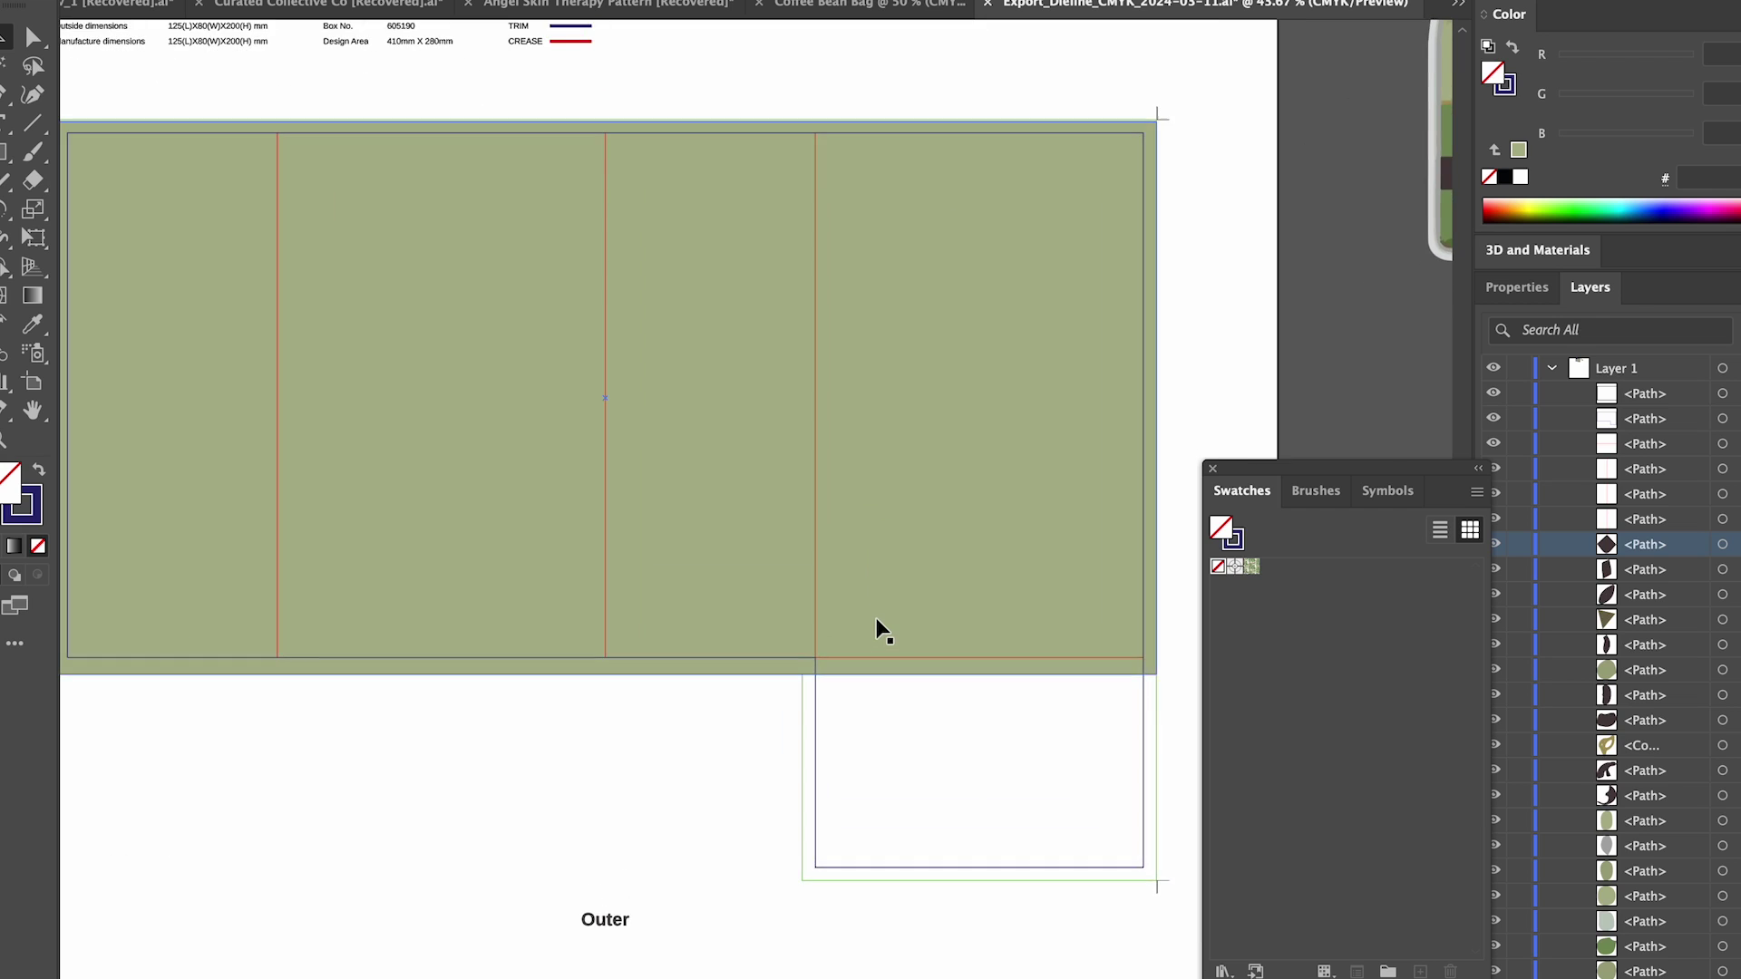
pyautogui.scroll(1, 878, 625)
pyautogui.press('m')
pyautogui.moveTo(704, 161)
pyautogui.mouseDown()
pyautogui.moveTo(934, 537)
pyautogui.moveTo(929, 490)
pyautogui.mouseUp()
pyautogui.press('v')
pyautogui.hotkey('shift', 'x')
pyautogui.moveTo(852, 257); pyautogui.dragTo(855, 259)
# Step: Reduce the light green background to a rectangle over the fourth panel and a copy fitted to the second panel
pyautogui.hscroll(-5, 642, 606)
pyautogui.click(642, 605)
pyautogui.moveTo(231, 459); pyautogui.dragTo(488, 550)
pyautogui.hscroll(2, 1088, 550)
pyautogui.press('Up')
pyautogui.press('Up')
pyautogui.press('Up')
pyautogui.moveTo(373, 438); pyautogui.dragTo(384, 438)
pyautogui.click(764, 231)
pyautogui.click(650, 254)
pyautogui.press('Left')
pyautogui.click(757, 182)
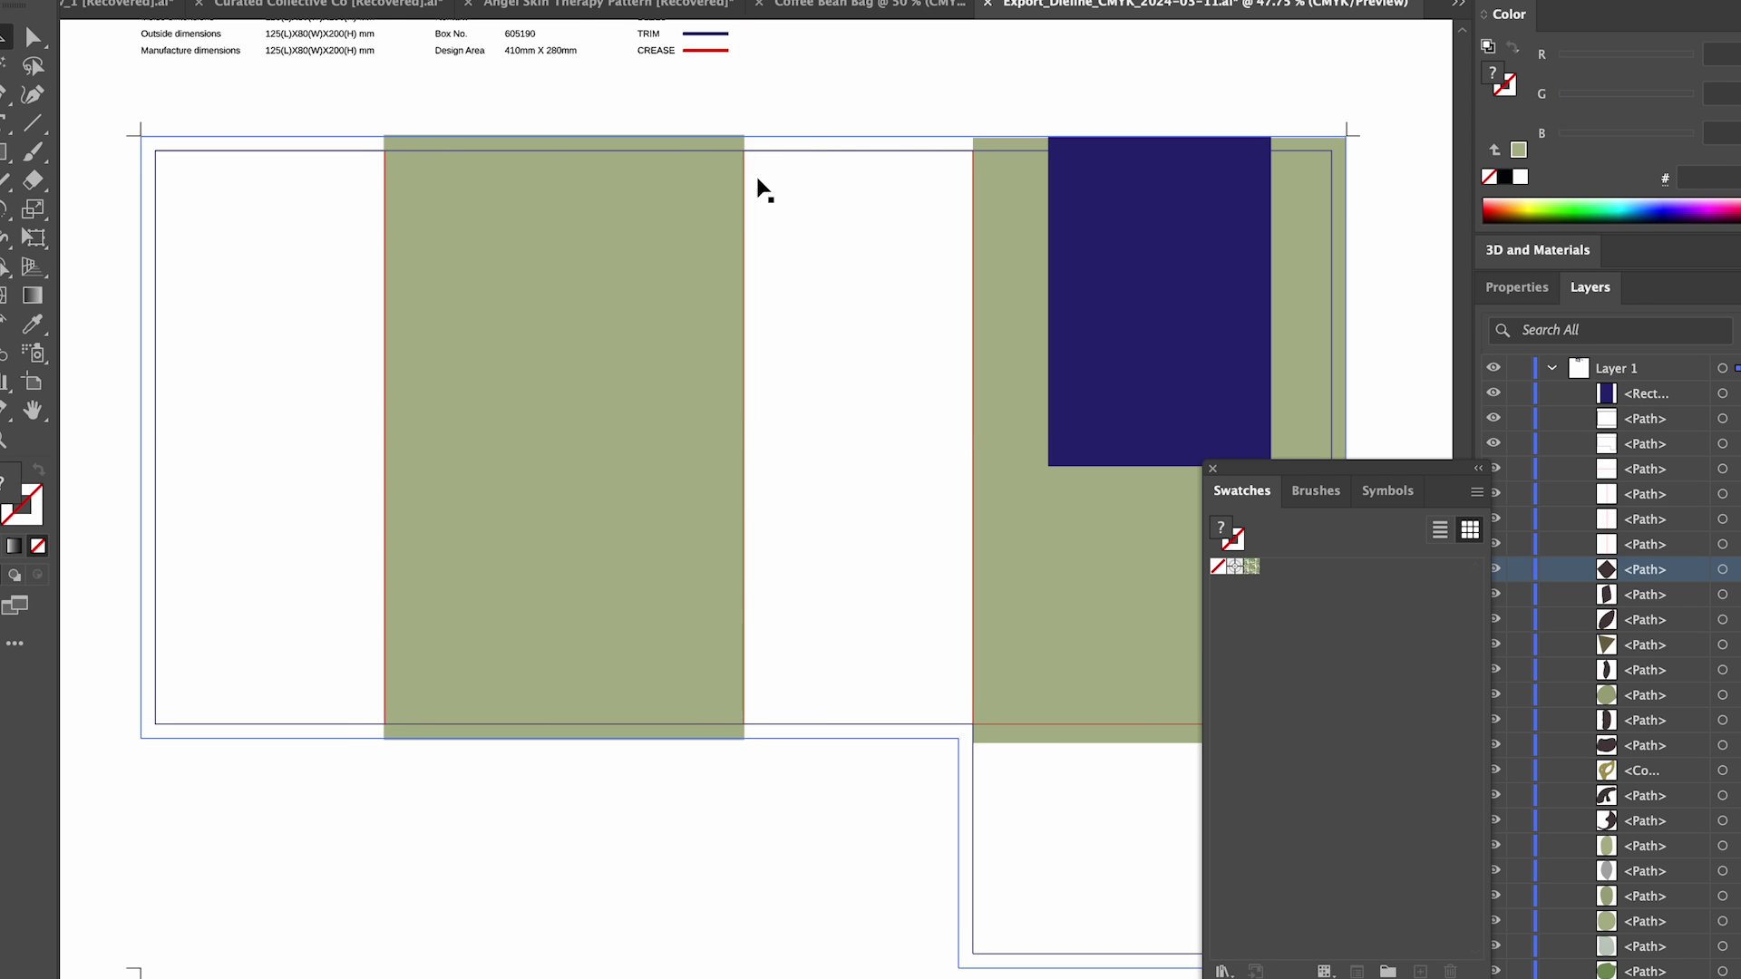
# Step: Make the navy rectangle smaller and centre it horizontally on the fourth panel's green rectangle
pyautogui.hscroll(5, 816, 363)
pyautogui.click(998, 453)
pyautogui.moveTo(949, 531); pyautogui.dragTo(948, 490)
pyautogui.moveTo(1059, 345); pyautogui.dragTo(1033, 345)
pyautogui.keyDown('shift'); pyautogui.click(1079, 562); pyautogui.keyUp('shift')
pyautogui.click(1516, 288)
pyautogui.click(1541, 807)
pyautogui.click(1312, 351)
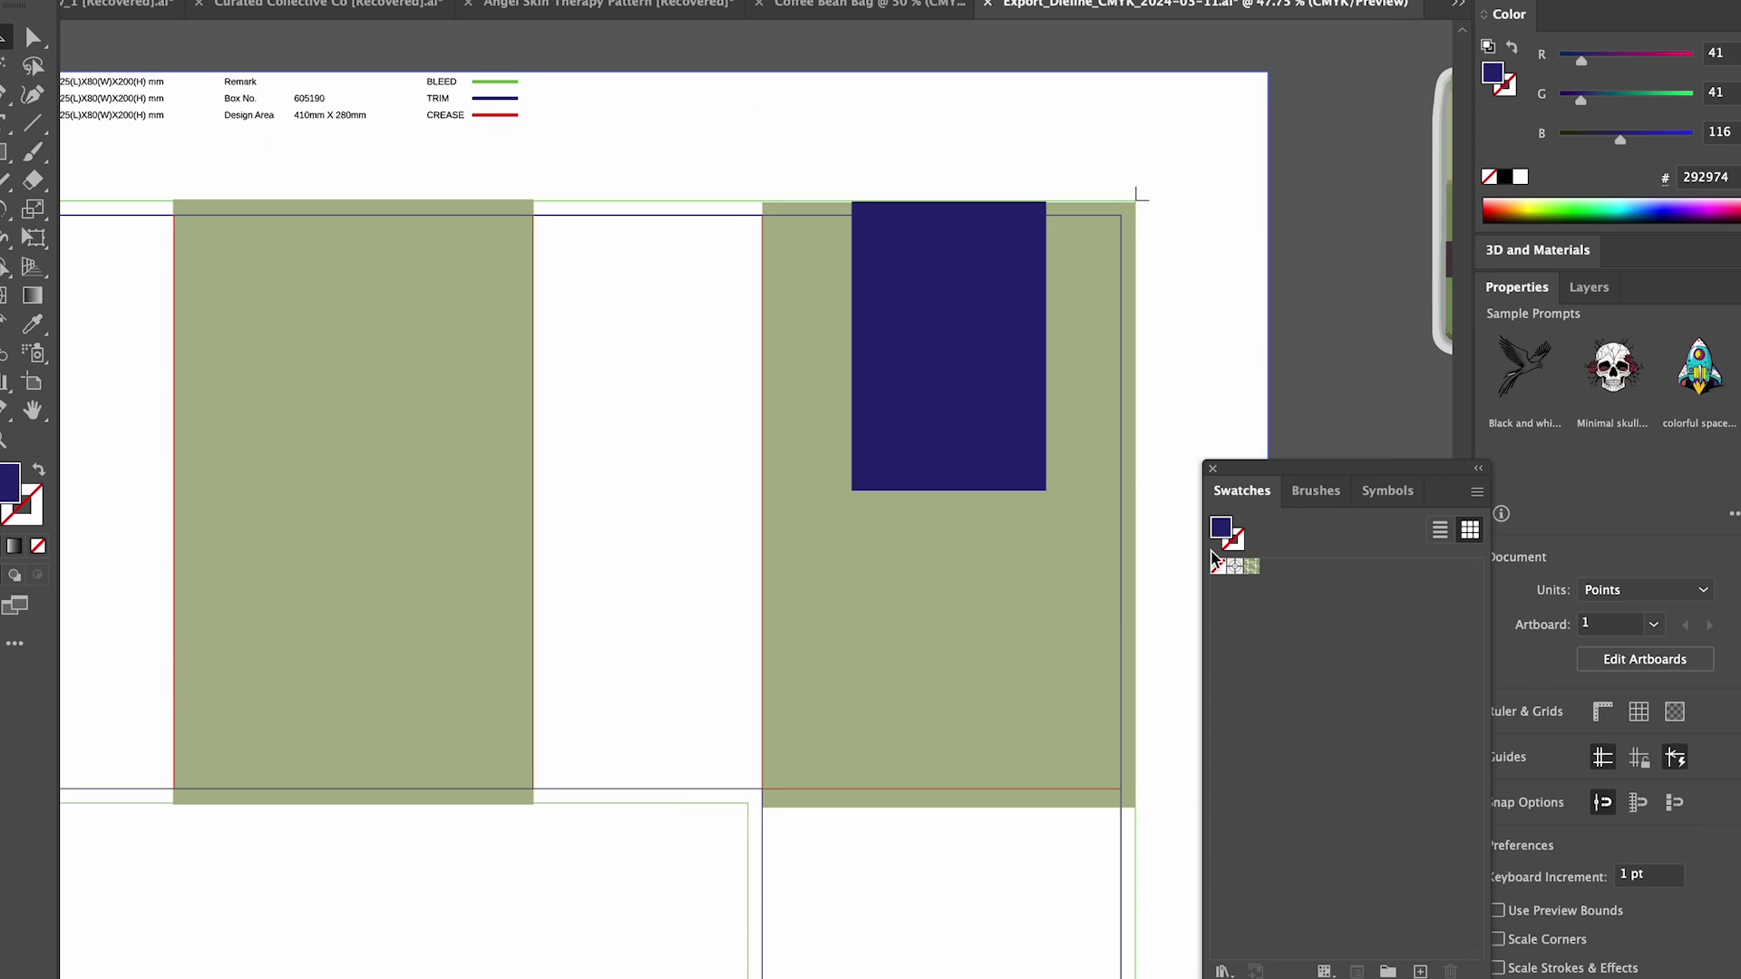
# Step: Copy the light green rectangle onto the first panel and narrow it to the crease line
pyautogui.hscroll(-5, 1312, 351)
pyautogui.click(622, 594)
pyautogui.moveTo(626, 594); pyautogui.dragTo(399, 595)
pyautogui.press('Up')
pyautogui.press('Up')
pyautogui.moveTo(553, 520); pyautogui.dragTo(442, 529)
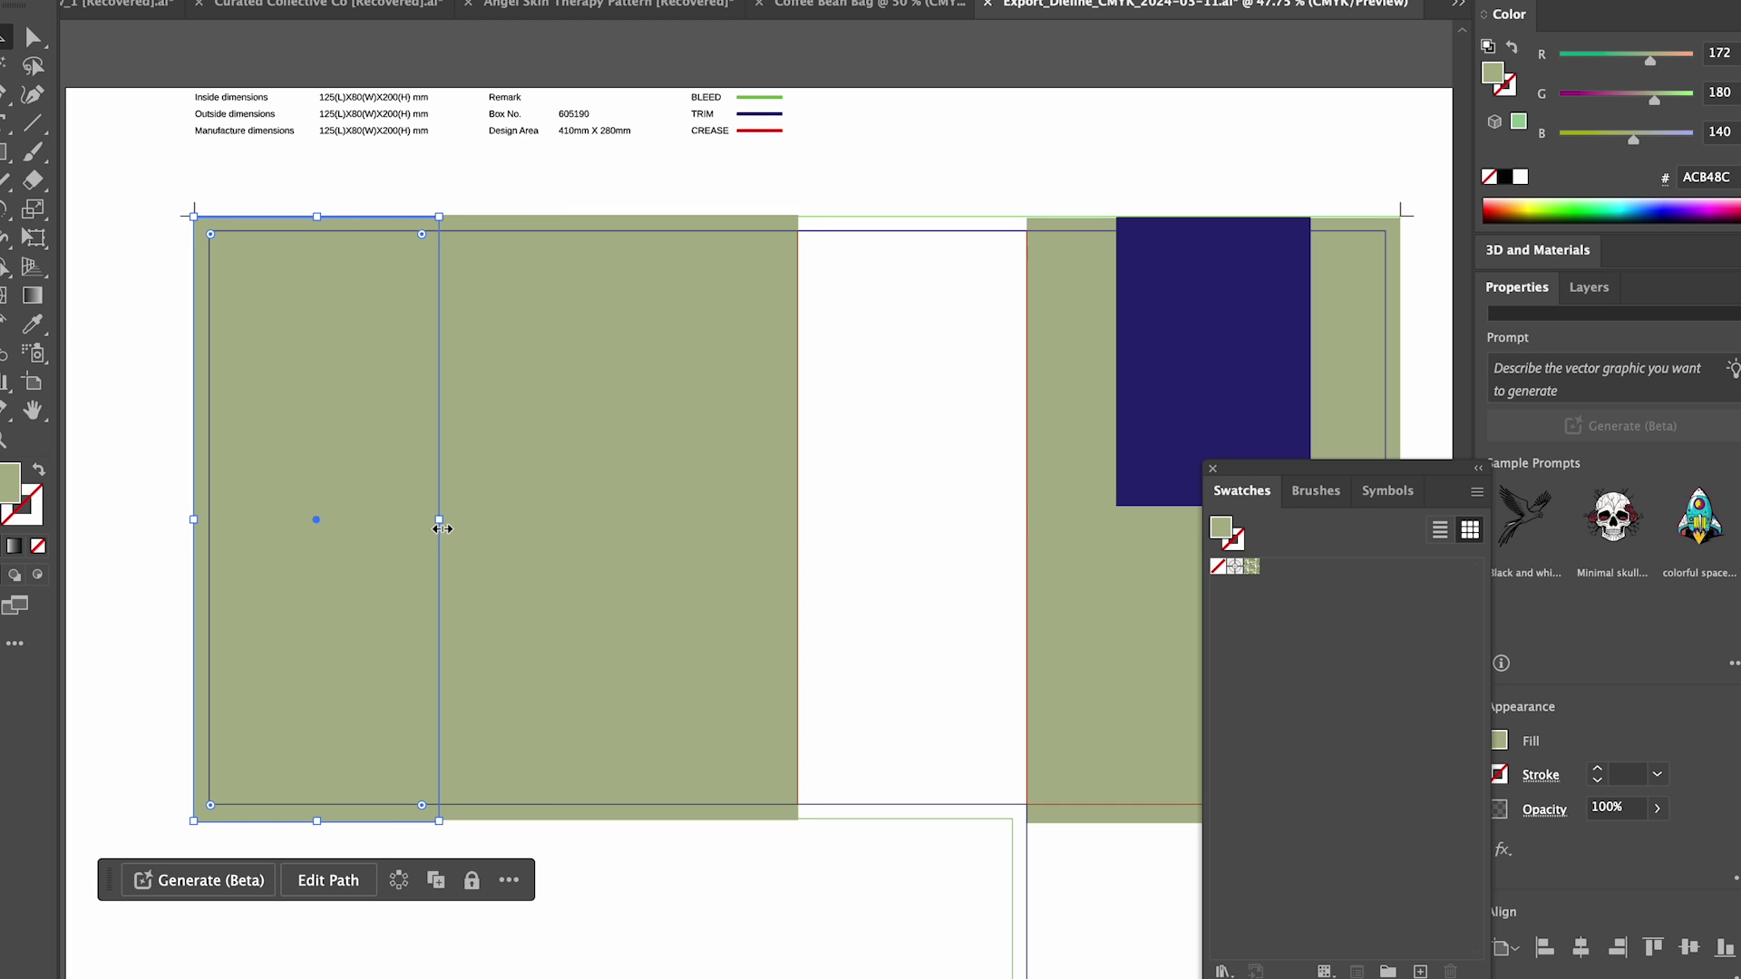
# Step: Fill the first panel's rectangle with the darker green sampled from the coffee bag image
pyautogui.press('i')
pyautogui.hscroll(10, 541, 532)
pyautogui.hscroll(-3, 1229, 336)
pyautogui.click(1230, 335)
pyautogui.hscroll(-5, 1229, 335)
pyautogui.click(4, 61)
pyautogui.click(4, 38)
# Step: Copy the dark green rectangle onto the third panel and align its vertical centre with the second panel's rectangle
pyautogui.moveTo(215, 503); pyautogui.dragTo(820, 501)
pyautogui.keyDown('shift'); pyautogui.click(329, 488); pyautogui.keyUp('shift')
pyautogui.click(328, 488)
pyautogui.click(1689, 947)
pyautogui.click(1324, 353)
pyautogui.click(846, 346)
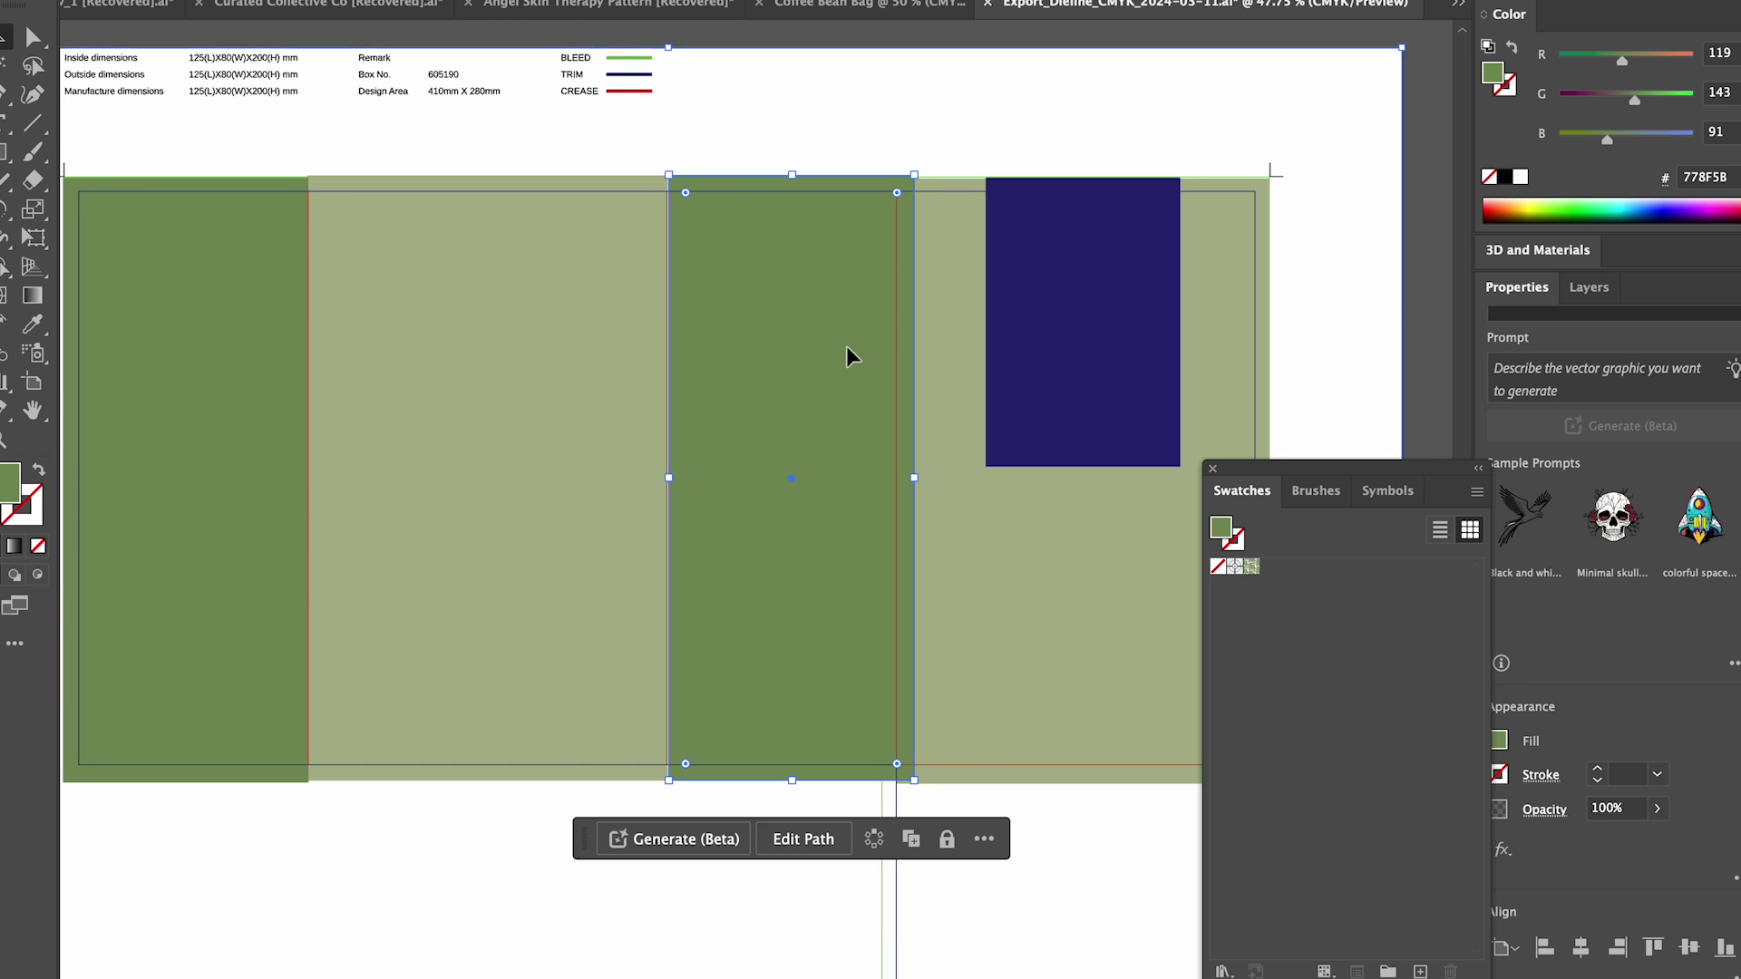
# Step: Fit the third panel's rectangle to the crease and align the tops of all four panel rectangles
pyautogui.hscroll(-2, 849, 435)
pyautogui.moveTo(957, 491); pyautogui.dragTo(940, 492)
pyautogui.click(984, 390)
pyautogui.keyDown('shift'); pyautogui.click(907, 311); pyautogui.keyUp('shift')
pyautogui.keyDown('shift'); pyautogui.click(580, 336); pyautogui.keyUp('shift')
pyautogui.keyDown('shift'); pyautogui.click(272, 363); pyautogui.keyUp('shift')
pyautogui.click(508, 389)
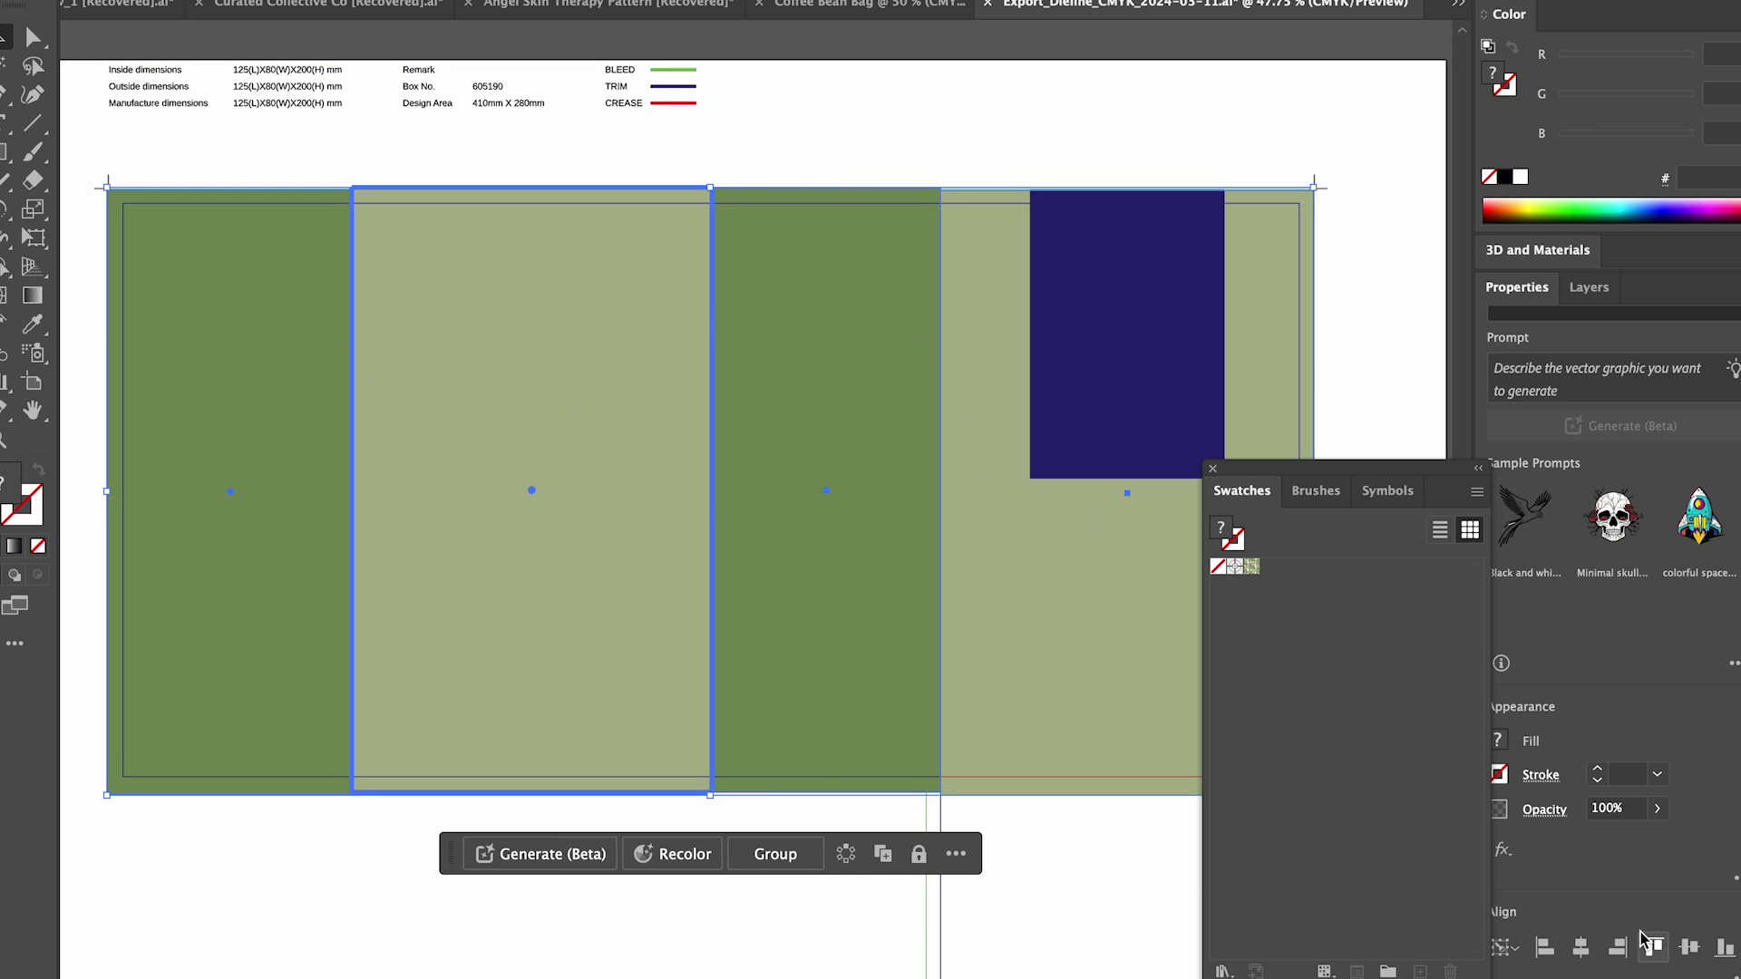
pyautogui.click(1653, 947)
pyautogui.click(1379, 172)
# Step: Extend the fourth panel's light green rectangle down over the bottom flap
pyautogui.scroll(-5, 1379, 172)
pyautogui.hscroll(5, 1379, 171)
pyautogui.click(894, 458)
pyautogui.moveTo(916, 564); pyautogui.dragTo(919, 795)
pyautogui.moveTo(730, 376); pyautogui.dragTo(728, 380)
pyautogui.hotkey('ctrl', '0')
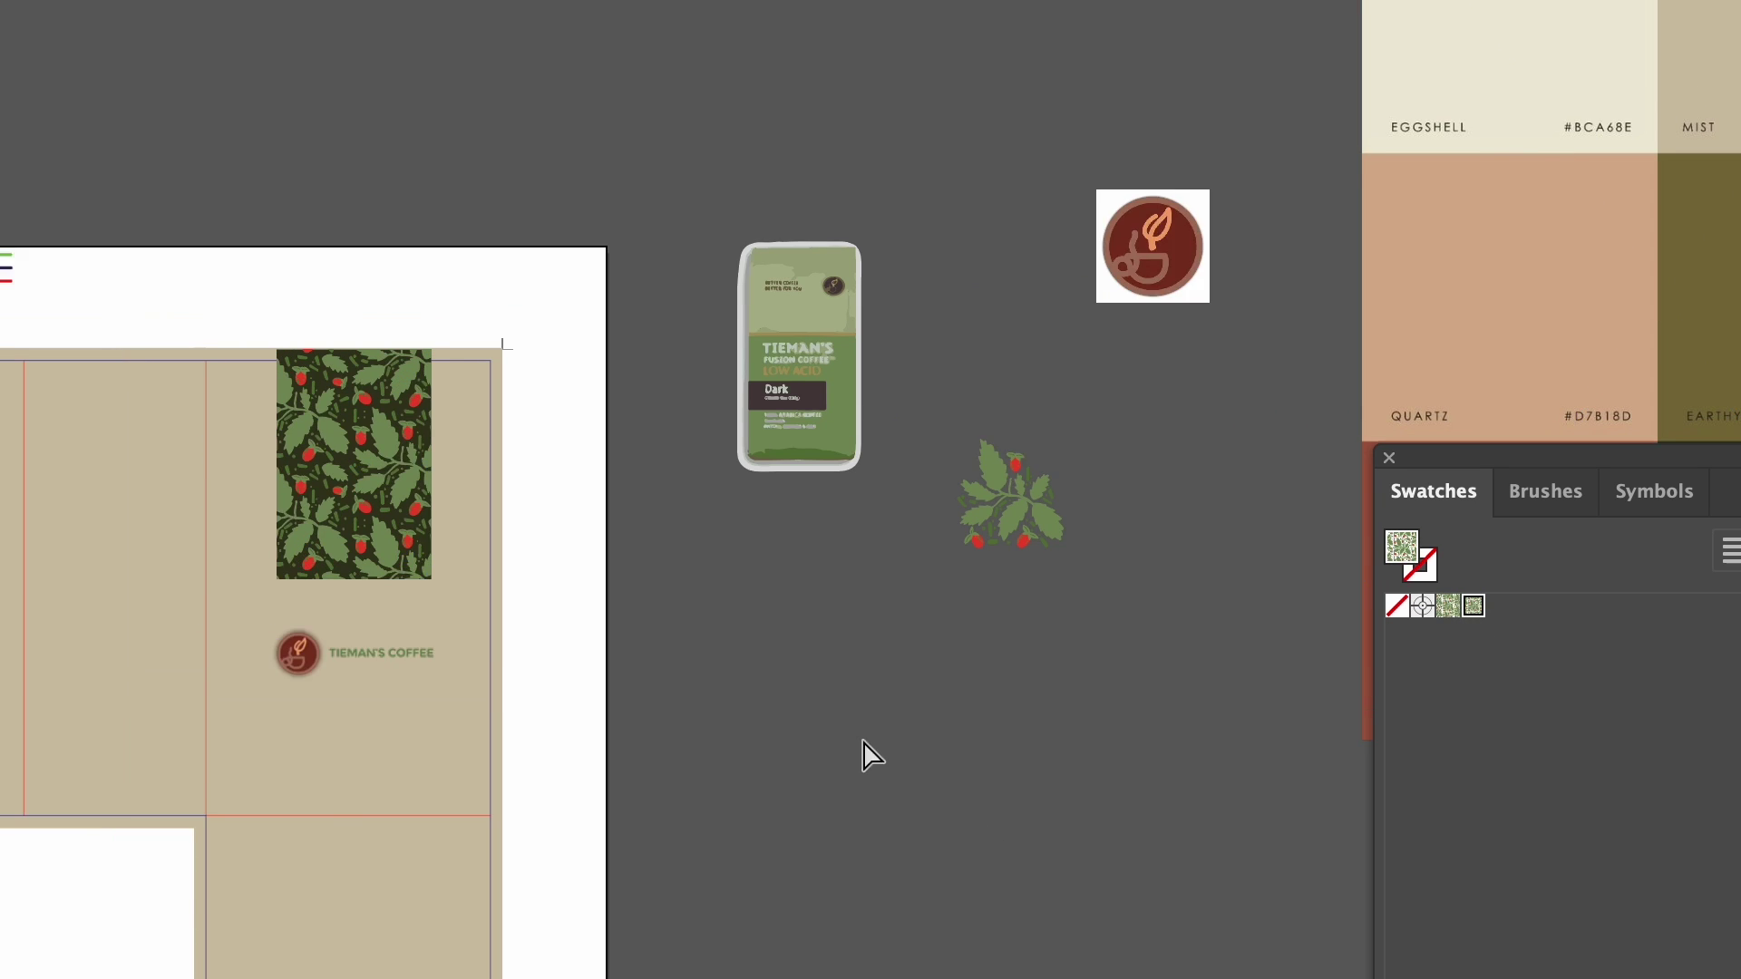
# Step: Move the berry-pattern rectangle off the dieline and select the dark rectangle beneath it
pyautogui.scroll(5, 862, 738)
pyautogui.hscroll(-10, 862, 737)
pyautogui.moveTo(856, 263); pyautogui.dragTo(1403, 82)
pyautogui.click(824, 281)
pyautogui.hscroll(5, 824, 281)
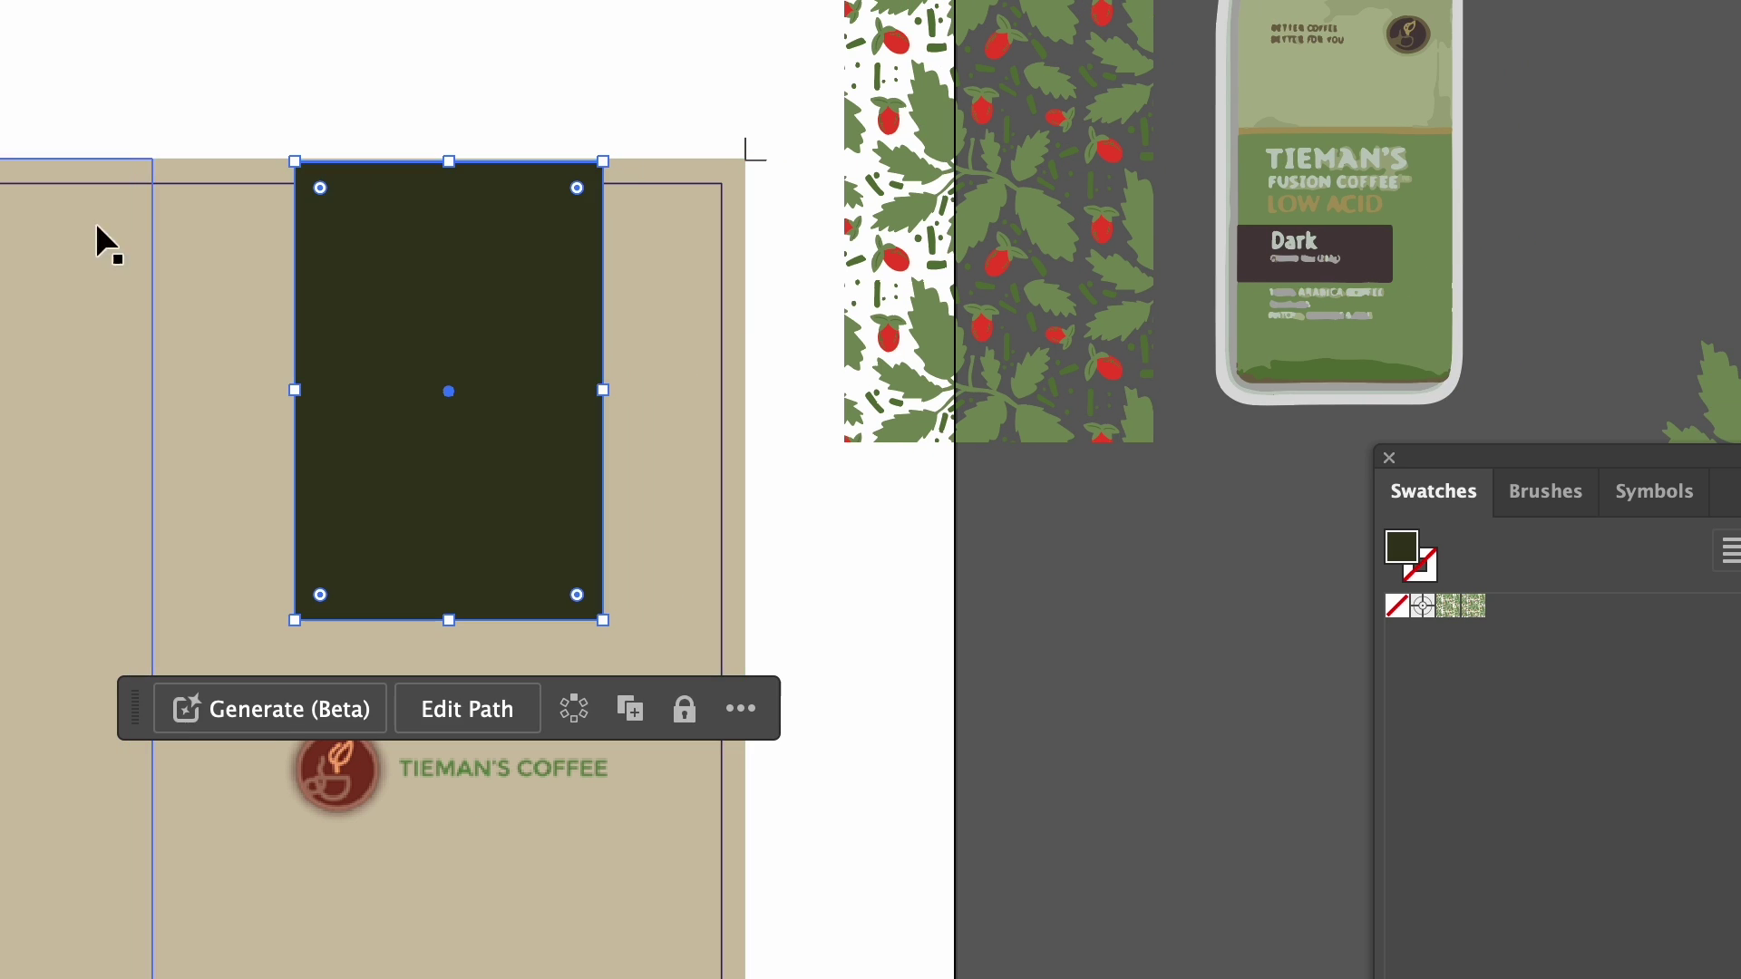
# Step: Fill the dark rectangle with the bag's light green and place the berry-pattern rectangle back over it
pyautogui.press('i')
pyautogui.click(1363, 370)
pyautogui.click(1324, 334)
pyautogui.click(1362, 93)
pyautogui.press('v')
pyautogui.moveTo(1060, 98); pyautogui.dragTo(510, 278)
pyautogui.click(1018, 245)
pyautogui.hscroll(-5, 794, 271)
pyautogui.hscroll(10, 793, 271)
pyautogui.hscroll(-12, 793, 271)
pyautogui.scroll(-3, 794, 271)
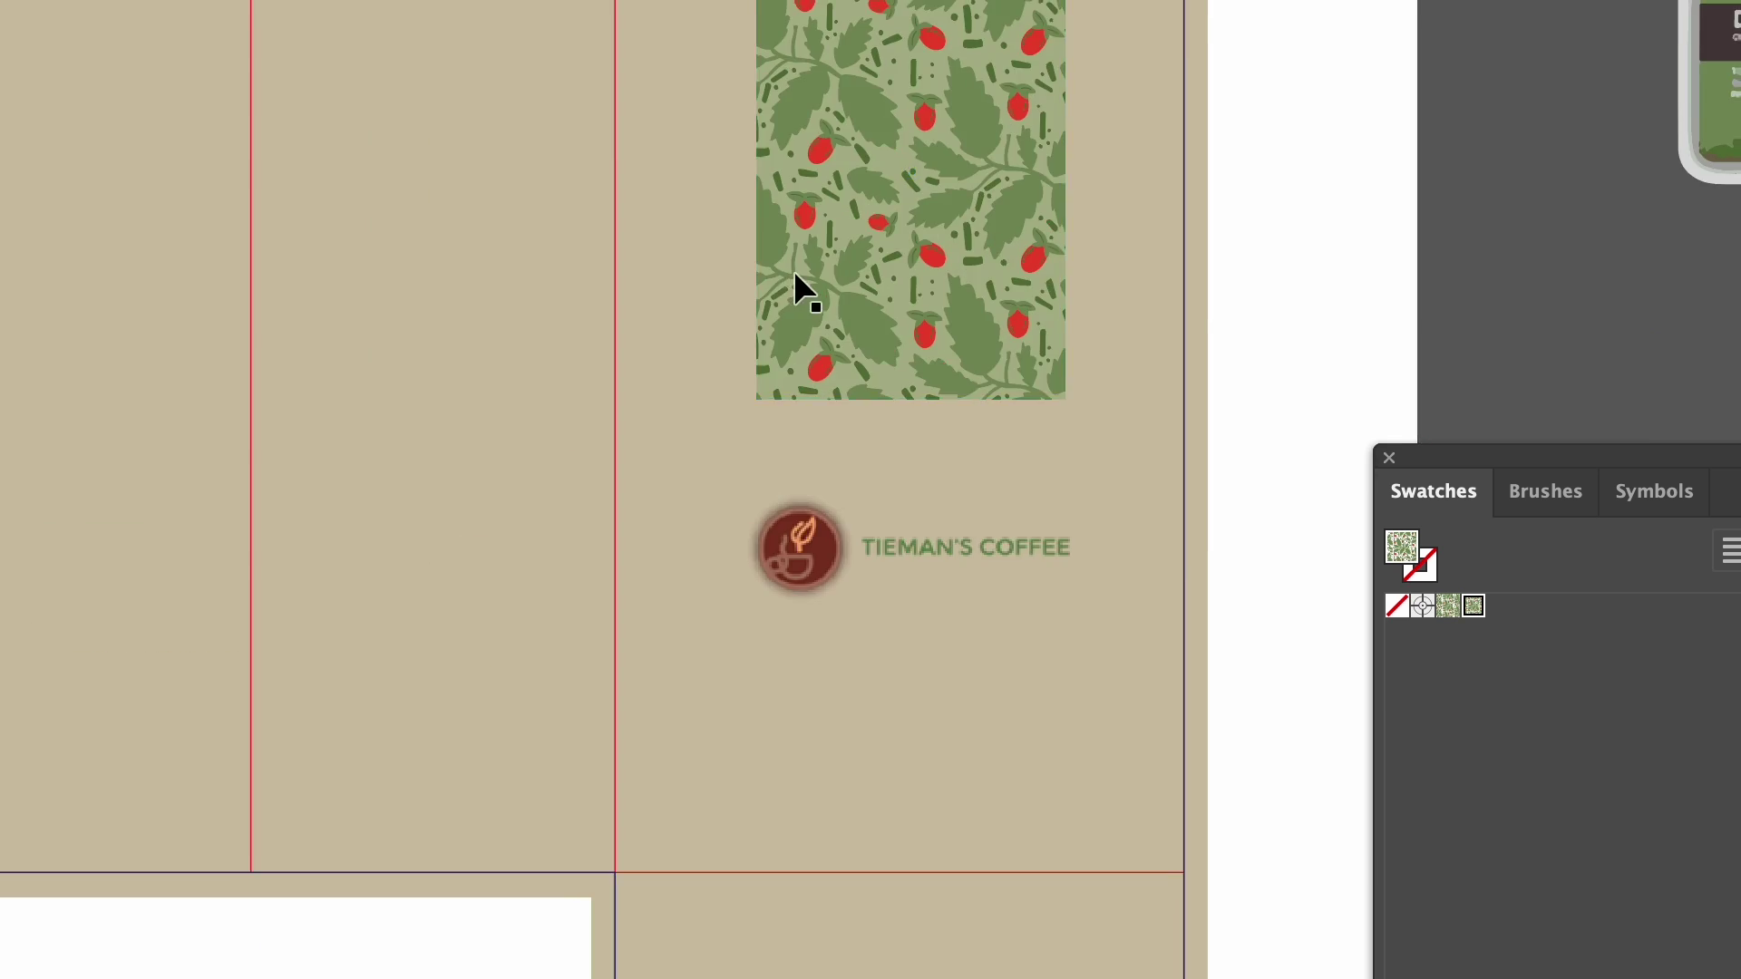
# Step: Ungroup the upper middle berry in the pattern and try to sample a palette colour for its red body
pyautogui.hscroll(10, 792, 271)
pyautogui.doubleClick(1474, 606)
pyautogui.click(705, 511)
pyautogui.press('super+equal')
pyautogui.press('super+equal')
pyautogui.press('super+equal')
pyautogui.press('super+shift+g')
pyautogui.click(703, 565)
pyautogui.hscroll(8, 705, 568)
pyautogui.press('super+minus')
pyautogui.press('super+minus')
pyautogui.press('super+minus')
pyautogui.hscroll(12, 705, 568)
pyautogui.press('i')
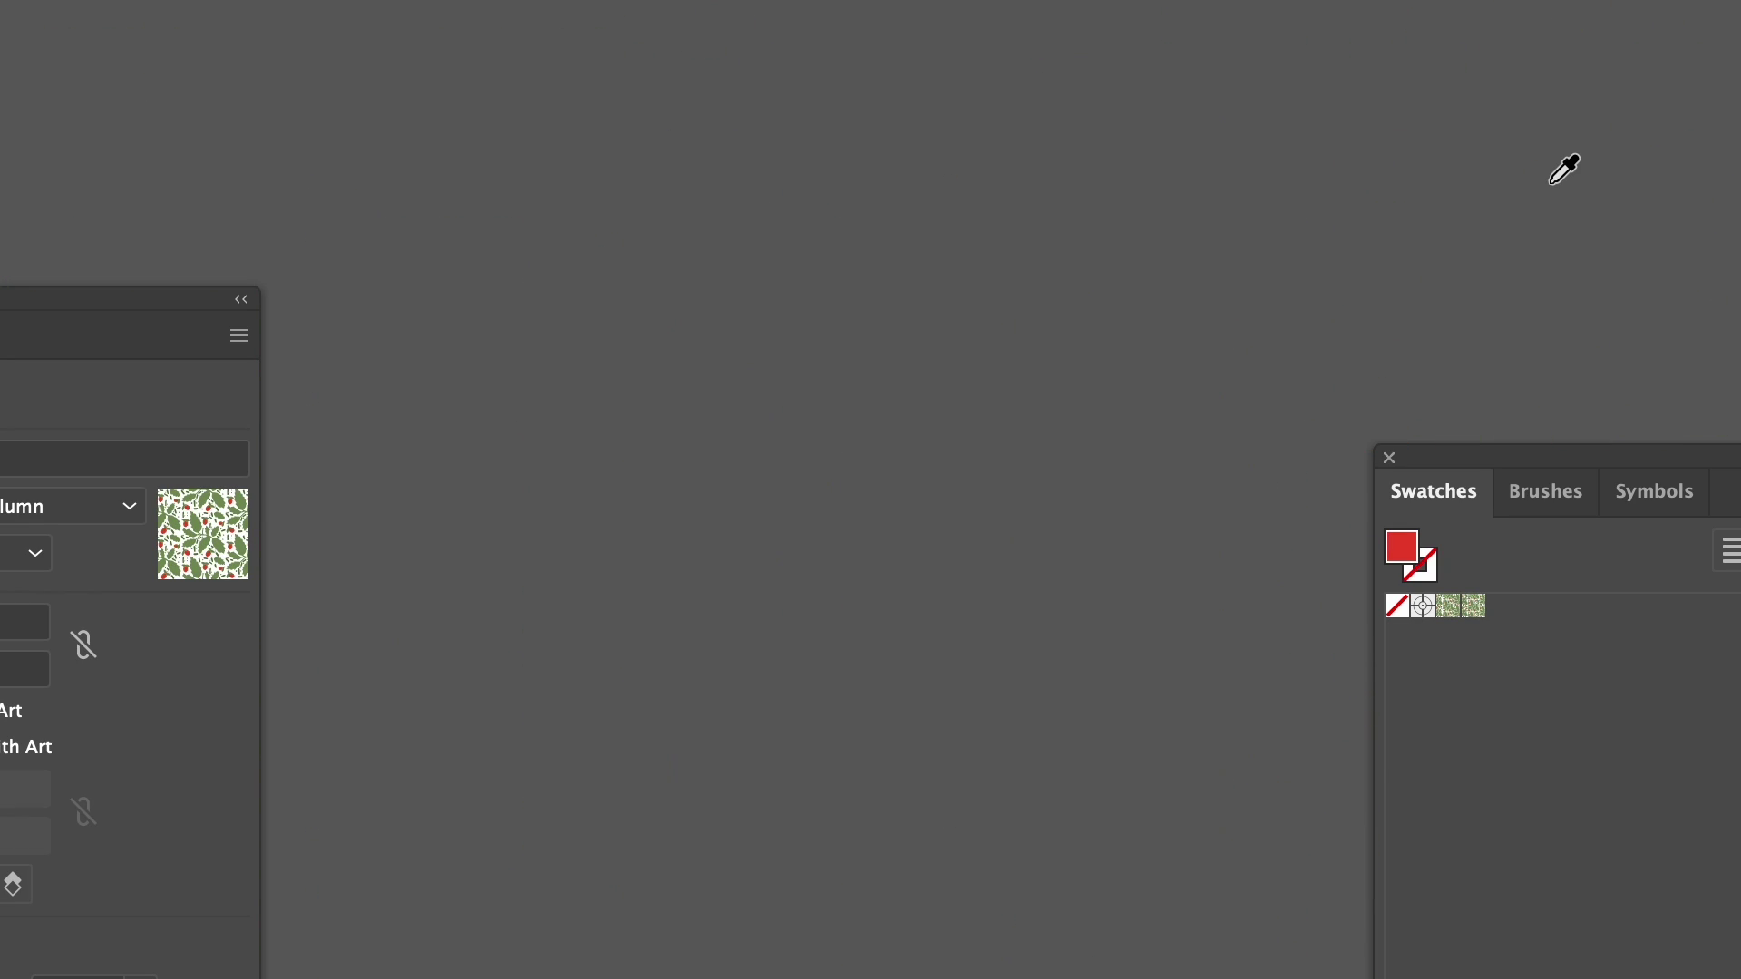
pyautogui.press('Escape')
# Step: Sample the reddish-brown colour from the palette outside the pattern and copy its hex code
pyautogui.press('i')
pyautogui.click(1221, 669)
pyautogui.doubleClick(1401, 546)
pyautogui.press('Return')
pyautogui.press('super+equal')
pyautogui.press('super+equal')
pyautogui.press('super+equal')
pyautogui.press('super+equal')
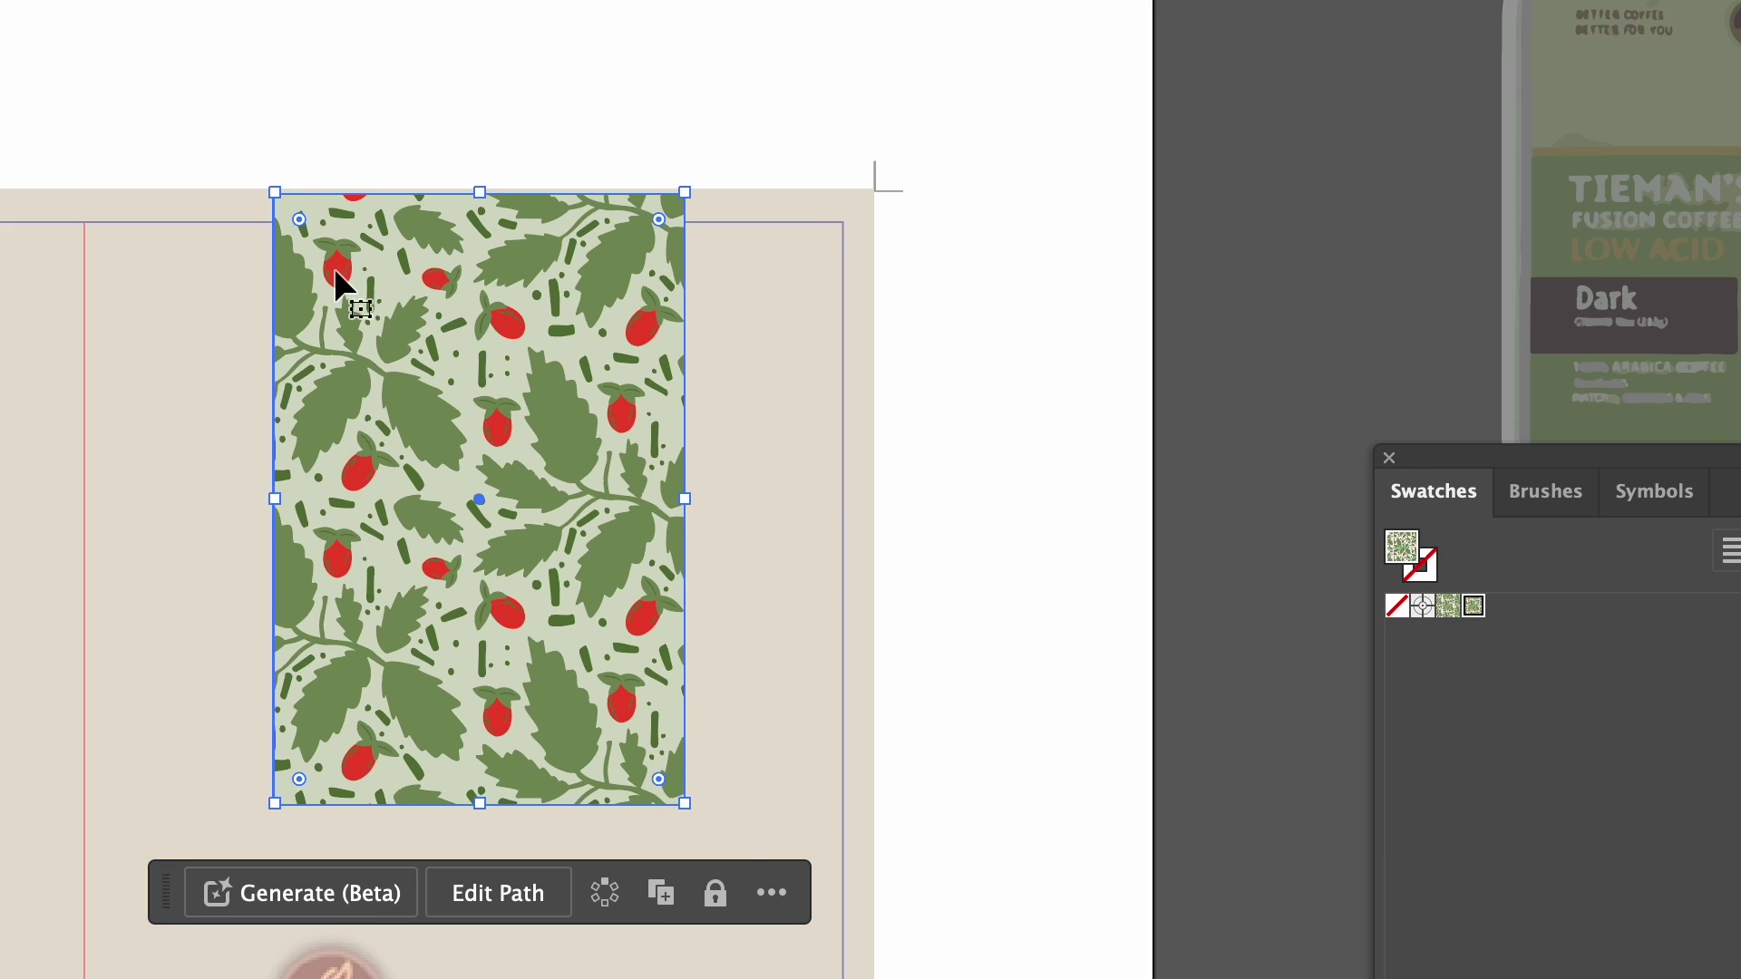
# Step: Reopen the pattern and recolour the bodies of the upper middle and lower right berries with the copied reddish-brown
pyautogui.doubleClick(1474, 606)
pyautogui.click(711, 441)
pyautogui.click(713, 452)
pyautogui.doubleClick(1401, 547)
pyautogui.press('super+v')
pyautogui.press('Return')
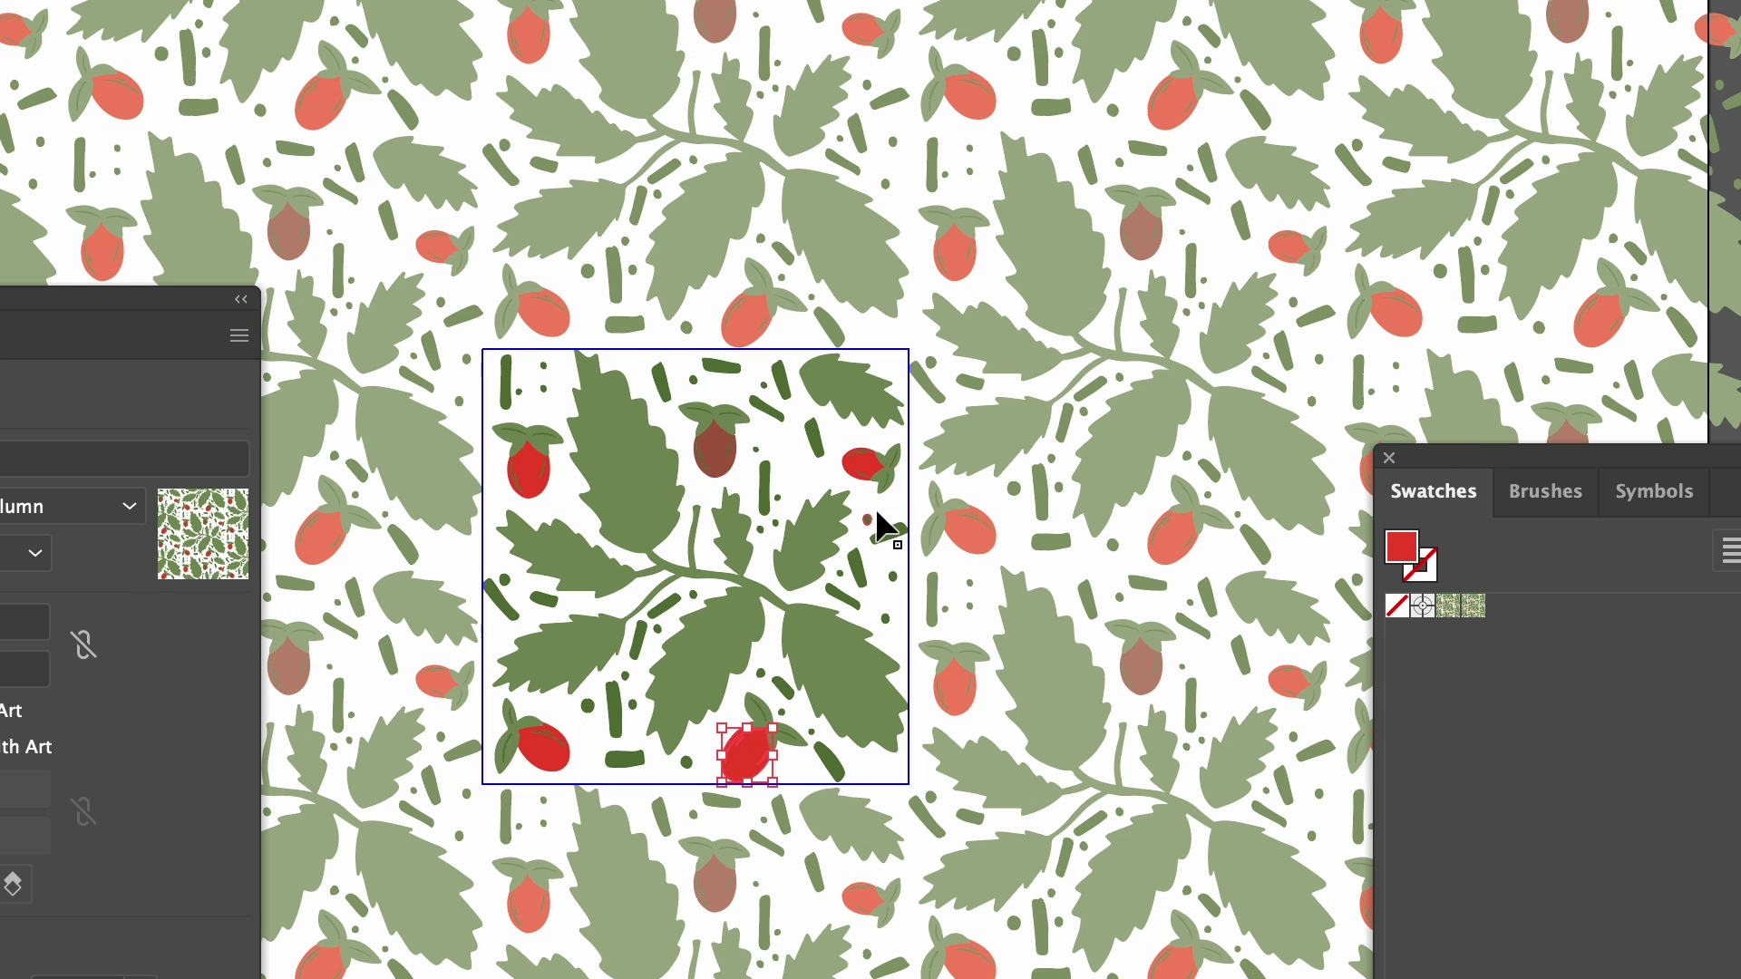
pyautogui.hotkey('ctrl', '+')
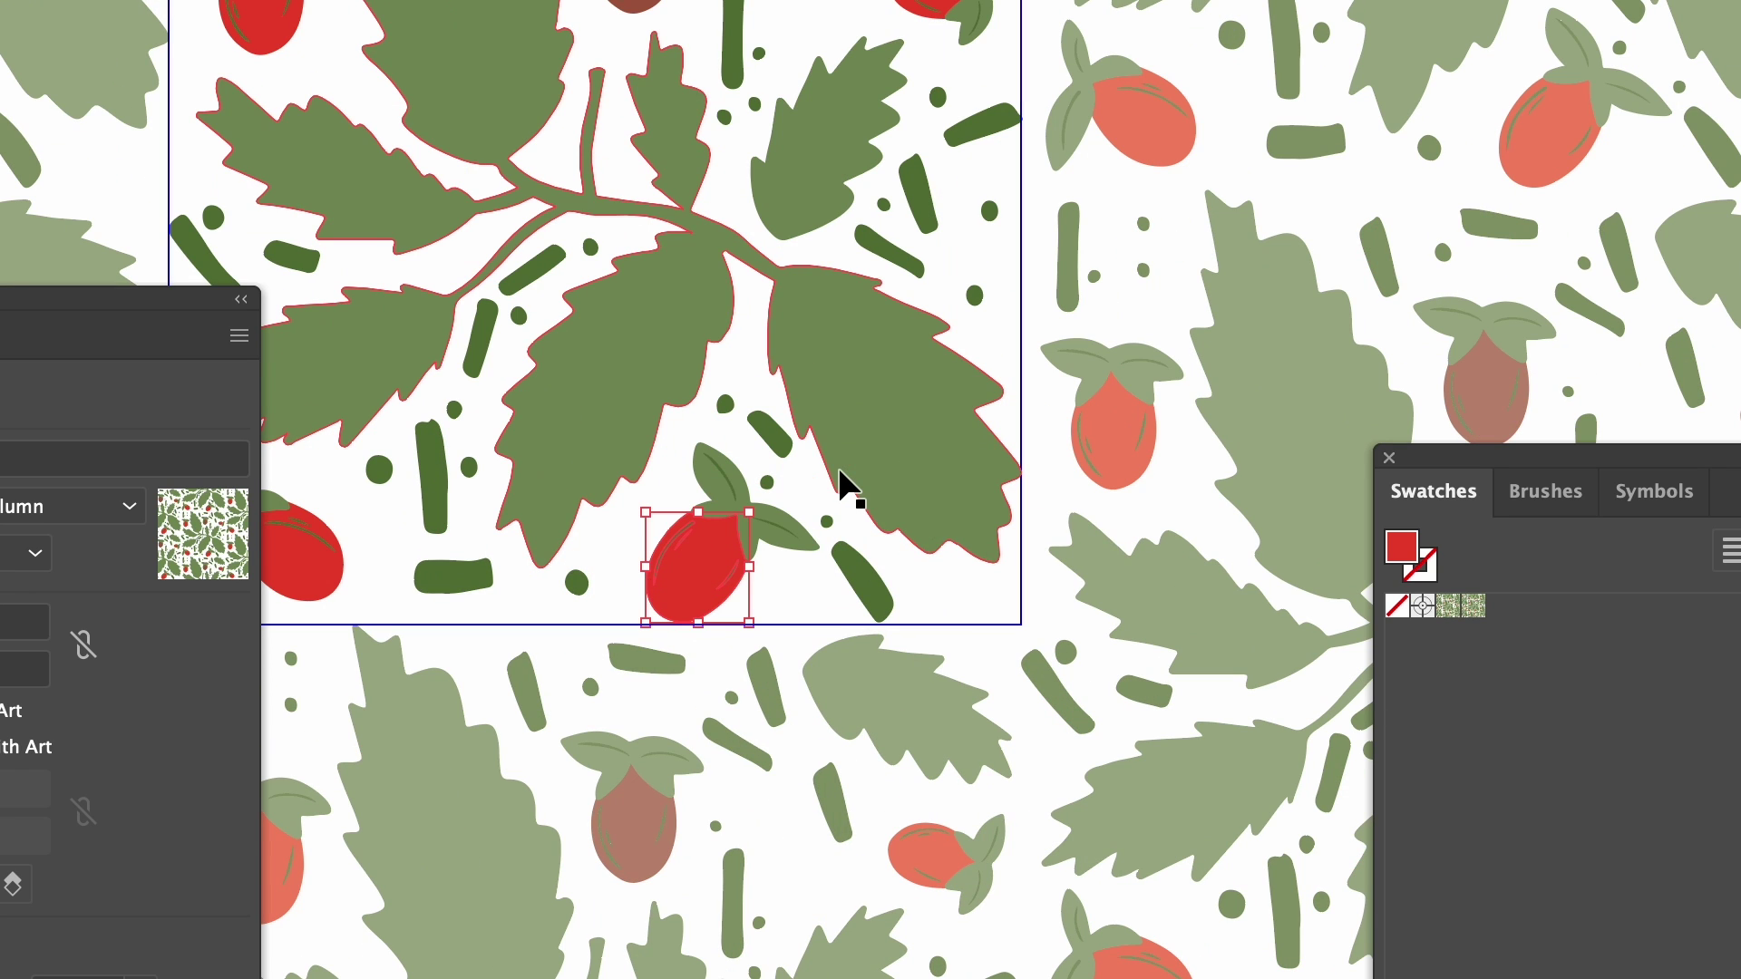
pyautogui.doubleClick(1401, 546)
pyautogui.press('super+v')
pyautogui.press('Return')
# Step: Ungroup the three remaining red berries in the pattern tile
pyautogui.click(301, 576)
pyautogui.hscroll(-5, 726, 413)
pyautogui.click(1433, 61)
pyautogui.scroll(3, 1434, 64)
pyautogui.rightClick(697, 155)
pyautogui.click(816, 704)
pyautogui.rightClick(1405, 134)
pyautogui.click(1456, 684)
pyautogui.click(746, 719)
pyautogui.rightClick(741, 720)
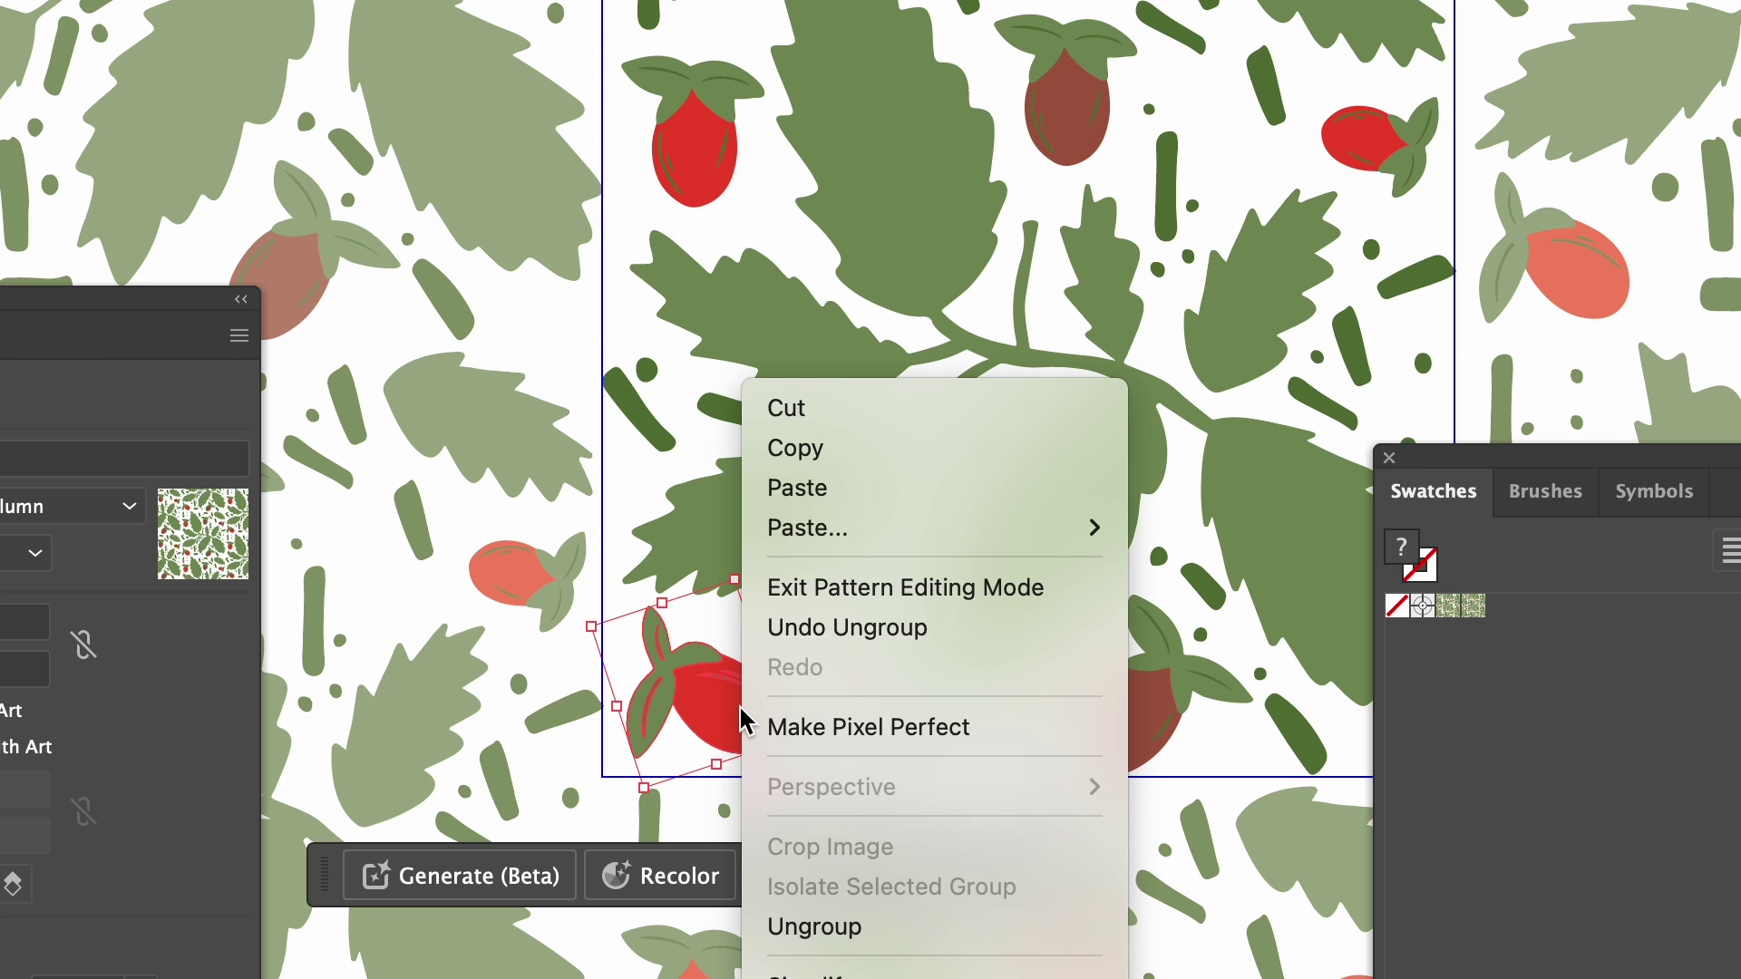
pyautogui.click(814, 926)
# Step: Set the fill of the three remaining red berry bodies to A35C44
pyautogui.click(750, 720)
pyautogui.keyDown('shift'); pyautogui.click(680, 147); pyautogui.keyUp('shift')
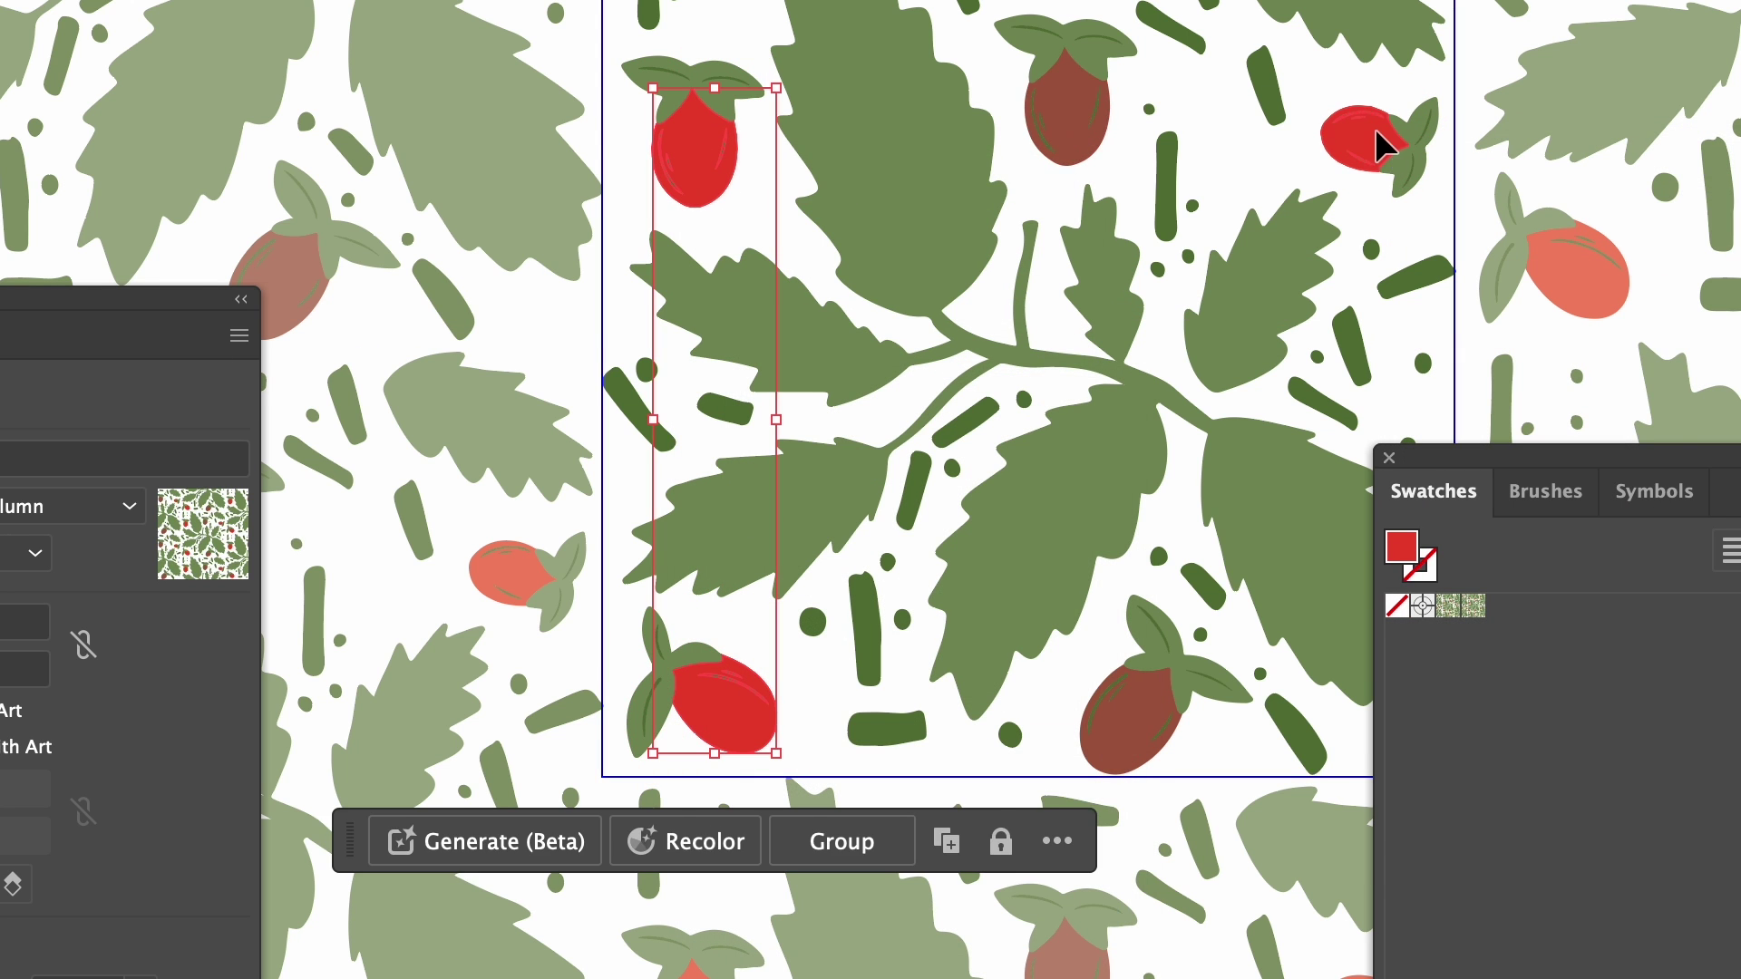
pyautogui.keyDown('shift'); pyautogui.click(1374, 131); pyautogui.keyUp('shift')
pyautogui.doubleClick(1401, 547)
pyautogui.write('A35C44')
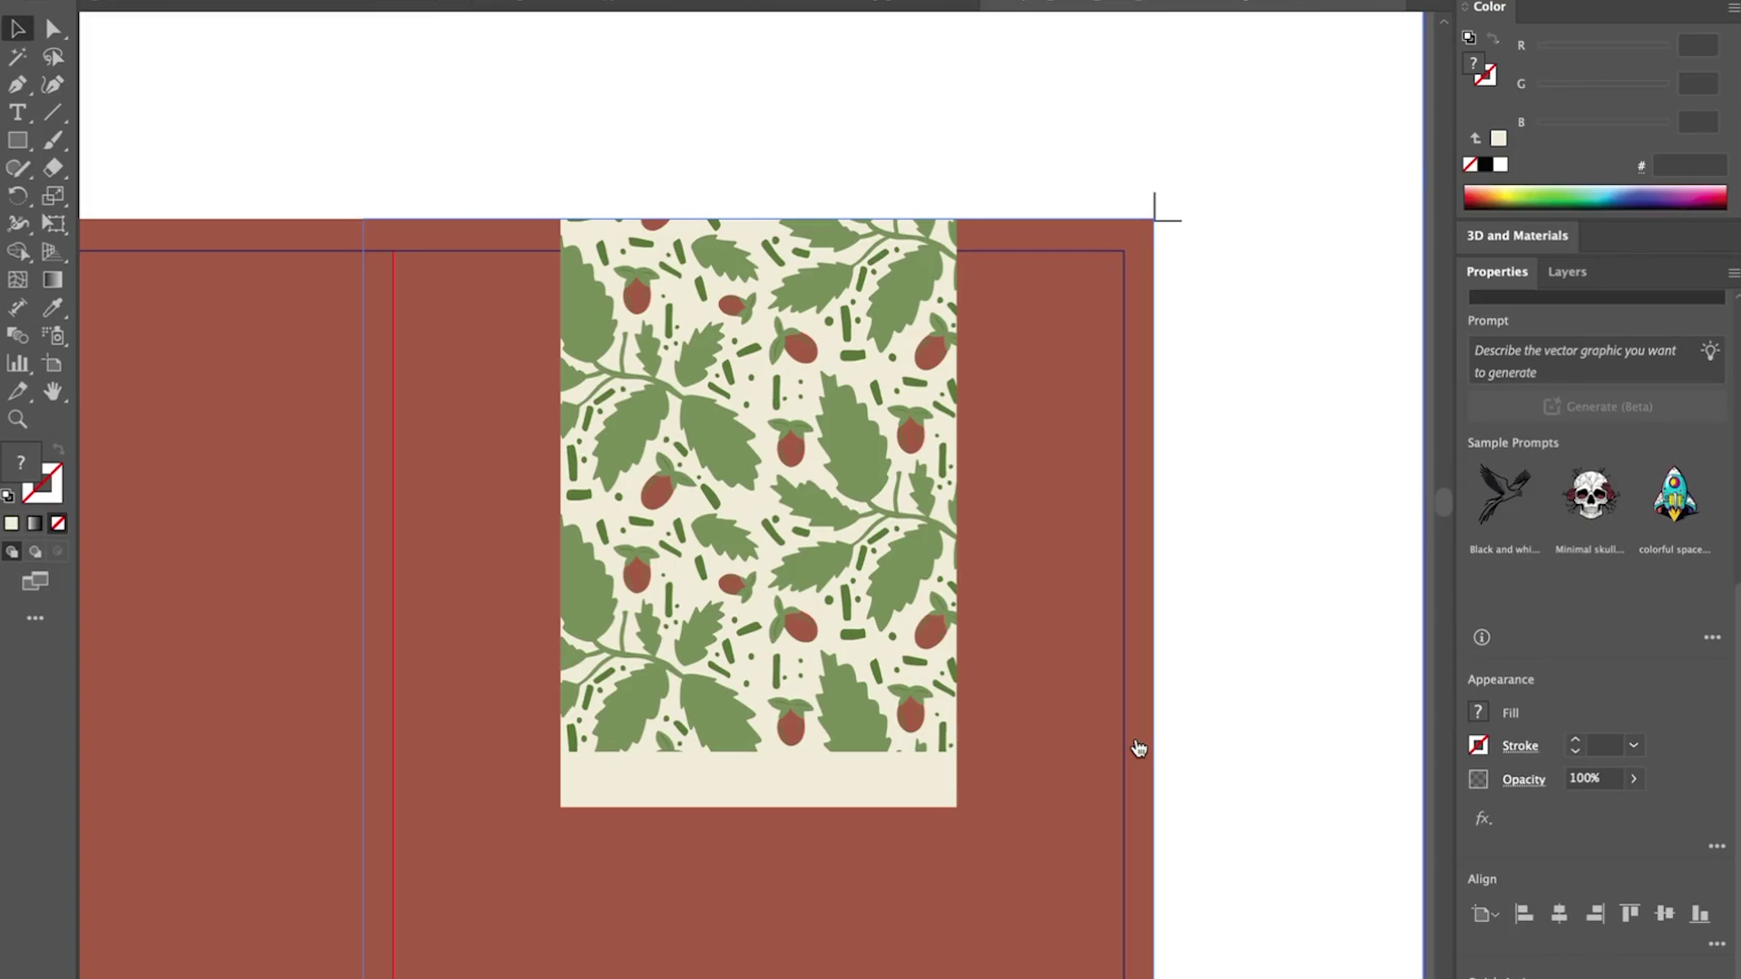
# Step: Shorten the berry-pattern rectangle from its lower edge to expose a taller cream band below it
pyautogui.click(785, 668)
pyautogui.moveTo(759, 752); pyautogui.dragTo(787, 652)
pyautogui.click(786, 725)
pyautogui.scroll(-4, 801, 800)
pyautogui.click(1404, 207)
pyautogui.scroll(2, 1403, 213)
pyautogui.click(765, 625)
pyautogui.click(945, 492)
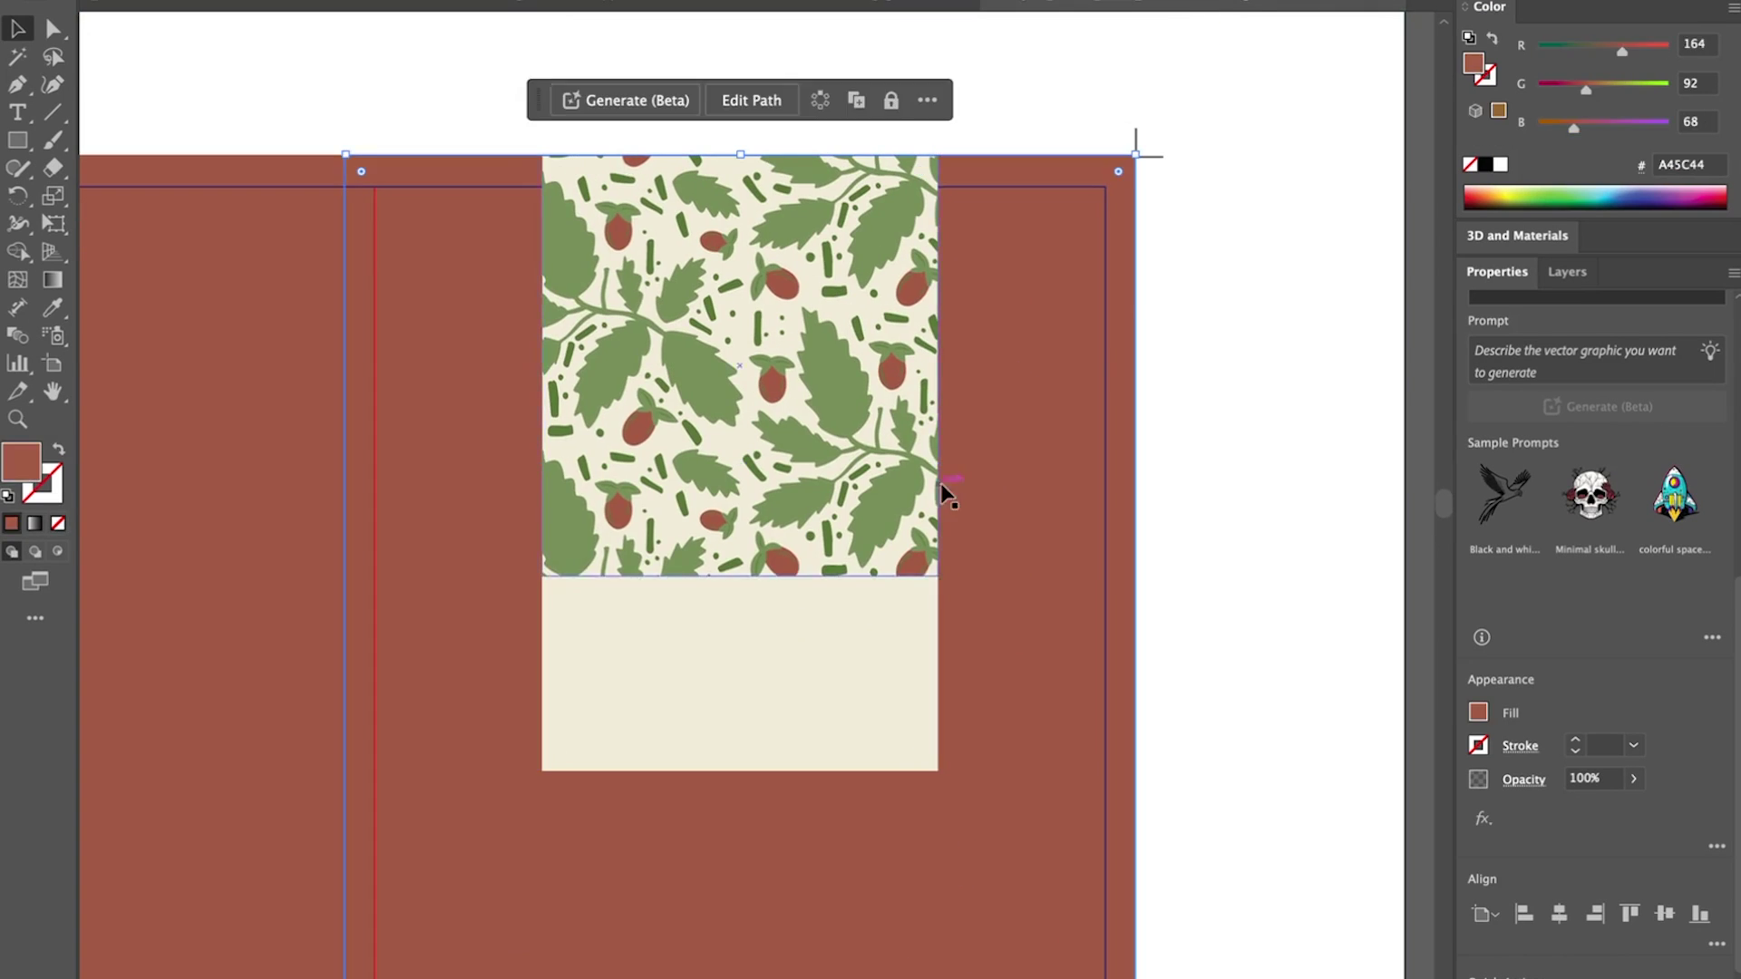
pyautogui.press('super+minus')
pyautogui.press('super+minus')
pyautogui.click(1146, 362)
pyautogui.scroll(3, 1146, 363)
pyautogui.hscroll(-2, 1146, 363)
pyautogui.scroll(2, 942, 553)
pyautogui.doubleClick(1016, 343)
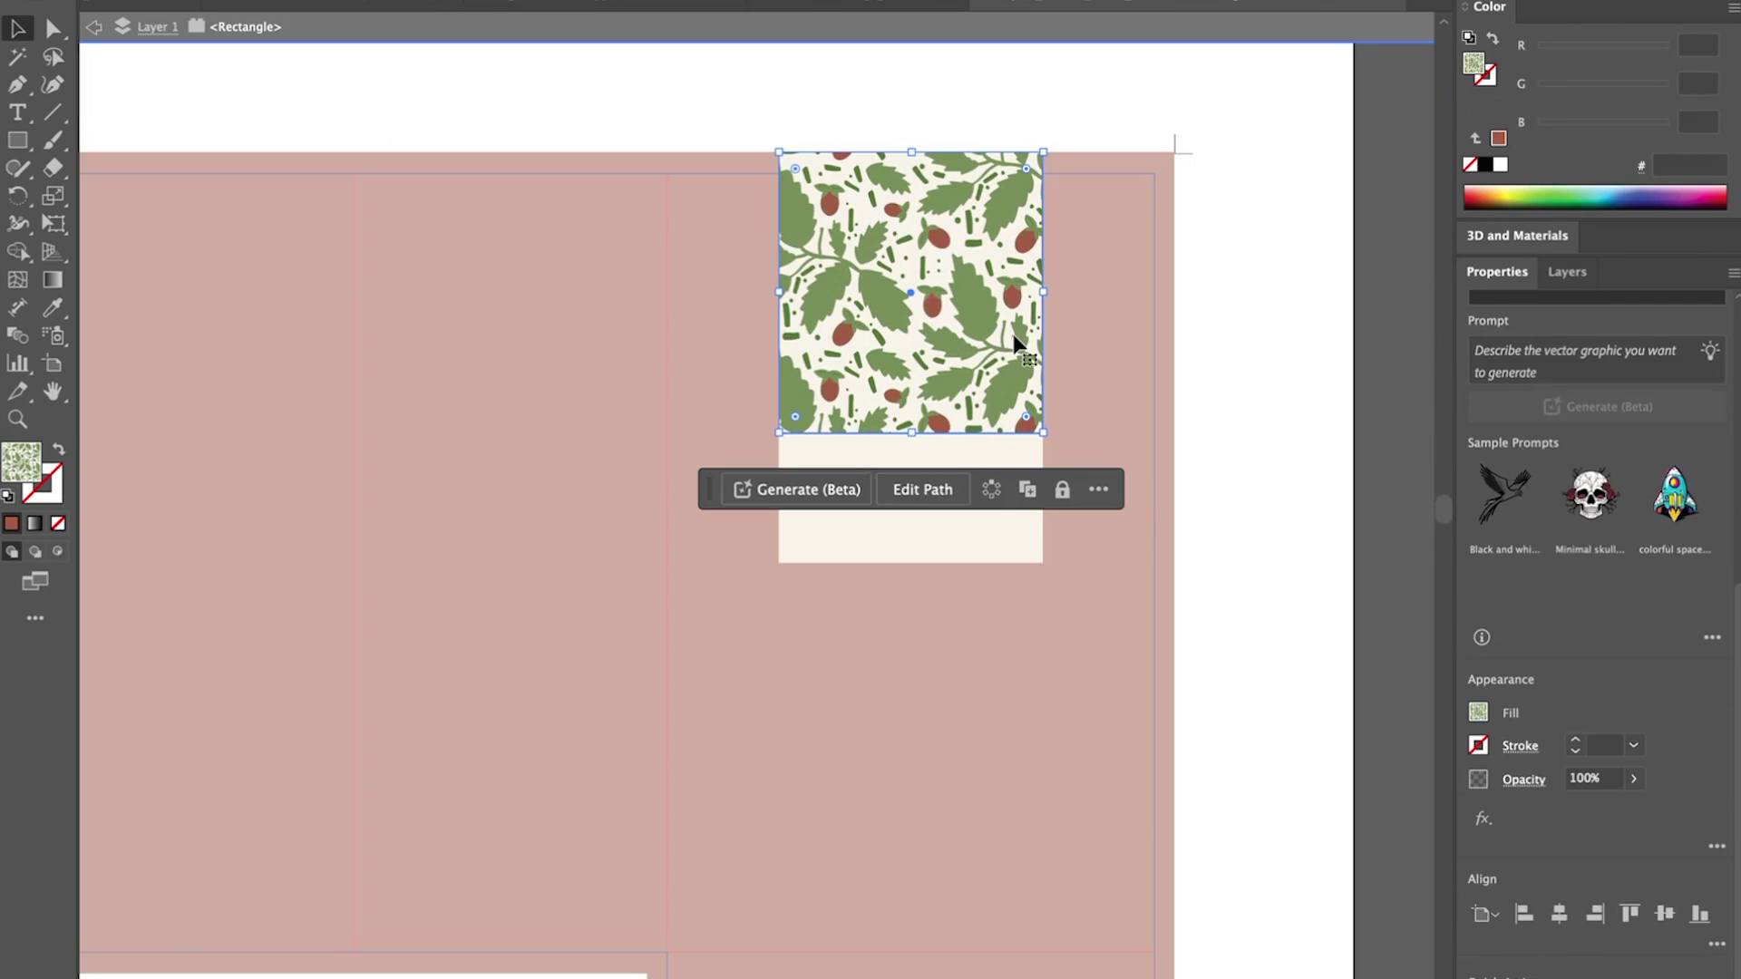
pyautogui.doubleClick(1179, 234)
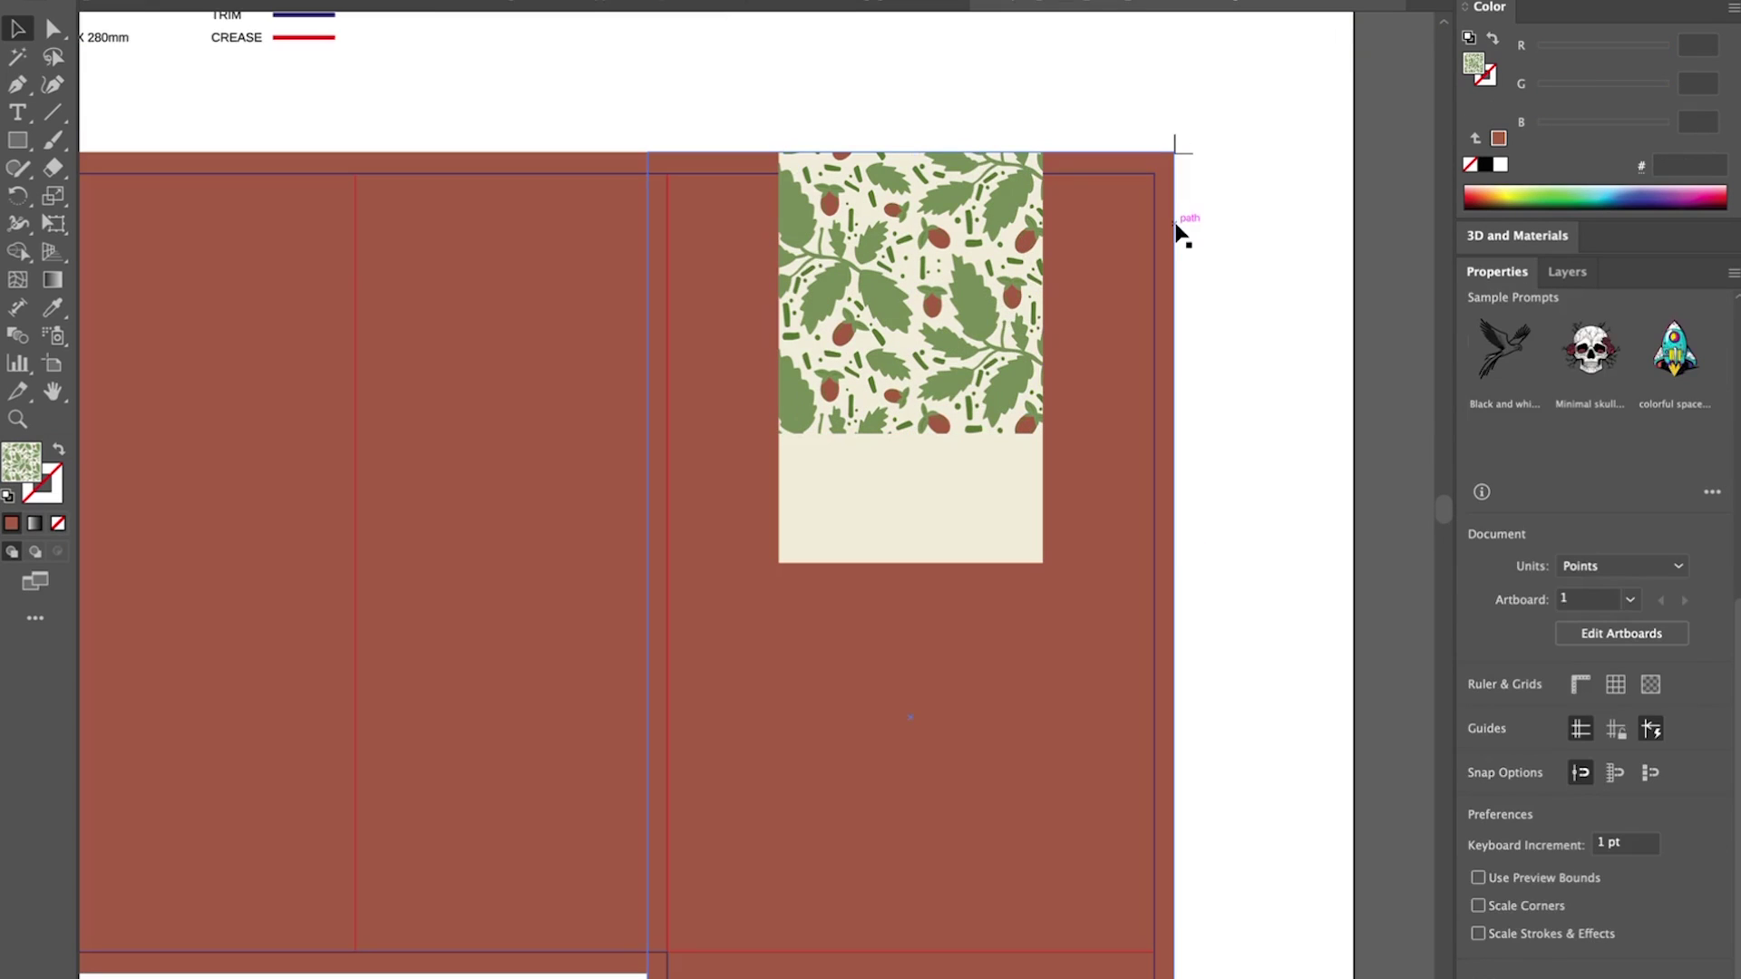
# Step: Add the text "Tieman's" on the brown panel below the cream band and give it a handwritten font found with "mil"
pyautogui.click(12, 118)
pyautogui.click(848, 717)
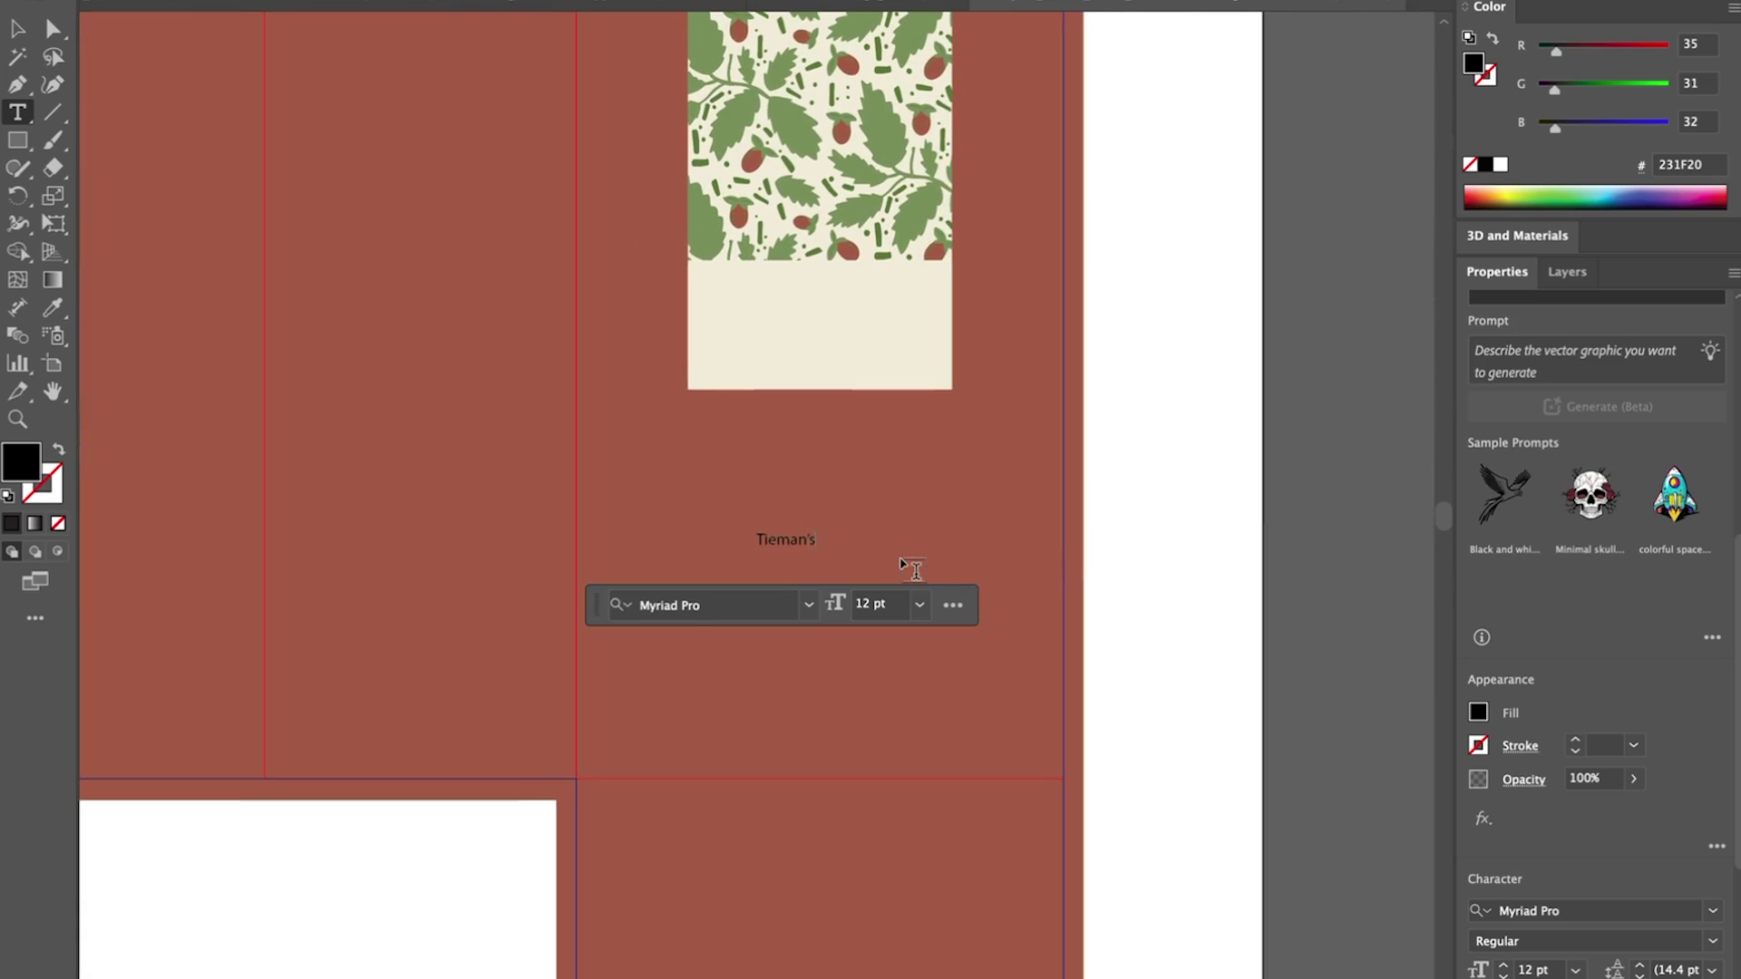
pyautogui.hotkey('ctrl', 'a')
pyautogui.click(689, 603)
pyautogui.write('mil')
pyautogui.click(819, 803)
# Step: Enlarge the Tieman's text to 72 pt, colour it with the band's cream EFE9D8 and reposition it below the band
pyautogui.click(1575, 970)
pyautogui.click(1546, 943)
pyautogui.click(53, 308)
pyautogui.click(744, 336)
pyautogui.click(17, 29)
pyautogui.moveTo(932, 482); pyautogui.dragTo(820, 520)
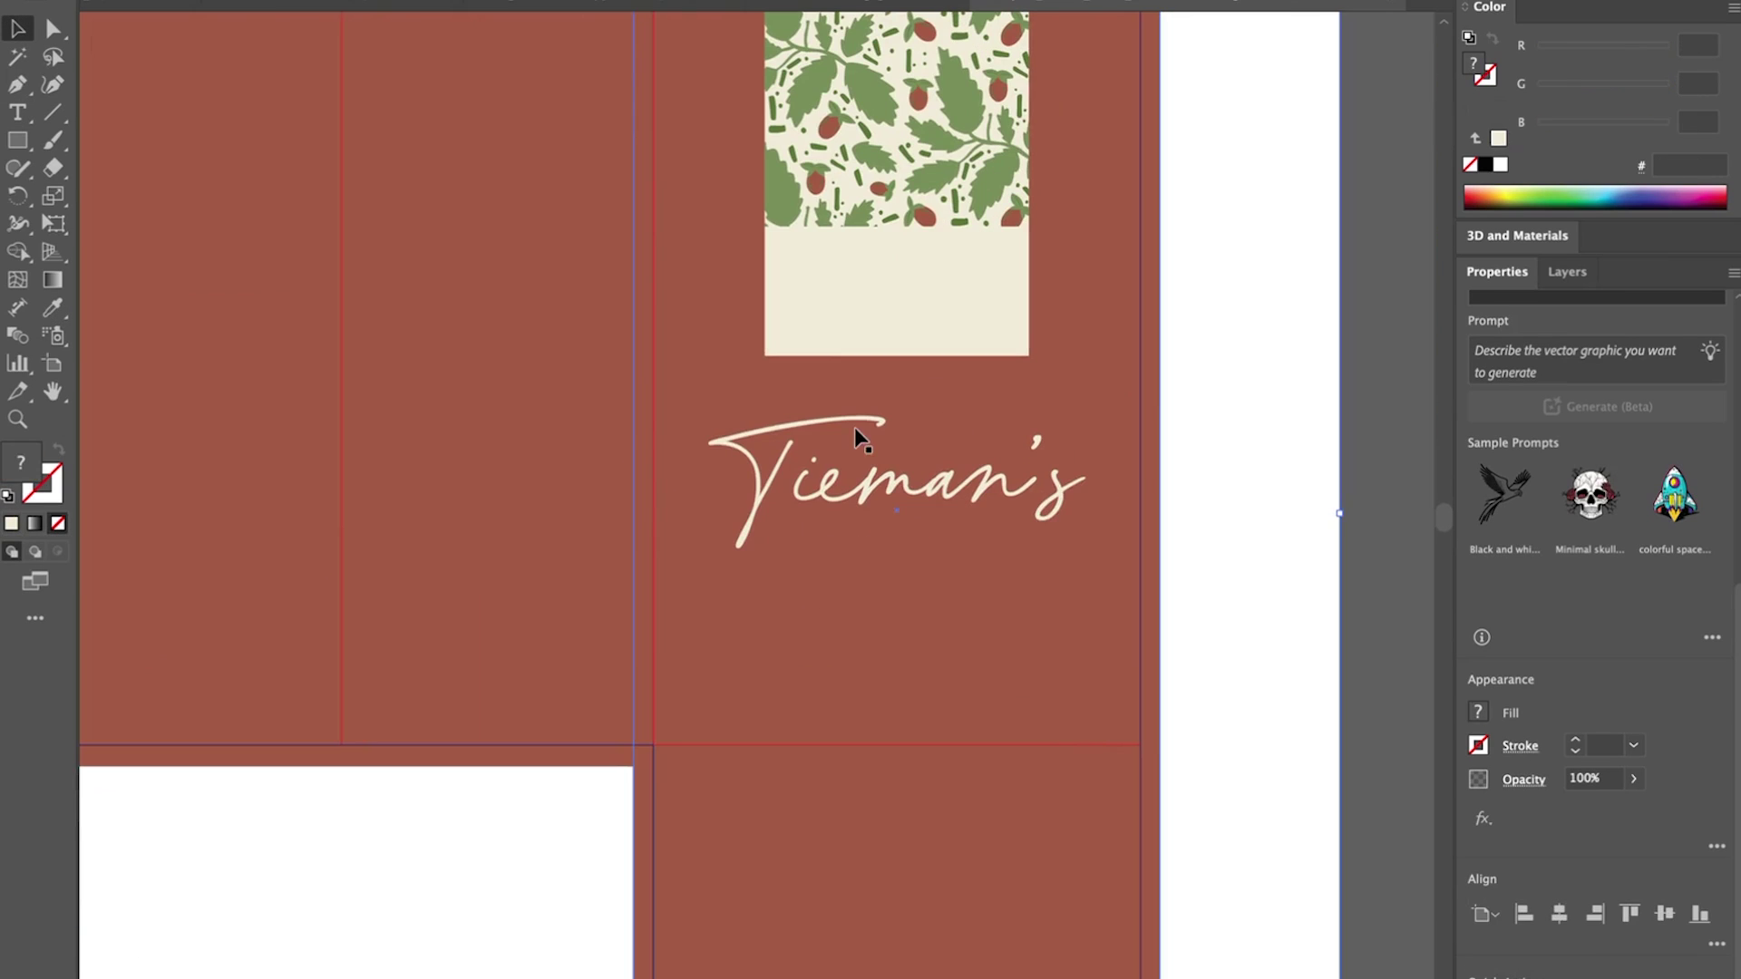
# Step: Change the Tieman's text to Constaline Script, move it closer to the cream band and scale it to about 85 pt
pyautogui.write('script')
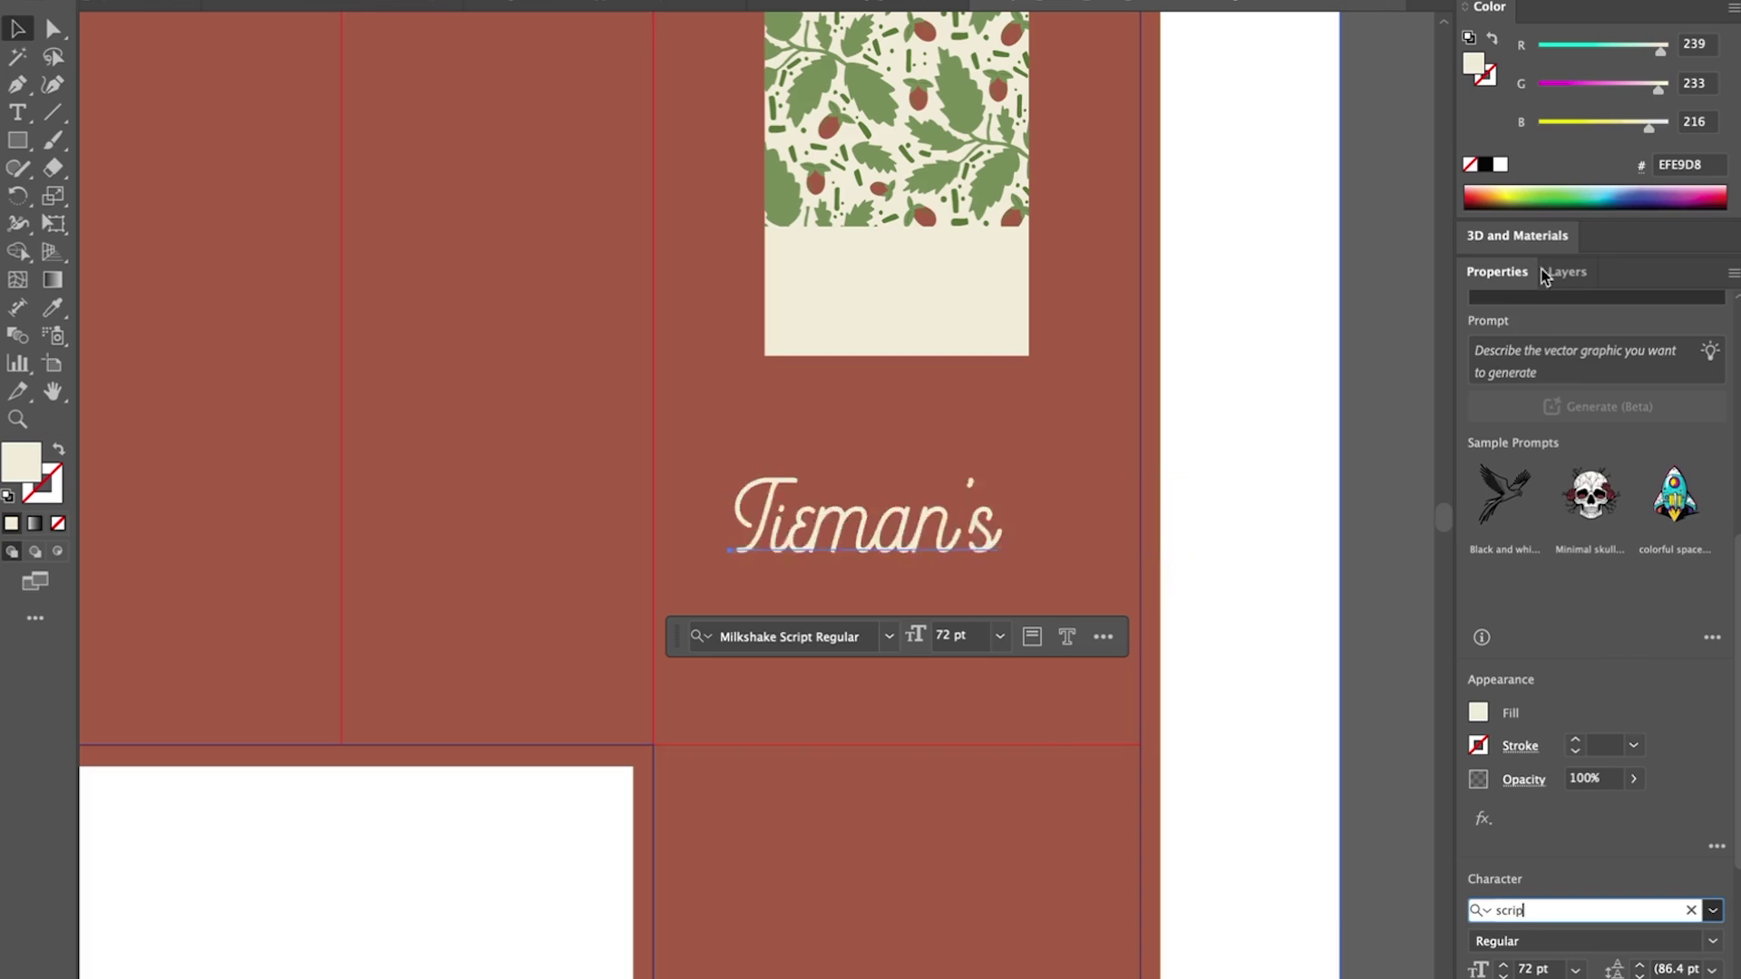
pyautogui.click(1539, 292)
pyautogui.moveTo(963, 526); pyautogui.dragTo(985, 472)
pyautogui.moveTo(1025, 470); pyautogui.dragTo(1073, 468)
# Step: Add "COFFEE" below Tieman's and set it in FONTSPRING DEMO - Volte at 24 pt
pyautogui.click(950, 329)
pyautogui.click(907, 458)
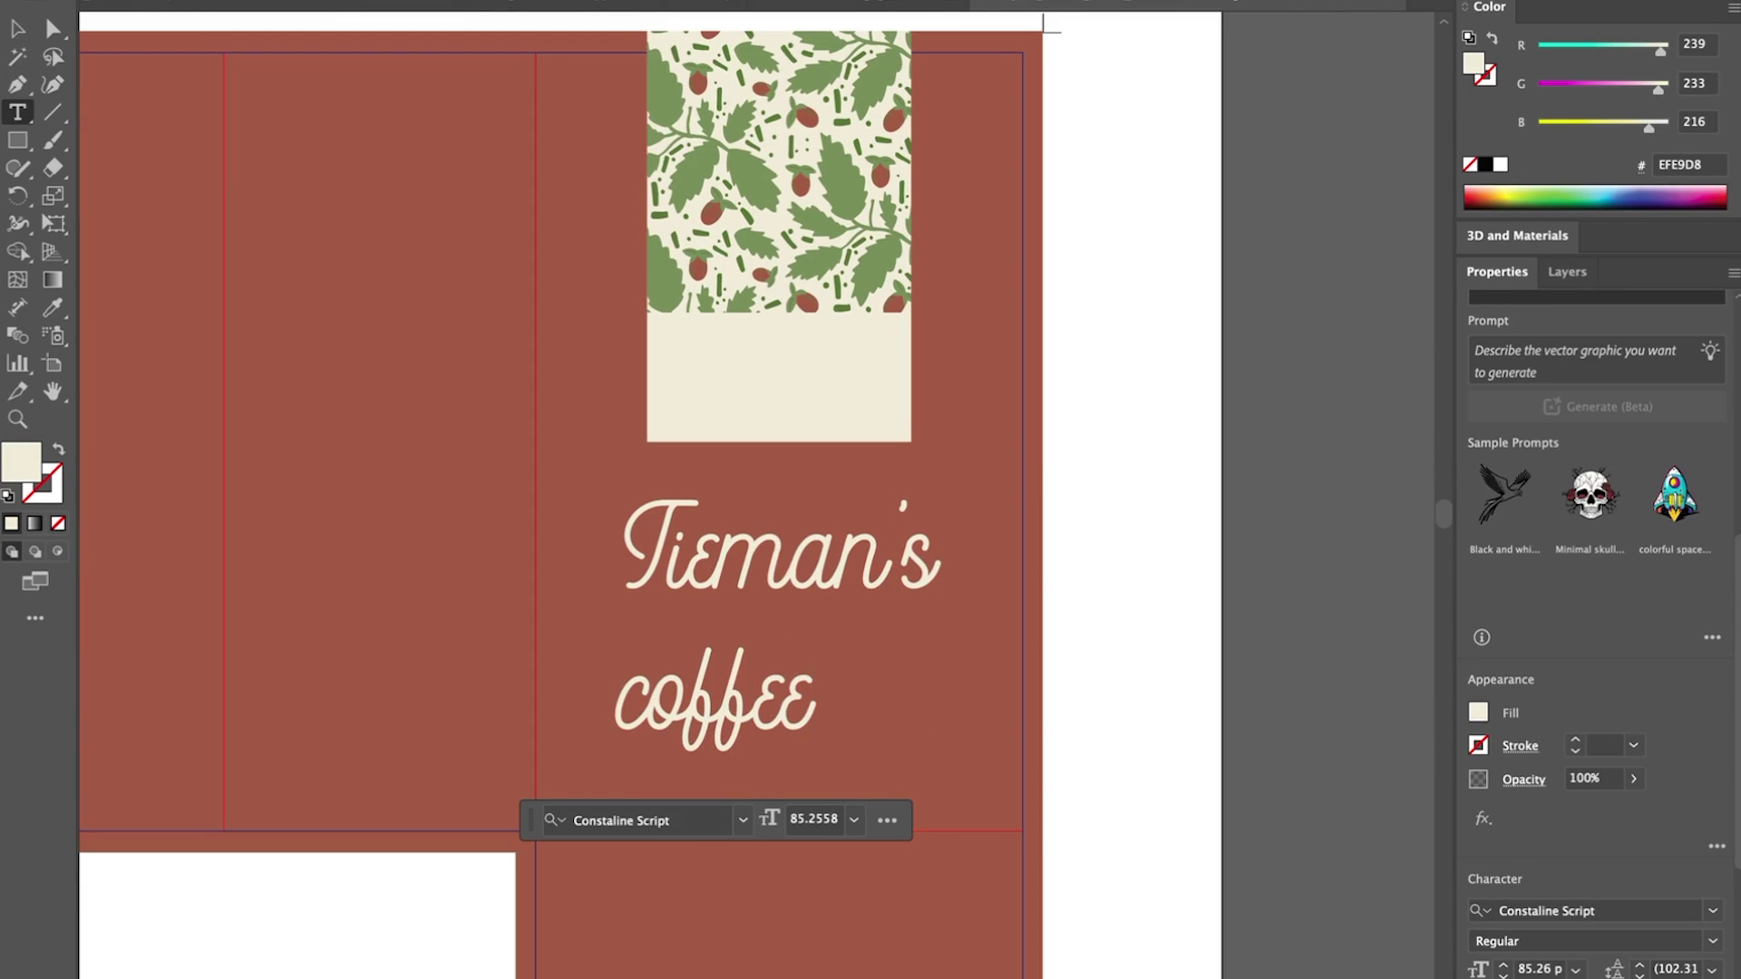
pyautogui.press('Escape')
pyautogui.click(1586, 910)
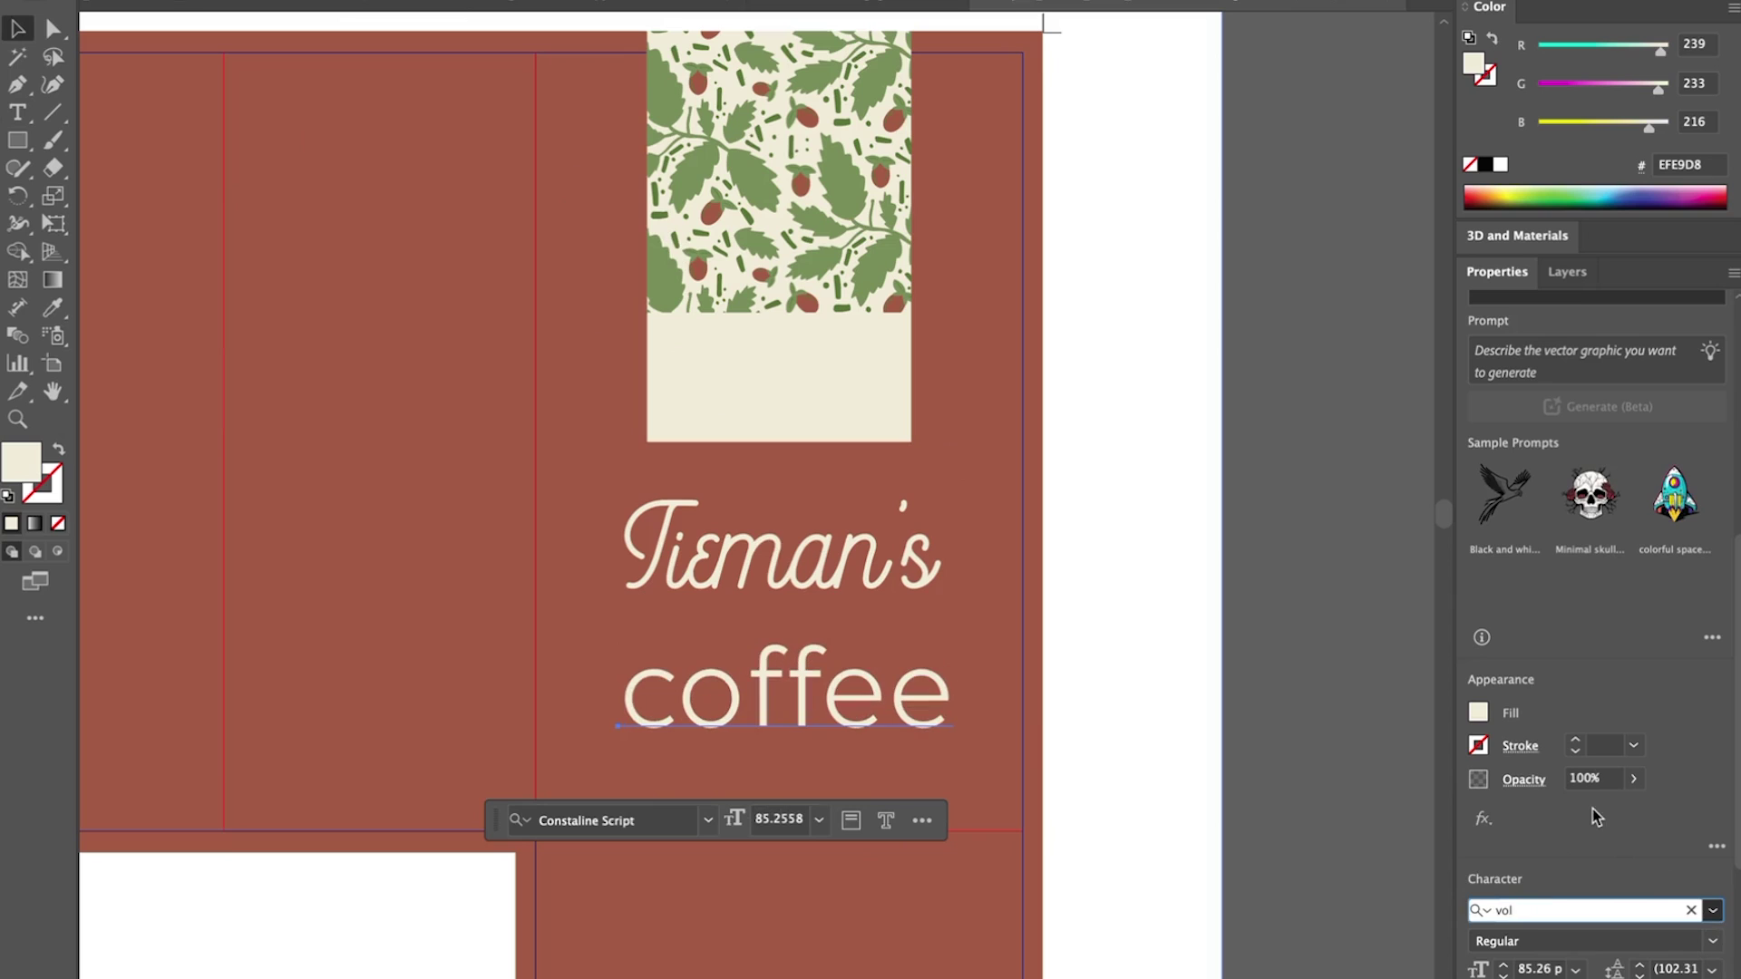
pyautogui.press('Return')
pyautogui.press('Escape')
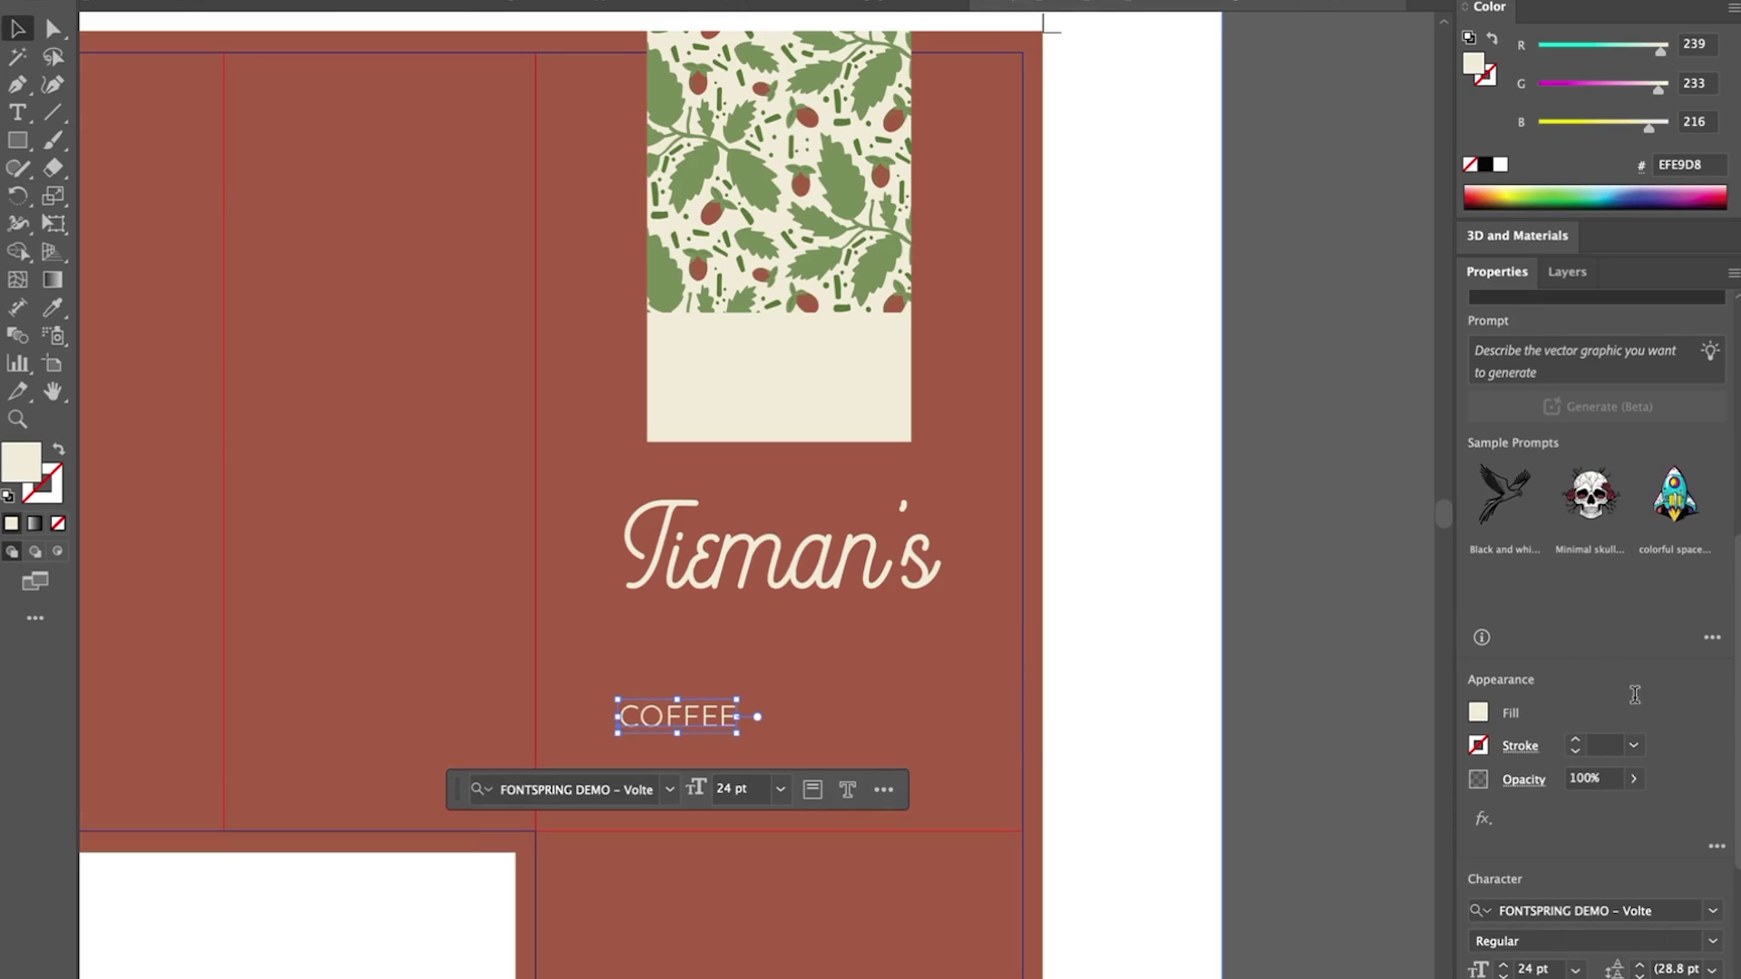
# Step: Make COFFEE bold, place it under the end of Tieman's and group the two texts
pyautogui.moveTo(699, 723); pyautogui.dragTo(888, 623)
pyautogui.keyDown('shift'); pyautogui.click(852, 564); pyautogui.keyUp('shift')
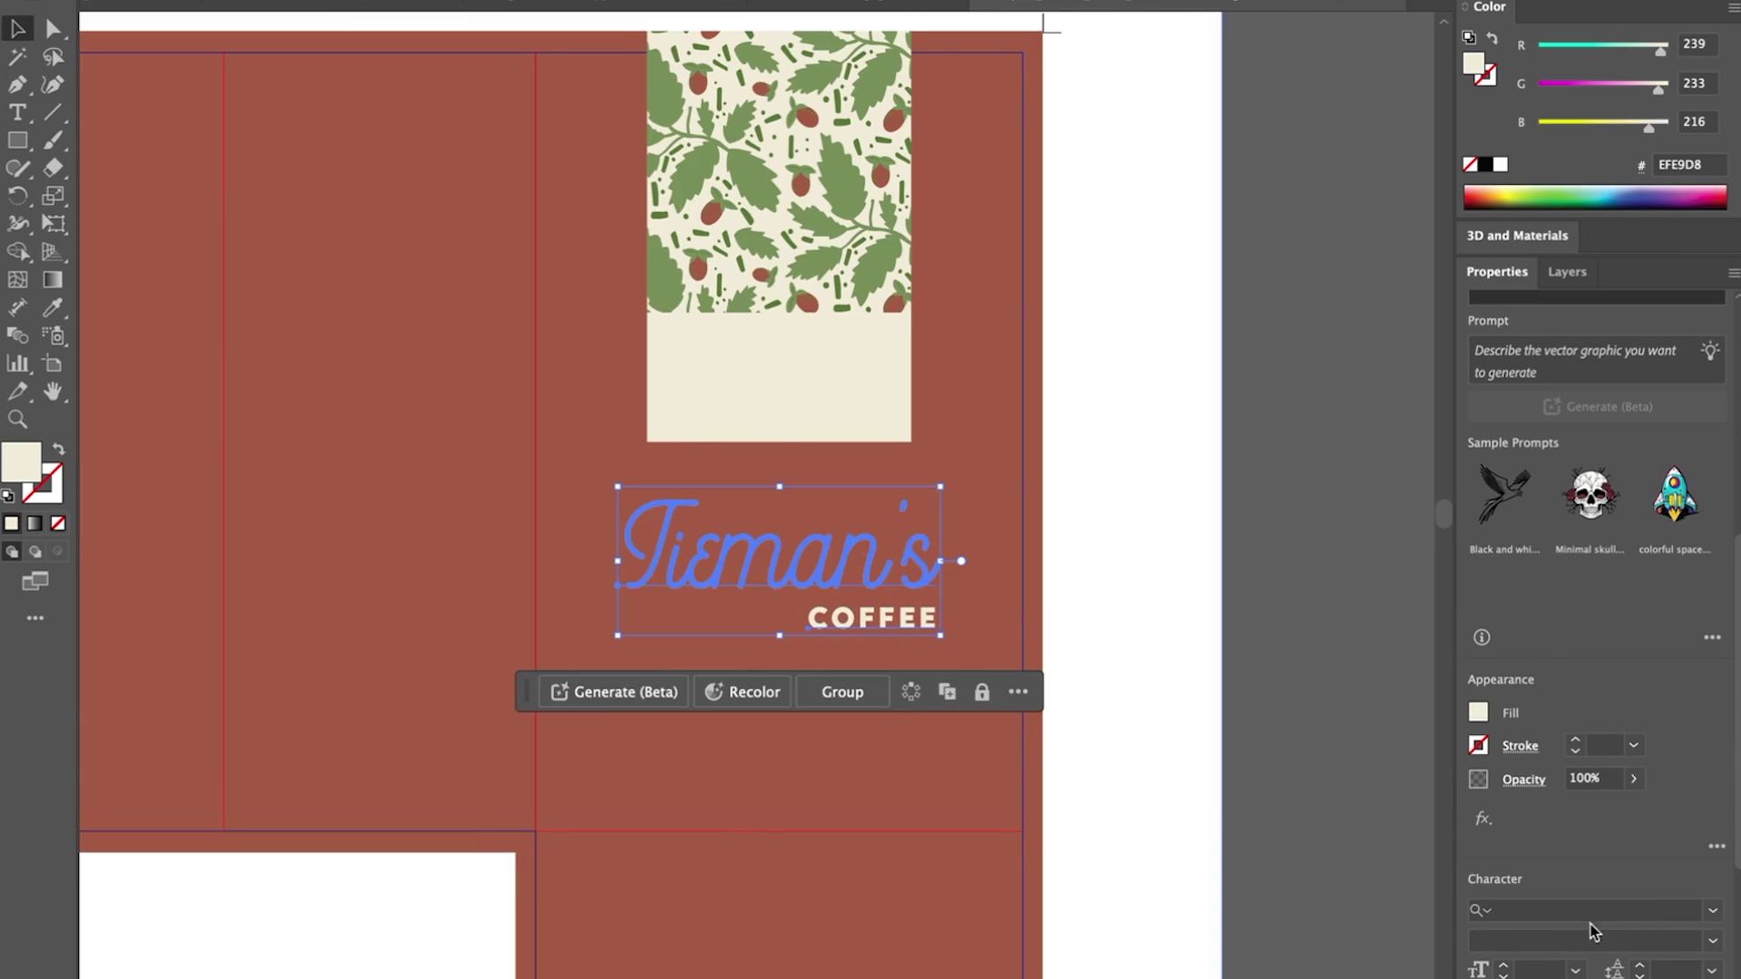
pyautogui.scroll(-8, 1527, 934)
pyautogui.click(1562, 916)
pyautogui.click(1070, 626)
# Step: Move the Tieman's COFFEE group lower and centre it horizontally on the berry-pattern rectangle
pyautogui.scroll(3, 1218, 514)
pyautogui.moveTo(1178, 580); pyautogui.dragTo(956, 730)
pyautogui.moveTo(954, 679); pyautogui.dragTo(963, 723)
pyautogui.keyDown('shift'); pyautogui.click(916, 508); pyautogui.keyUp('shift')
pyautogui.click(915, 508)
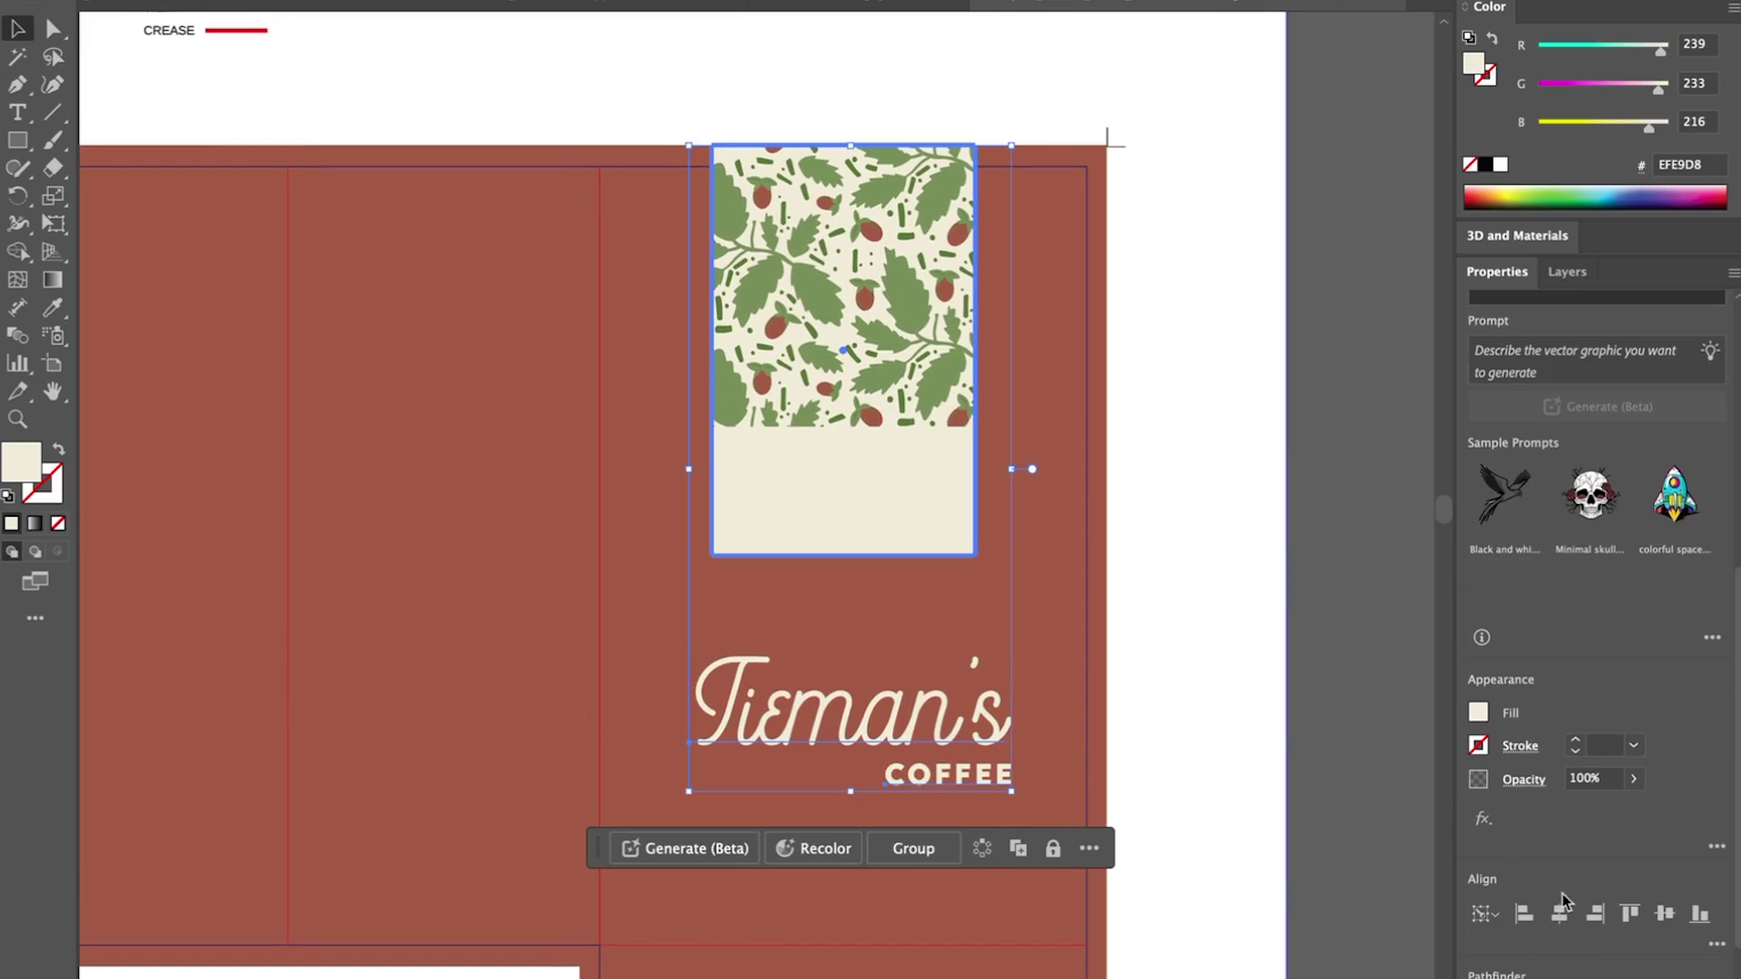
pyautogui.click(1560, 914)
pyautogui.click(1286, 371)
pyautogui.scroll(-3, 1286, 371)
pyautogui.click(1274, 340)
# Step: Add the text "MATCHA" just below the cream band in cream Volte lettering at 14 pt
pyautogui.press('t')
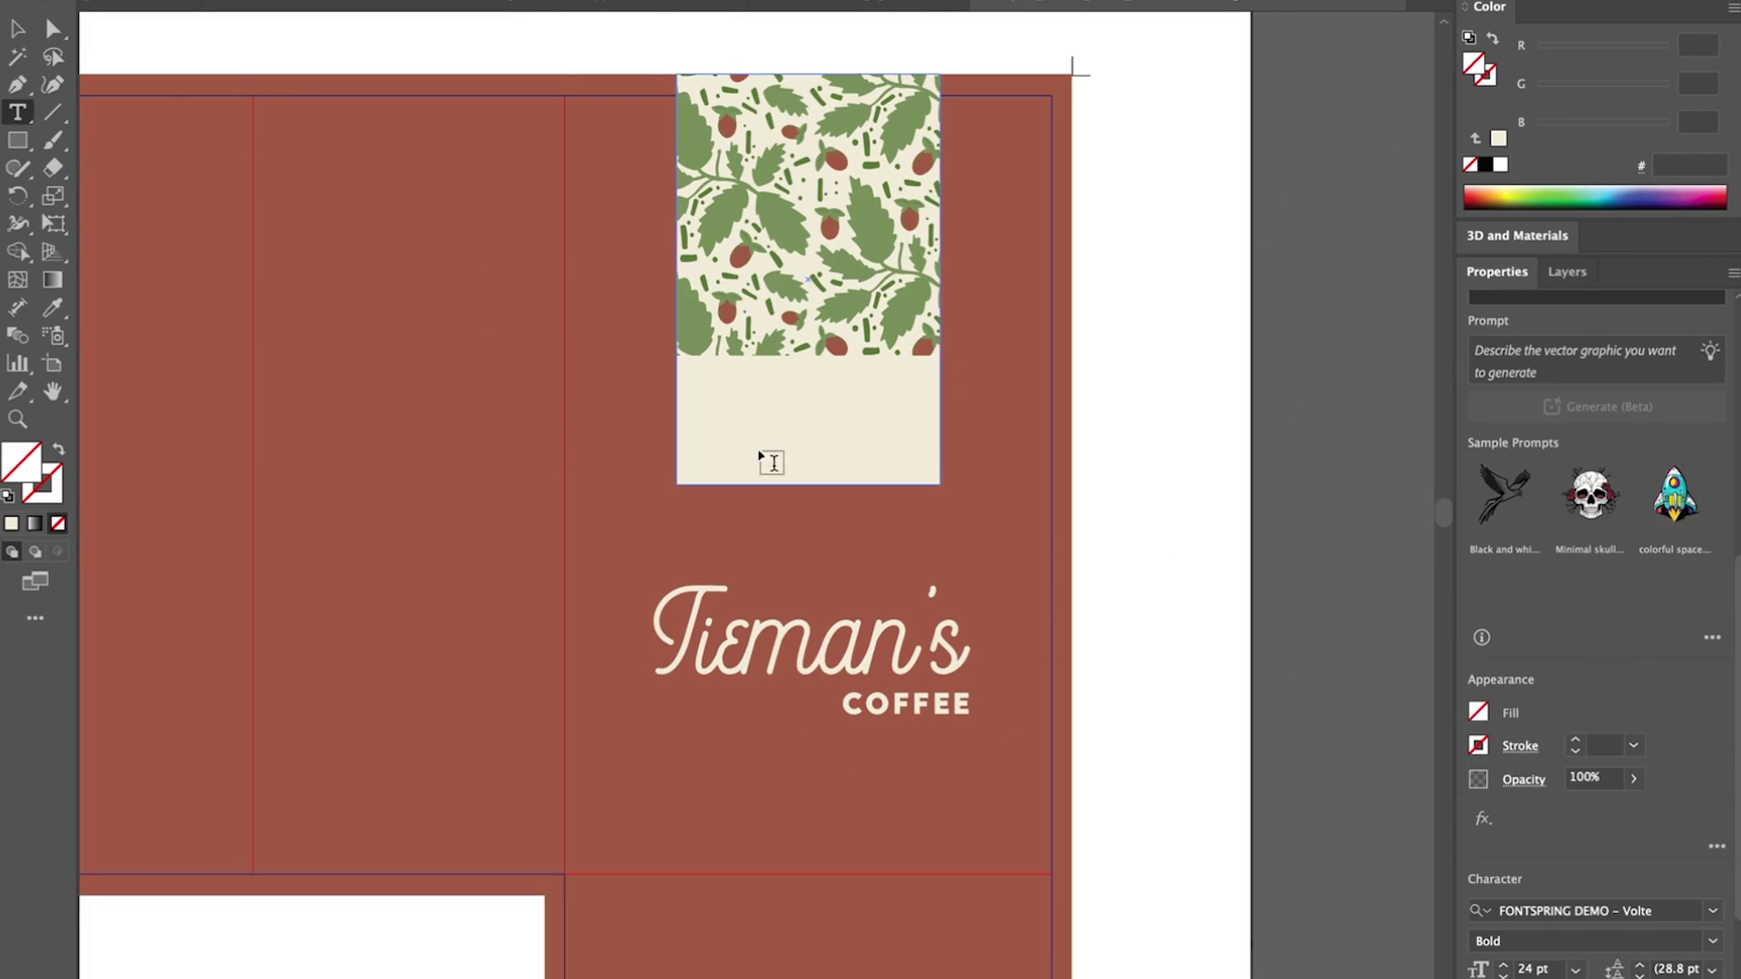
pyautogui.click(764, 519)
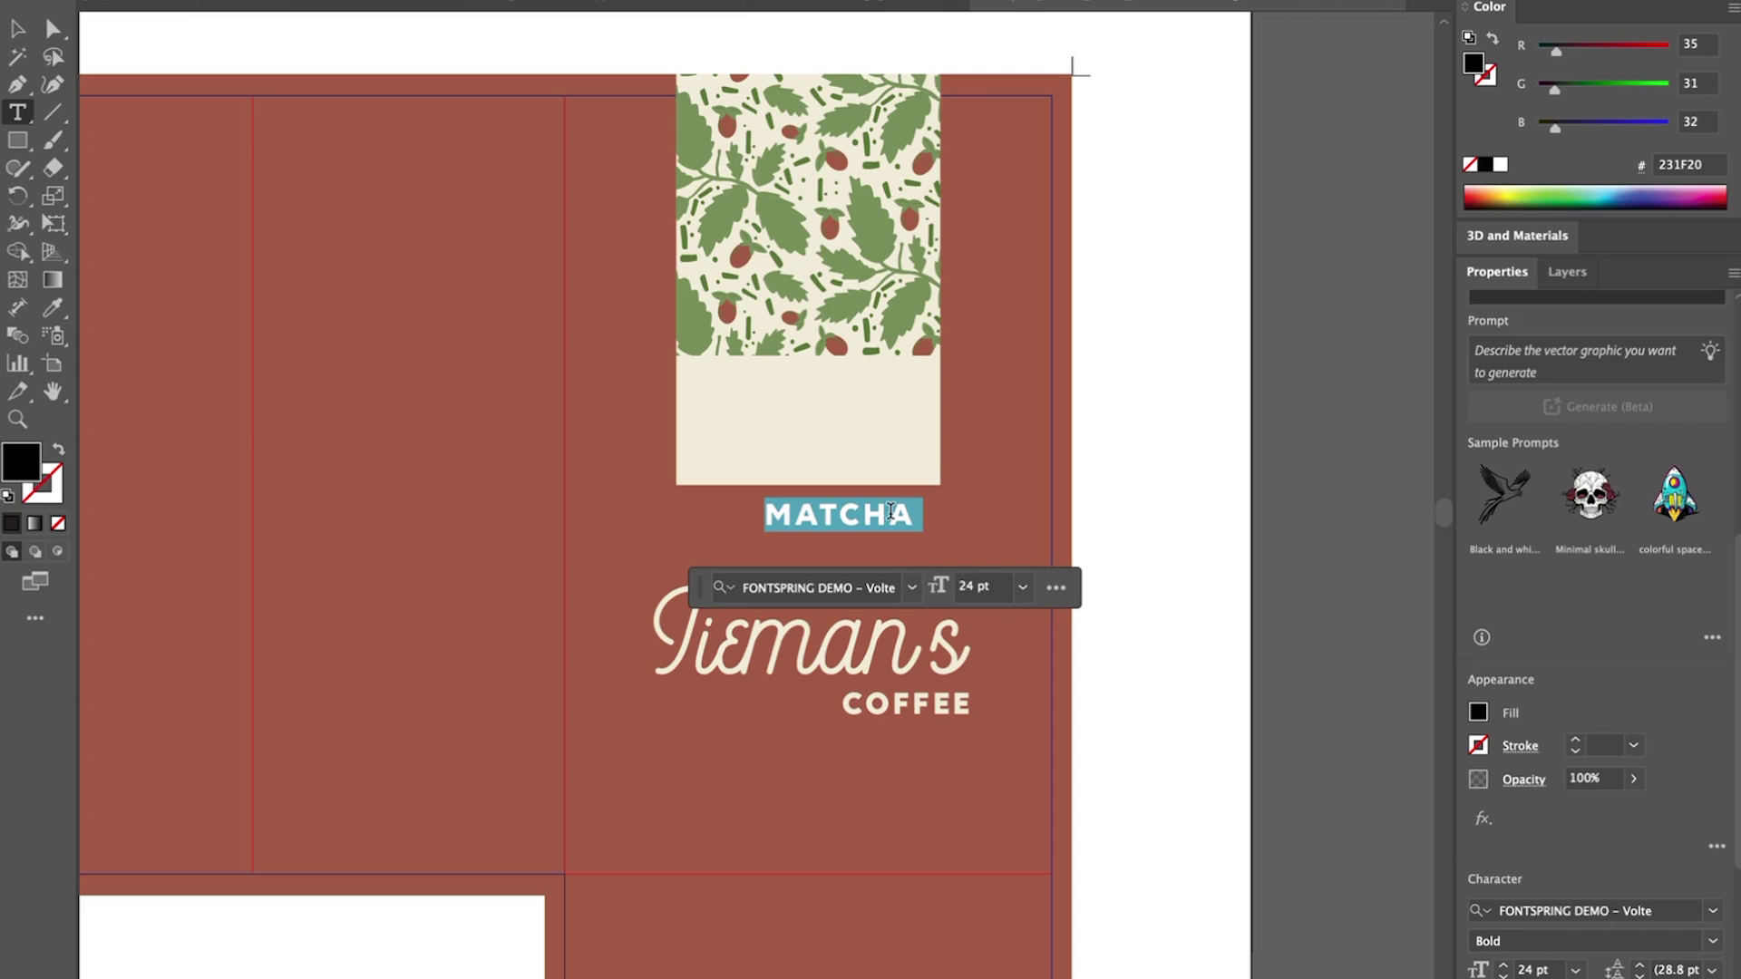
pyautogui.press('i')
pyautogui.click(943, 702)
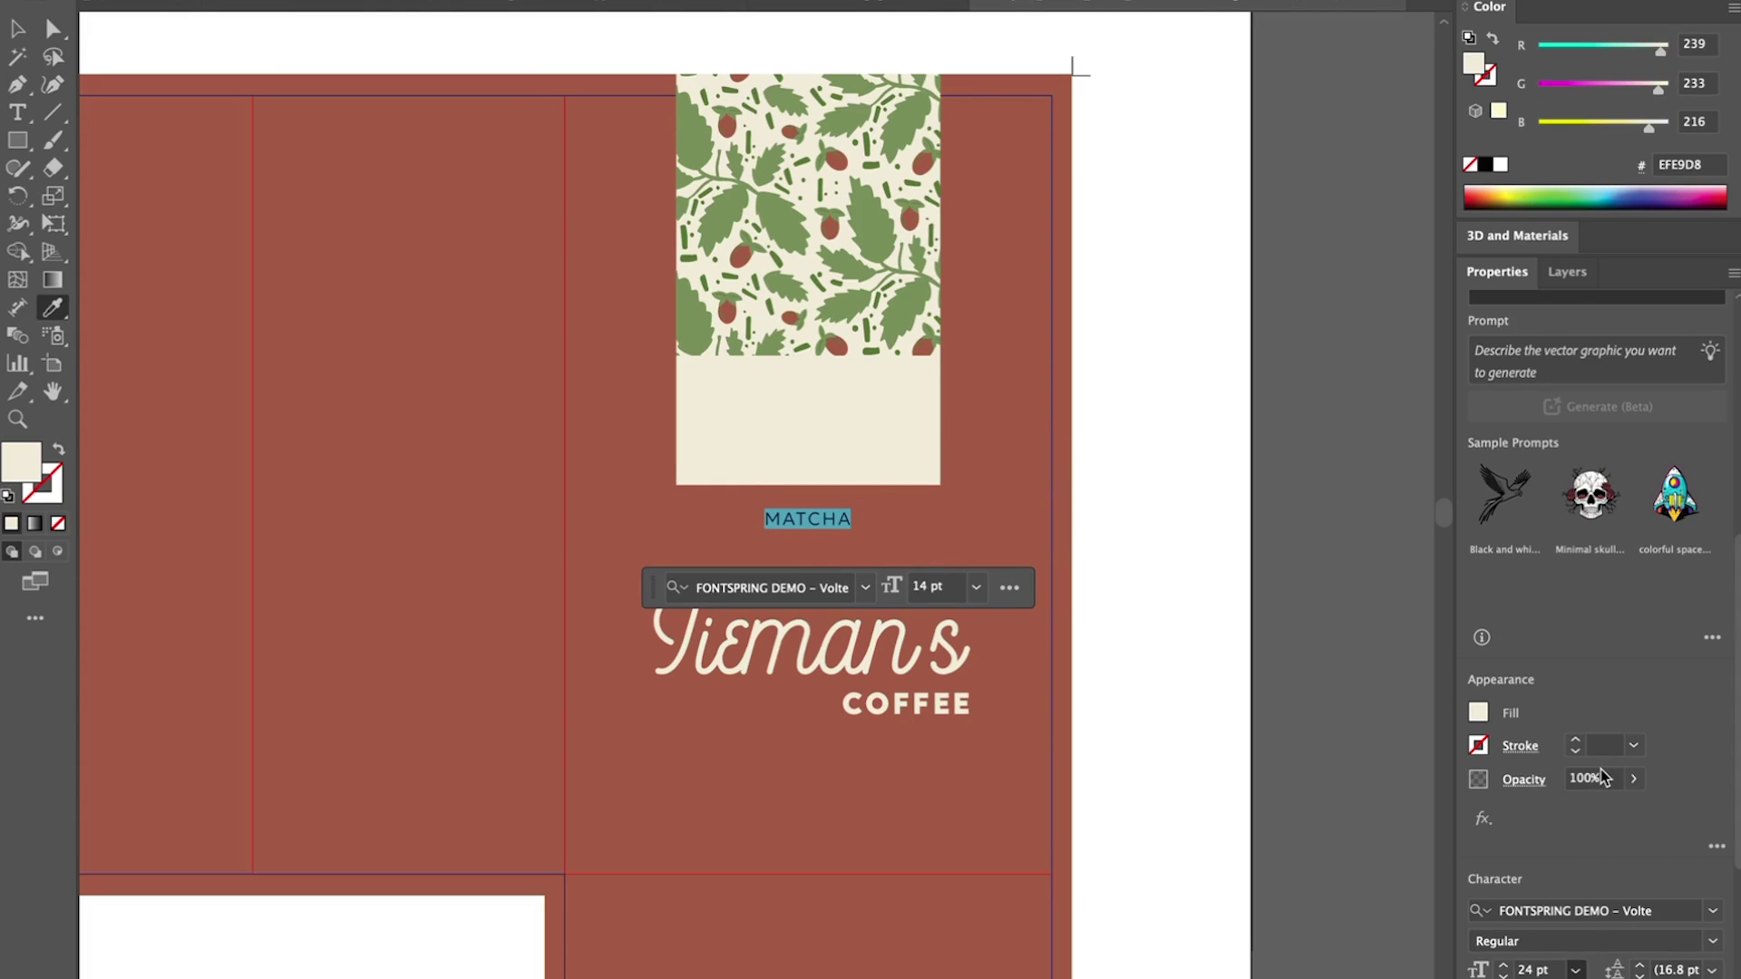
# Step: Move MATCHA onto the cream band and recolour it with the dark green 5A7638
pyautogui.click(20, 32)
pyautogui.moveTo(827, 524); pyautogui.dragTo(753, 396)
pyautogui.press('i')
pyautogui.click(735, 209)
pyautogui.click(22, 32)
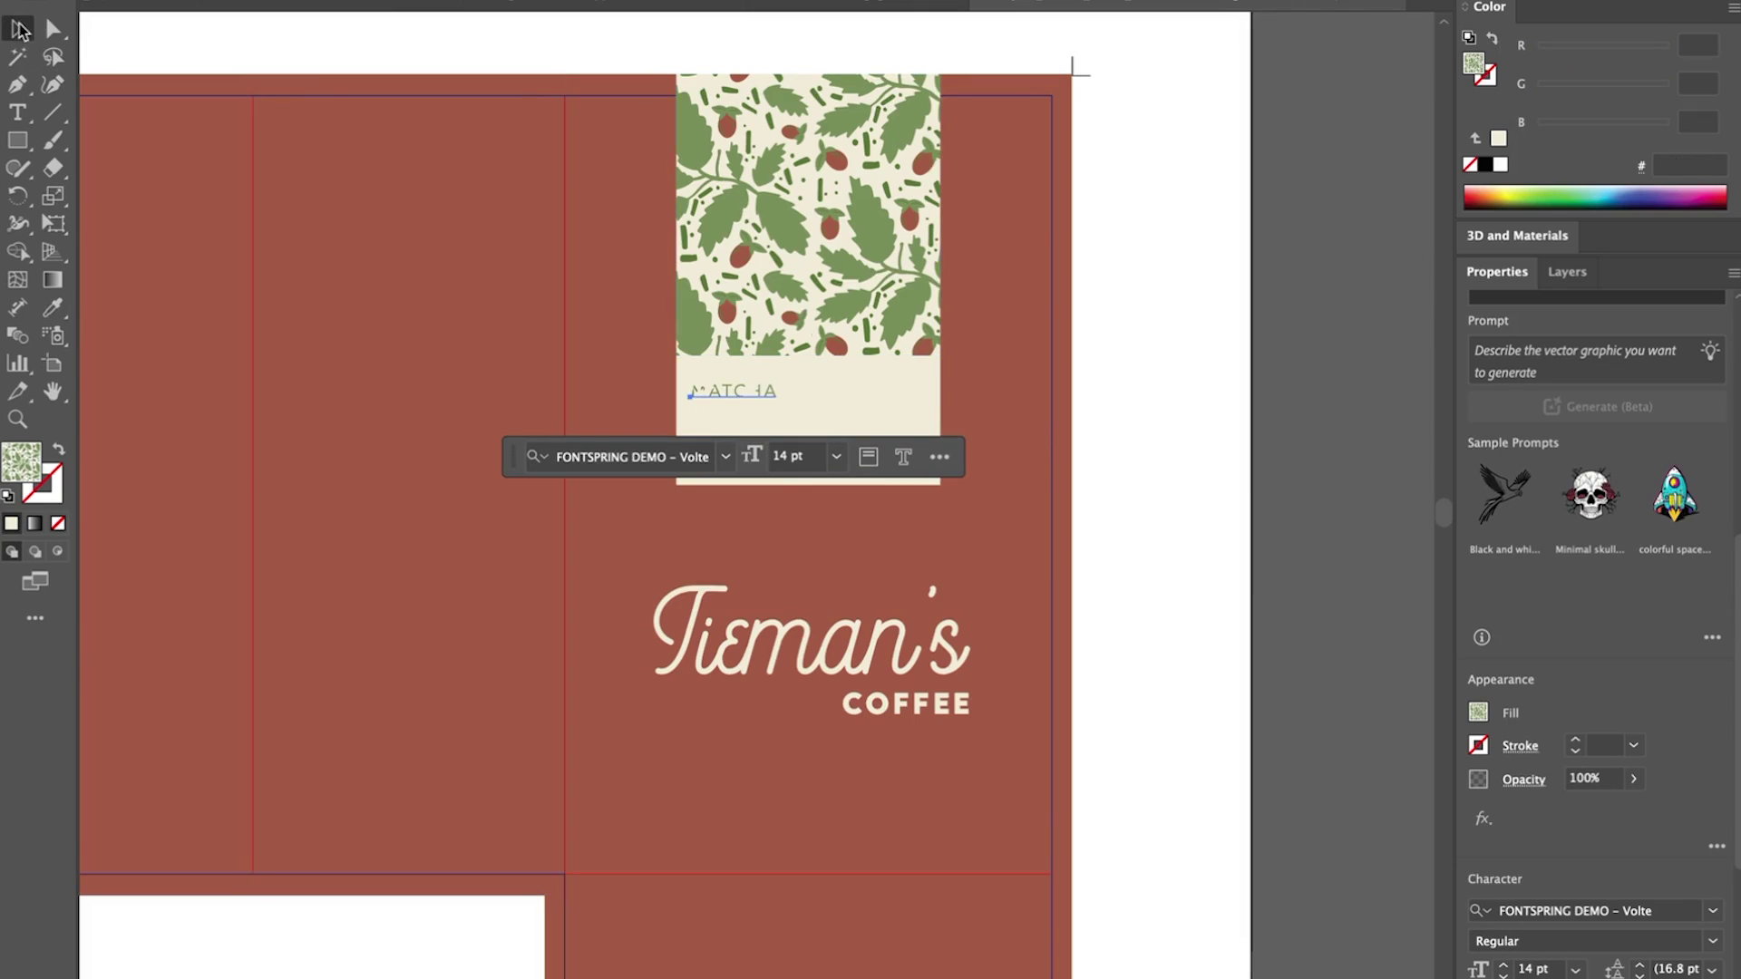
pyautogui.hscroll(5, 807, 396)
pyautogui.scroll(1, 807, 396)
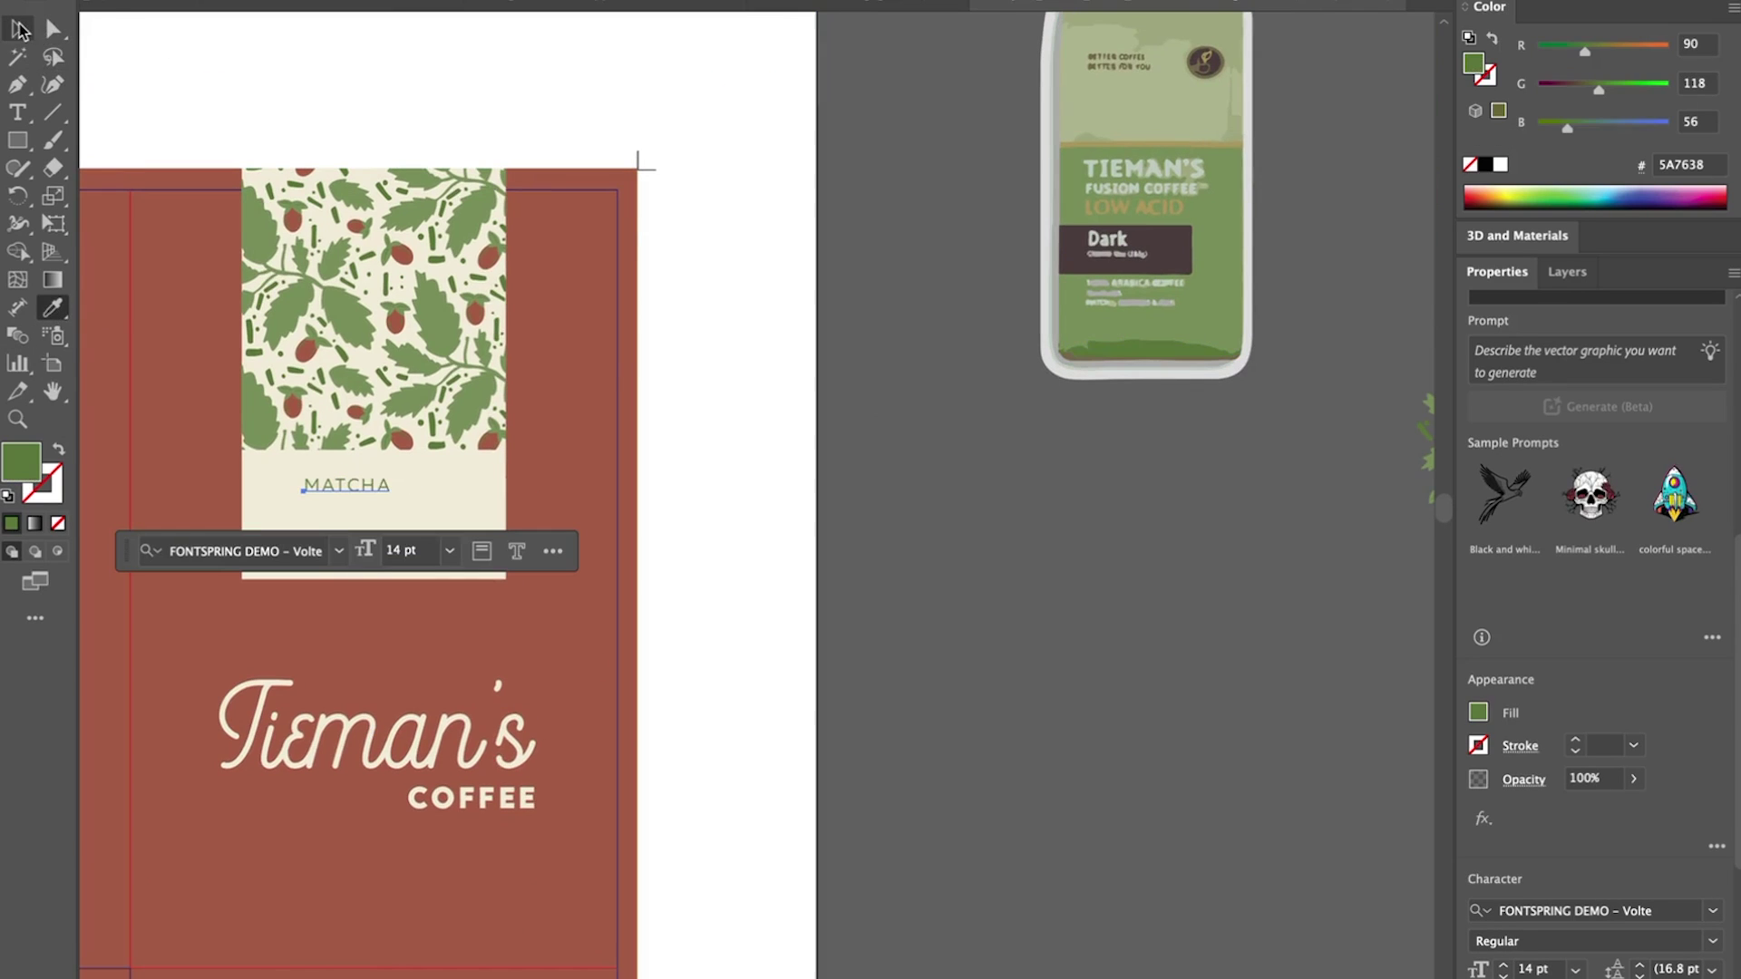
pyautogui.click(20, 31)
# Step: Extend the band text to "MATCHA ROOBIOS GOJI" and reduce it to 12 pt
pyautogui.hscroll(-3, 743, 580)
pyautogui.scroll(1, 743, 580)
pyautogui.moveTo(667, 527); pyautogui.dragTo(621, 516)
pyautogui.doubleClick(622, 517)
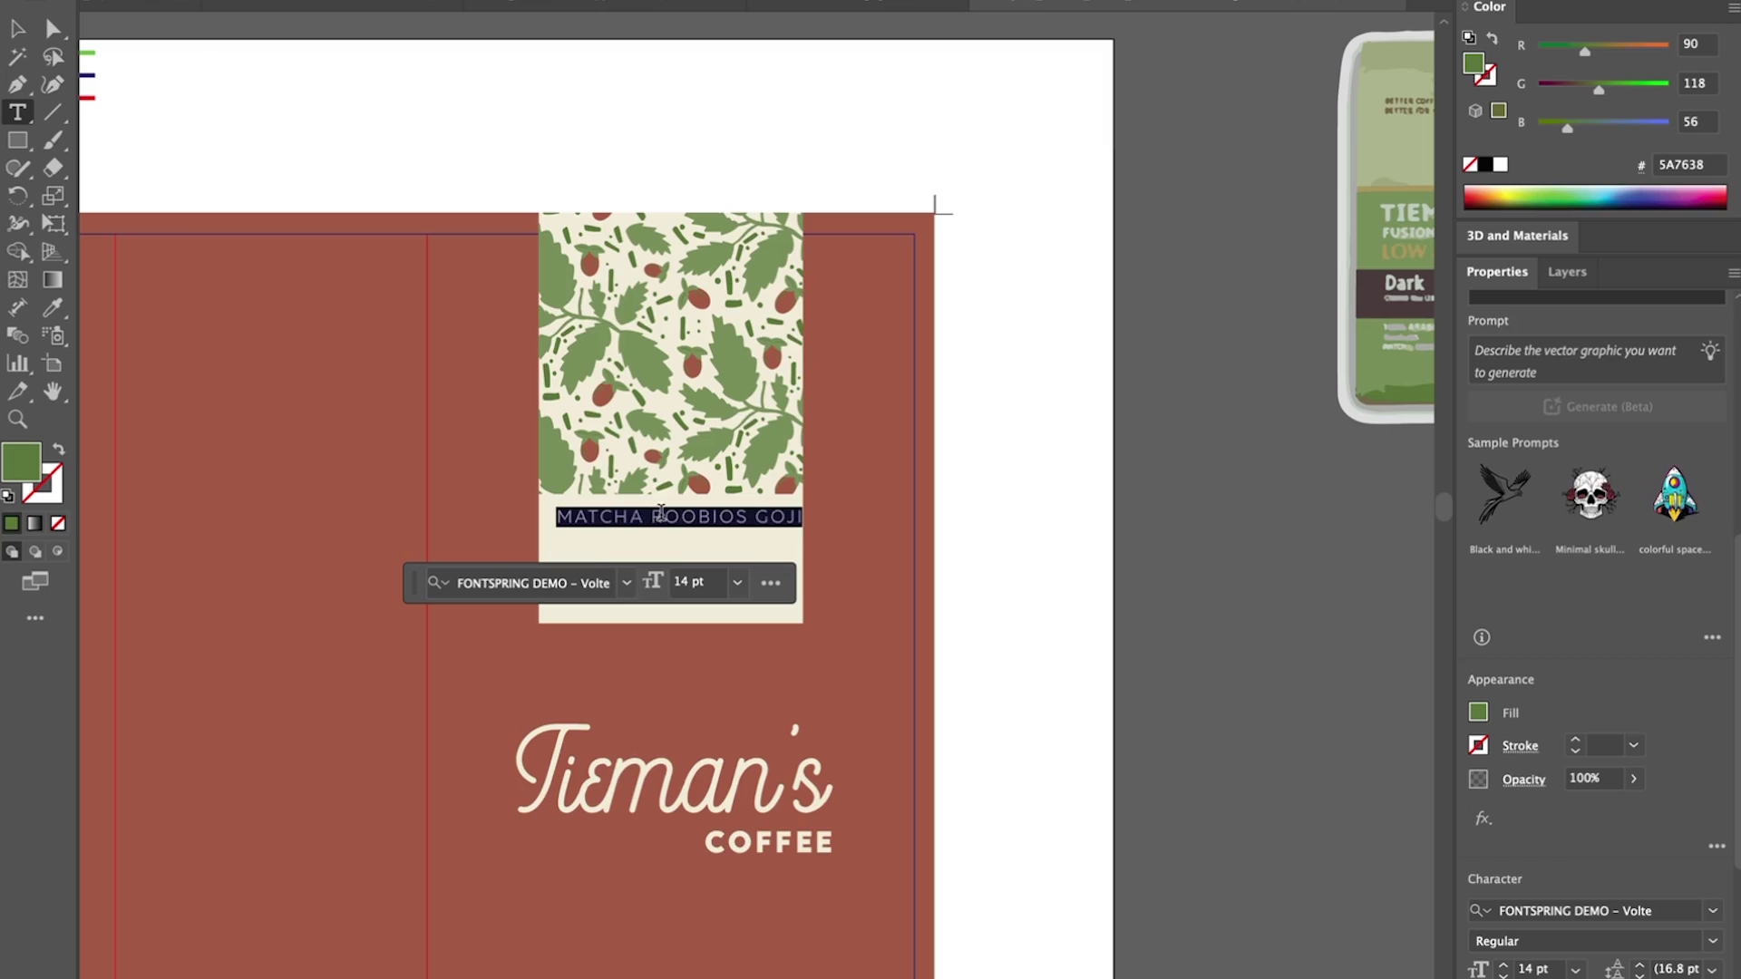
pyautogui.click(1504, 975)
pyautogui.click(1710, 942)
pyautogui.click(1595, 970)
# Step: Set the MATCHA ROOBIOS GOJI line in Regular and centre it horizontally on the berry-pattern rectangle
pyautogui.click(18, 30)
pyautogui.hotkey('shift', 'Right')
pyautogui.click(1712, 941)
pyautogui.click(1596, 957)
pyautogui.keyDown('shift'); pyautogui.click(726, 390); pyautogui.keyUp('shift')
pyautogui.click(1559, 913)
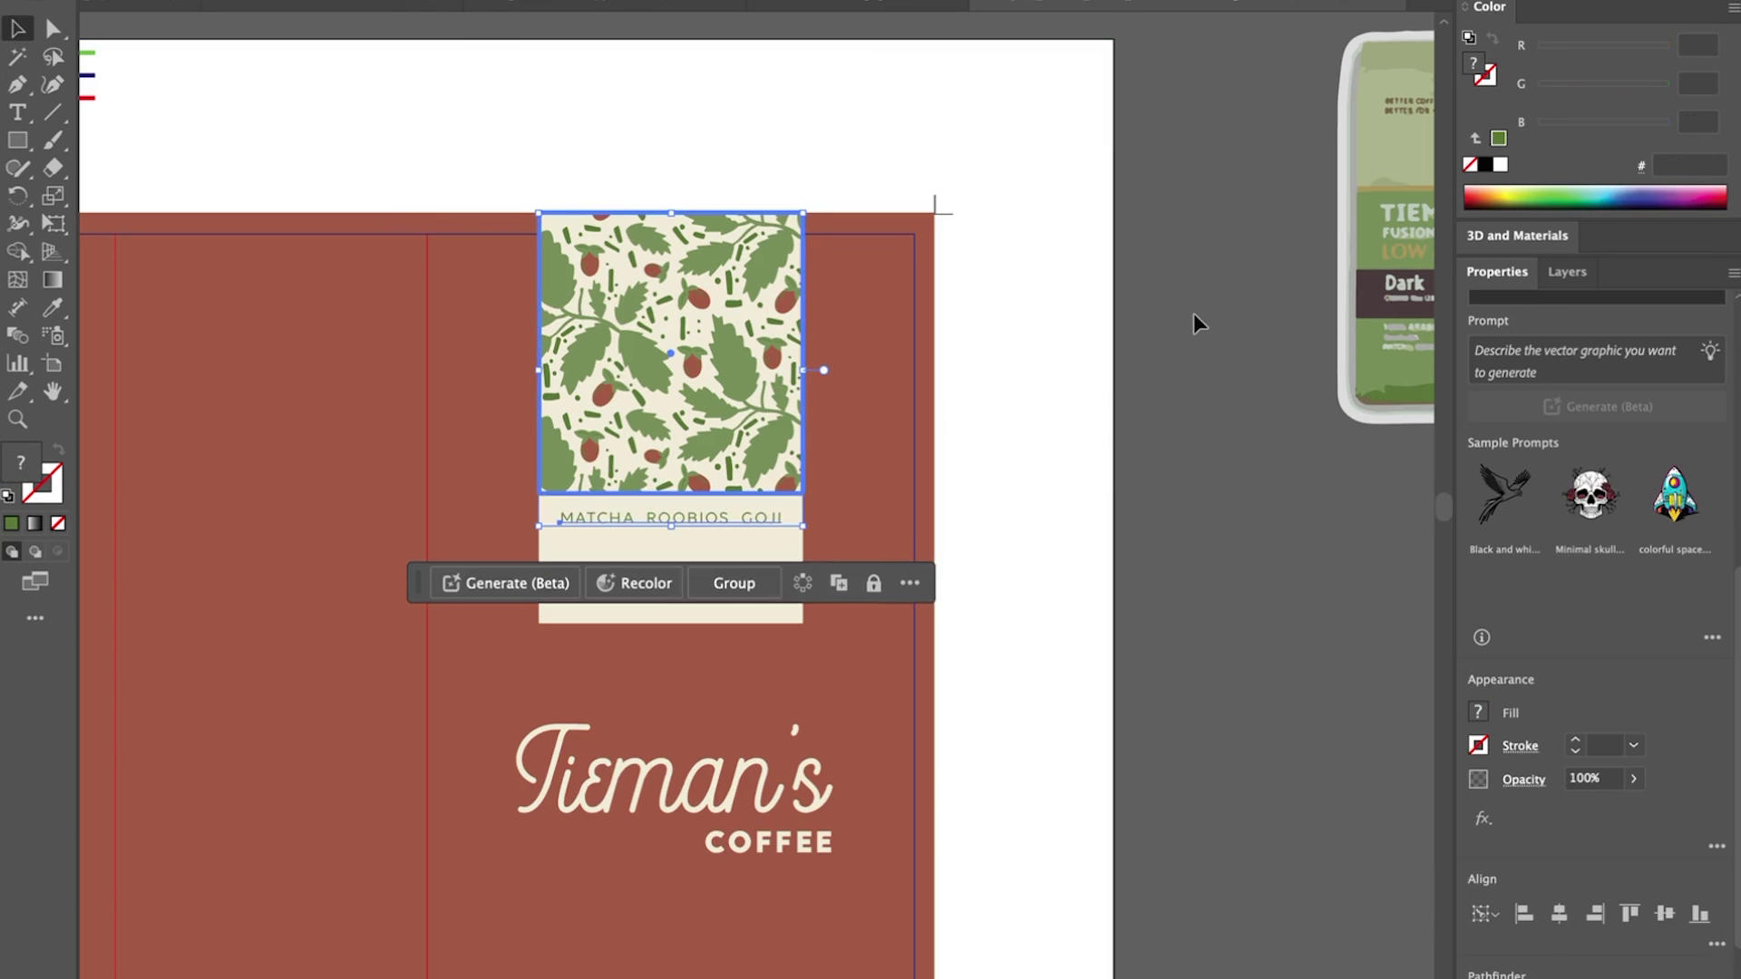
pyautogui.click(1193, 312)
# Step: Extend the cream band downward and shift the brand text slightly lower beneath it
pyautogui.scroll(-3, 1193, 313)
pyautogui.click(768, 463)
pyautogui.moveTo(766, 495); pyautogui.dragTo(767, 520)
pyautogui.moveTo(798, 657); pyautogui.dragTo(797, 668)
pyautogui.keyDown('shift'); pyautogui.click(832, 512); pyautogui.keyUp('shift')
pyautogui.click(1231, 210)
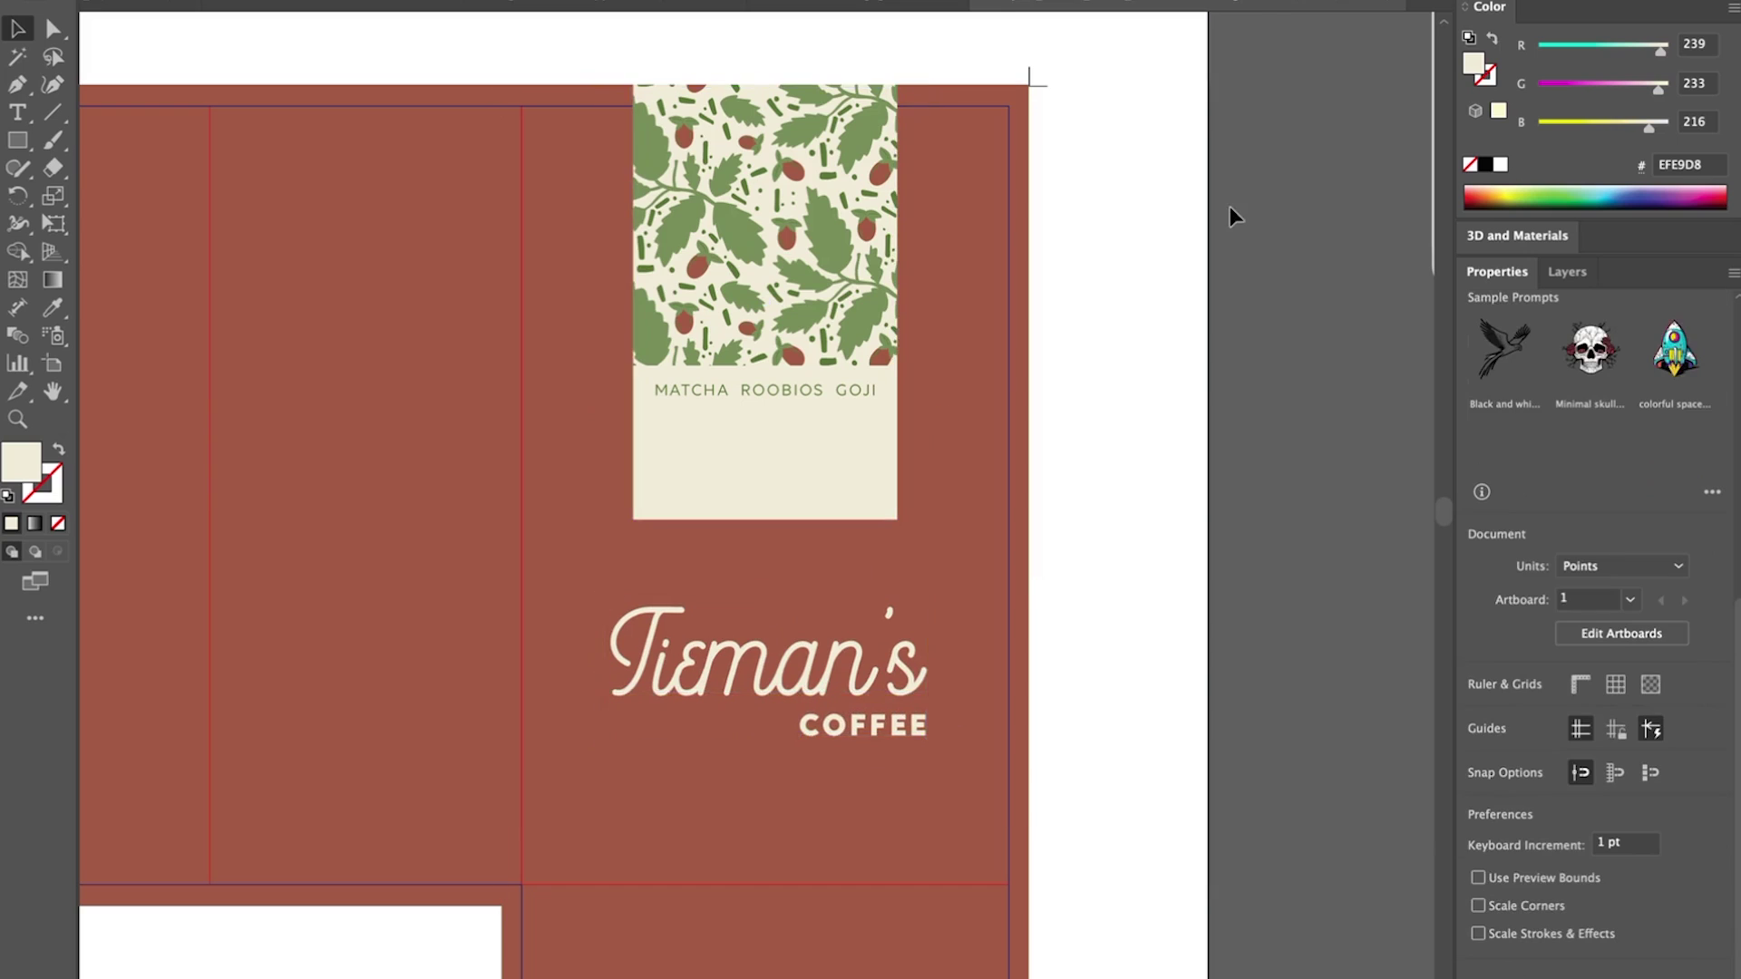
# Step: Duplicate the MATCHA ROOBIOS GOJI line directly below itself and replace the copy's text with "DARK ROAST"
pyautogui.hscroll(-2, 1229, 208)
pyautogui.scroll(1, 1229, 208)
pyautogui.moveTo(881, 438); pyautogui.dragTo(881, 465)
pyautogui.doubleClick(882, 465)
pyautogui.press('super+a')
pyautogui.write('D')
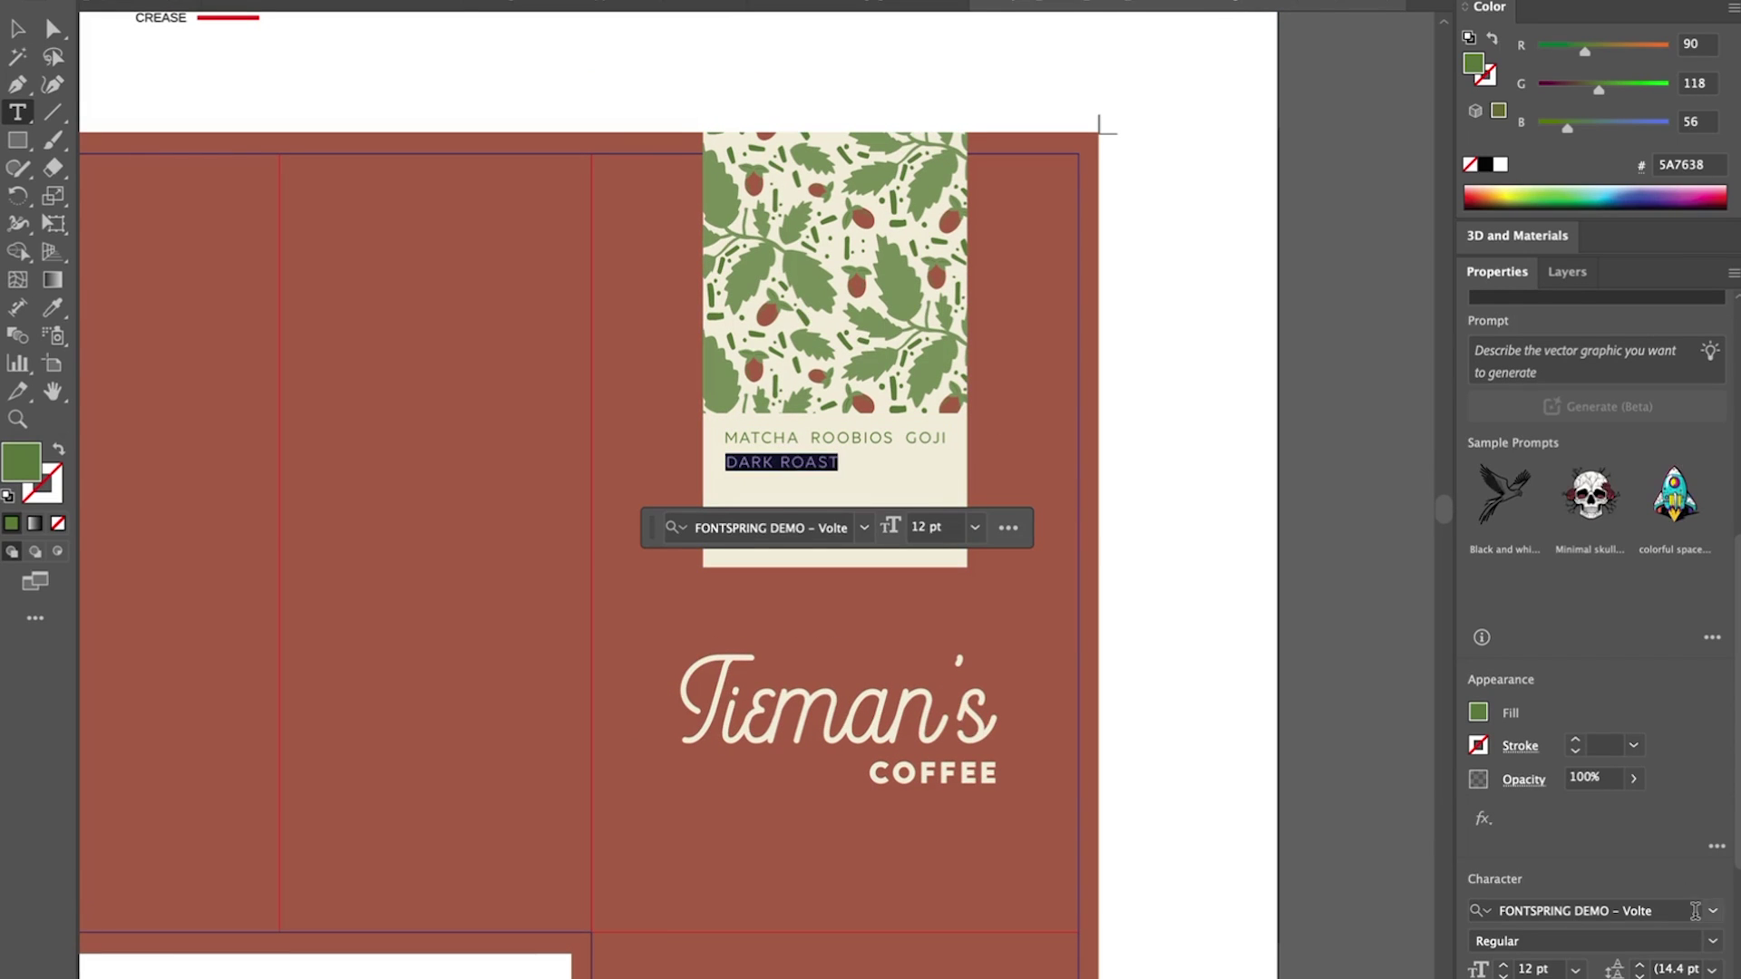
# Step: Restyle DARK ROAST as 24 pt bold and centre it horizontally on the pattern rectangle
pyautogui.click(17, 29)
pyautogui.keyDown('shift'); pyautogui.click(872, 399); pyautogui.keyUp('shift')
pyautogui.click(1558, 914)
pyautogui.click(1193, 508)
pyautogui.click(861, 463)
pyautogui.click(1576, 970)
pyautogui.click(1618, 845)
pyautogui.keyDown('shift'); pyautogui.click(893, 390); pyautogui.keyUp('shift')
pyautogui.click(1558, 914)
pyautogui.click(1188, 490)
# Step: Move DARK ROAST slightly lower under the flavour line and recentre it on the pattern rectangle
pyautogui.moveTo(911, 463); pyautogui.dragTo(916, 474)
pyautogui.keyDown('shift'); pyautogui.click(893, 390); pyautogui.keyUp('shift')
pyautogui.click(1559, 914)
pyautogui.click(1215, 312)
pyautogui.click(1167, 333)
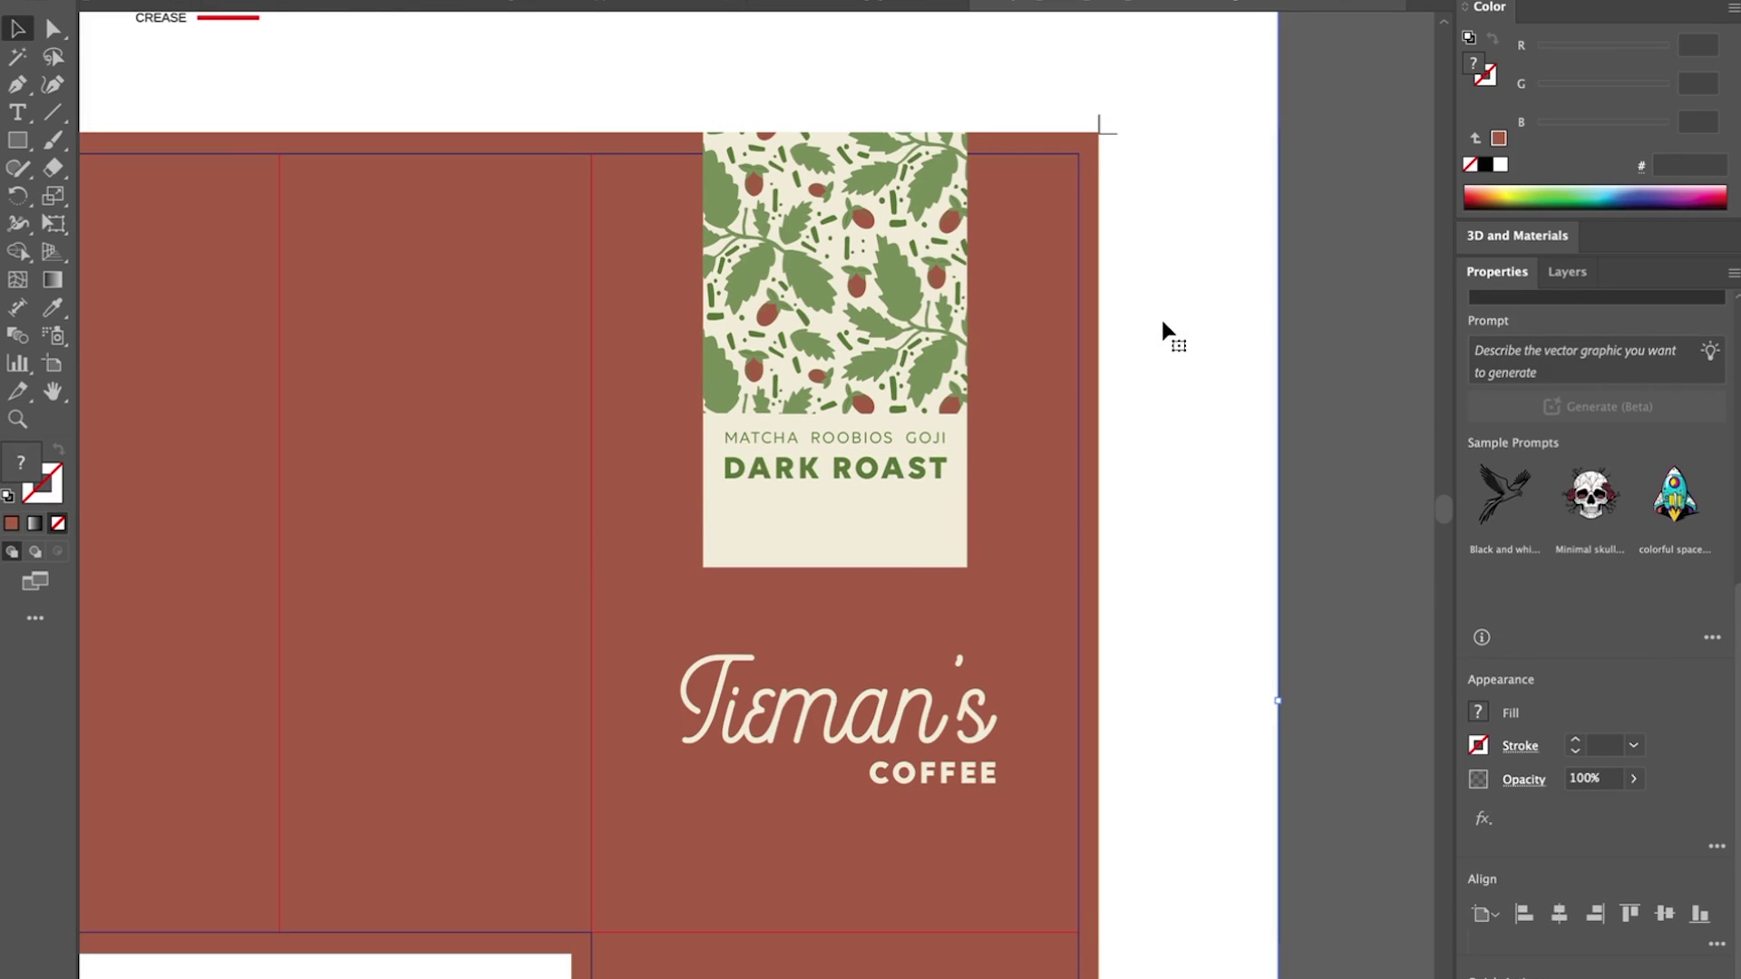
# Step: Place DARK ROAST above the flavour line, centre it on the pattern rectangle and duplicate it between the two lines
pyautogui.click(791, 444)
pyautogui.click(991, 520)
pyautogui.moveTo(918, 440)
pyautogui.mouseDown()
pyautogui.moveTo(917, 509)
pyautogui.moveTo(923, 445)
pyautogui.mouseUp()
pyautogui.keyDown('shift'); pyautogui.click(897, 381); pyautogui.keyUp('shift')
pyautogui.click(1558, 914)
pyautogui.click(893, 543)
pyautogui.keyDown('shift'); pyautogui.click(834, 517); pyautogui.keyUp('shift')
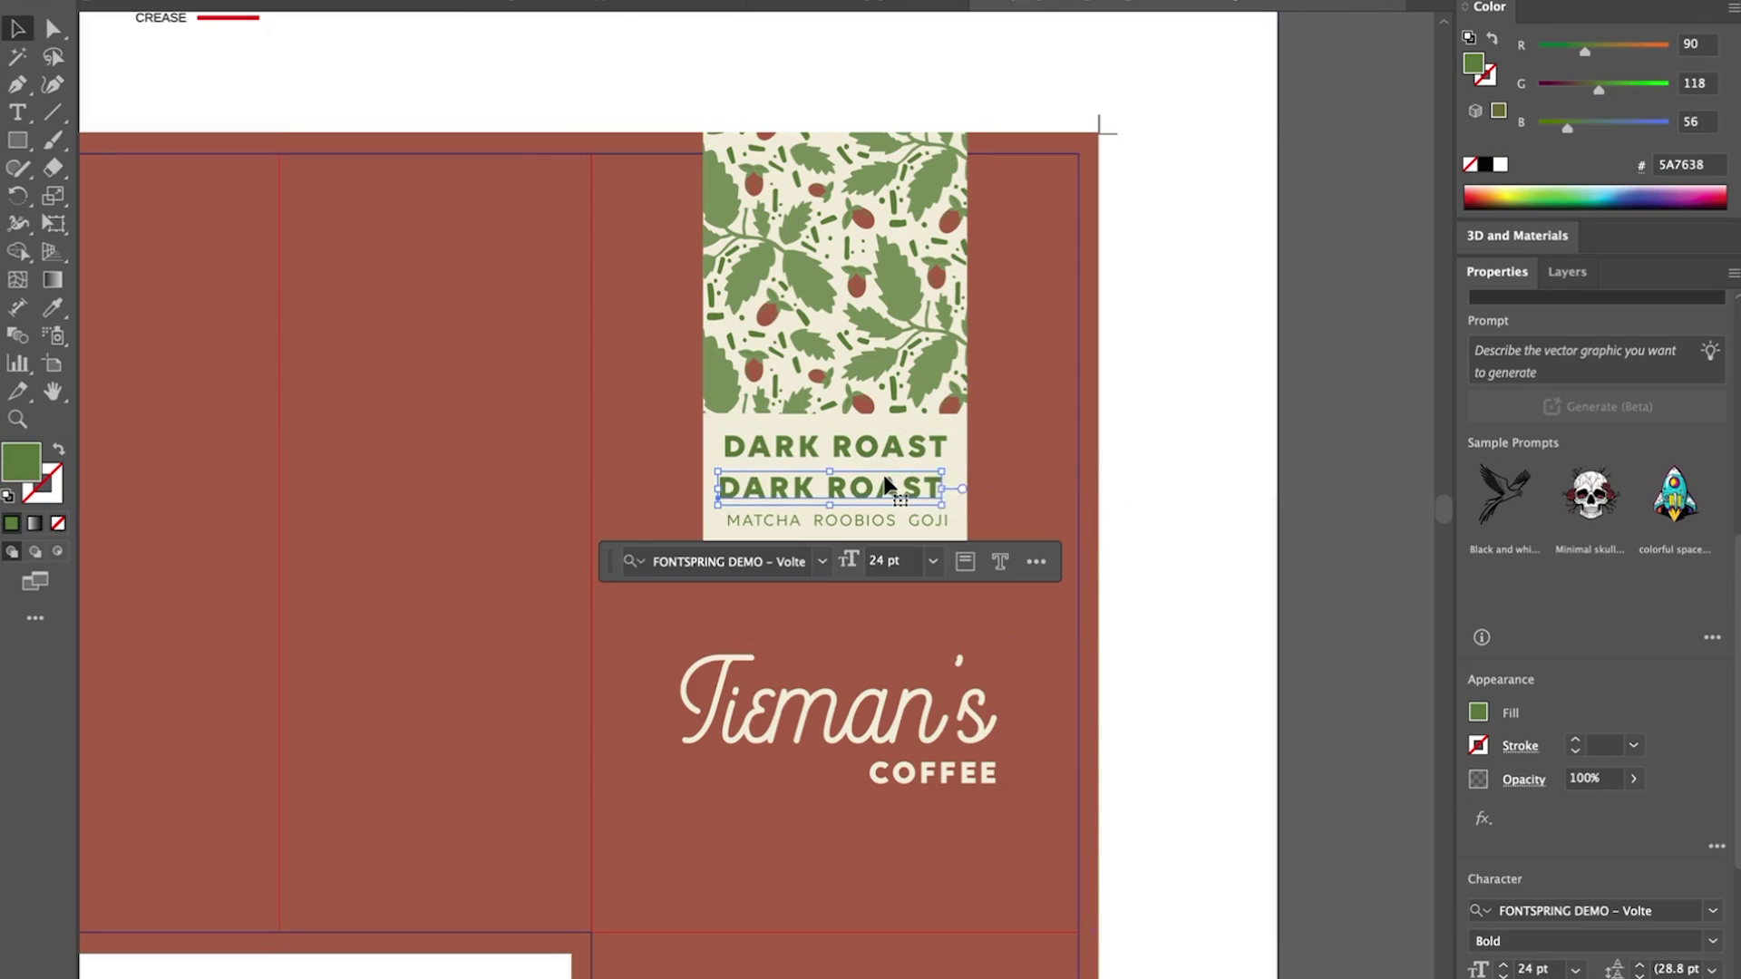
# Step: Extend the cream band's lower edge to leave more room beneath the text lines
pyautogui.hotkey('ctrl', '-')
pyautogui.hotkey('ctrl', '+')
pyautogui.hscroll(3, 888, 487)
pyautogui.hscroll(-4, 887, 486)
pyautogui.scroll(-3, 887, 486)
pyautogui.click(559, 590)
pyautogui.moveTo(568, 614); pyautogui.dragTo(570, 661)
# Step: Replace the text of the second DARK ROAST line with "LOW ACID"
pyautogui.doubleClick(591, 510)
pyautogui.press('super+a')
pyautogui.write('LOW ACID')
pyautogui.press('Escape')
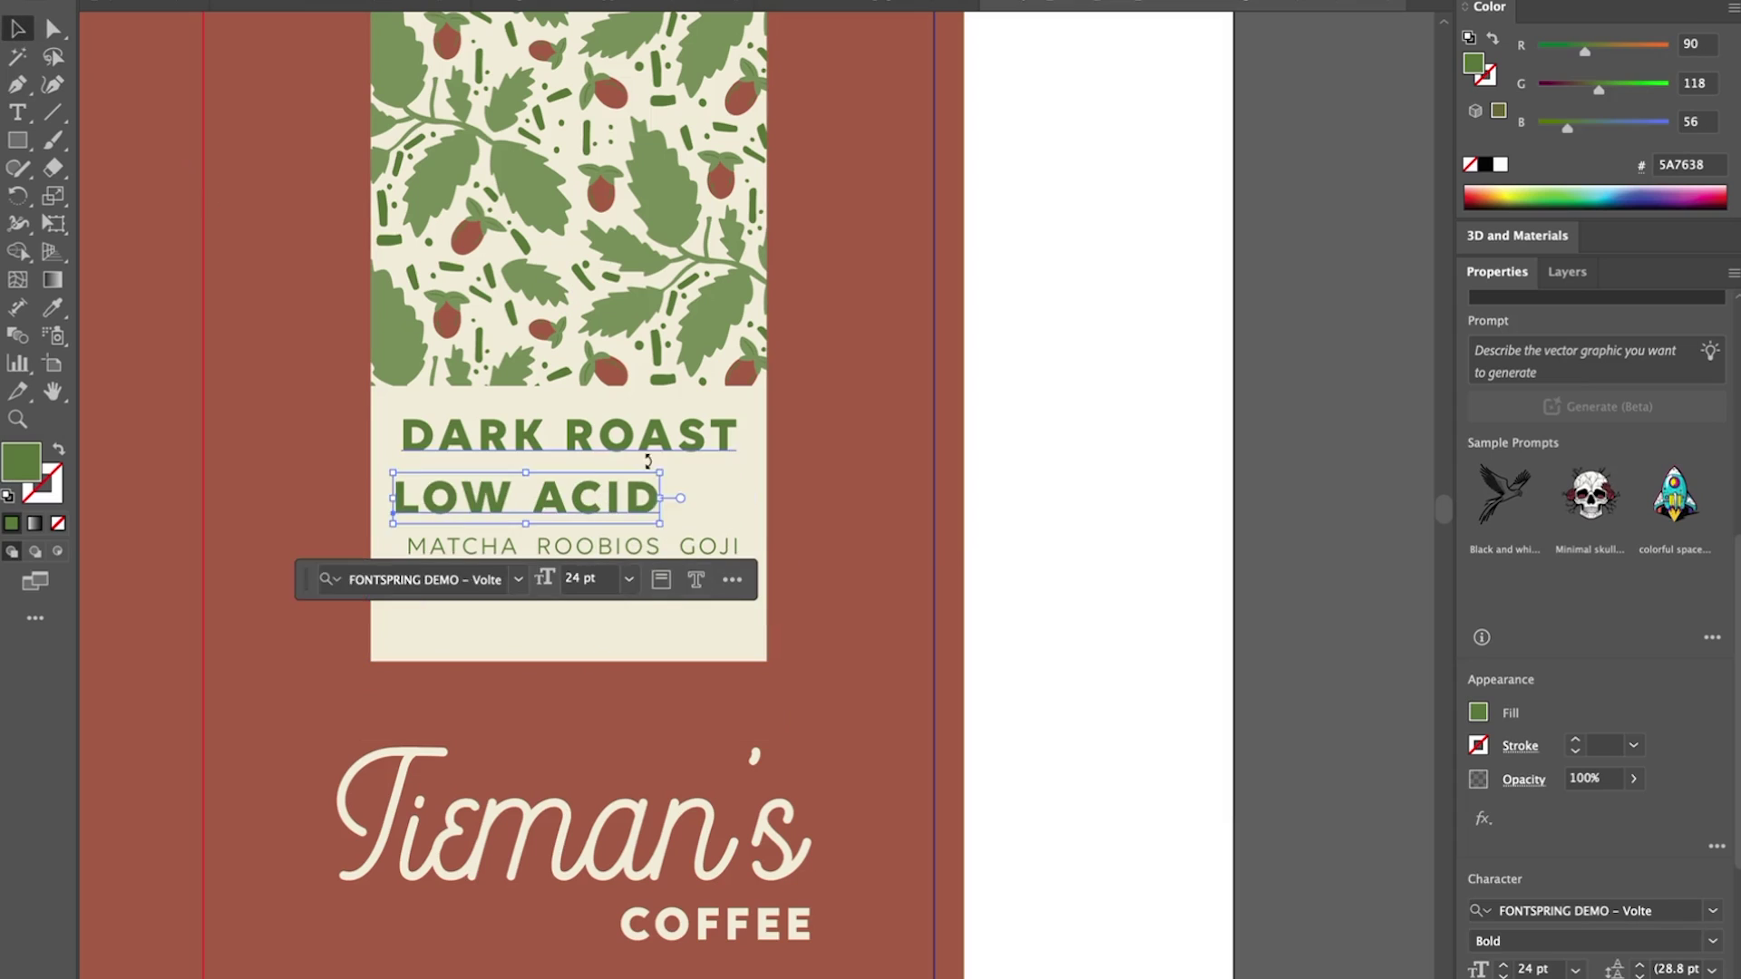
# Step: Turn the MATCHA ROOBIOS GOJI line vertical beside the pattern rectangle, colour it cream and enlarge it to 16 pt
pyautogui.moveTo(678, 548); pyautogui.dragTo(351, 387)
pyautogui.press('i')
pyautogui.click(433, 573)
pyautogui.keyDown('shift'); pyautogui.click(453, 580); pyautogui.keyUp('shift')
pyautogui.click(345, 377)
pyautogui.click(1503, 975)
pyautogui.moveTo(347, 566); pyautogui.dragTo(343, 568)
pyautogui.click(1065, 332)
# Step: Place LOW ACID in lighter lettering under DARK ROAST and centre the two lines horizontally
pyautogui.press('super+minus')
pyautogui.moveTo(857, 471); pyautogui.dragTo(837, 470)
pyautogui.keyDown('shift'); pyautogui.click(898, 437); pyautogui.keyUp('shift')
pyautogui.scroll(-5, 1559, 571)
pyautogui.click(1246, 381)
pyautogui.click(932, 439)
pyautogui.keyDown('shift'); pyautogui.click(844, 471); pyautogui.keyUp('shift')
pyautogui.click(1559, 571)
pyautogui.click(1342, 265)
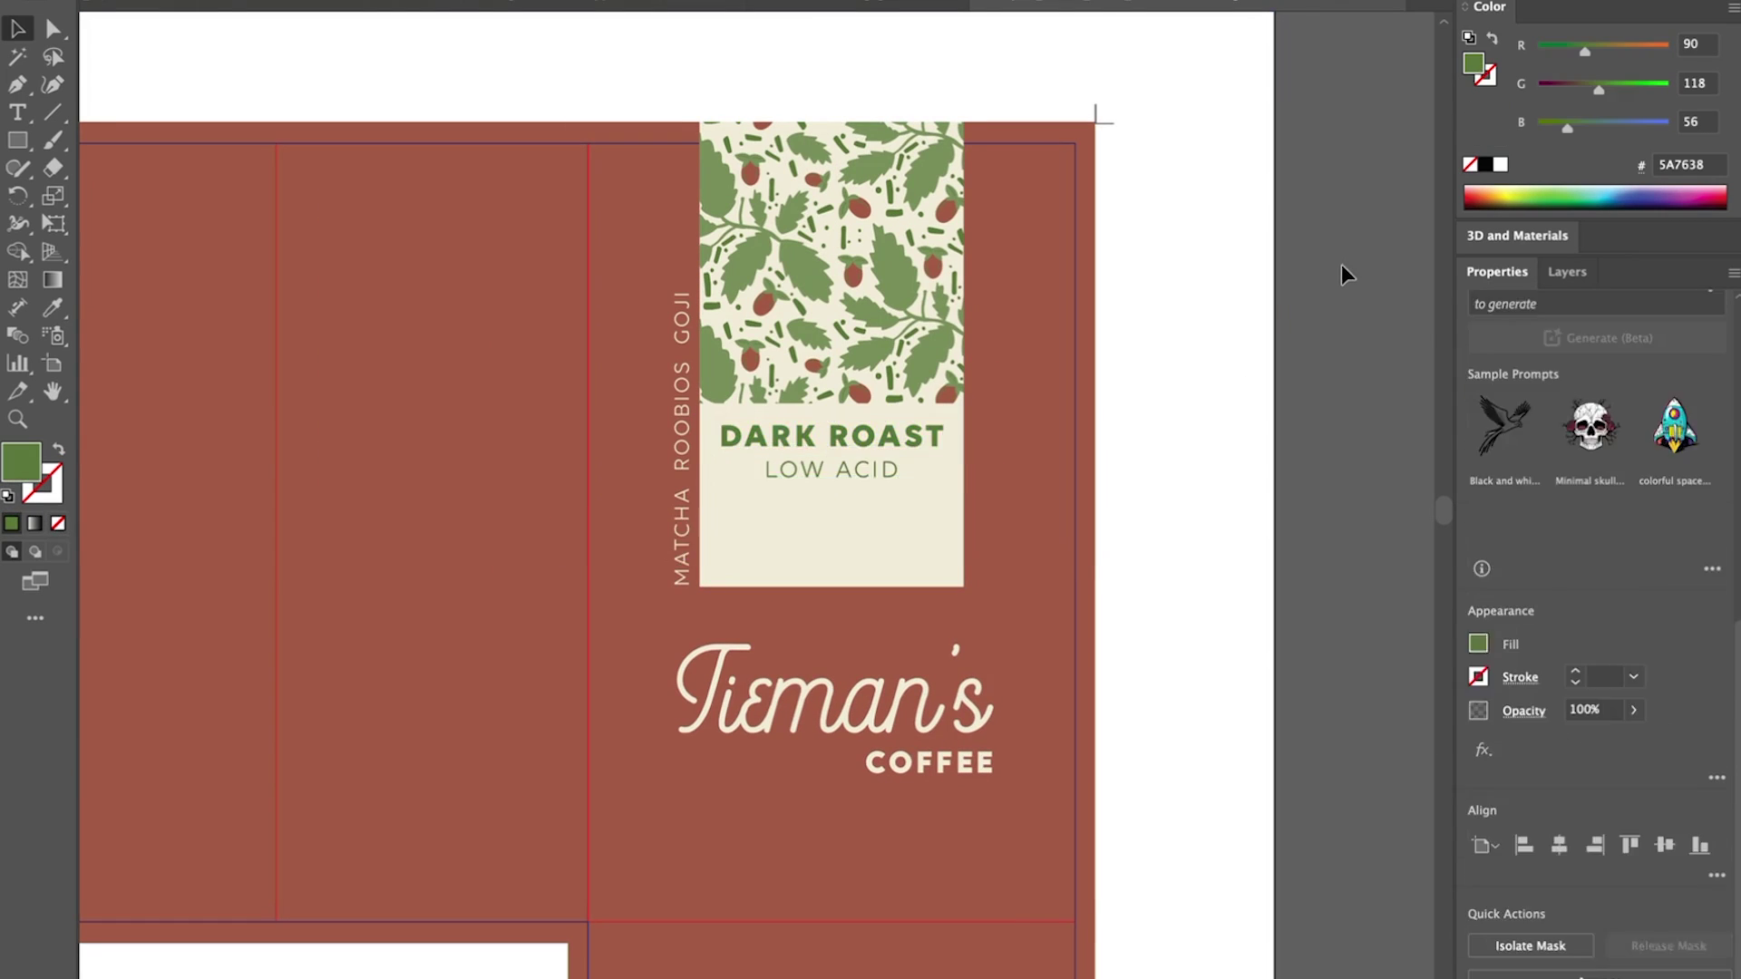
# Step: Check the original bag and change COFFEE in the brand group to "FUSION COFFEE"
pyautogui.hscroll(5, 1341, 274)
pyautogui.hscroll(-1, 1342, 265)
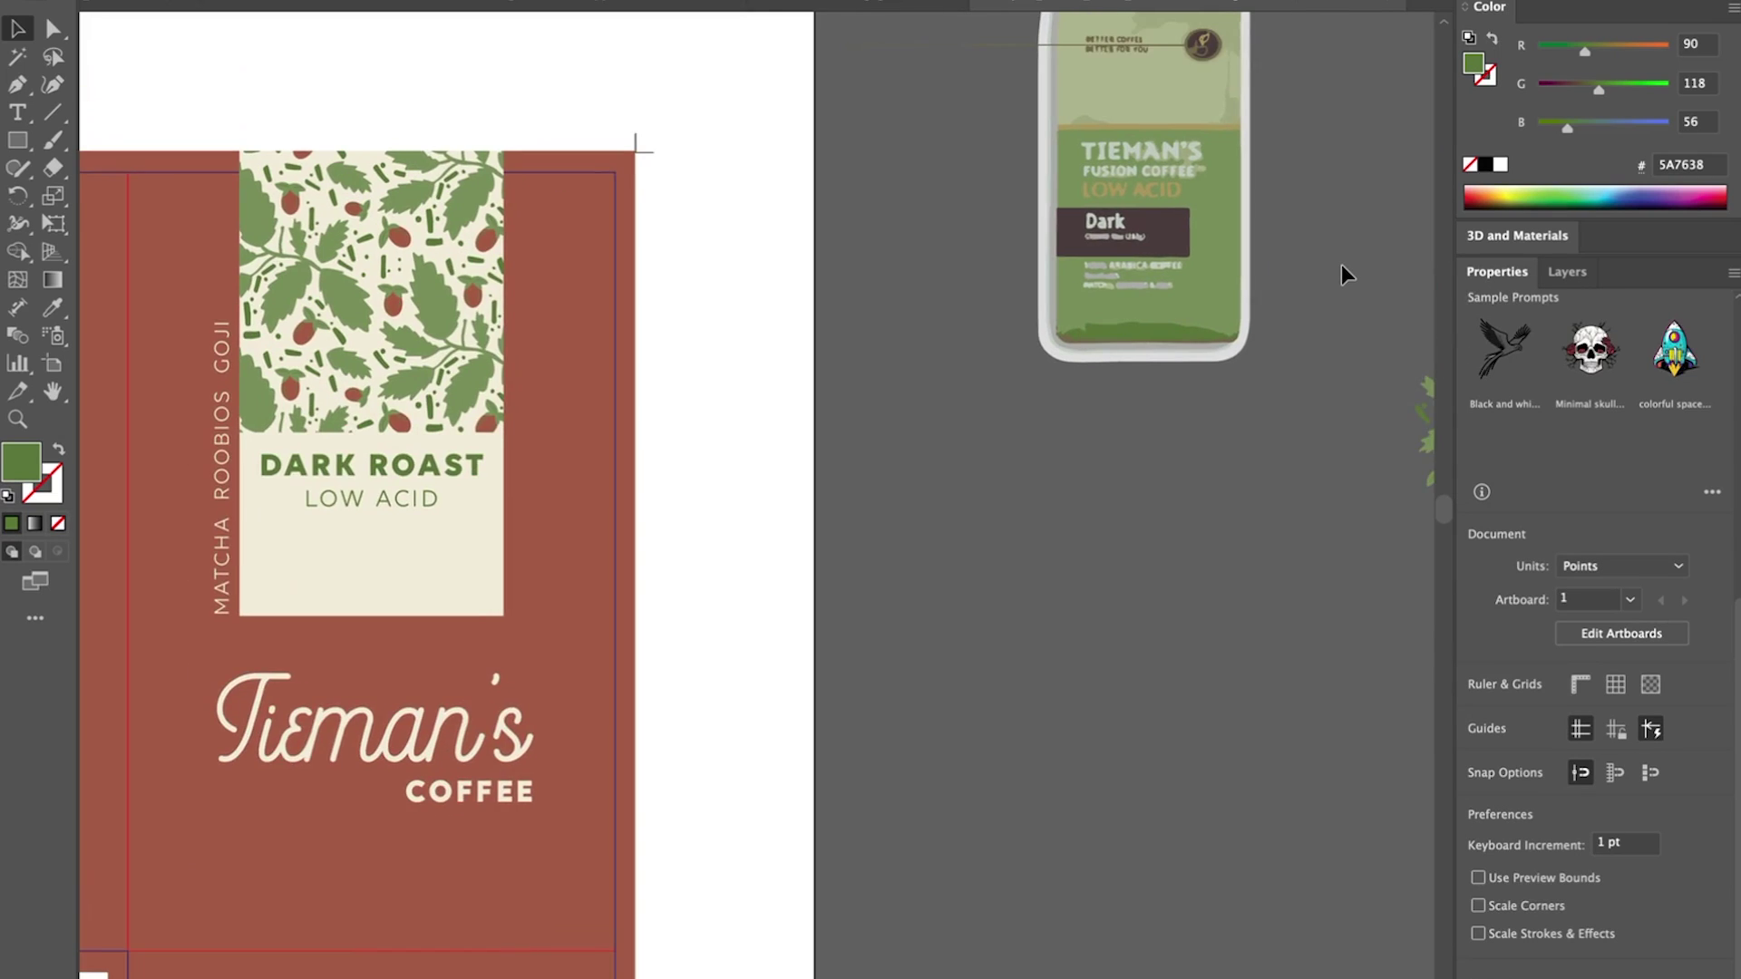
pyautogui.hscroll(-3, 897, 431)
pyautogui.click(640, 635)
pyautogui.hscroll(2, 640, 640)
pyautogui.doubleClick(543, 703)
pyautogui.doubleClick(522, 704)
pyautogui.write('FUSION')
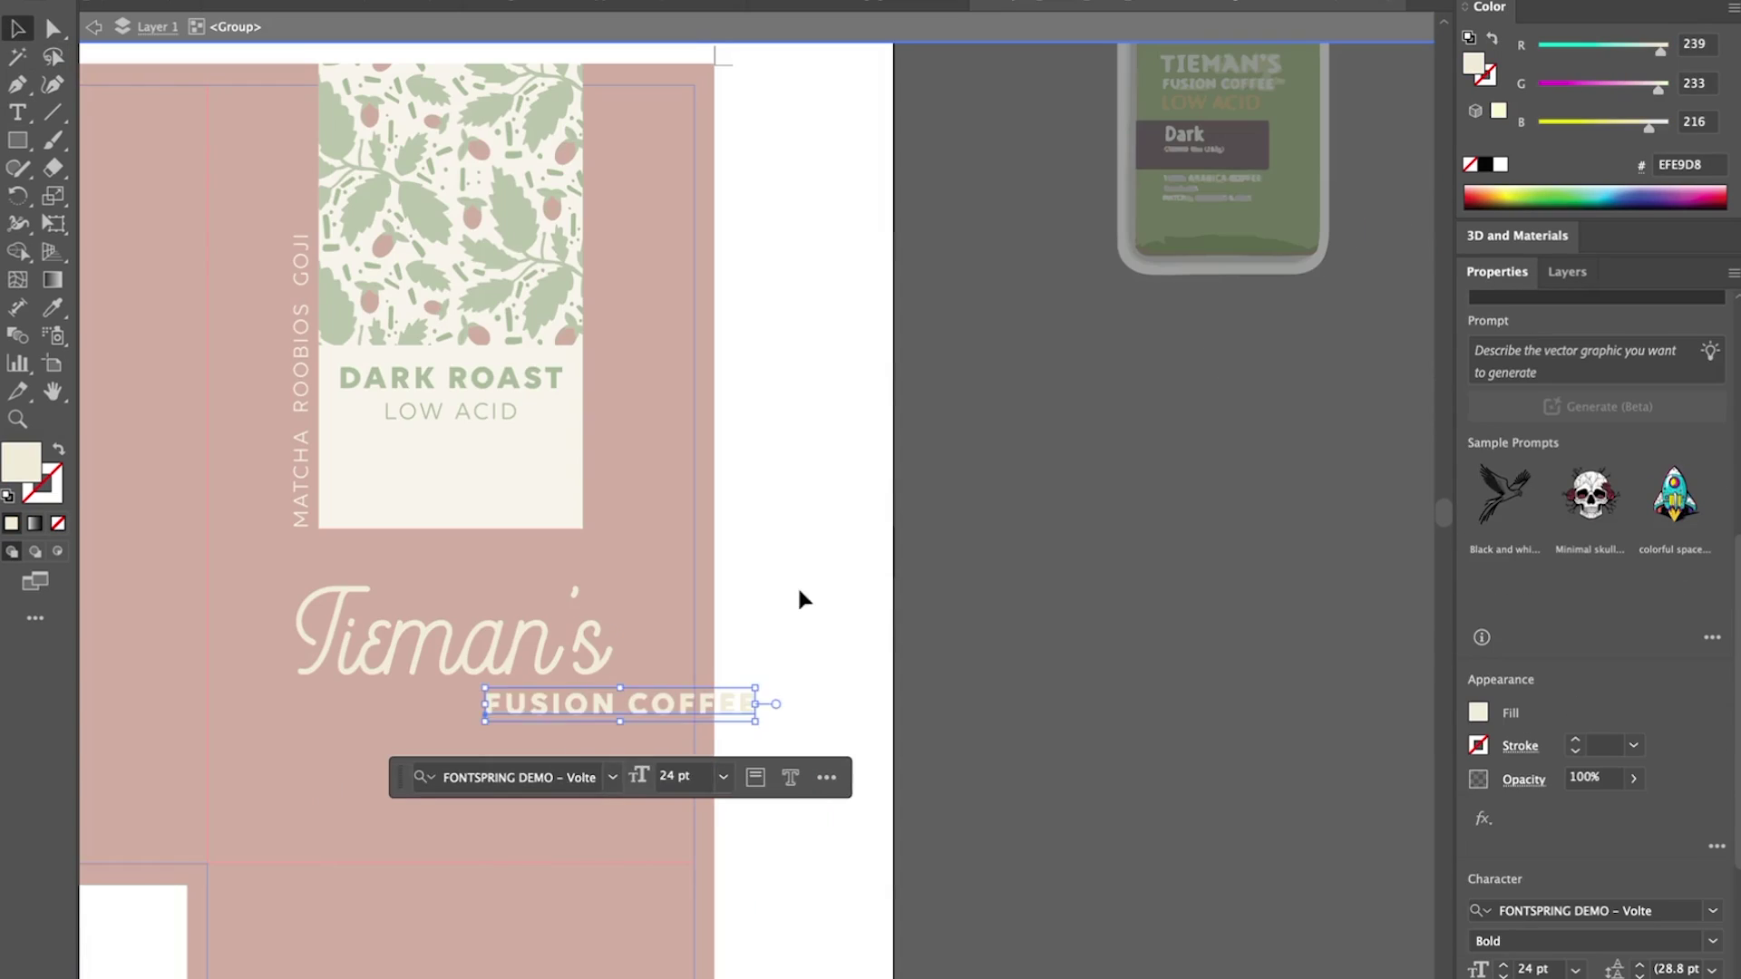
# Step: Scale FUSION COFFEE to 20 pt, align its end with the end of Tieman's and leave group editing
pyautogui.press('Escape')
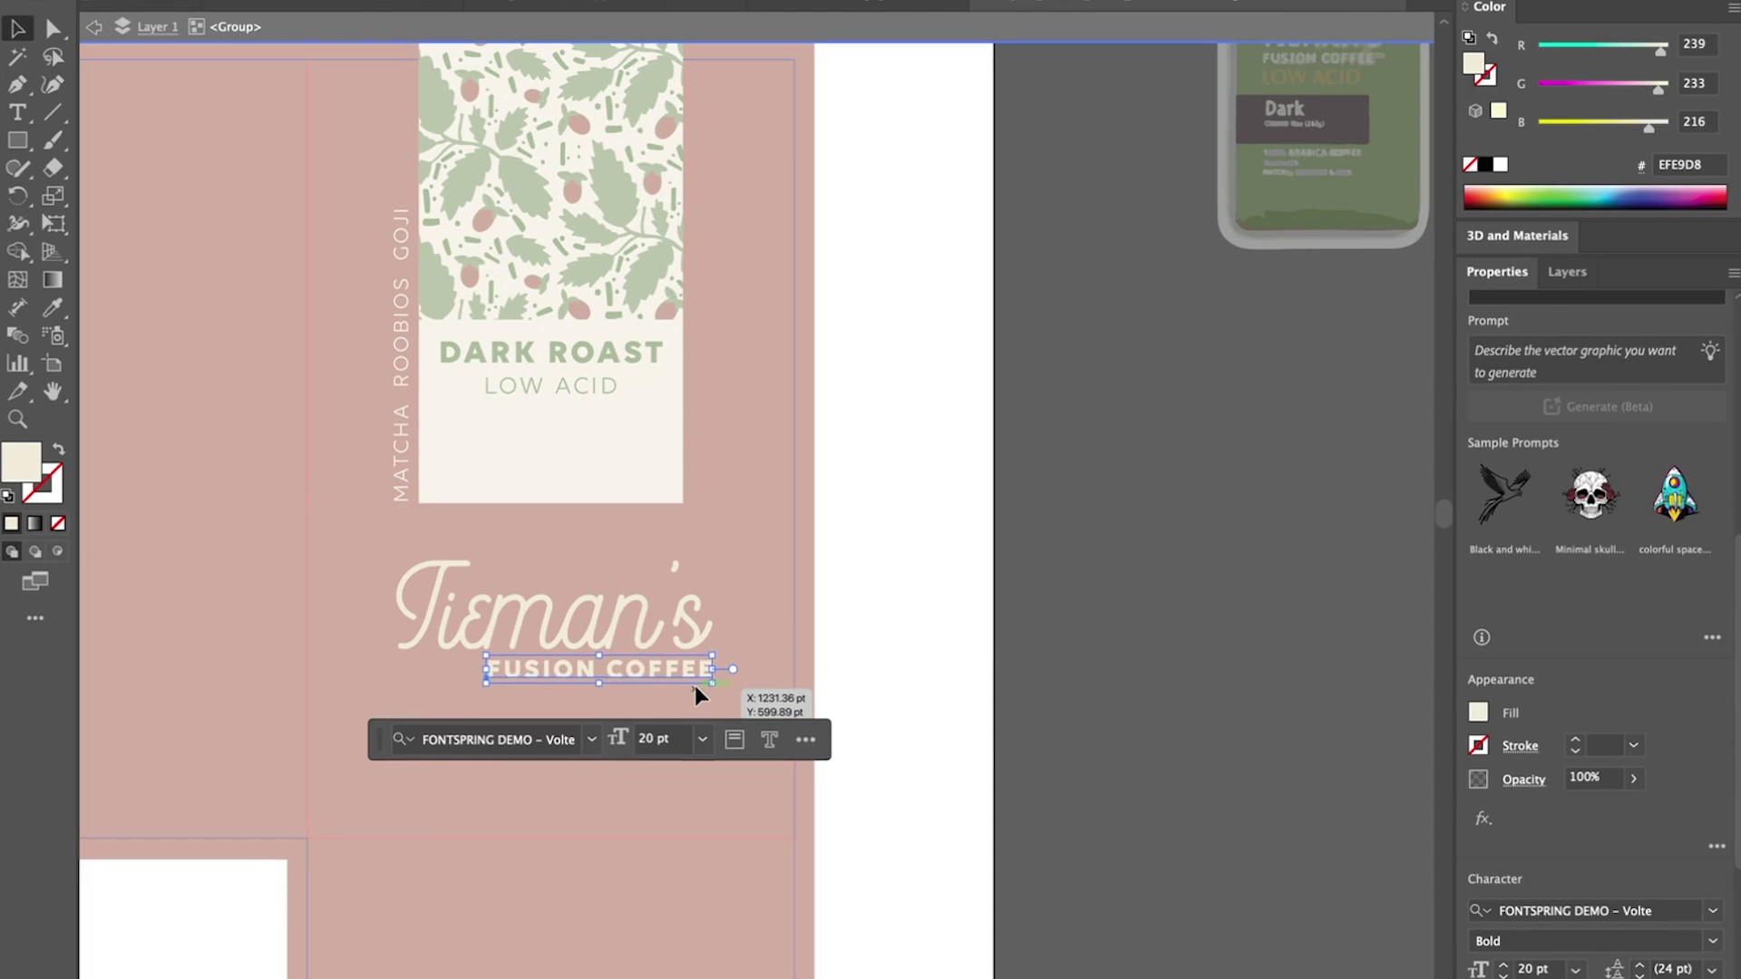
pyautogui.moveTo(695, 685); pyautogui.dragTo(716, 682)
pyautogui.press('Escape')
pyautogui.click(1061, 668)
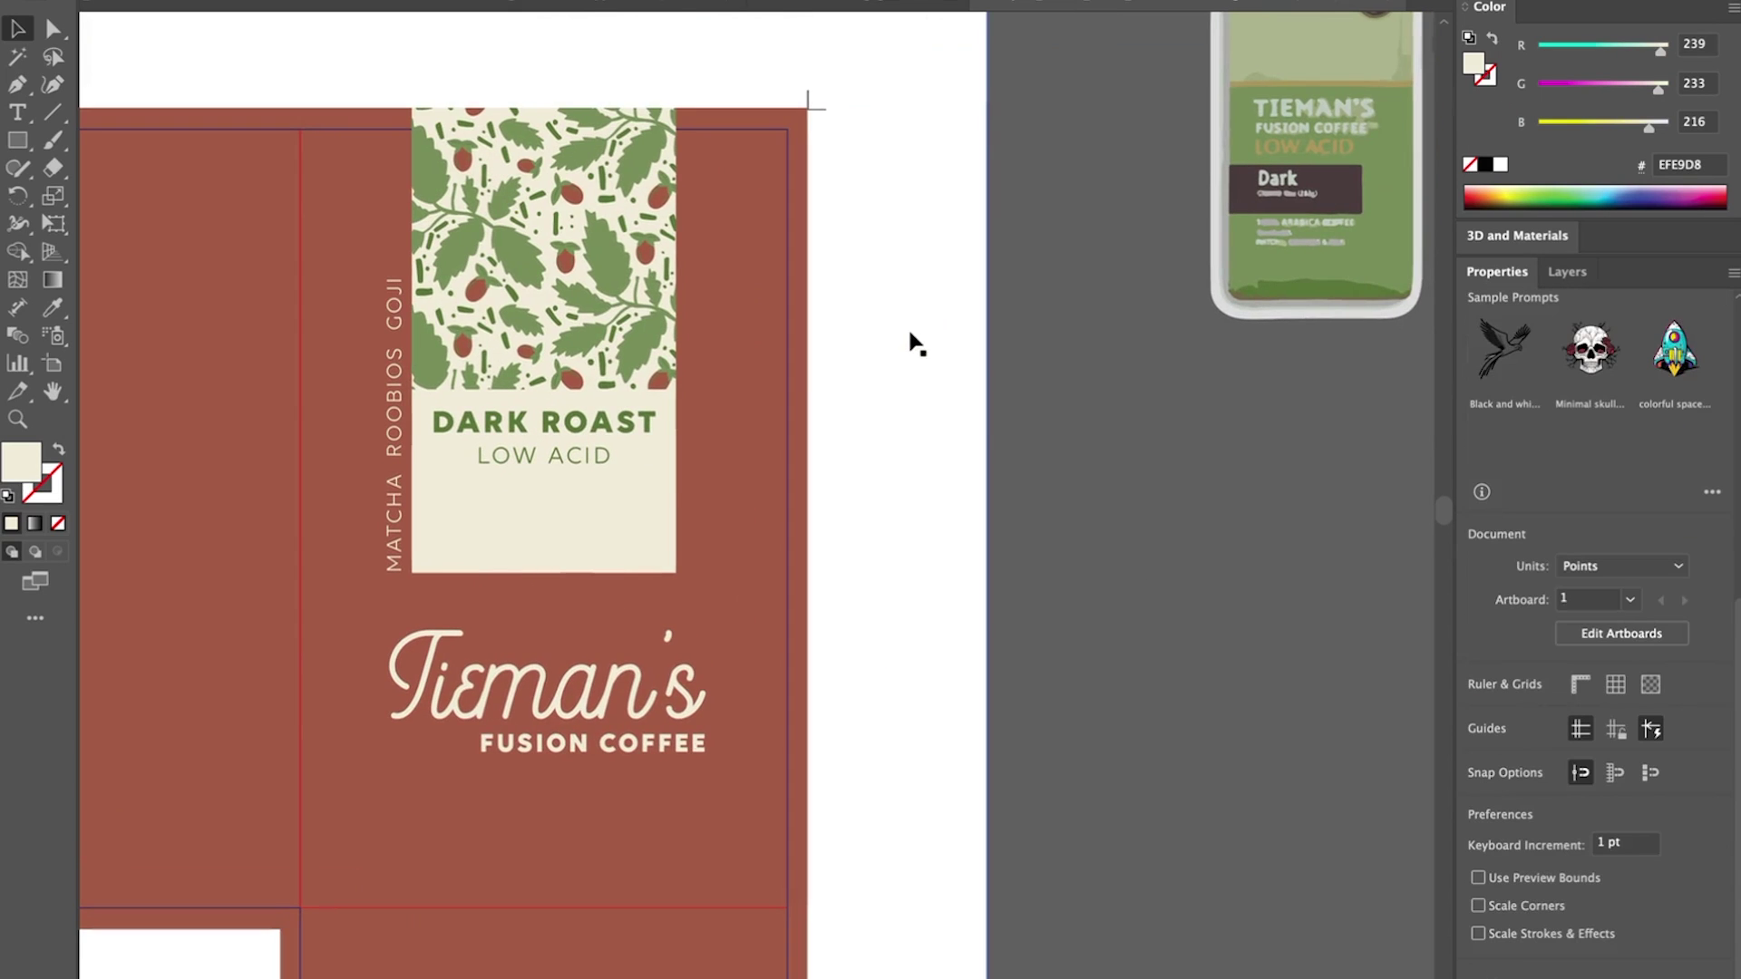
# Step: Duplicate LOW ACID below itself, change the copy to "100% ARABICA" with the % in Cabin, and centre it
pyautogui.moveTo(561, 461); pyautogui.dragTo(582, 490)
pyautogui.doubleClick(582, 490)
pyautogui.press('super+a')
pyautogui.write('100')
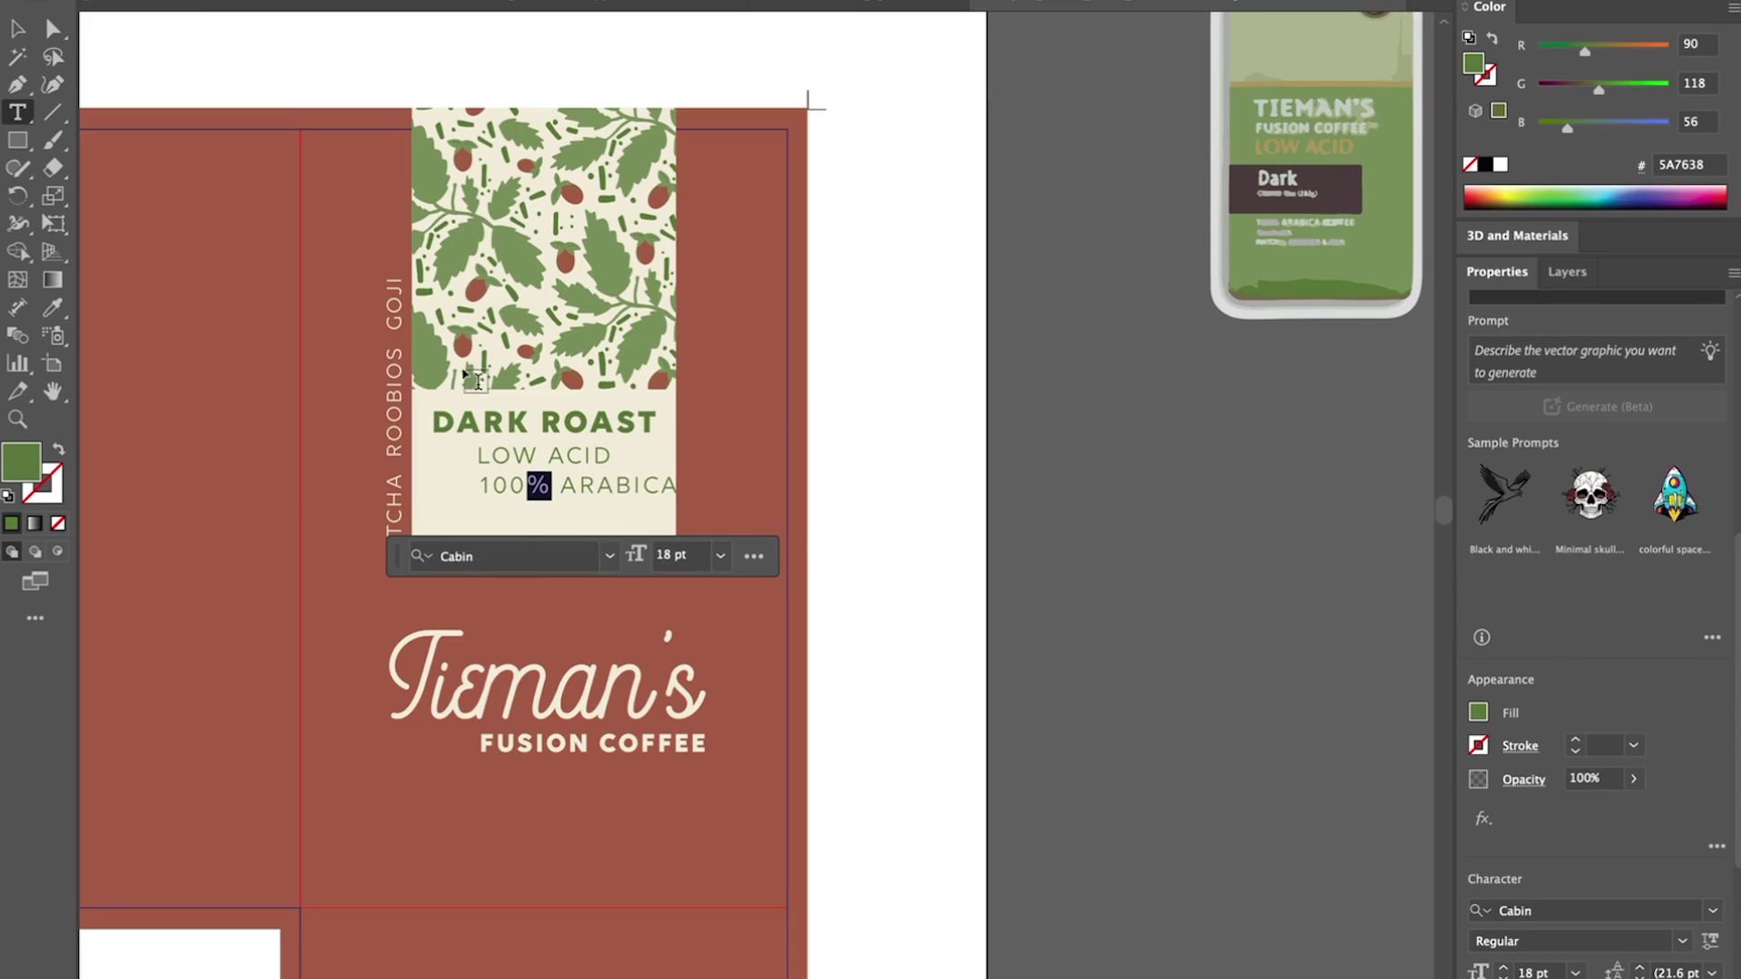
pyautogui.press('Escape')
pyautogui.click(920, 923)
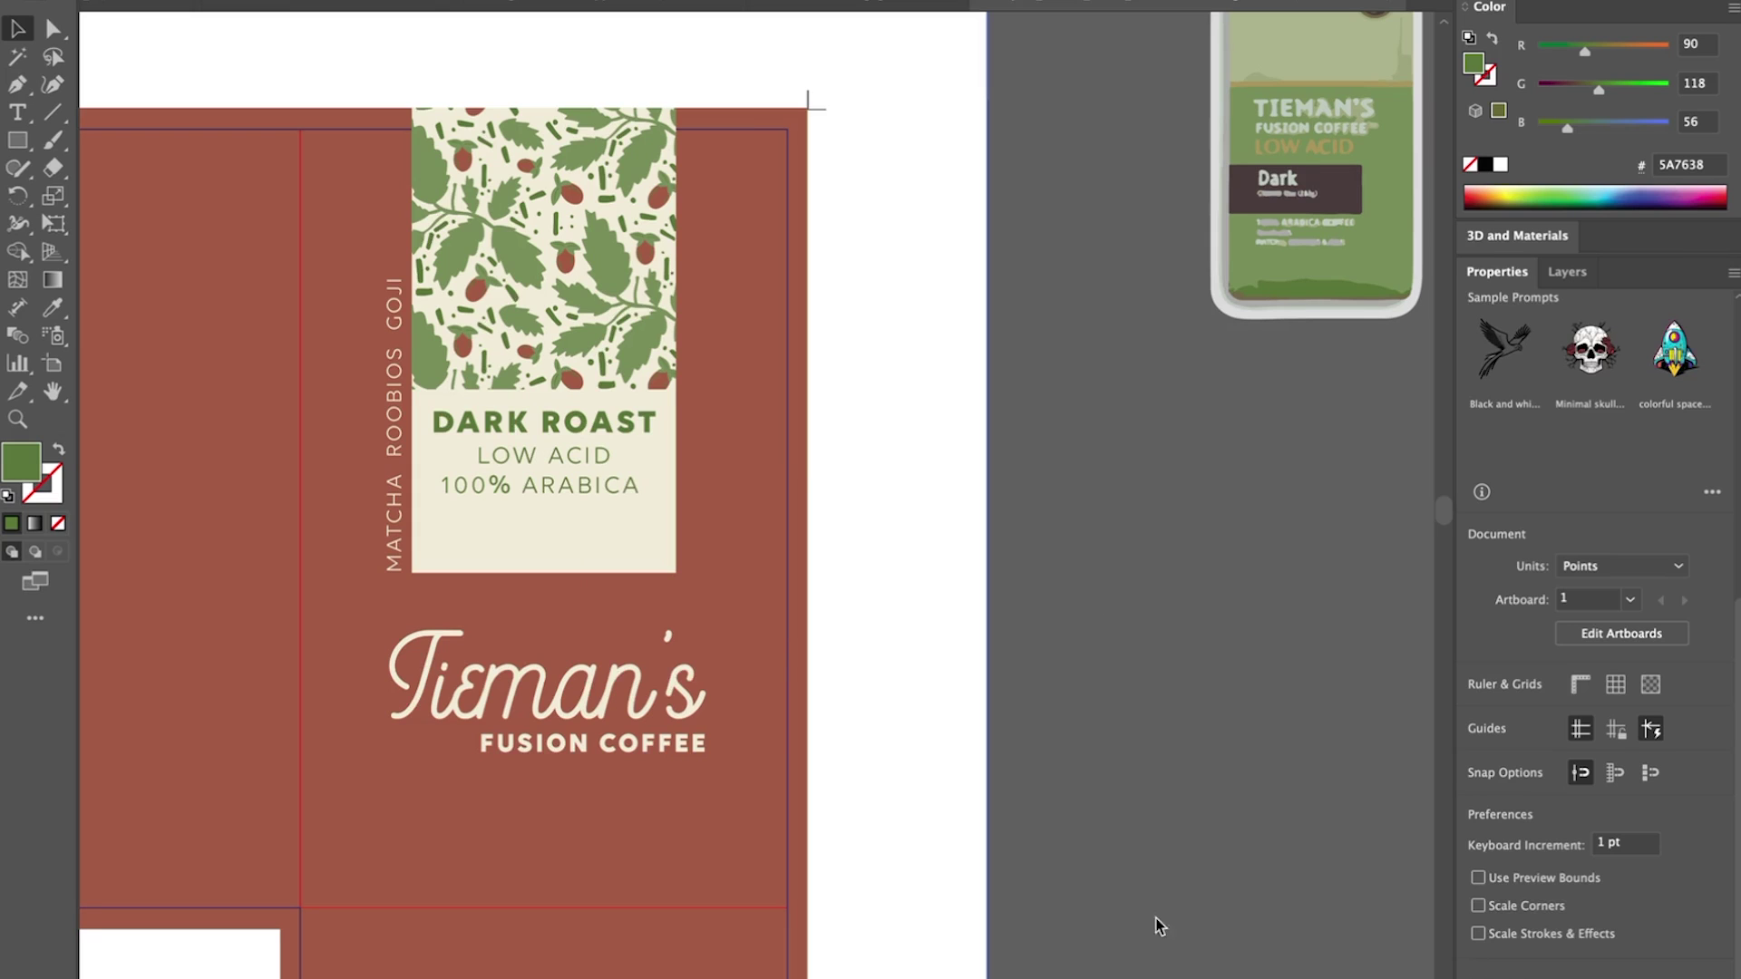
# Step: Raise the cream band's lower edge slightly and nudge the band's text lines up a little
pyautogui.click(570, 466)
pyautogui.click(696, 502)
pyautogui.click(672, 503)
pyautogui.moveTo(544, 571)
pyautogui.mouseDown()
pyautogui.moveTo(551, 542)
pyautogui.moveTo(544, 571)
pyautogui.mouseUp()
pyautogui.click(574, 481)
pyautogui.press('Down')
pyautogui.press('Down')
pyautogui.press('Down')
pyautogui.press('Down')
pyautogui.press('Up')
pyautogui.press('Up')
pyautogui.press('Up')
pyautogui.press('Up')
pyautogui.press('Up')
# Step: Rotate MATCHA ROOBIOS GOJI to horizontal, place it in front of the cream band below 100% ARABICA, and apply that line's green
pyautogui.click(560, 519)
pyautogui.click(394, 417)
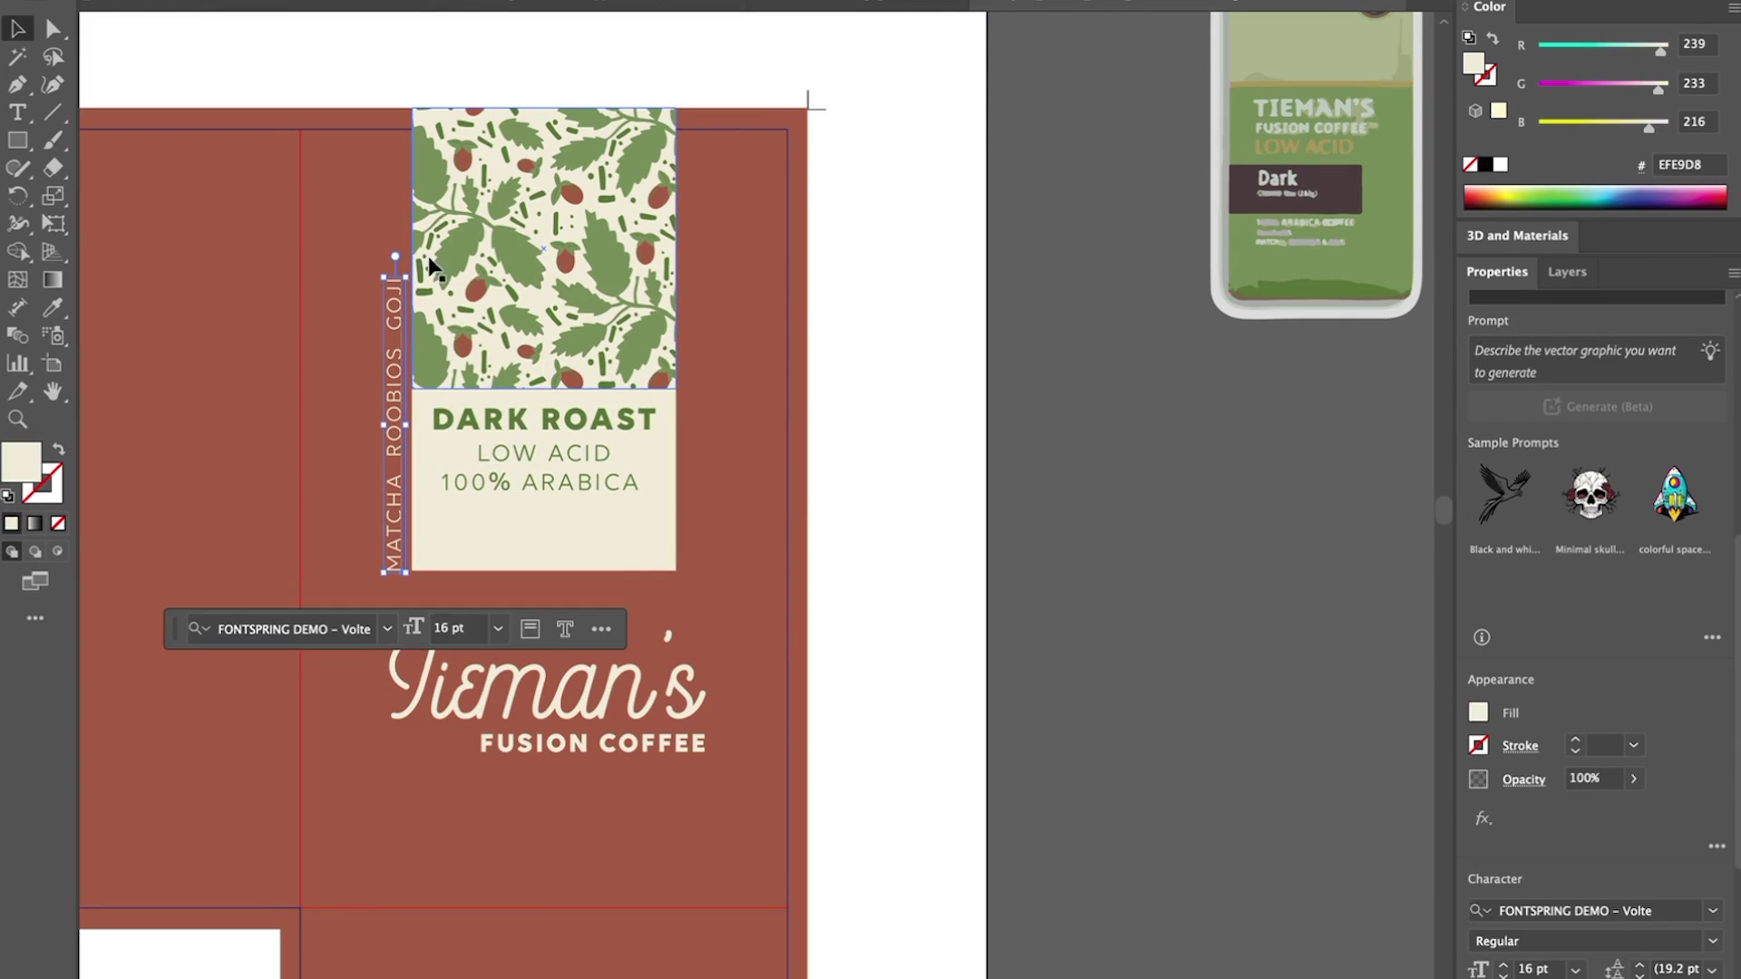
pyautogui.moveTo(421, 265); pyautogui.dragTo(501, 433)
pyautogui.moveTo(351, 421); pyautogui.dragTo(583, 541)
pyautogui.press('shift+super+bracketright')
pyautogui.press('i')
pyautogui.click(554, 483)
pyautogui.press('v')
# Step: Set MATCHA ROOBIOS GOJI to 12 pt, centre it under 100% ARABICA, and nudge the DARK ROAST text group down slightly
pyautogui.click(1575, 969)
pyautogui.keyDown('shift'); pyautogui.click(573, 483); pyautogui.keyUp('shift')
pyautogui.scroll(-5, 1588, 771)
pyautogui.click(1559, 905)
pyautogui.click(889, 508)
pyautogui.click(583, 475)
pyautogui.press('Down')
pyautogui.press('Down')
pyautogui.click(982, 544)
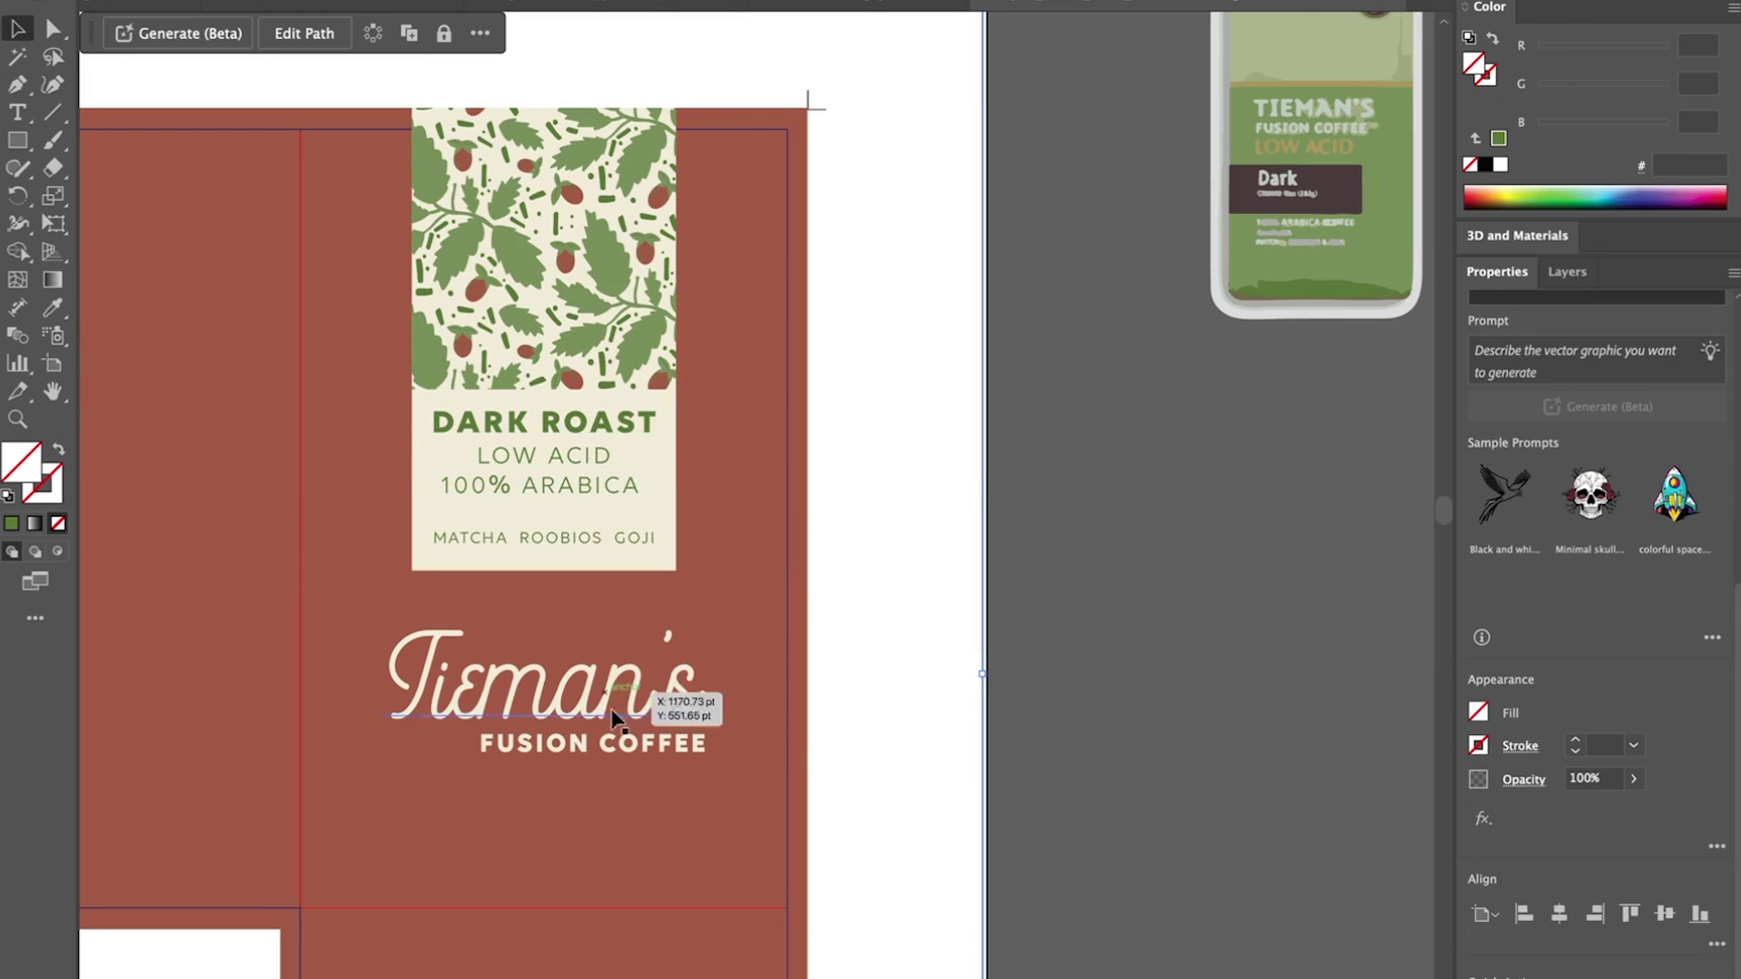
# Step: Duplicate MATCHA ROOBIOS GOJI just above itself, change the copy to "INFUSED WITH:" and centre it over the original line
pyautogui.doubleClick(580, 522)
pyautogui.press('super+a')
pyautogui.write('INF')
pyautogui.moveTo(557, 540)
pyautogui.keyDown('alt'); pyautogui.mouseDown()
pyautogui.moveTo(583, 516)
pyautogui.moveTo(541, 536)
pyautogui.mouseUp(); pyautogui.keyUp('alt')
pyautogui.press('Escape')
pyautogui.keyDown('shift'); pyautogui.click(632, 523); pyautogui.keyUp('shift')
pyautogui.click(1512, 912)
pyautogui.click(889, 508)
# Step: Inside the DARK ROAST text group, set LOW ACID and 100% ARABICA to 12 pt and centre them on each other
pyautogui.doubleClick(555, 457)
pyautogui.keyDown('shift'); pyautogui.click(555, 486); pyautogui.keyUp('shift')
pyautogui.doubleClick(889, 508)
pyautogui.click(531, 485)
pyautogui.doubleClick(554, 460)
pyautogui.keyDown('shift'); pyautogui.click(555, 487); pyautogui.keyUp('shift')
pyautogui.scroll(-5, 1578, 725)
pyautogui.click(1560, 916)
# Step: Leave group editing and ungroup the DARK ROAST, LOW ACID and 100% ARABICA lines
pyautogui.click(632, 424)
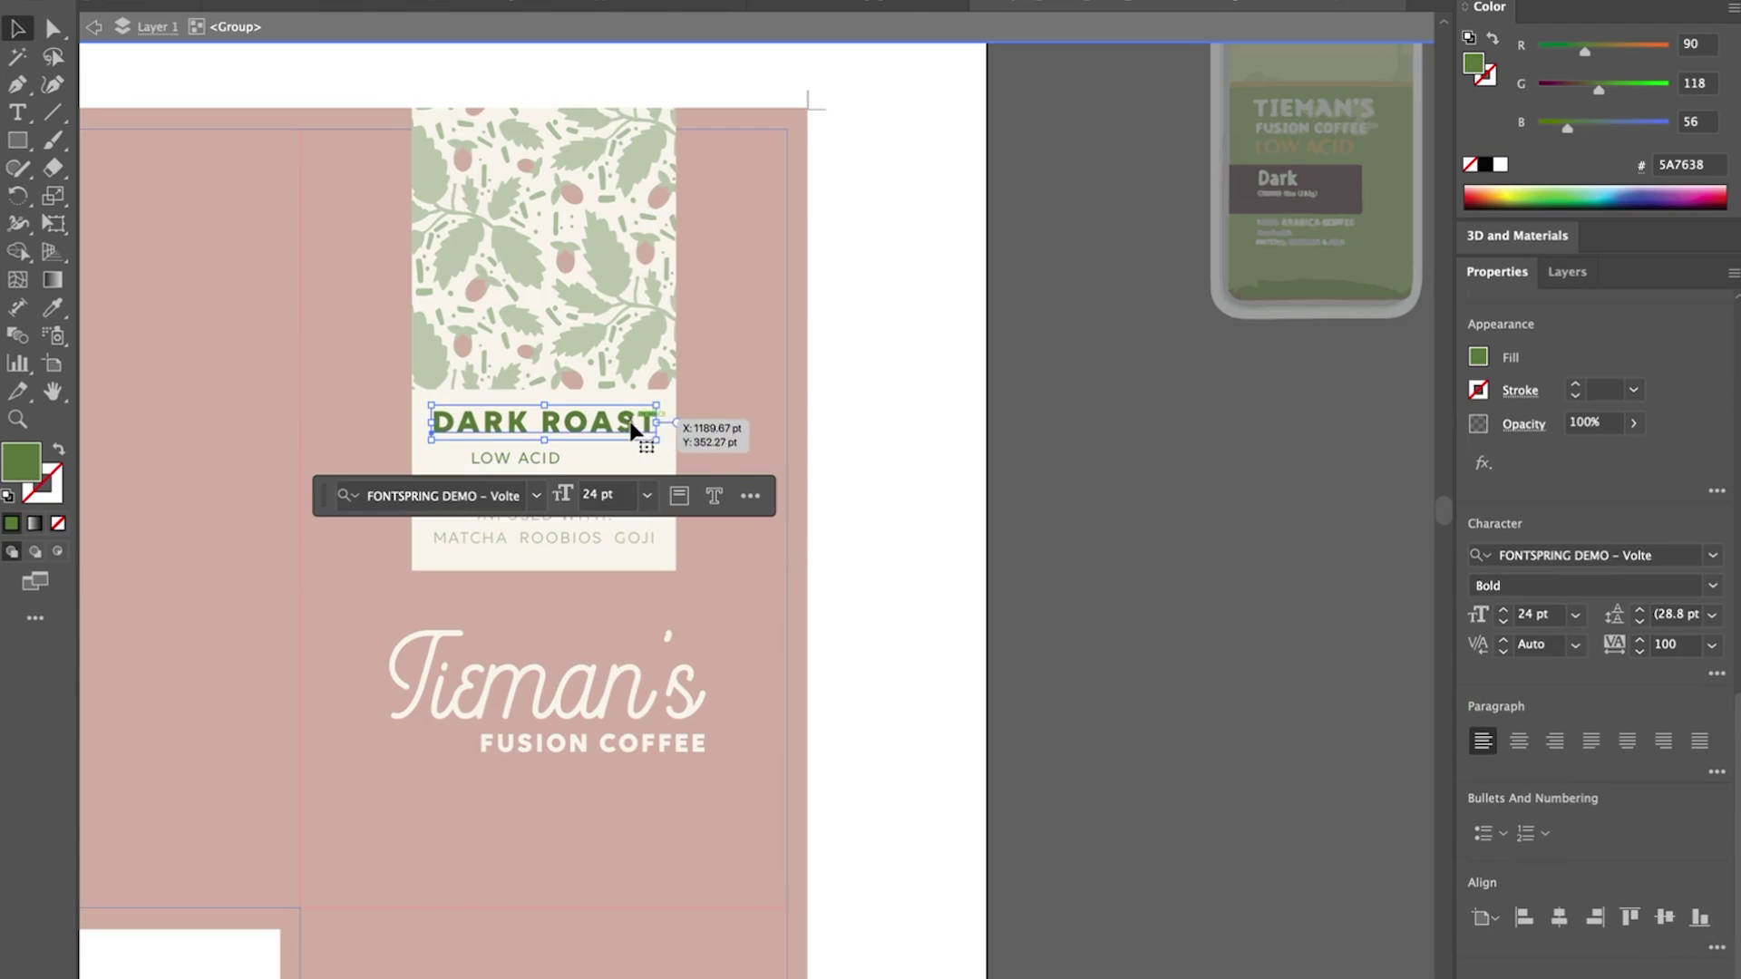
pyautogui.doubleClick(889, 508)
pyautogui.click(576, 422)
pyautogui.press('super+shift+g')
pyautogui.click(888, 508)
# Step: Select the text lines in the cream band and centre them horizontally with DARK ROAST
pyautogui.click(621, 516)
pyautogui.keyDown('shift'); pyautogui.click(590, 537); pyautogui.keyUp('shift')
pyautogui.keyDown('shift'); pyautogui.click(542, 459); pyautogui.keyUp('shift')
pyautogui.click(889, 507)
pyautogui.keyDown('shift'); pyautogui.click(571, 517); pyautogui.keyUp('shift')
pyautogui.keyDown('shift'); pyautogui.click(547, 489); pyautogui.keyUp('shift')
pyautogui.keyDown('shift'); pyautogui.click(544, 461); pyautogui.keyUp('shift')
pyautogui.keyDown('shift'); pyautogui.click(602, 426); pyautogui.keyUp('shift')
pyautogui.scroll(-5, 1578, 725)
pyautogui.click(1559, 916)
pyautogui.click(888, 508)
# Step: Distribute the four small text lines below DARK ROAST with even vertical spacing
pyautogui.click(587, 539)
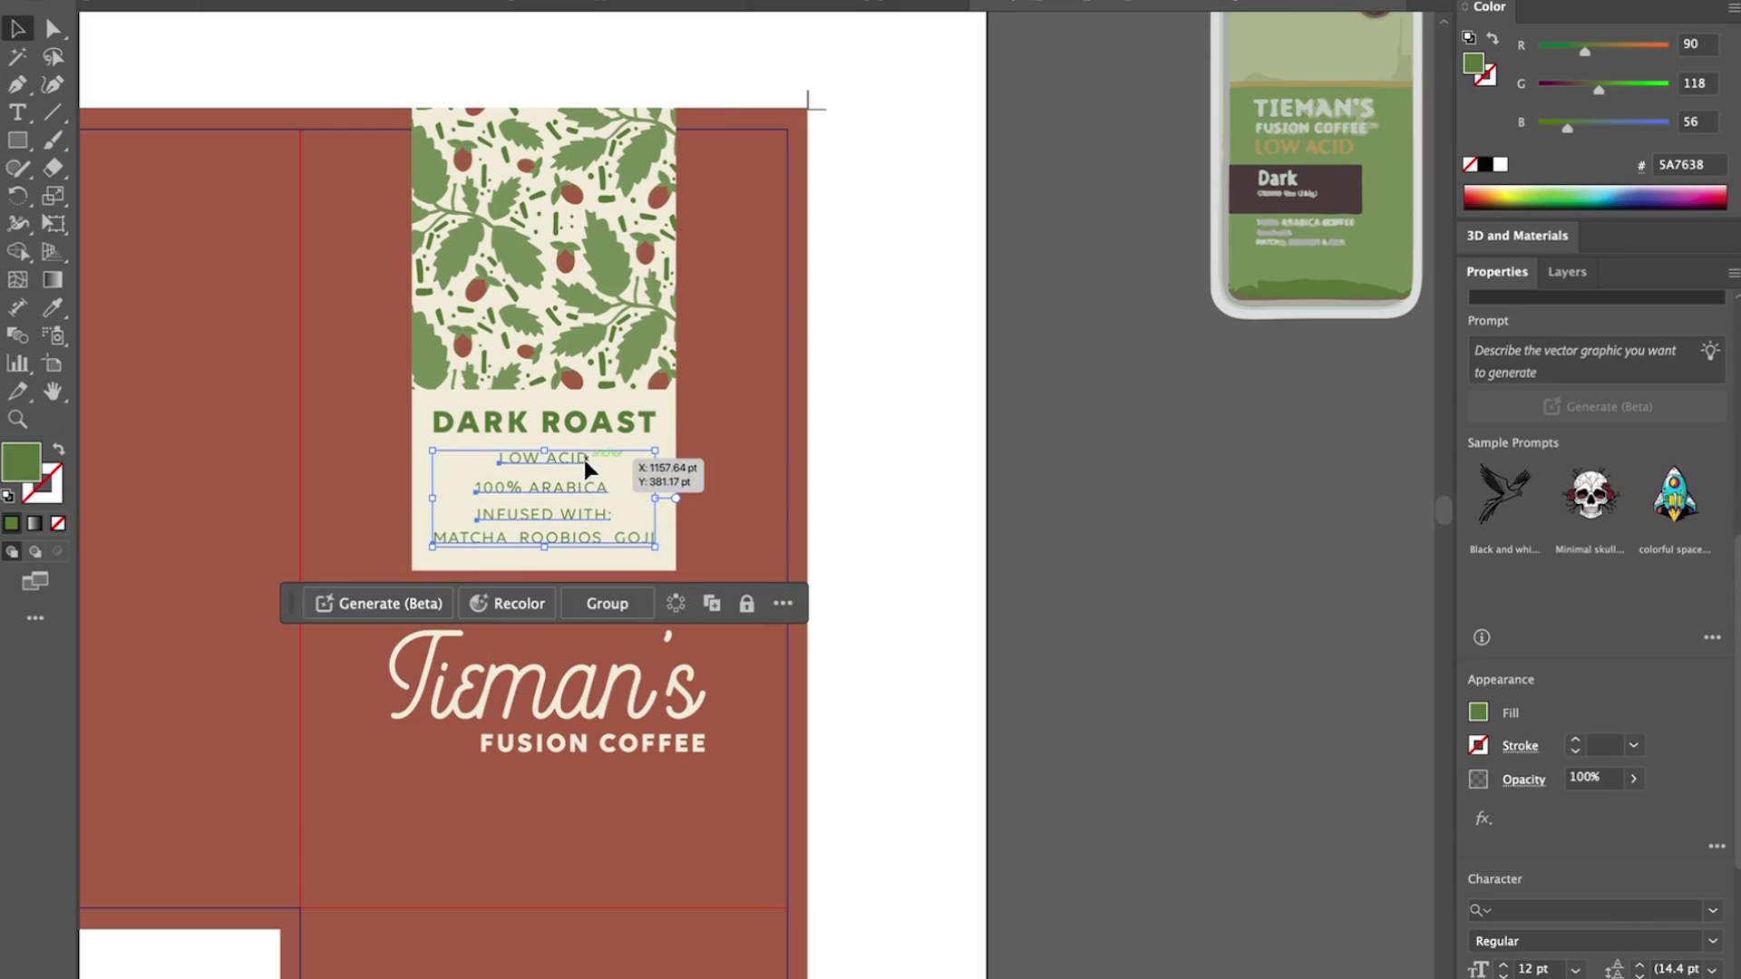
pyautogui.scroll(-5, 1671, 825)
pyautogui.click(1066, 403)
# Step: Change 100% ARABICA to "100% ARABICA COFFEE" and centre the line in the band
pyautogui.hotkey('ctrl', '+')
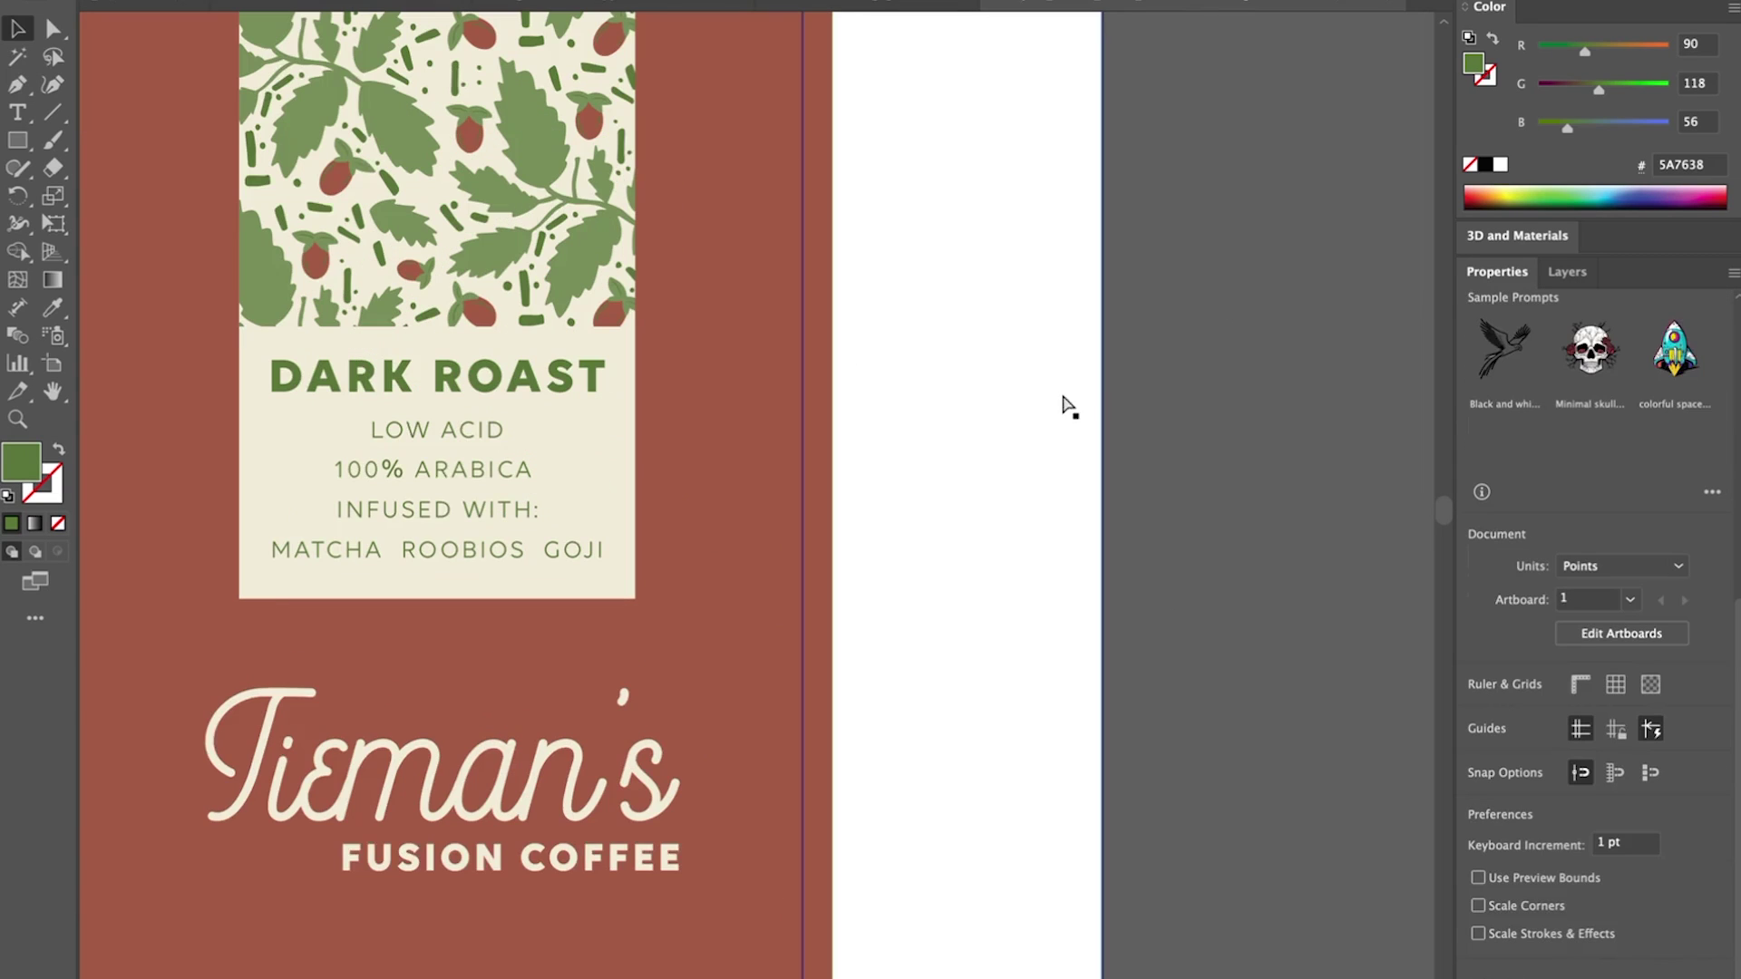
pyautogui.tripleClick(460, 469)
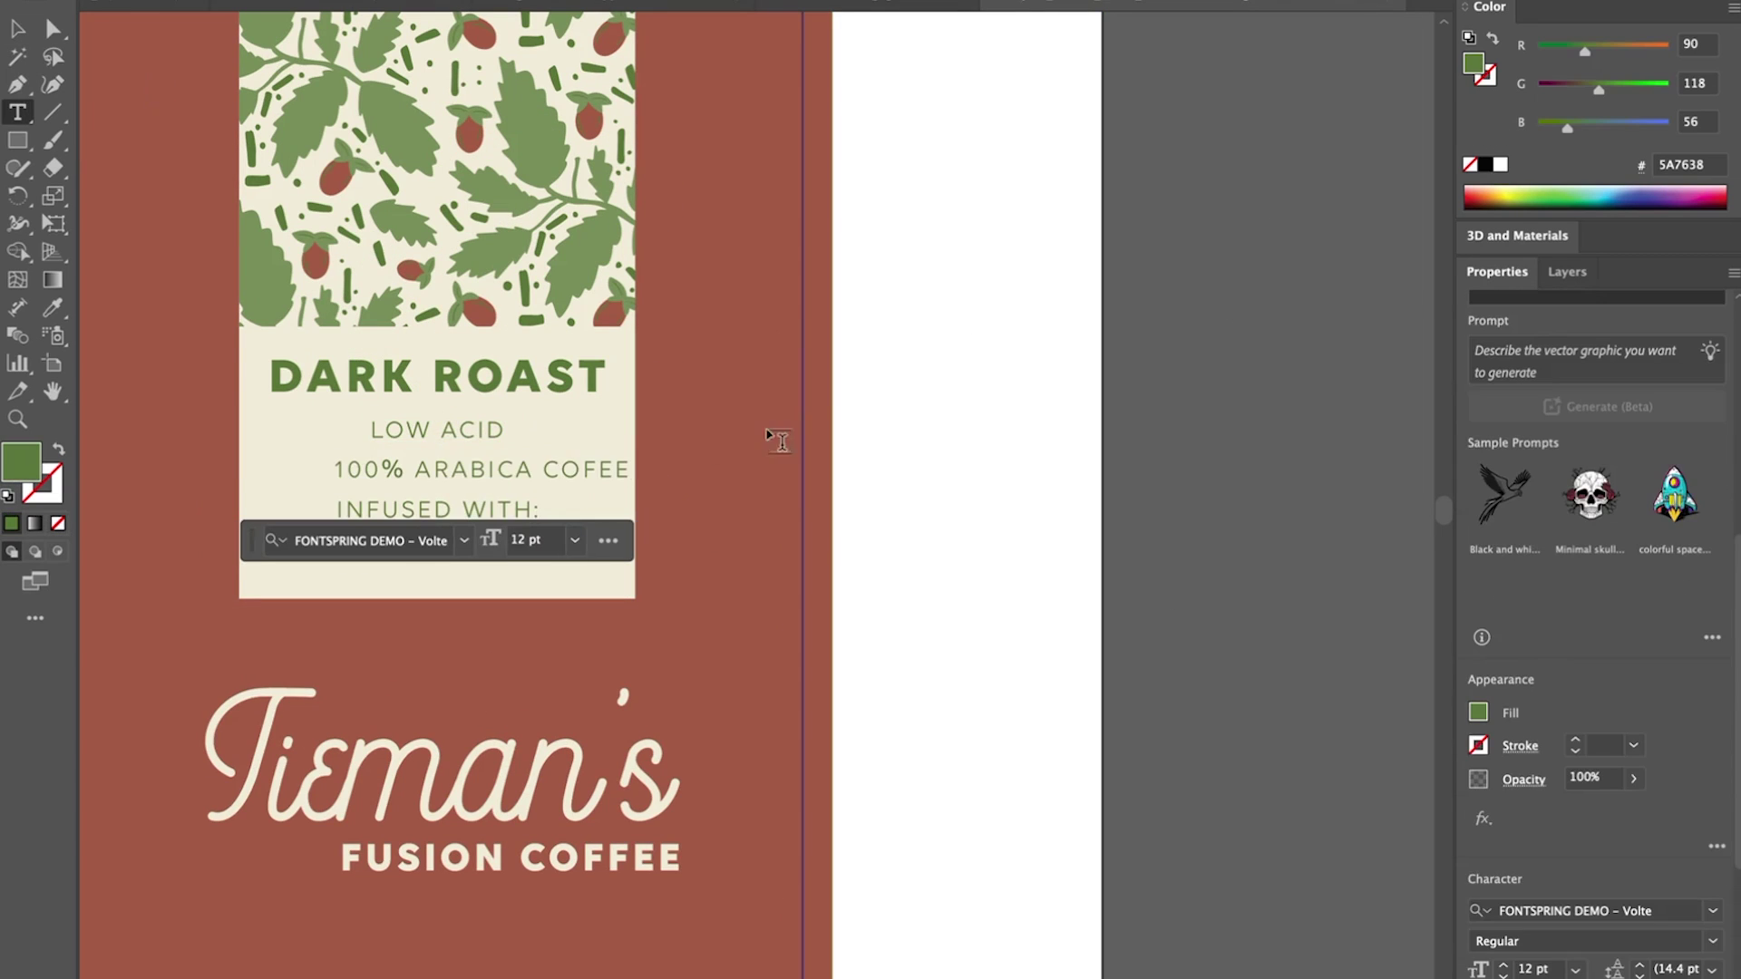
pyautogui.press('Escape')
pyautogui.click(1240, 368)
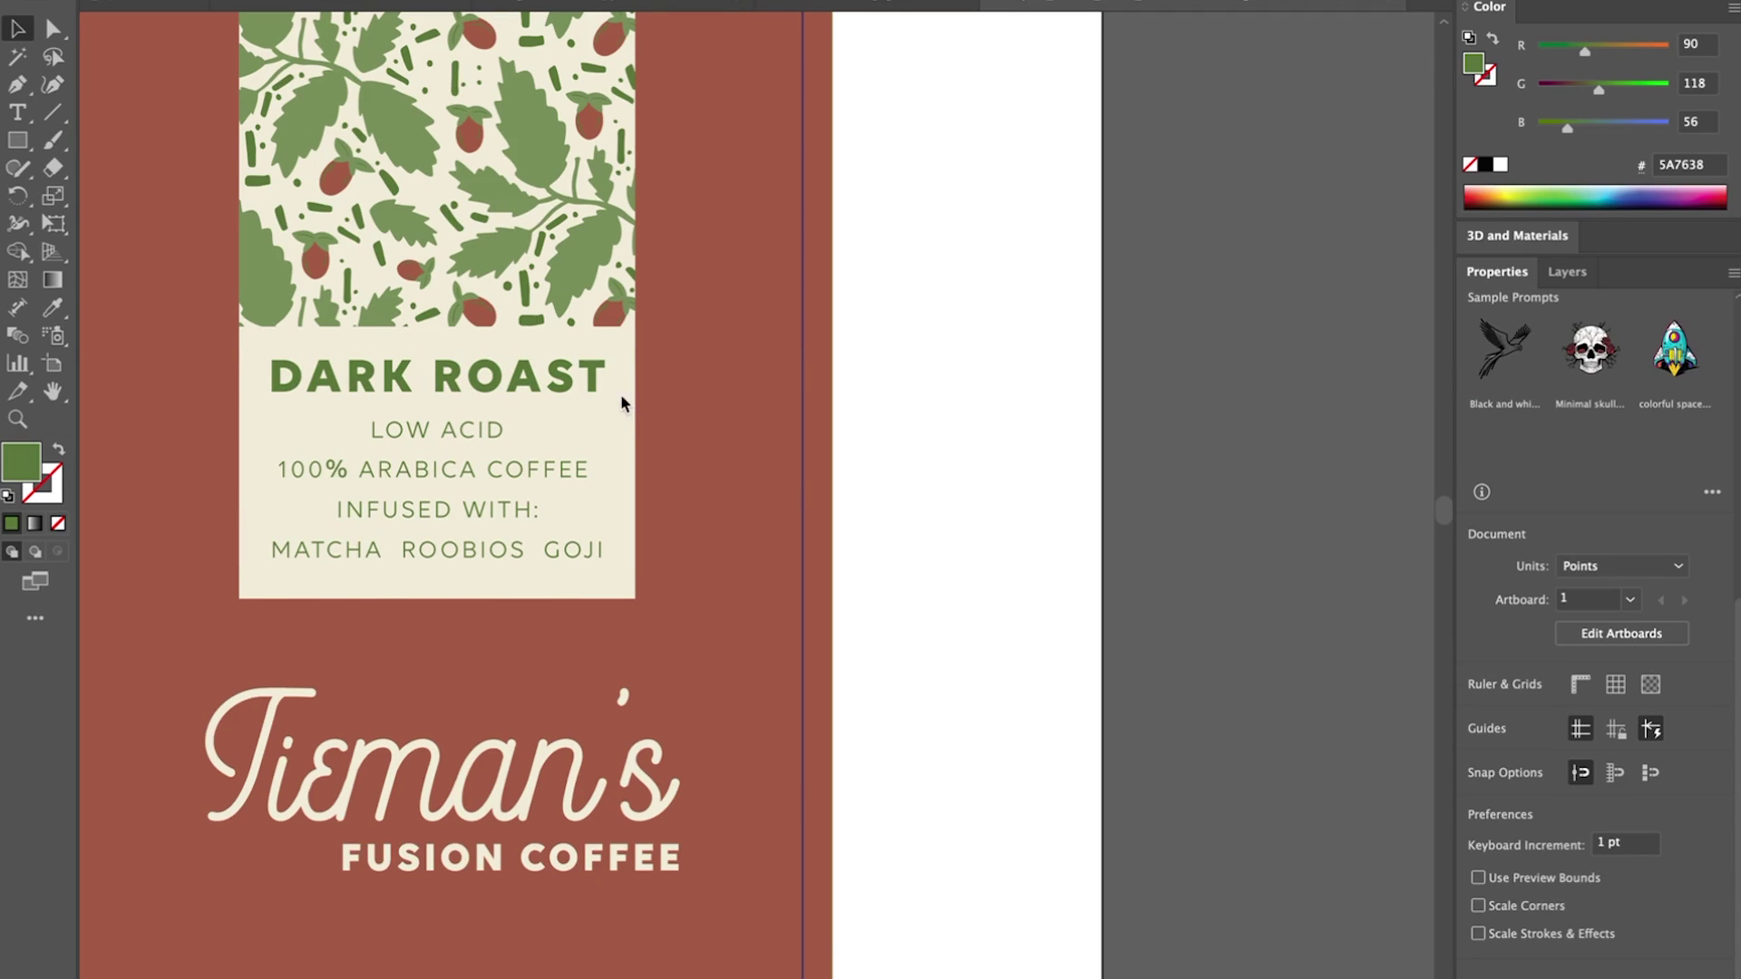
# Step: Change the ingredient line to "MATCHA • ROOBIOS • GOJI" with bullet separators and centre it with LOW ACID
pyautogui.doubleClick(399, 550)
pyautogui.press('Escape')
pyautogui.keyDown('shift'); pyautogui.click(437, 430); pyautogui.keyUp('shift')
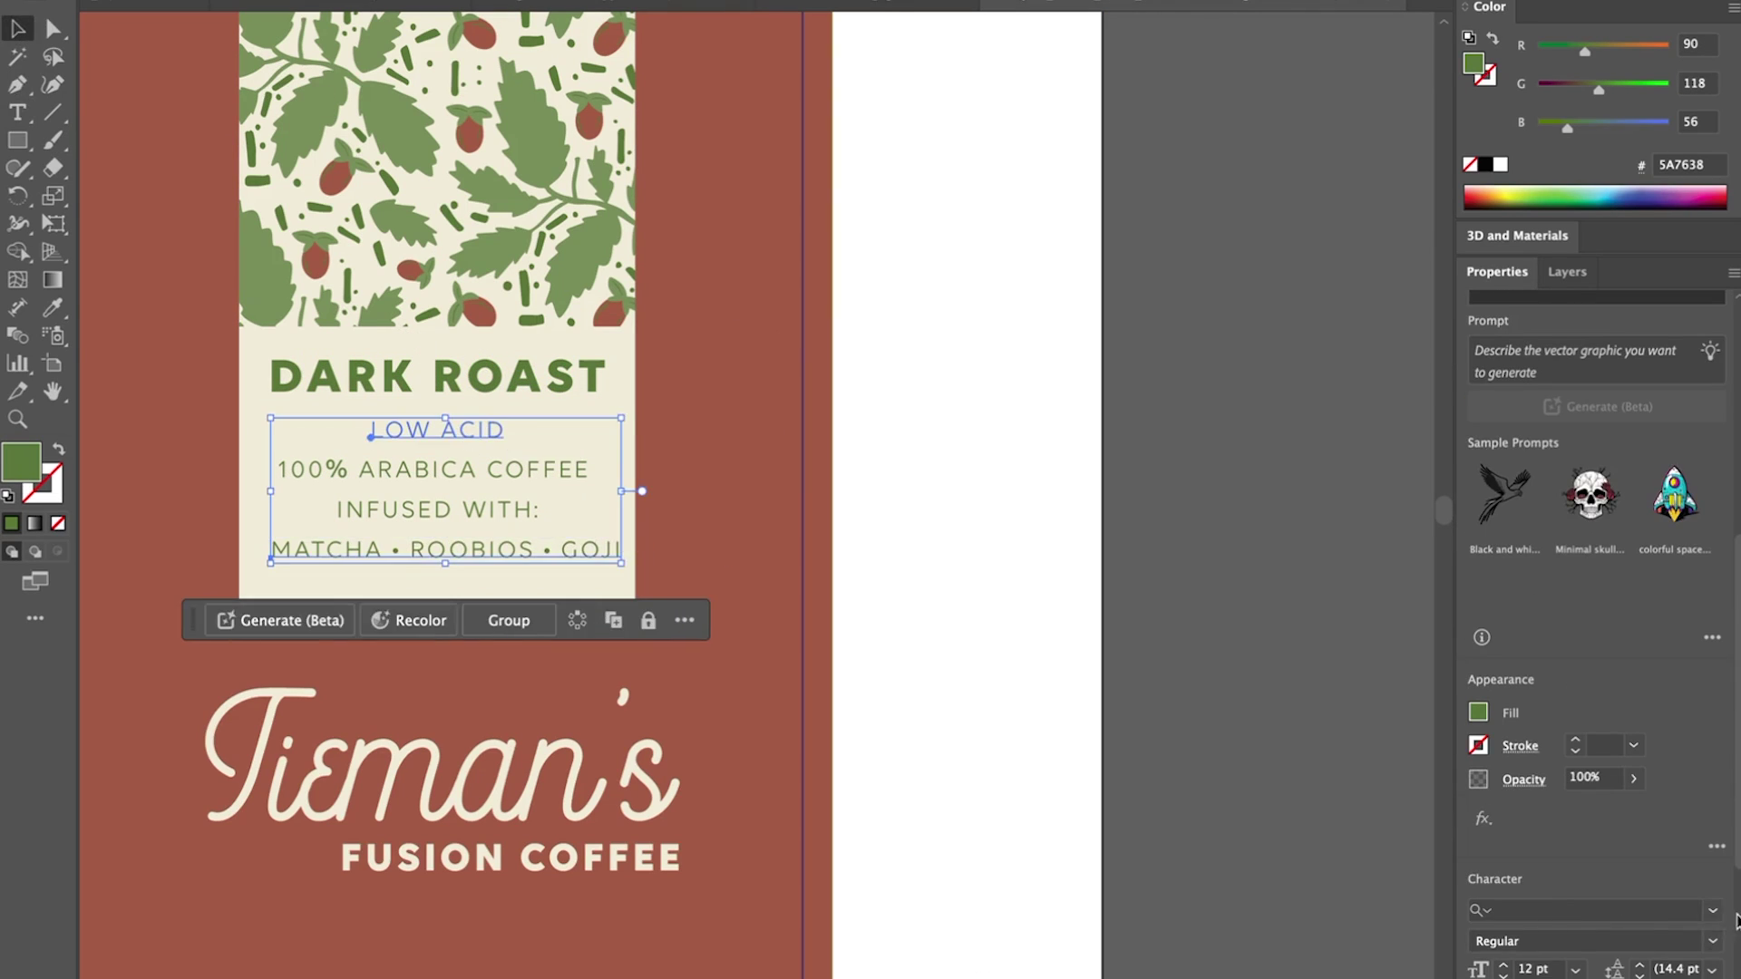
pyautogui.moveTo(562, 551); pyautogui.dragTo(556, 552)
pyautogui.click(829, 414)
pyautogui.click(1139, 278)
# Step: Add the text line "WHOLE BEAN 10OZ" near the lower edge of the front panel, below the brand lettering
pyautogui.press('super+minus')
pyautogui.scroll(-3, 218, 342)
pyautogui.hscroll(-3, 217, 342)
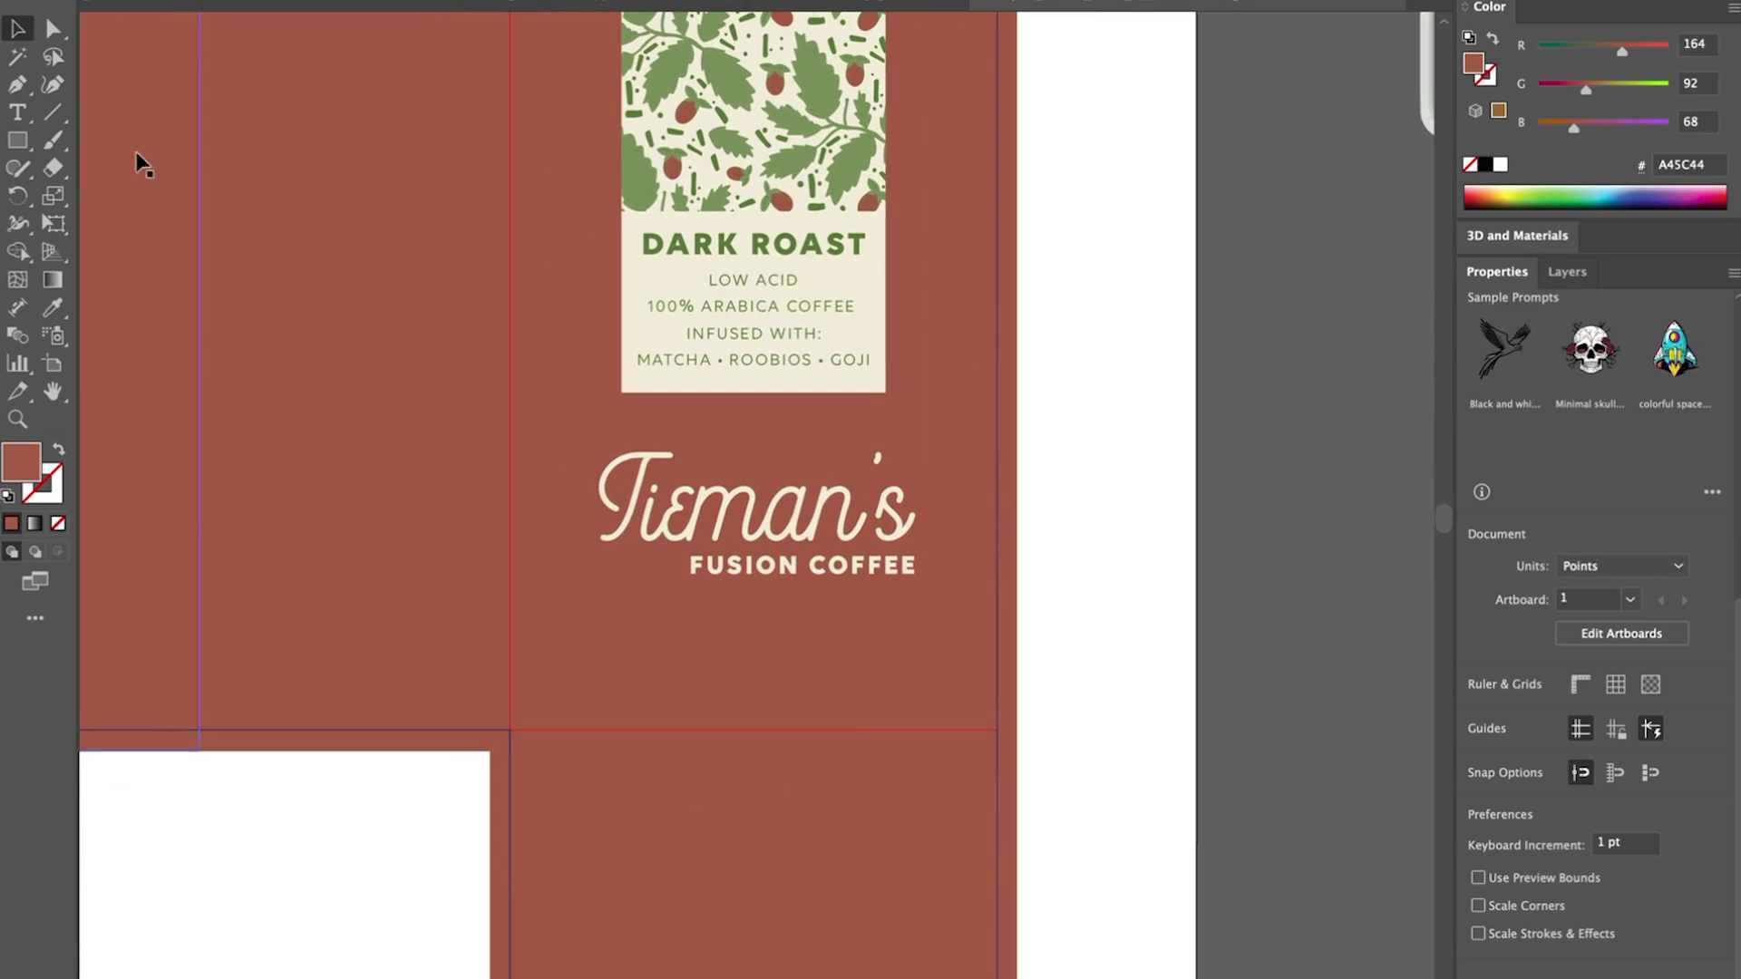
pyautogui.press('t')
pyautogui.click(596, 671)
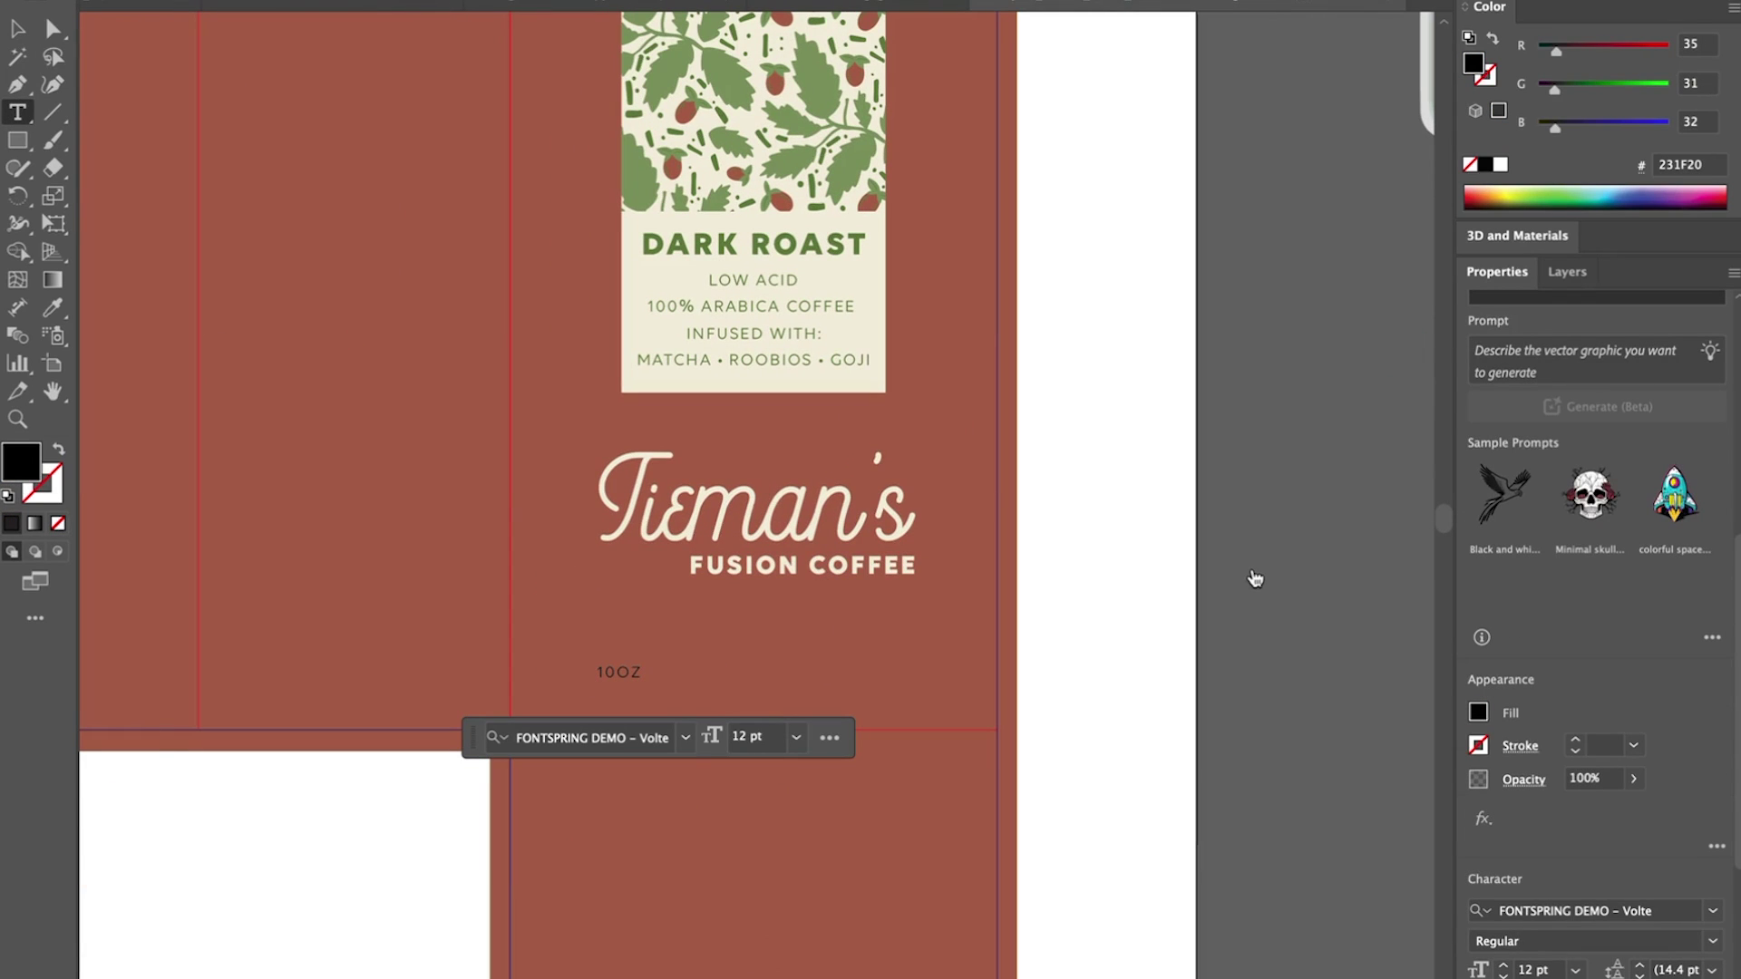
pyautogui.click(598, 672)
pyautogui.write('WHOLE BEAN')
# Step: Give WHOLE BEAN 10OZ the cream band's colour and centre it under the Tieman's lettering
pyautogui.press('super+a')
pyautogui.click(52, 308)
pyautogui.click(782, 357)
pyautogui.click(875, 328)
pyautogui.click(18, 29)
pyautogui.keyDown('shift'); pyautogui.click(943, 680); pyautogui.keyUp('shift')
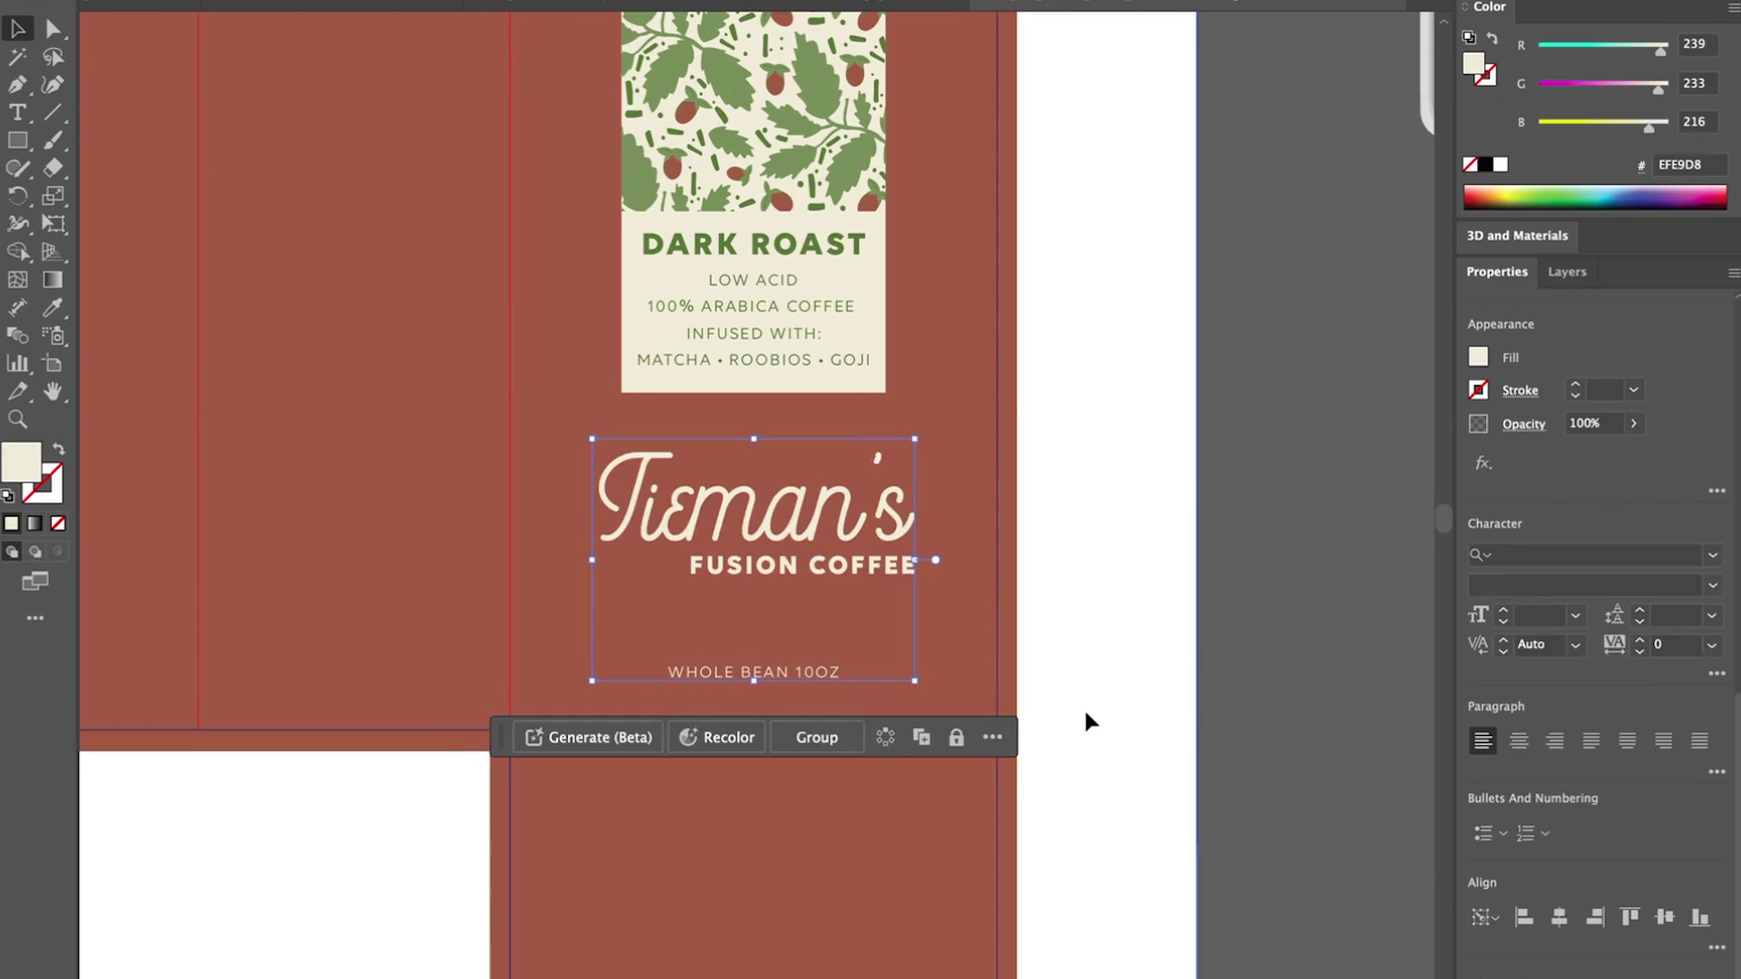
pyautogui.click(1042, 649)
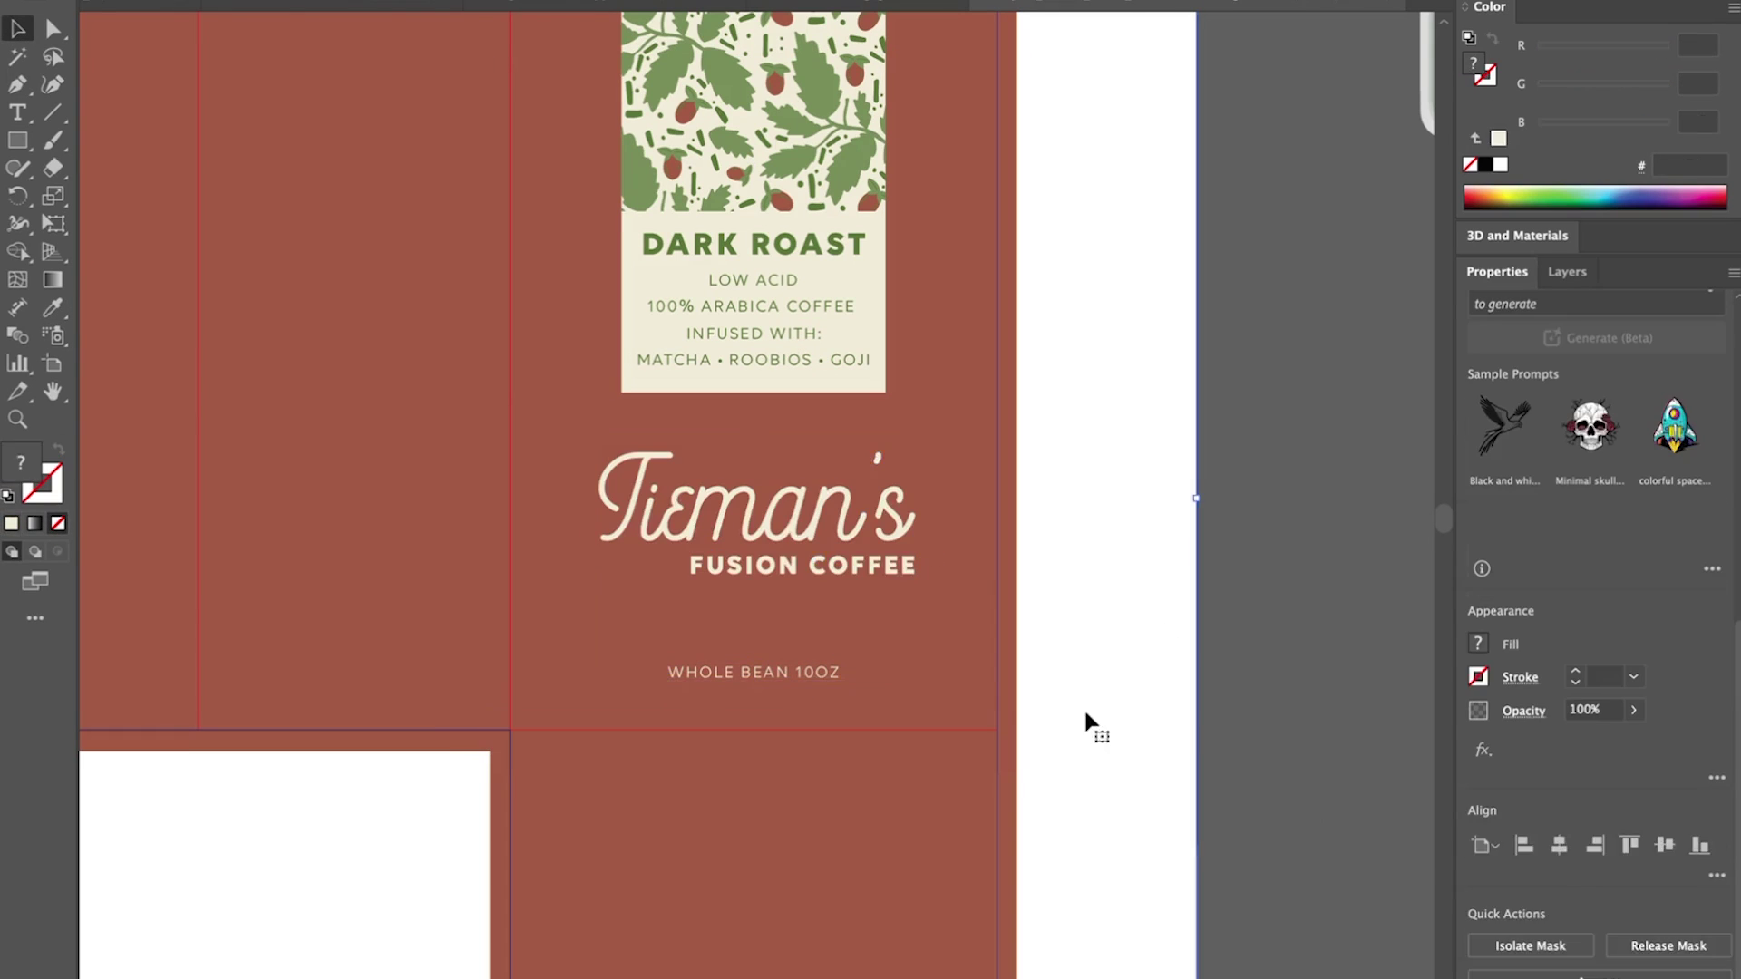
# Step: Select the four small text lines in the cream band and set them to 11 pt
pyautogui.hotkey('ctrl', '-')
pyautogui.click(809, 364)
pyautogui.keyDown('shift'); pyautogui.click(814, 377); pyautogui.keyUp('shift')
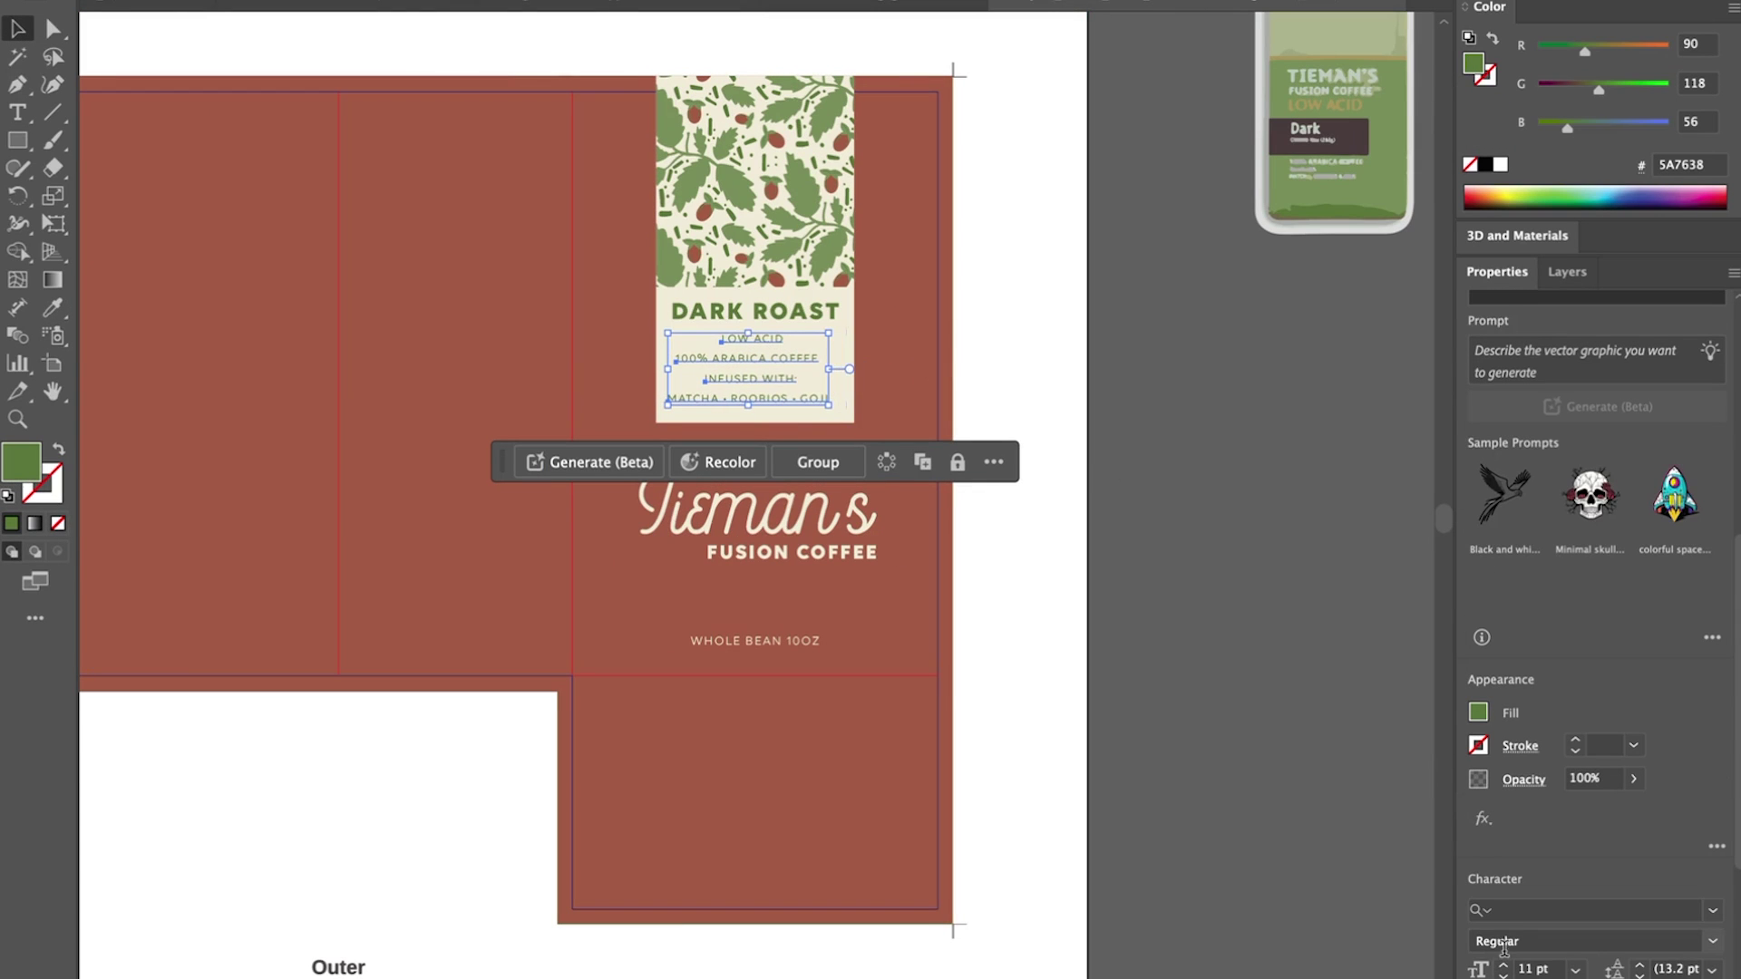
# Step: Try to align the four small lines to 100% ARABICA COFFEE and undo the alignment
pyautogui.click(771, 359)
pyautogui.scroll(-5, 1586, 726)
pyautogui.click(1559, 917)
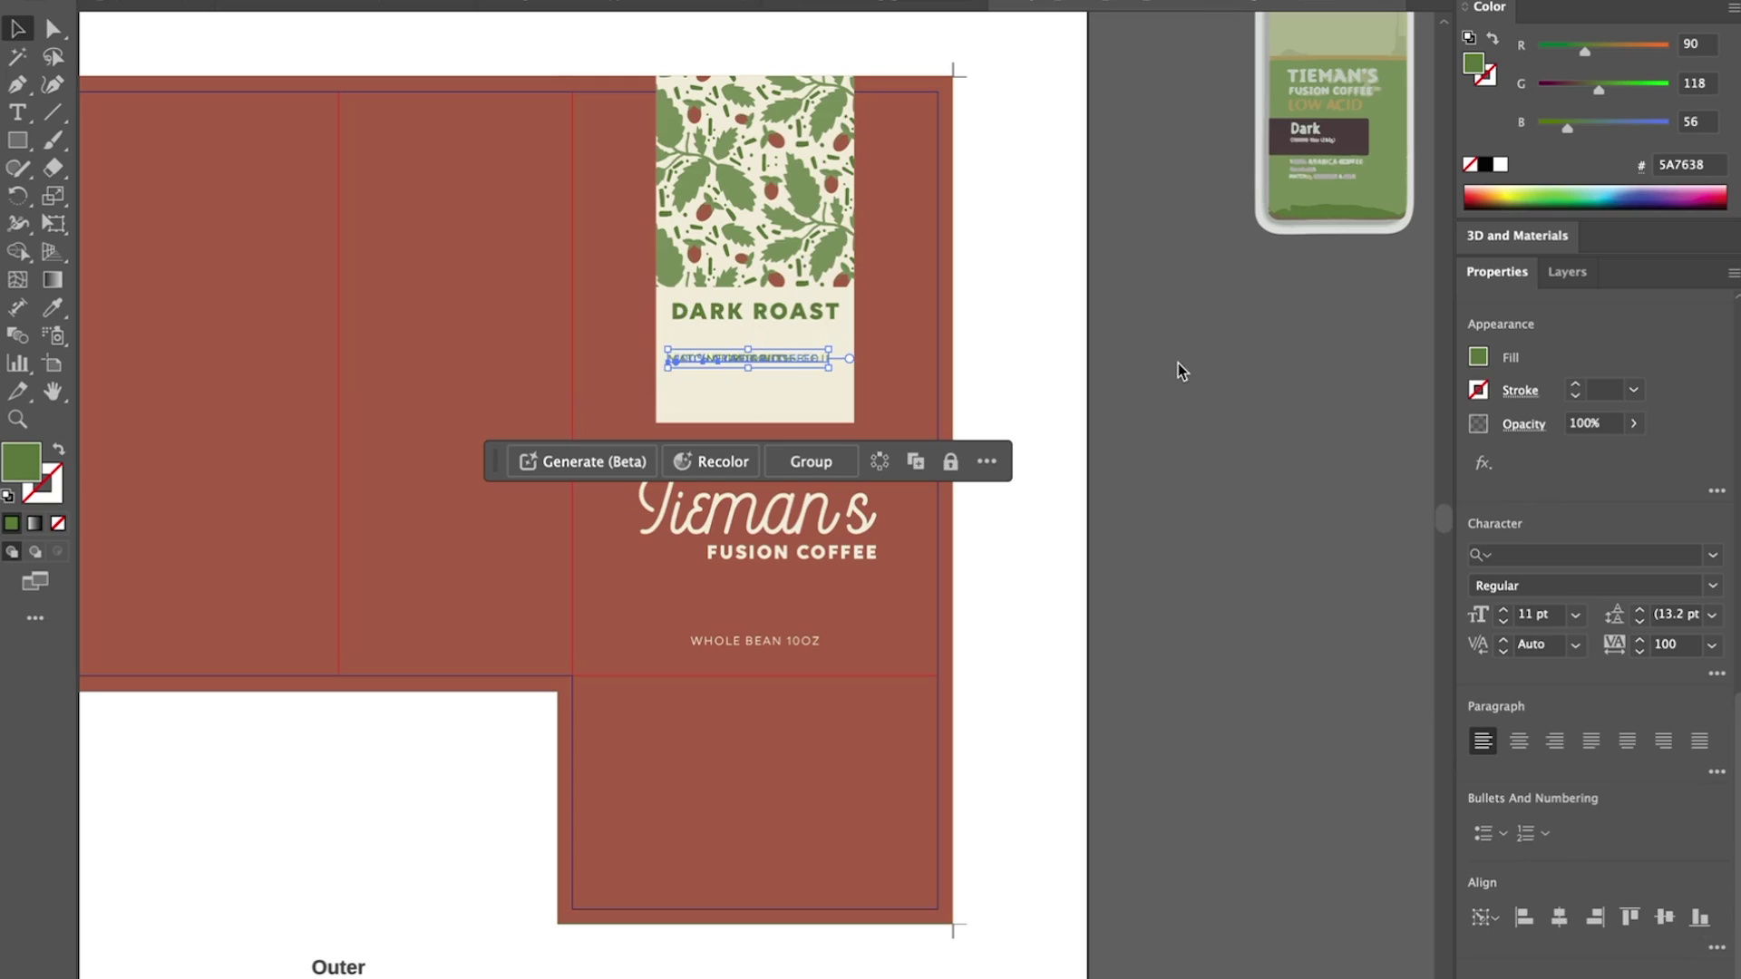
pyautogui.hotkey('ctrl', 'z')
# Step: Centre the four small text lines and DARK ROAST horizontally on the cream pattern panel
pyautogui.keyDown('shift'); pyautogui.click(853, 333); pyautogui.keyUp('shift')
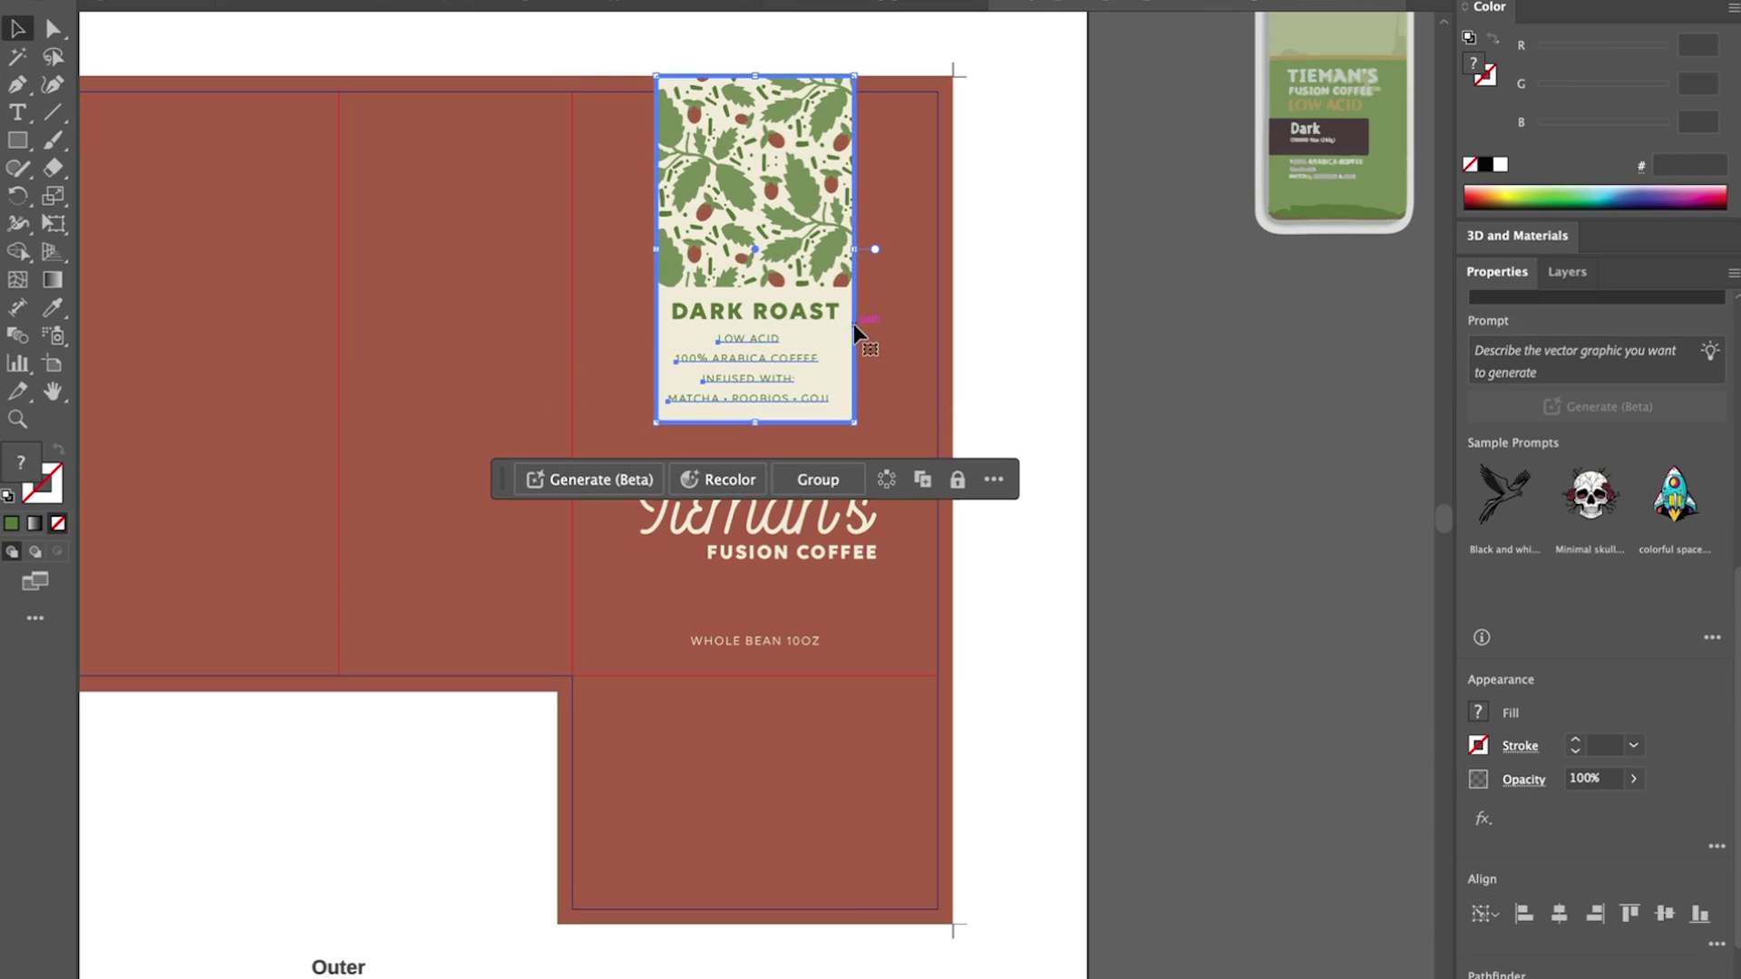
pyautogui.click(1192, 389)
pyautogui.click(798, 311)
pyautogui.keyDown('shift'); pyautogui.click(851, 238); pyautogui.keyUp('shift')
pyautogui.click(1558, 914)
pyautogui.click(1224, 331)
# Step: Copy FUSION COFFEE vertically onto the side panel next to the front, change it to "BETTER COFFEE." and size it 25 pt
pyautogui.scroll(2, 1224, 330)
pyautogui.scroll(-1, 1224, 331)
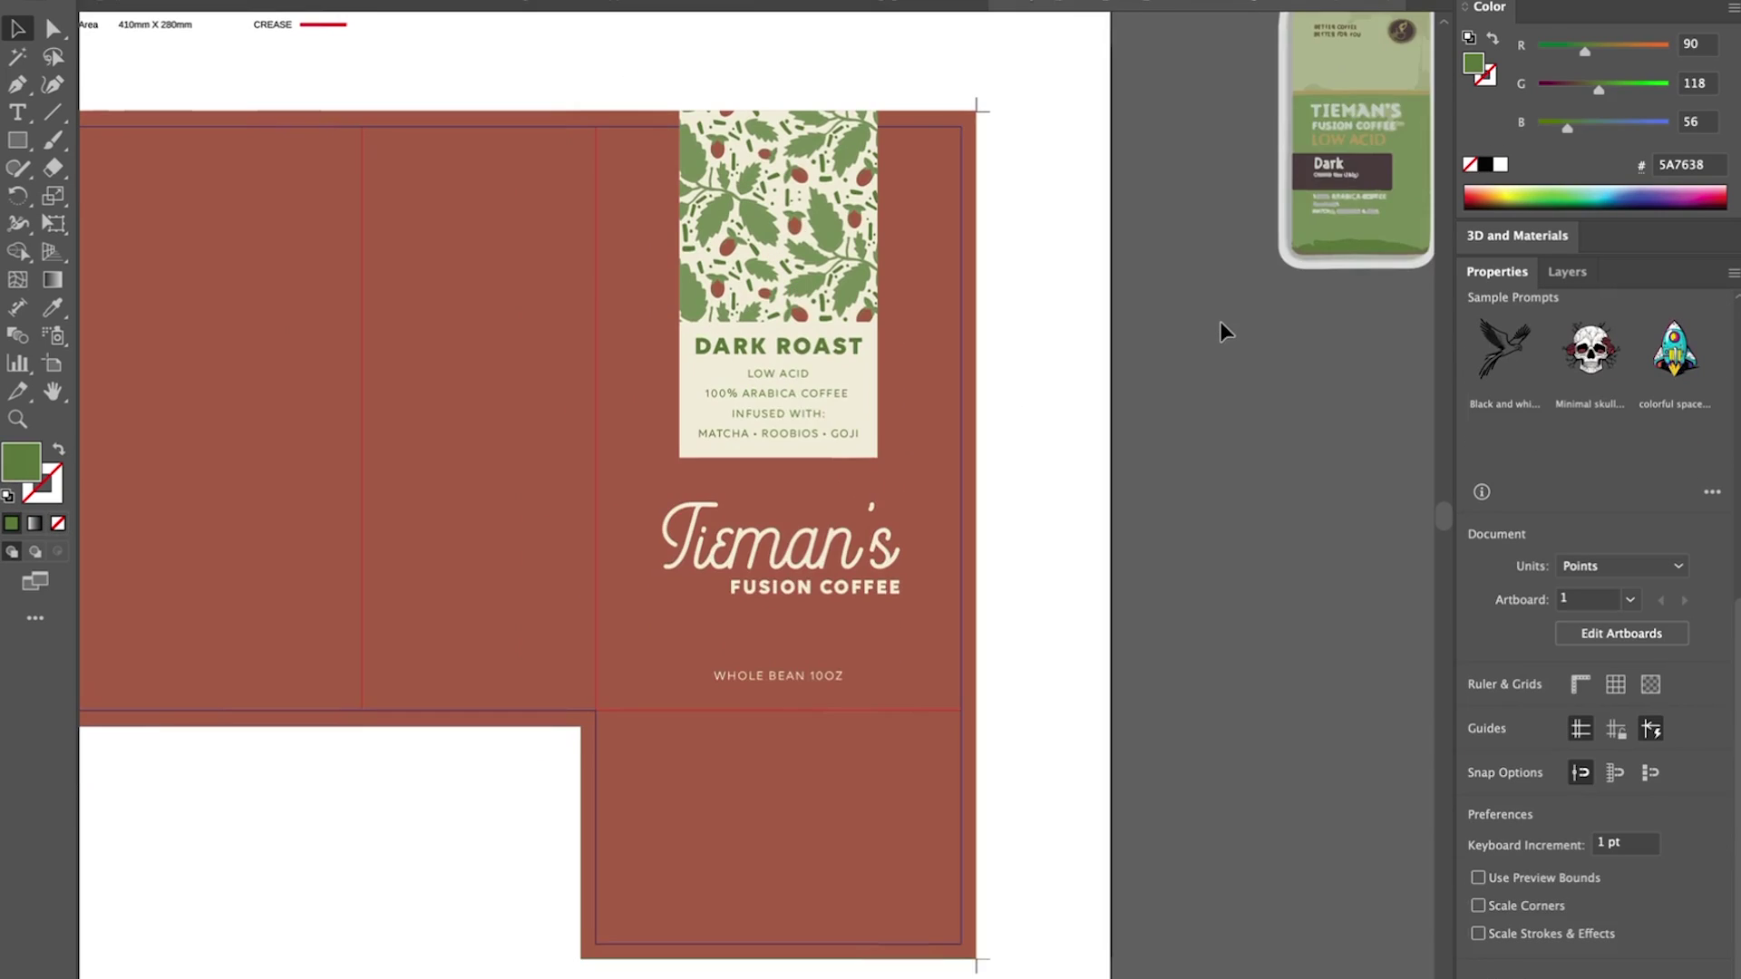
pyautogui.hscroll(-2, 1224, 332)
pyautogui.scroll(-1, 1224, 332)
pyautogui.moveTo(875, 535); pyautogui.dragTo(666, 490)
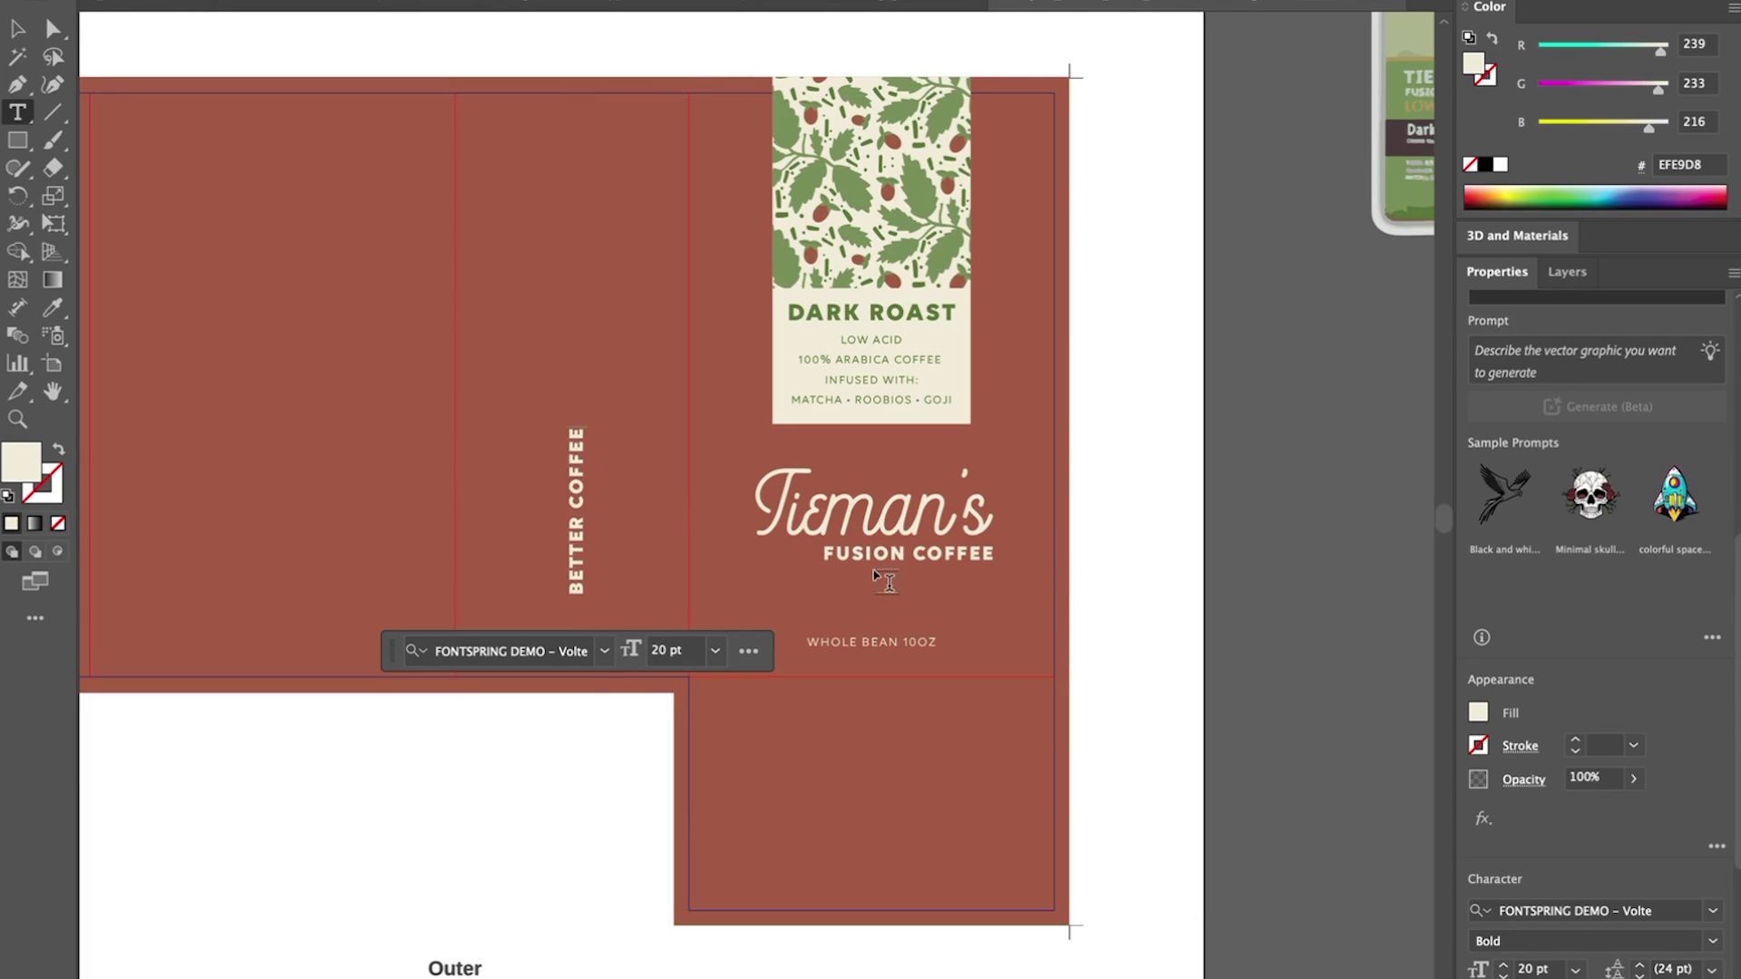
pyautogui.press('Escape')
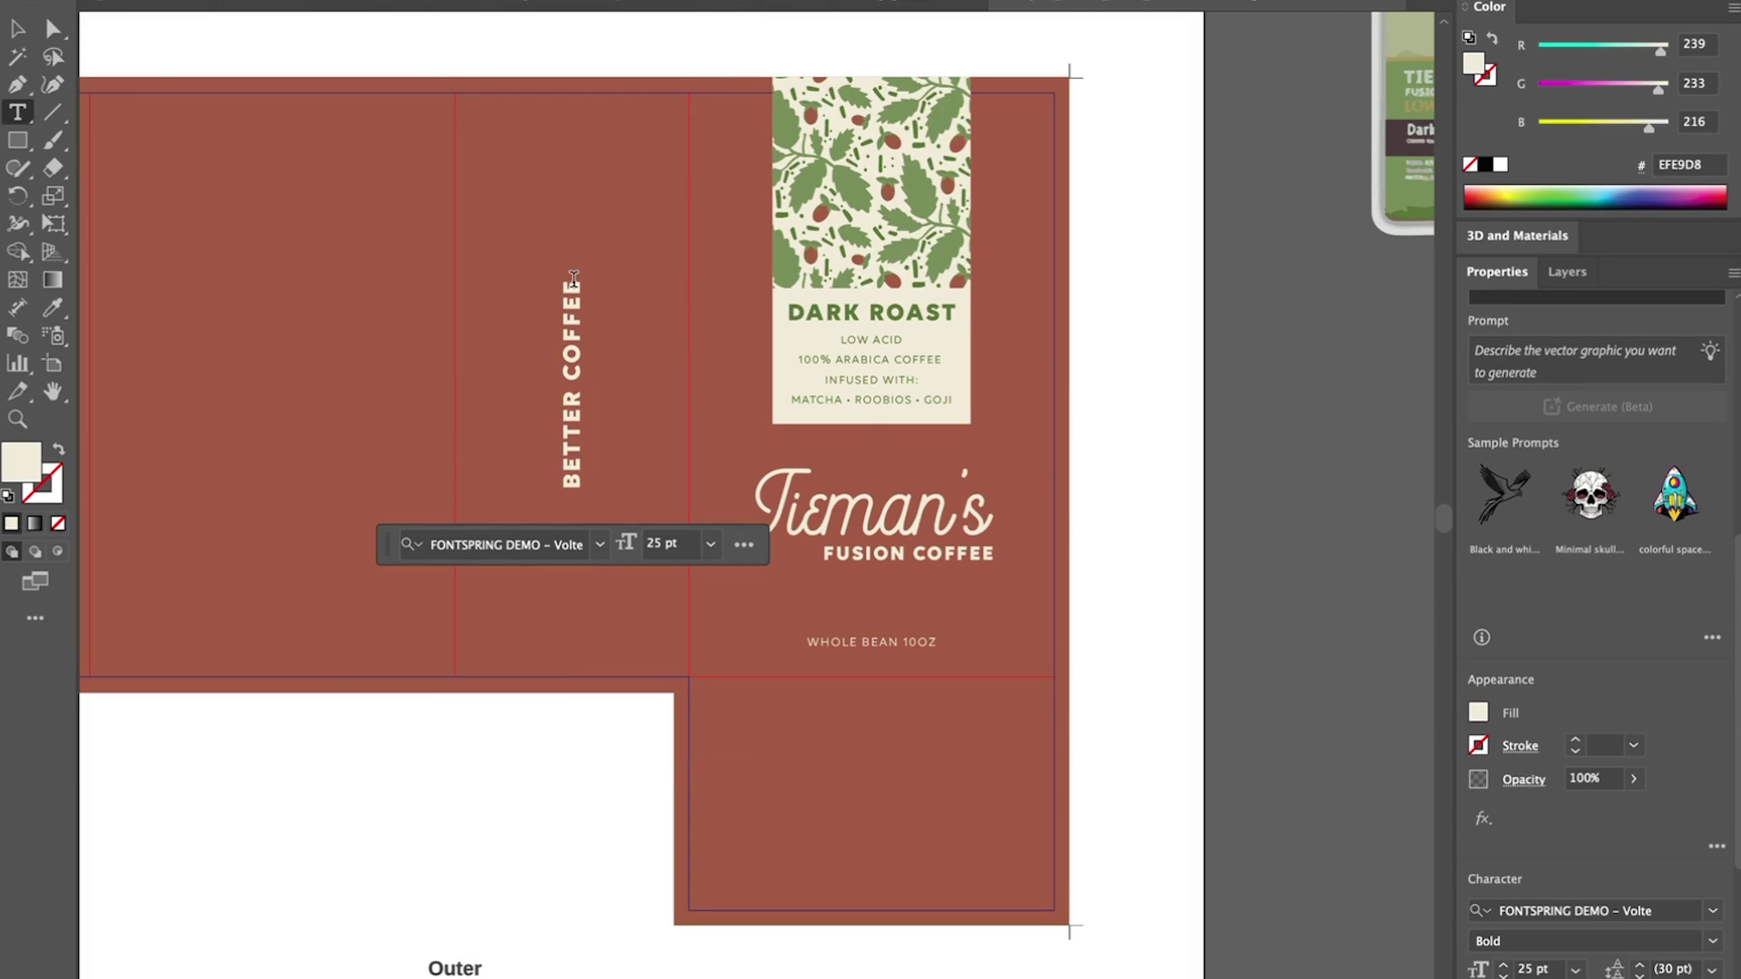
pyautogui.press('Escape')
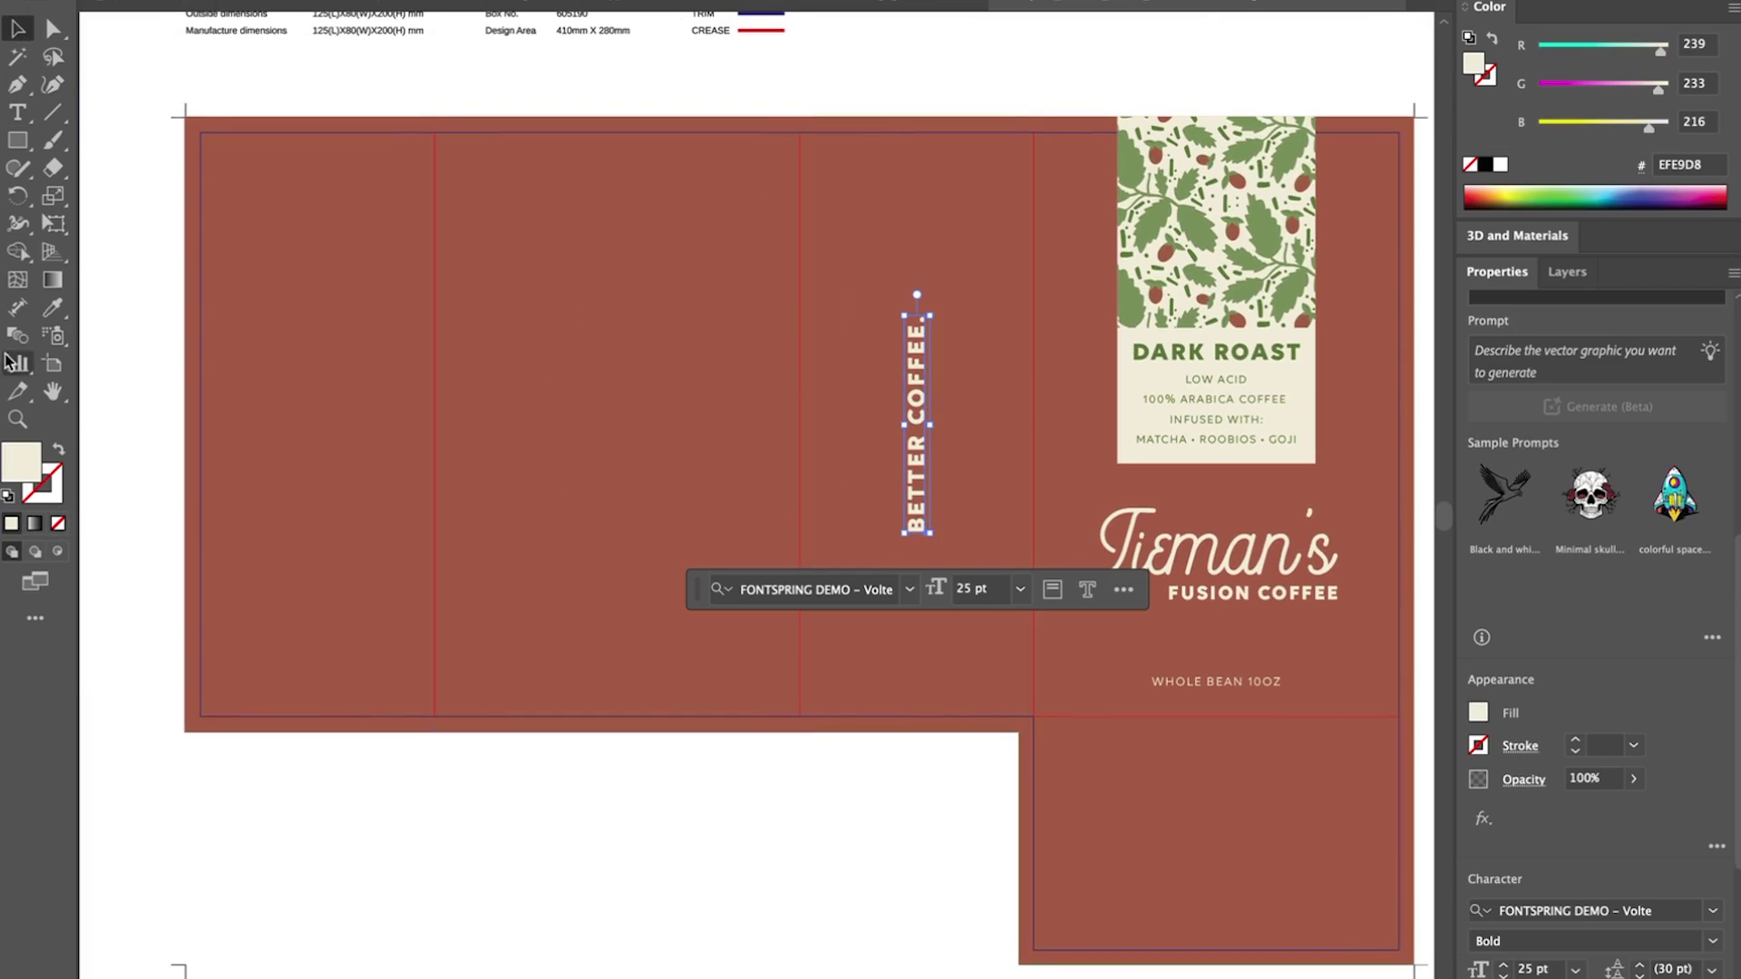
pyautogui.press('i')
pyautogui.click(353, 286)
pyautogui.press('super+z')
pyautogui.press('v')
# Step: Duplicate BETTER COFFEE. onto the back panel and change the copy to "BETTER FOR YOU."
pyautogui.keyDown('alt'); pyautogui.moveTo(916, 388); pyautogui.dragTo(606, 380); pyautogui.keyUp('alt')
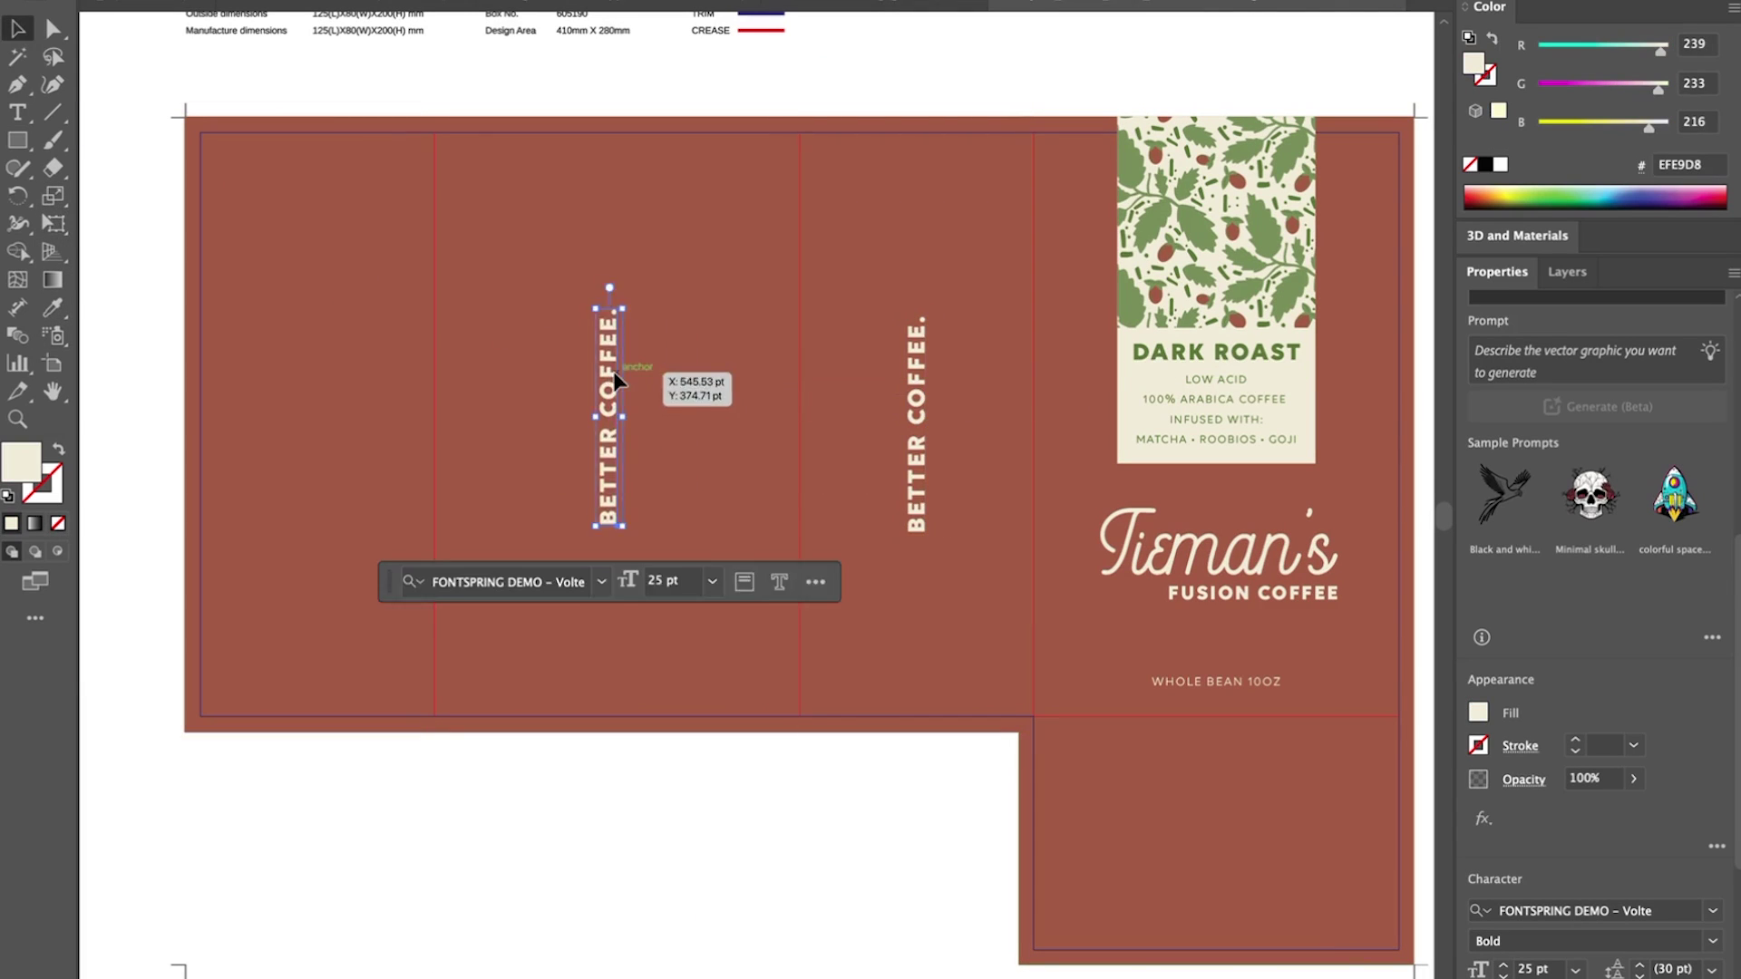
pyautogui.doubleClick(609, 380)
pyautogui.press('super+a')
pyautogui.write('BETTER FOR YOU.')
pyautogui.press('Escape')
pyautogui.keyDown('shift'); pyautogui.click(556, 158); pyautogui.keyUp('shift')
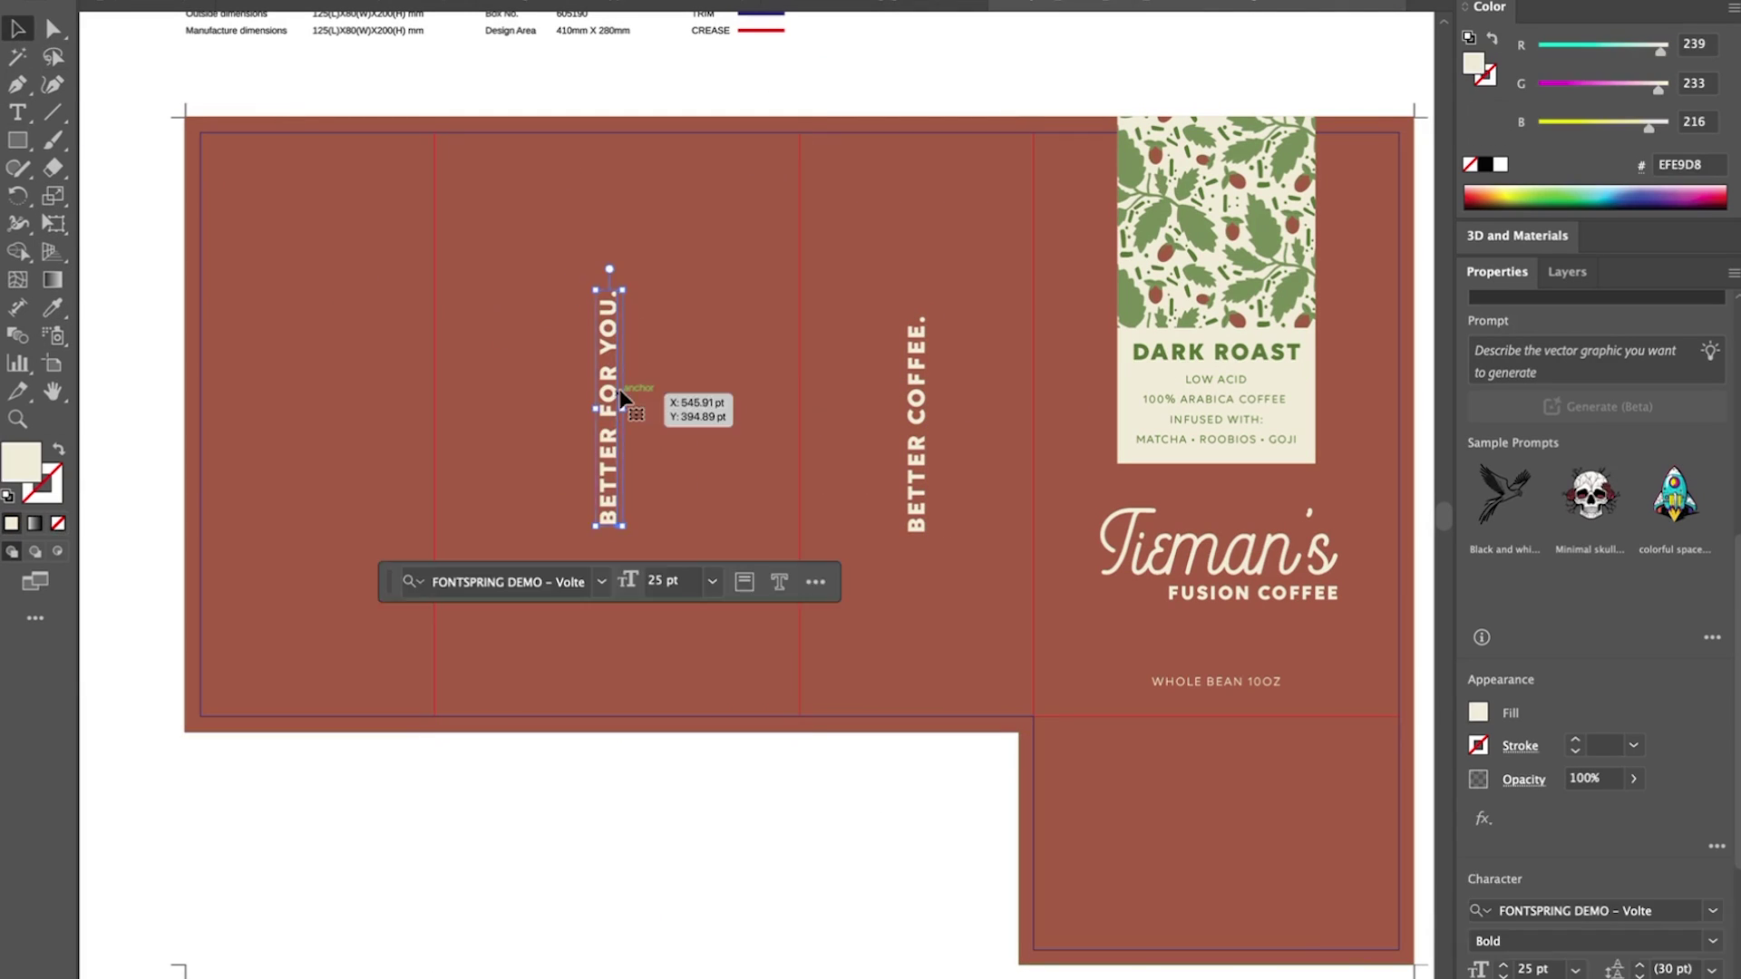
# Step: Move BETTER FOR YOU. to the outermost side panel and centre it horizontally and vertically on that panel
pyautogui.moveTo(614, 390); pyautogui.dragTo(322, 390)
pyautogui.keyDown('shift'); pyautogui.click(350, 224); pyautogui.keyUp('shift')
pyautogui.click(350, 225)
pyautogui.click(1558, 913)
pyautogui.click(1665, 915)
pyautogui.click(816, 864)
pyautogui.press('super+minus')
pyautogui.hscroll(5, 816, 864)
pyautogui.click(1113, 505)
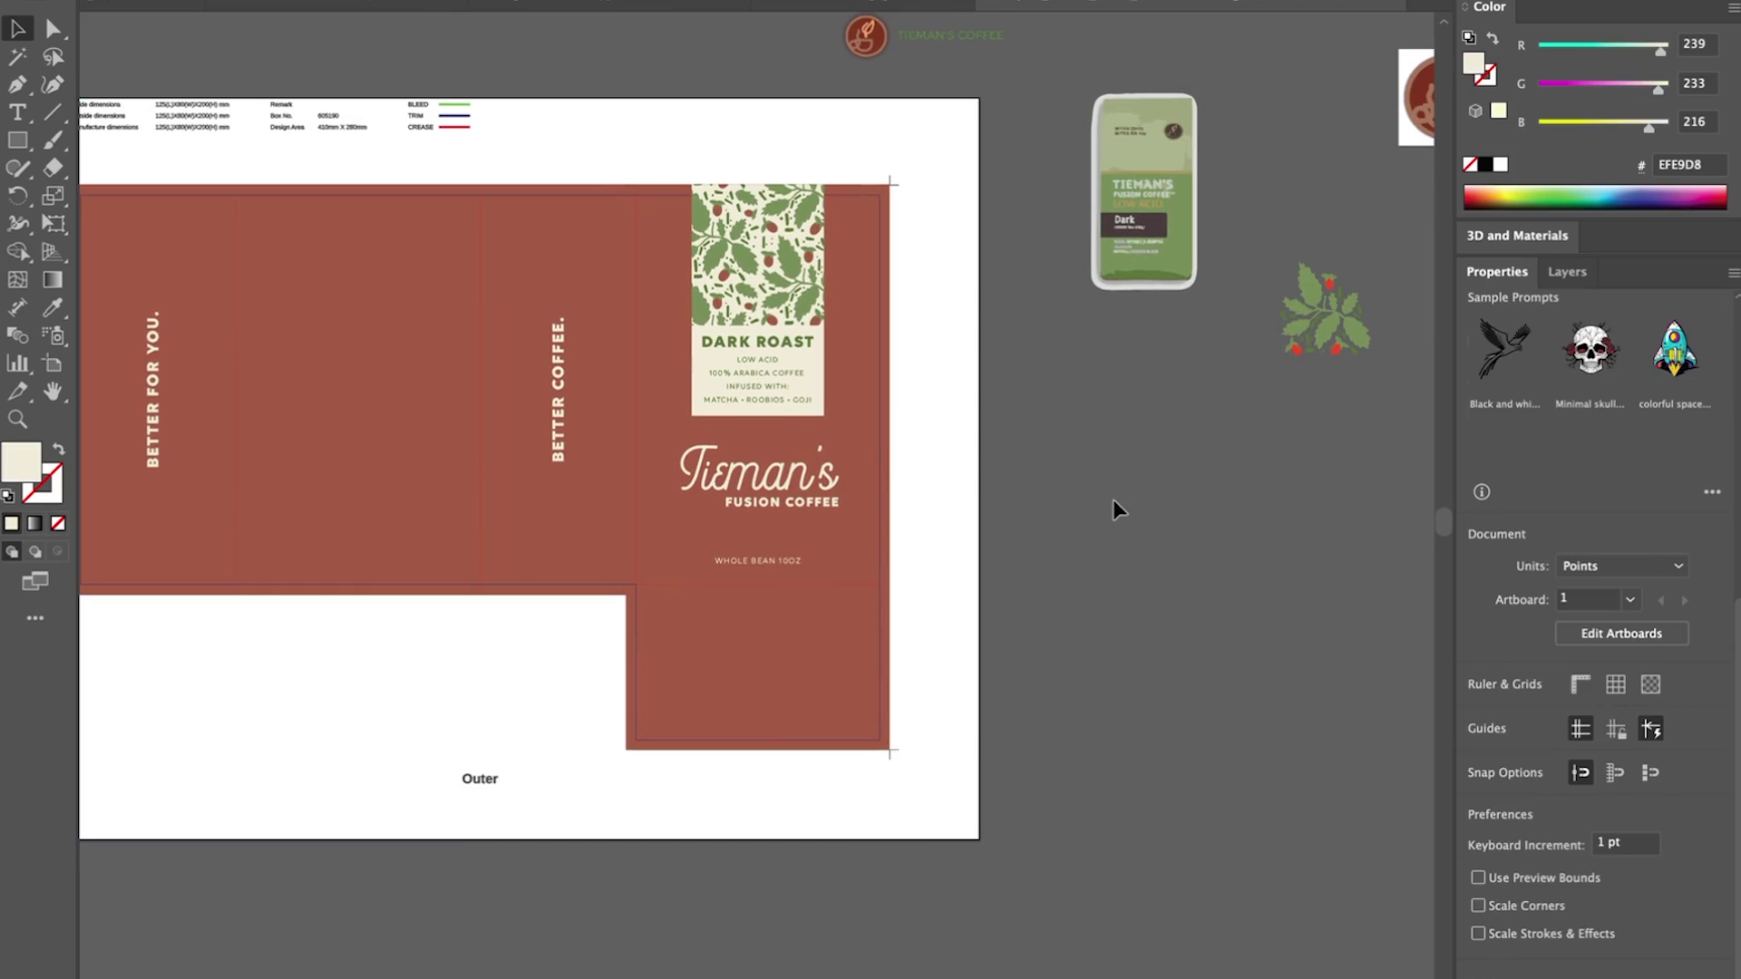
pyautogui.hscroll(-3, 1051, 544)
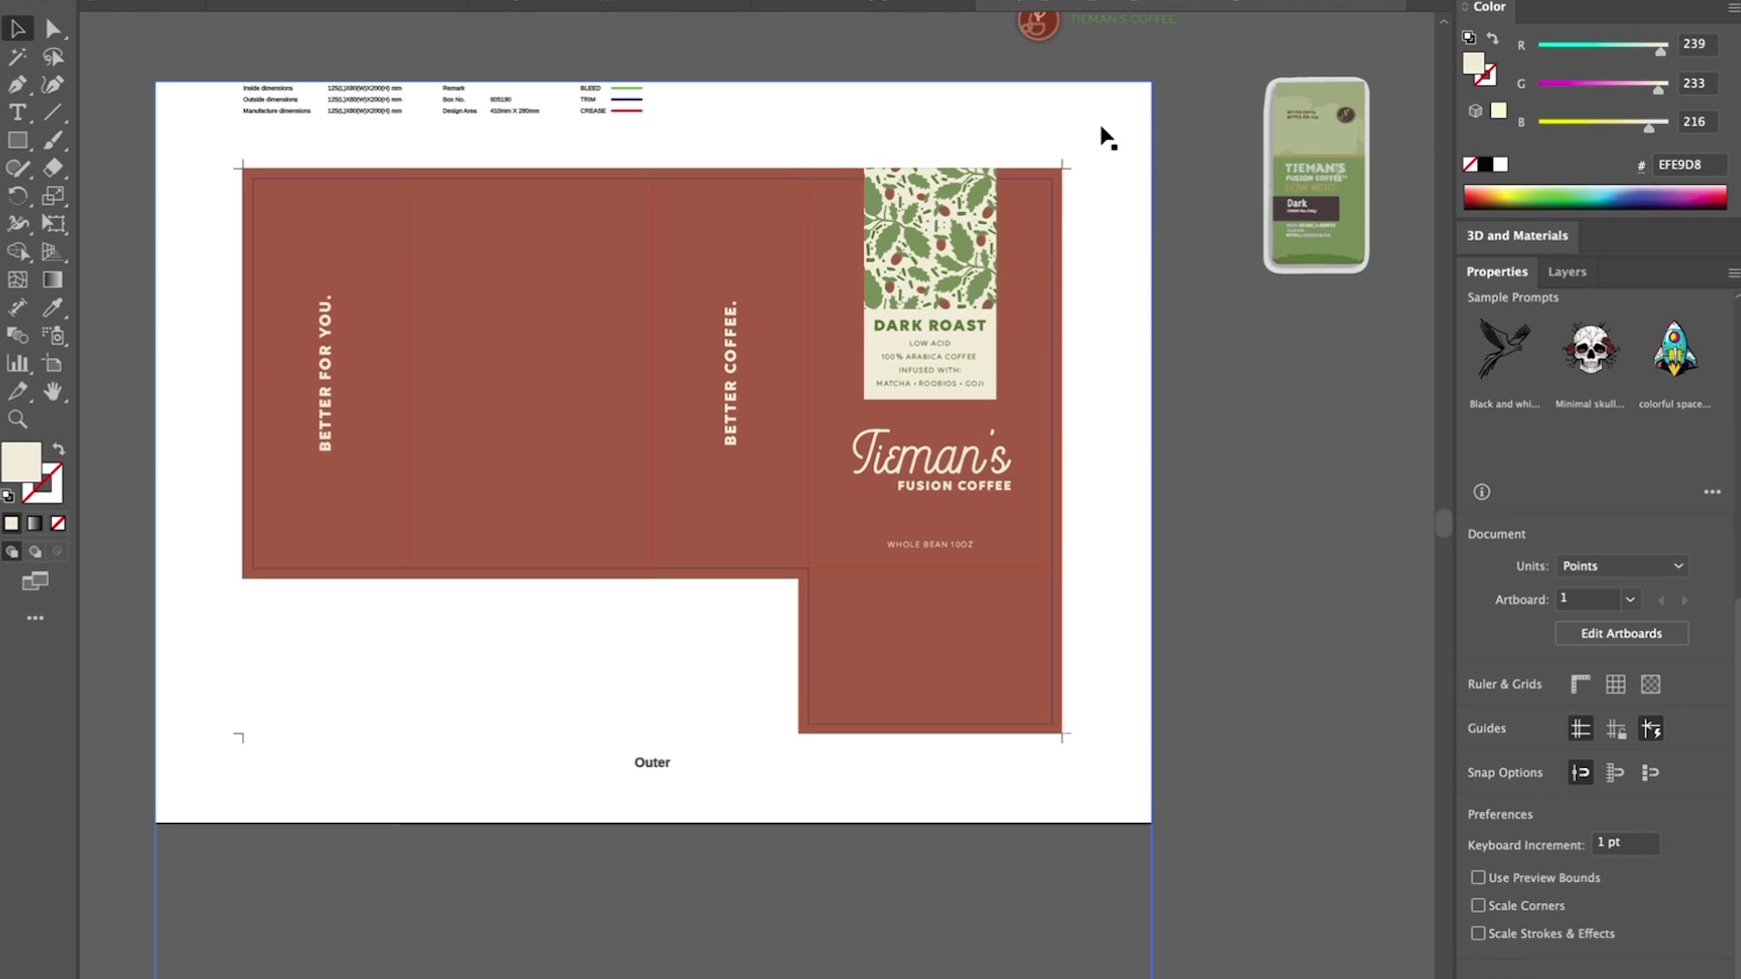
pyautogui.click(800, 458)
pyautogui.moveTo(1134, 287); pyautogui.dragTo(471, 363)
pyautogui.press('super+z')
pyautogui.moveTo(351, 100); pyautogui.dragTo(328, 682)
pyautogui.press('super+z')
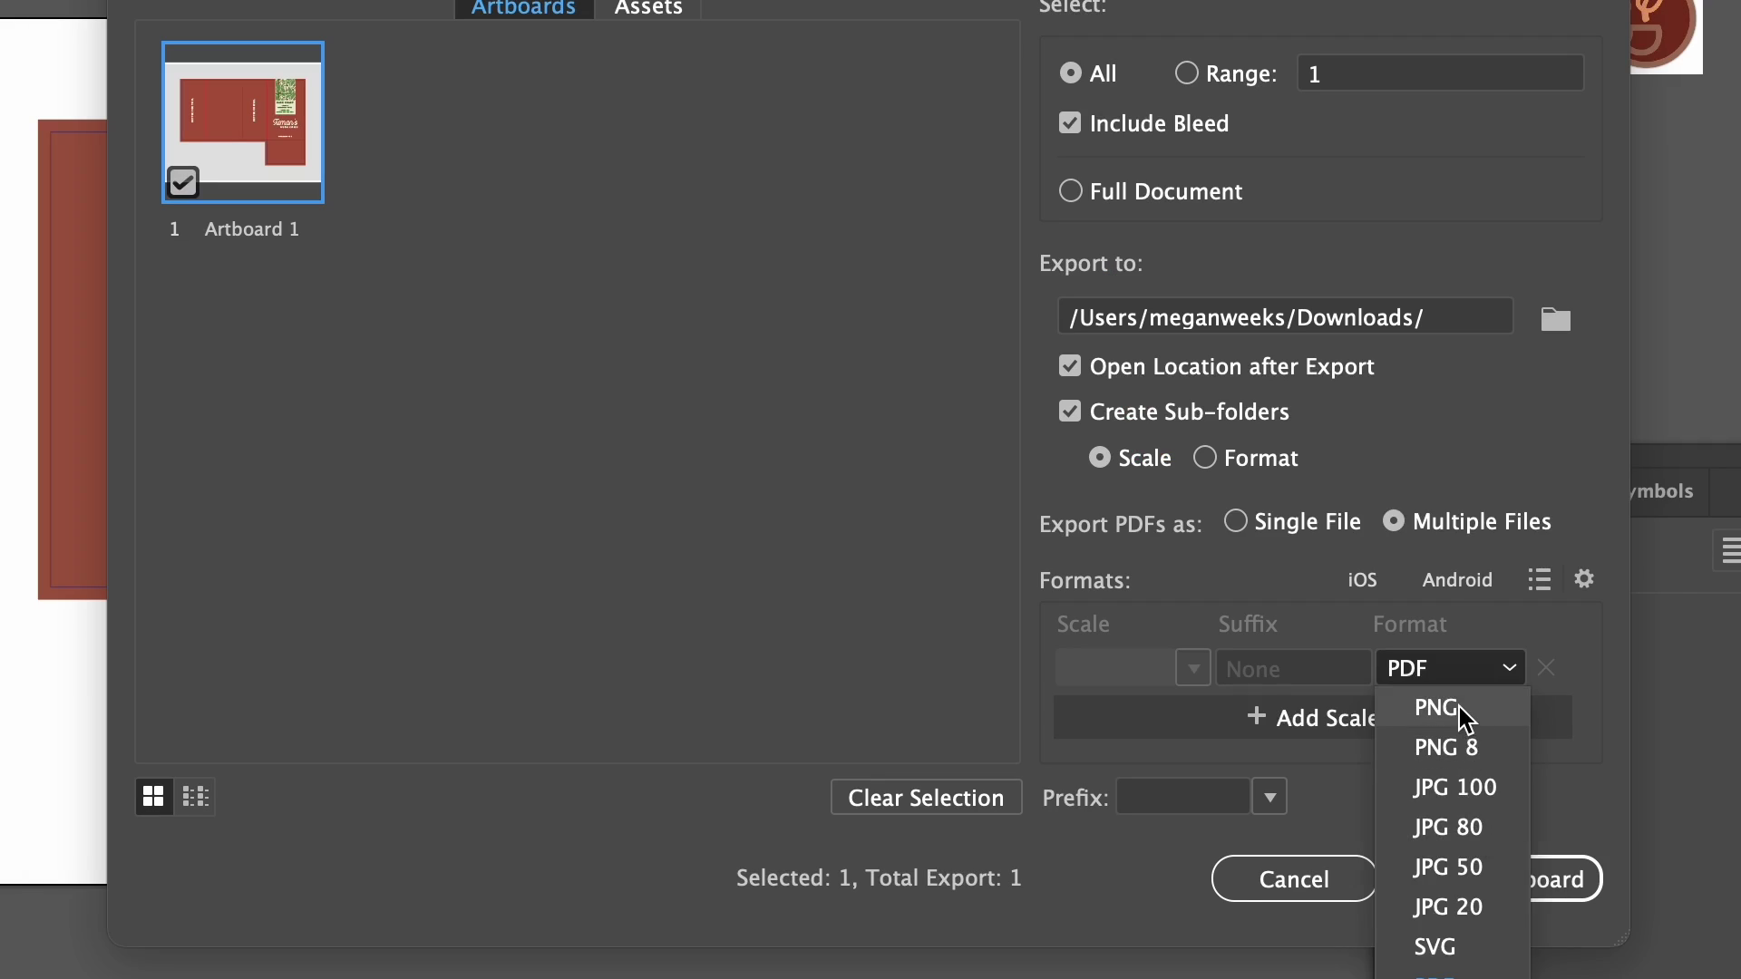
# Step: Export Artboard 1 as a PNG at 400 ppi with bleed included
pyautogui.click(1451, 710)
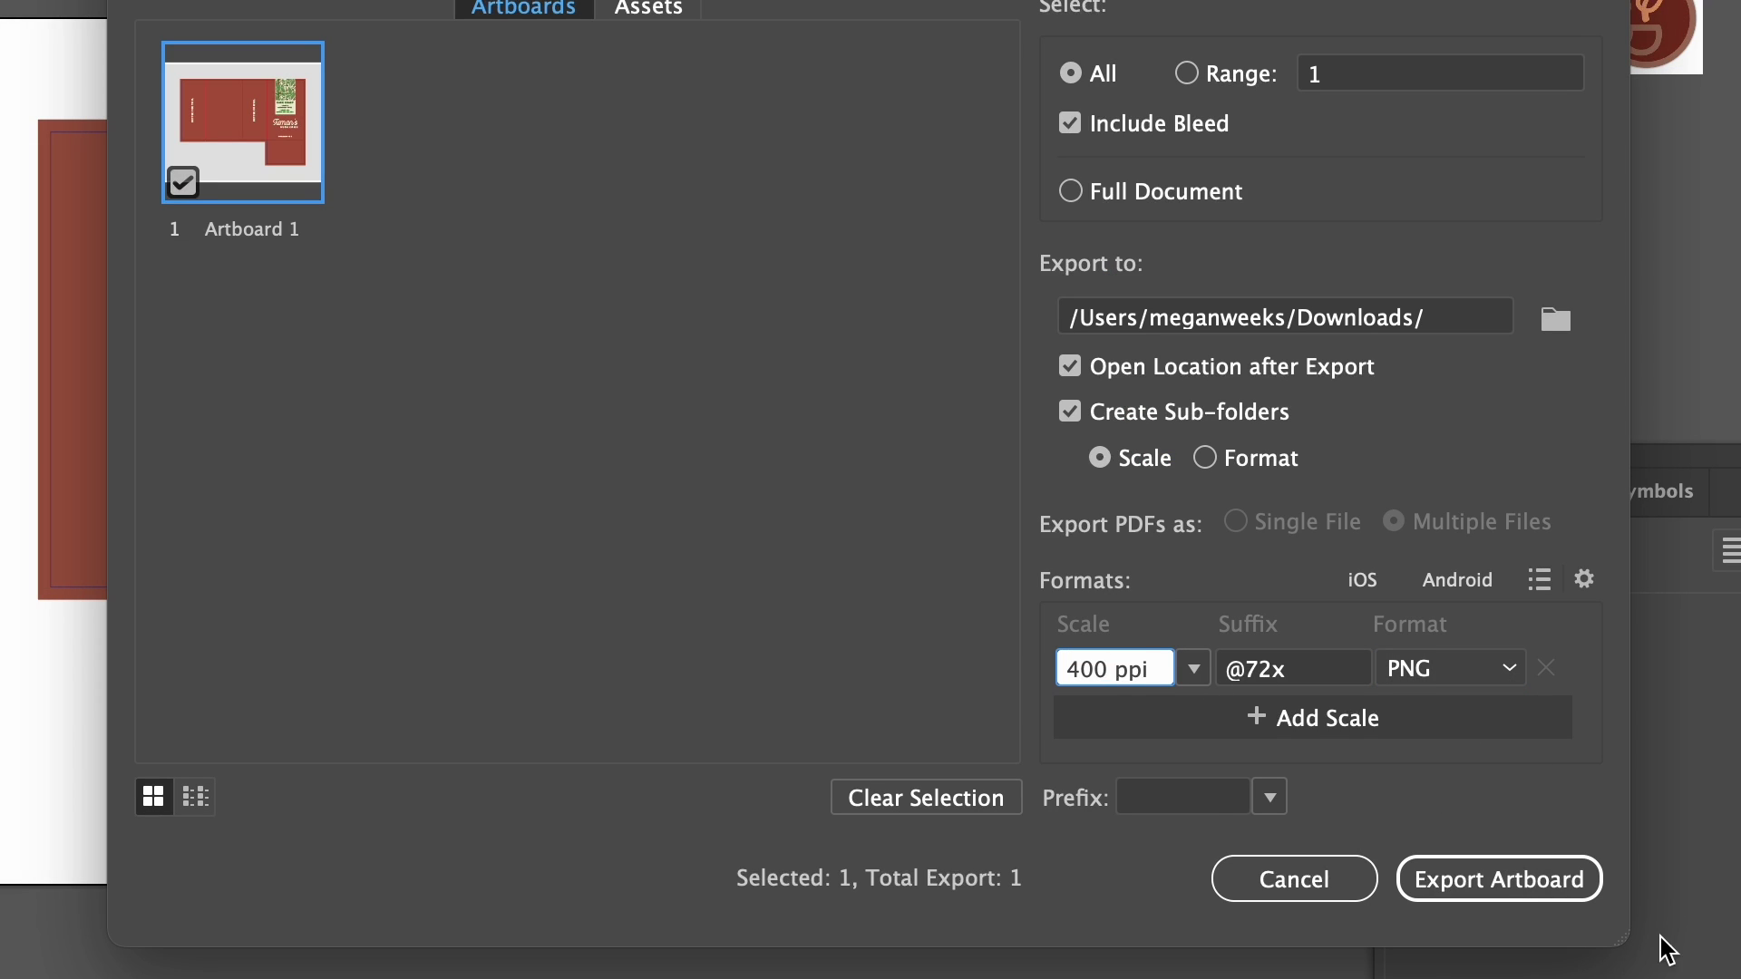
pyautogui.click(1499, 879)
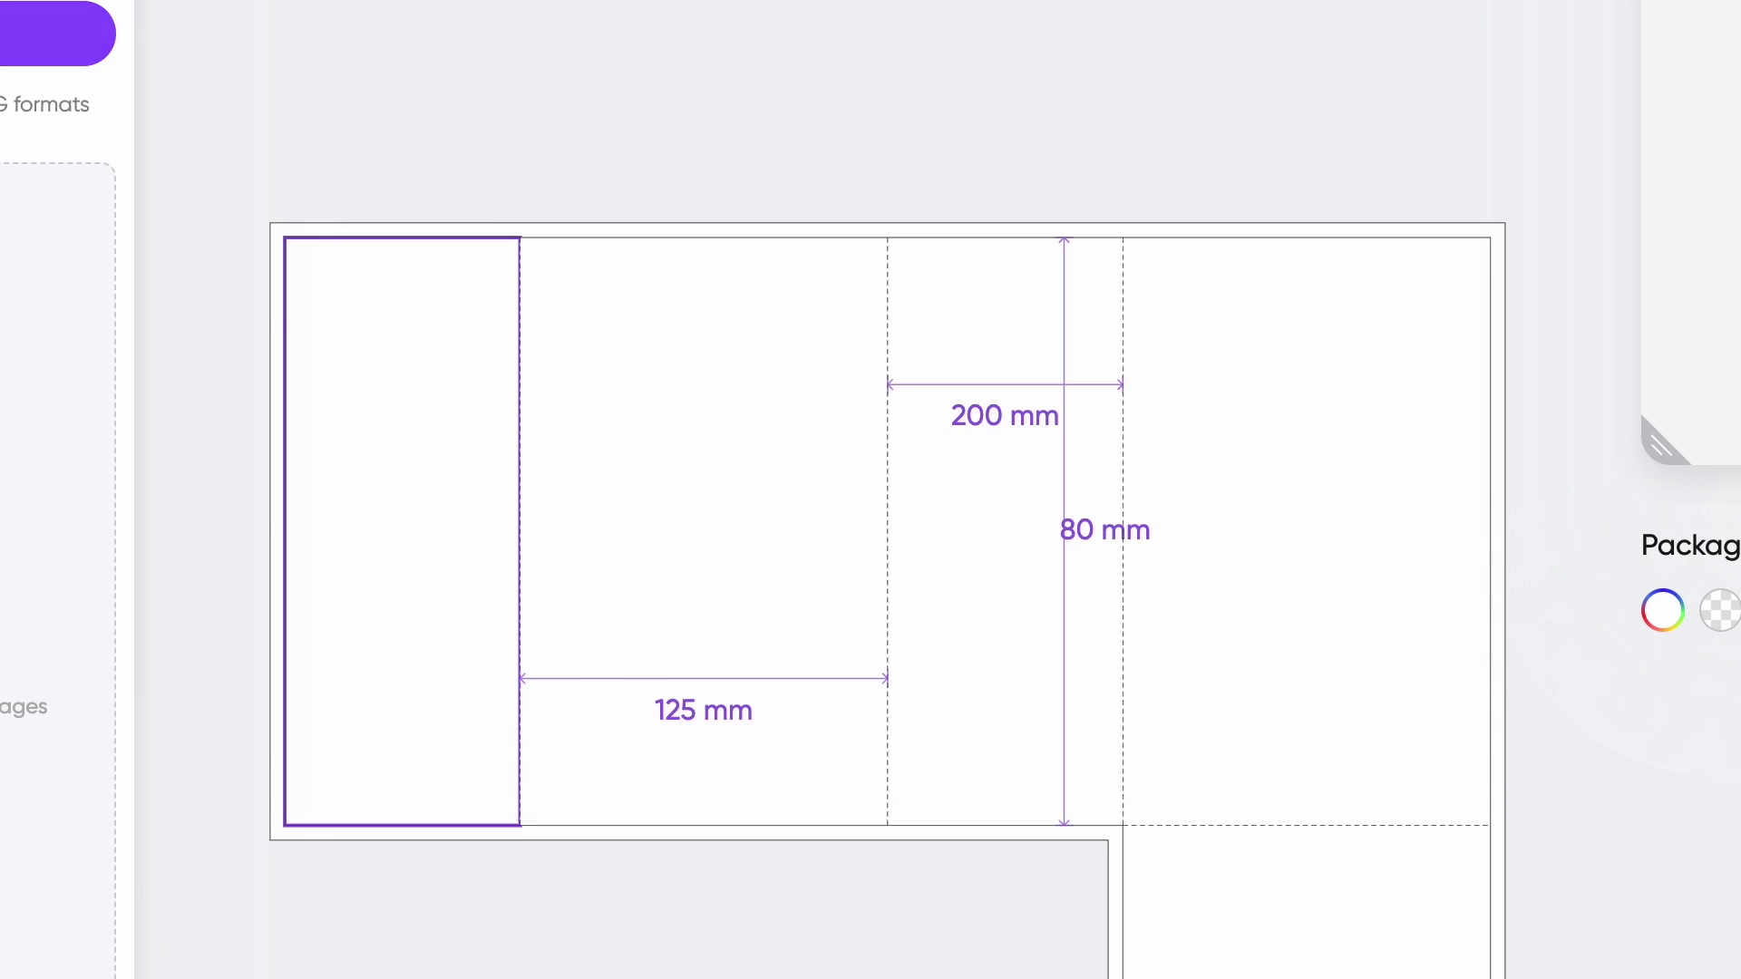
# Step: Switch to Pacdora's dieline editor, start adding an image and look through the PDF folder in Downloads
pyautogui.click(45, 35)
pyautogui.doubleClick(552, 304)
pyautogui.click(466, 177)
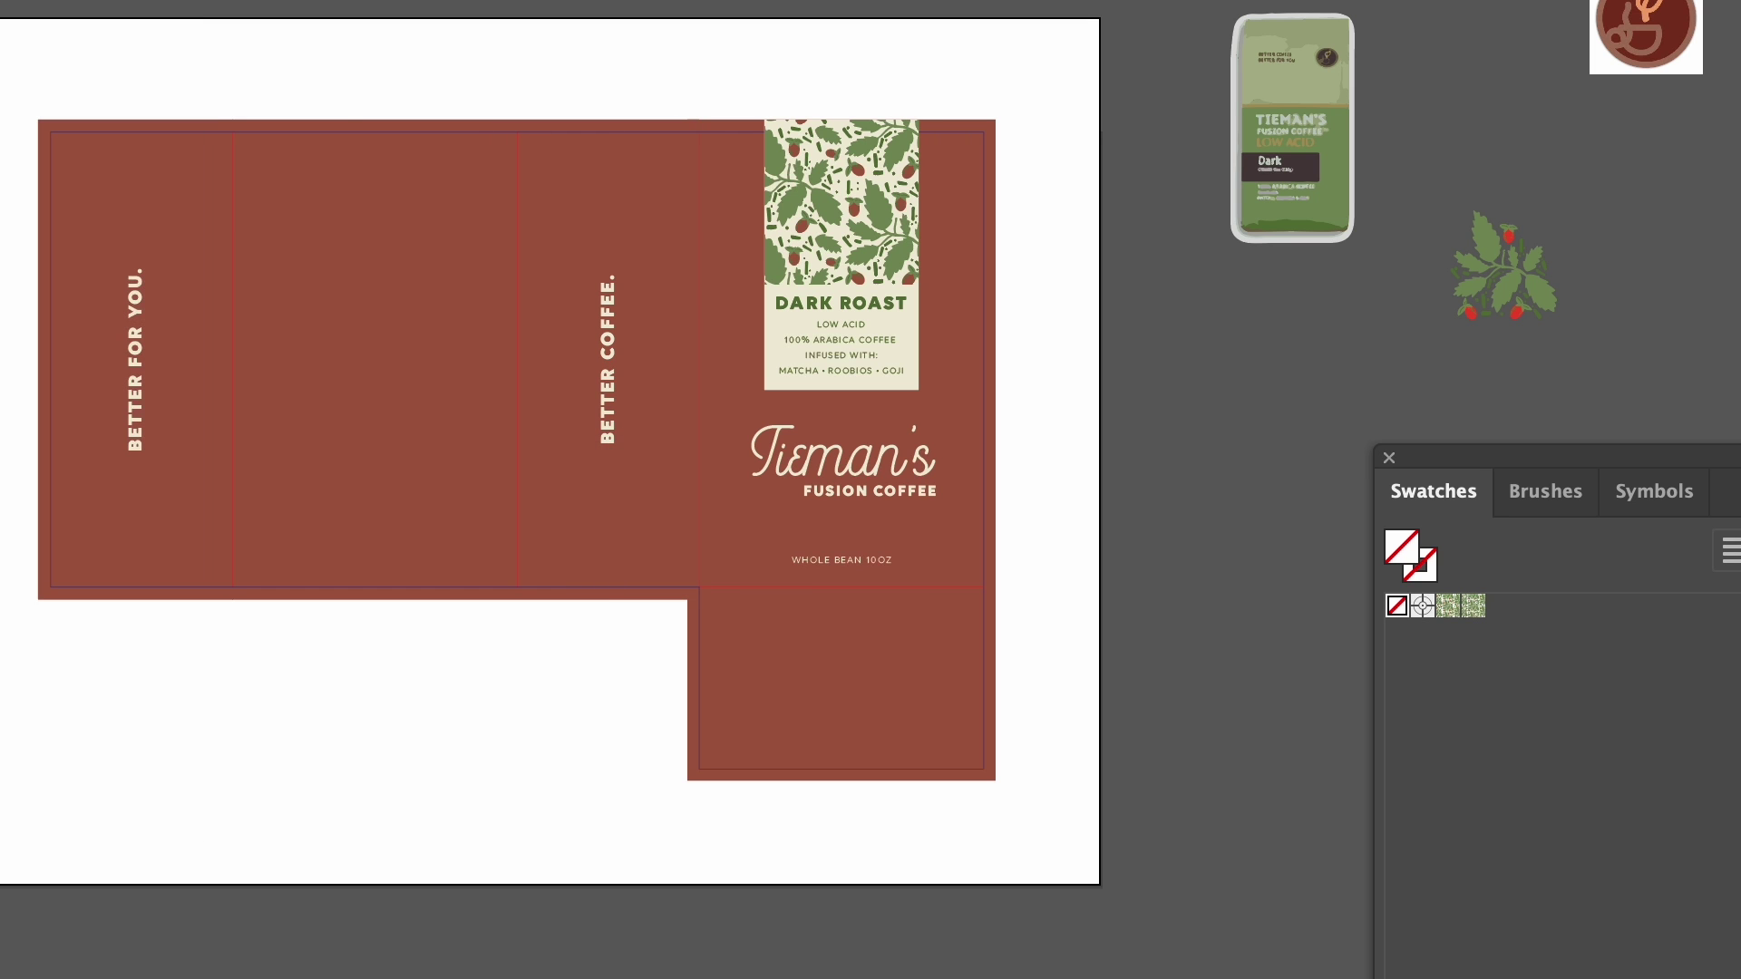
# Step: Return to Illustrator, choose the destination folder and export the artboard again
pyautogui.moveTo(109, 460)
pyautogui.click(253, 459)
pyautogui.click(1554, 317)
pyautogui.click(1555, 322)
pyautogui.click(1569, 770)
pyautogui.click(1406, 879)
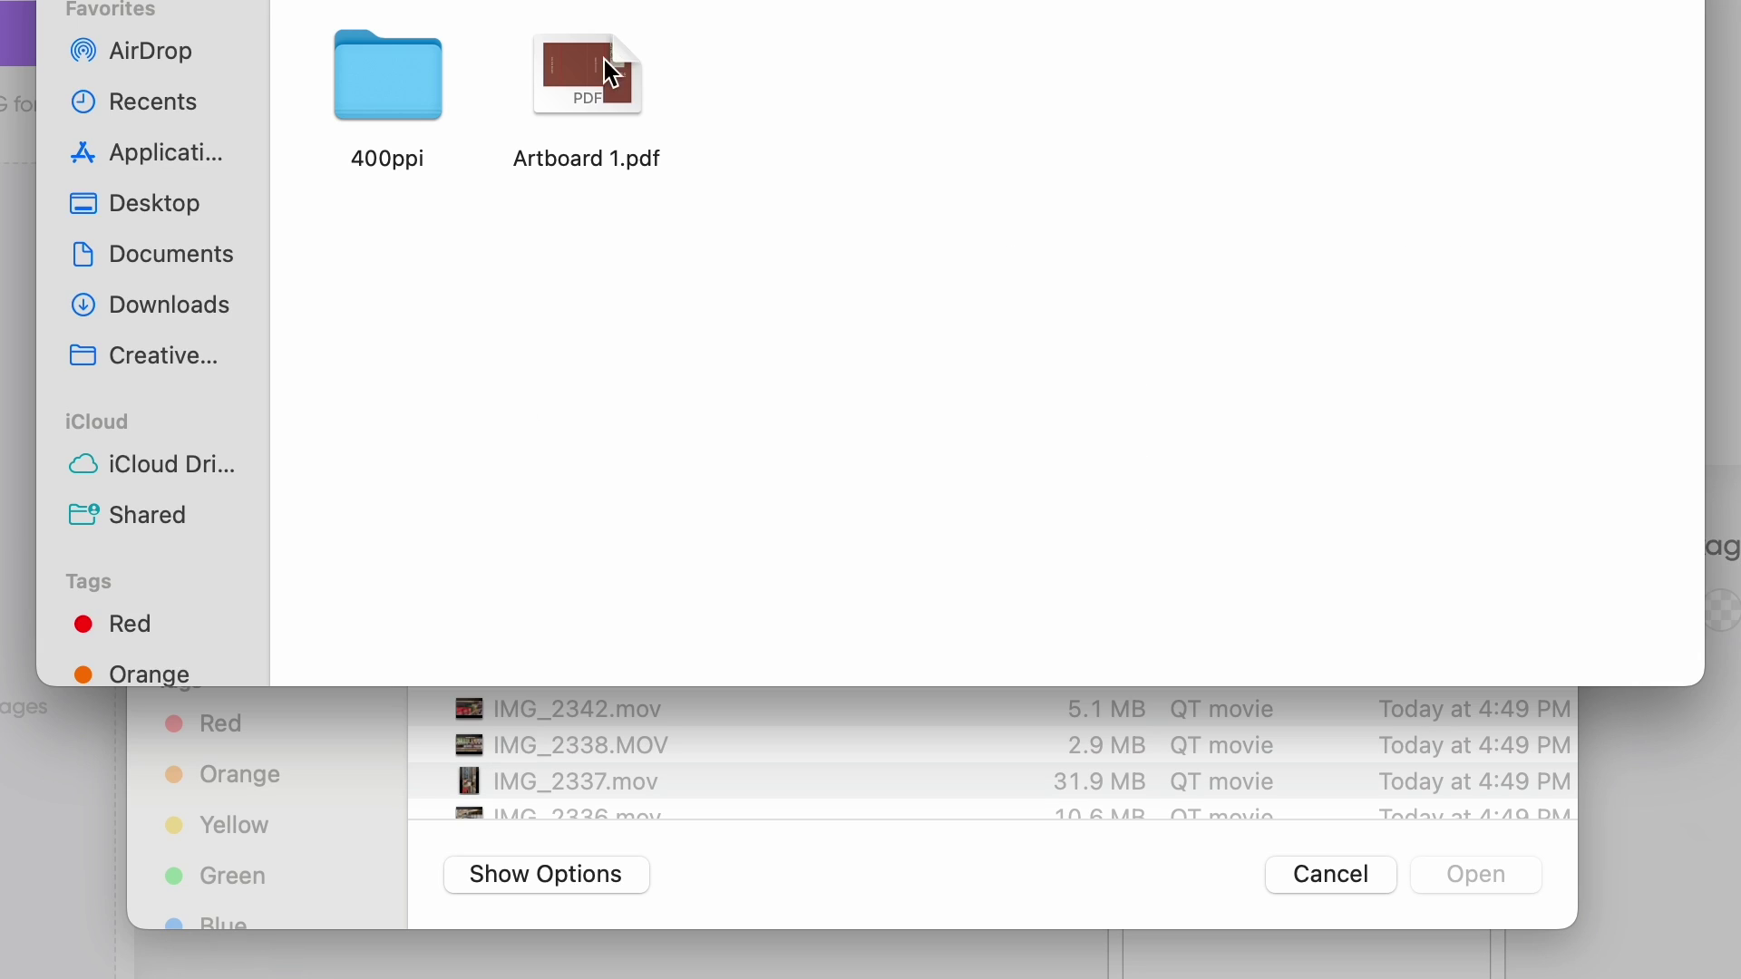
pyautogui.click(73, 0)
# Step: In Pacdora's image upload, open the PDF folder in Downloads and upload the exported bag artwork
pyautogui.click(753, 311)
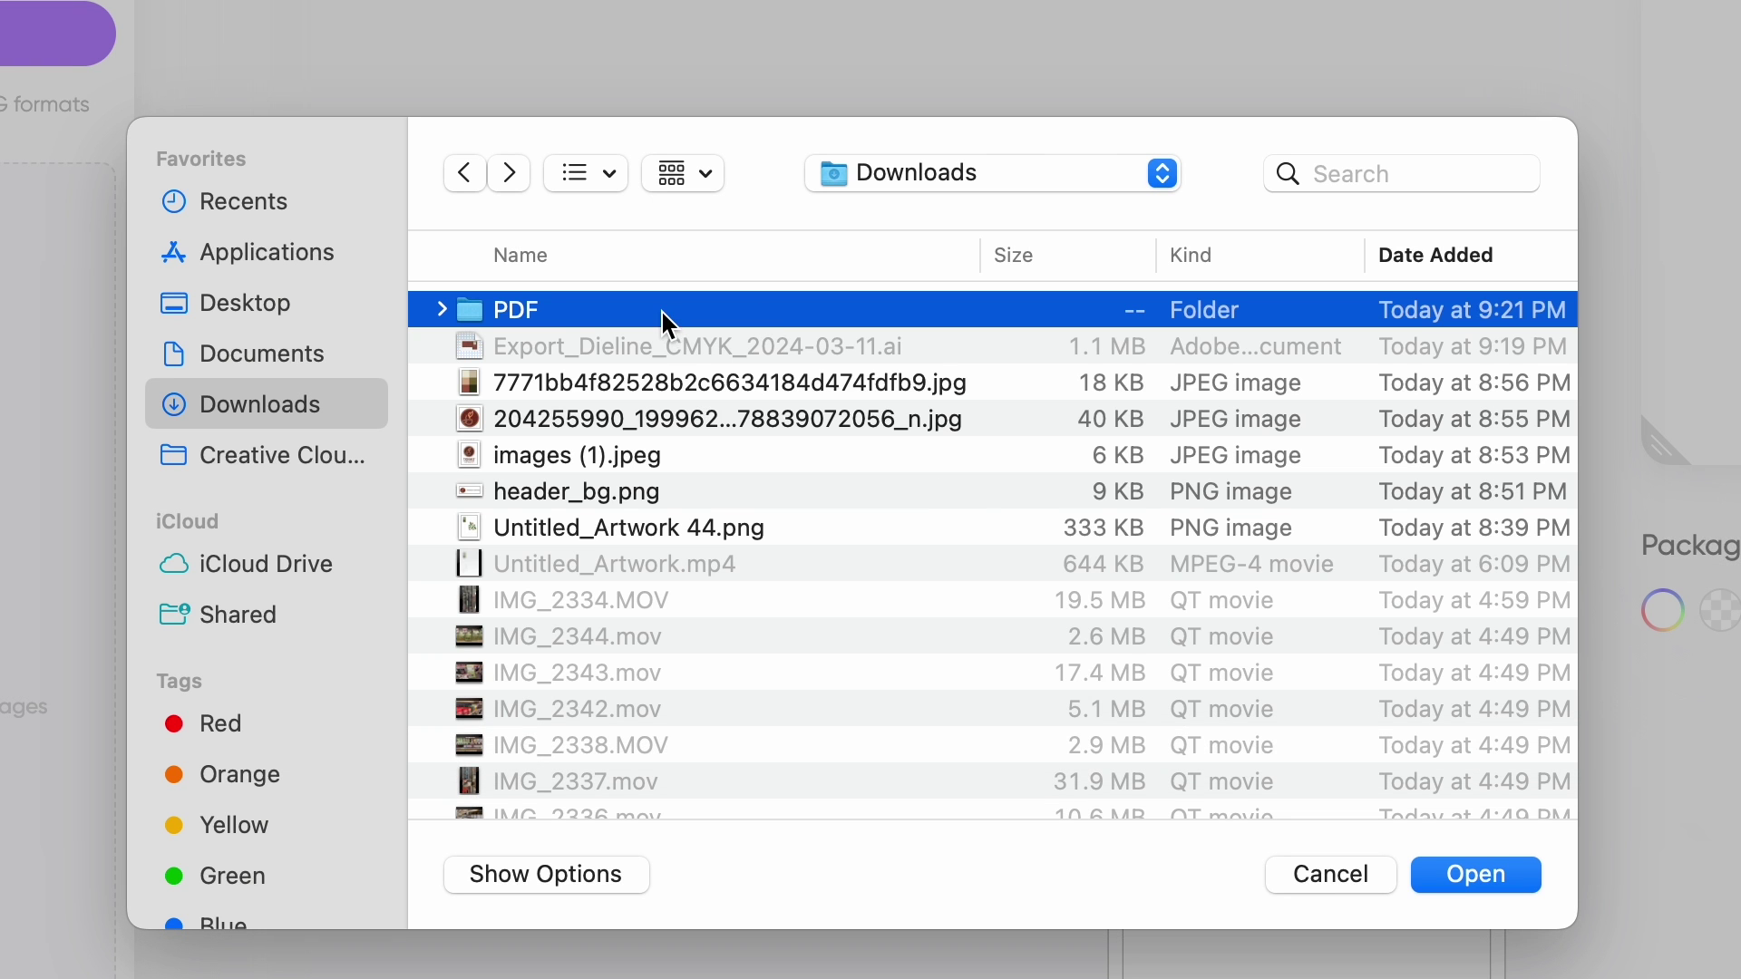
pyautogui.doubleClick(541, 313)
pyautogui.doubleClick(535, 311)
pyautogui.doubleClick(533, 308)
# Step: Place the uploaded artwork on Pacdora's bag dieline, enlarge it and nudge it until it covers all panels and the bleed
pyautogui.moveTo(750, 475); pyautogui.dragTo(656, 420)
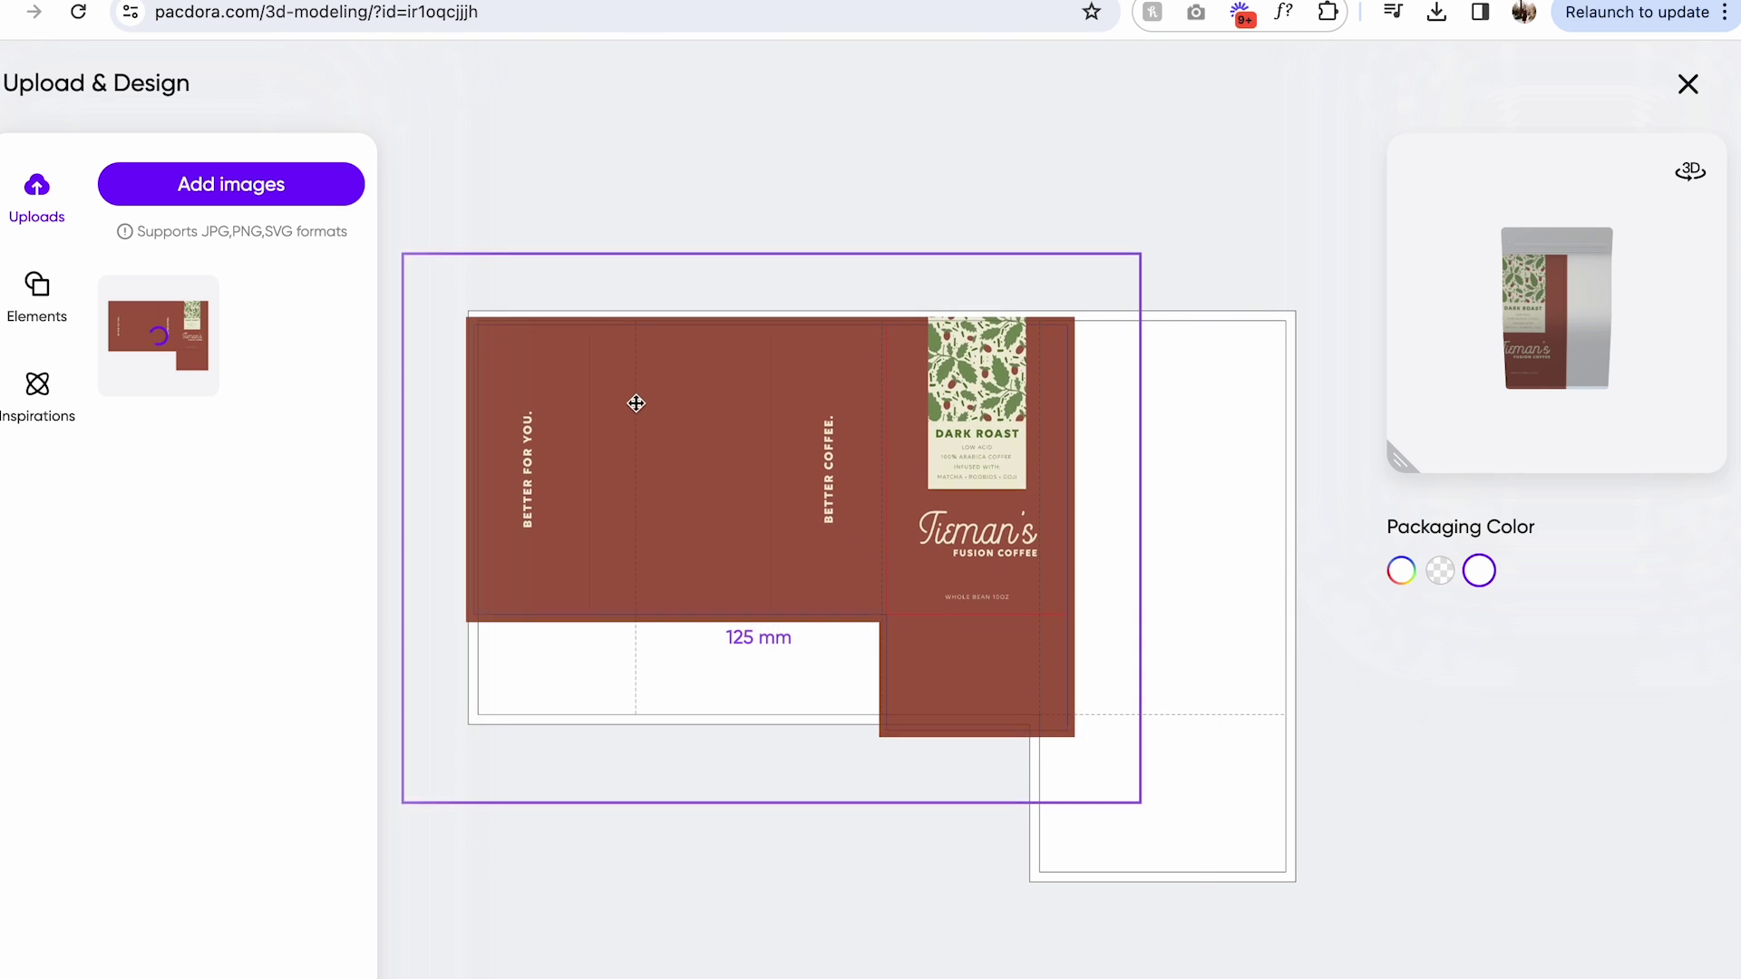
pyautogui.moveTo(1140, 794); pyautogui.dragTo(1382, 971)
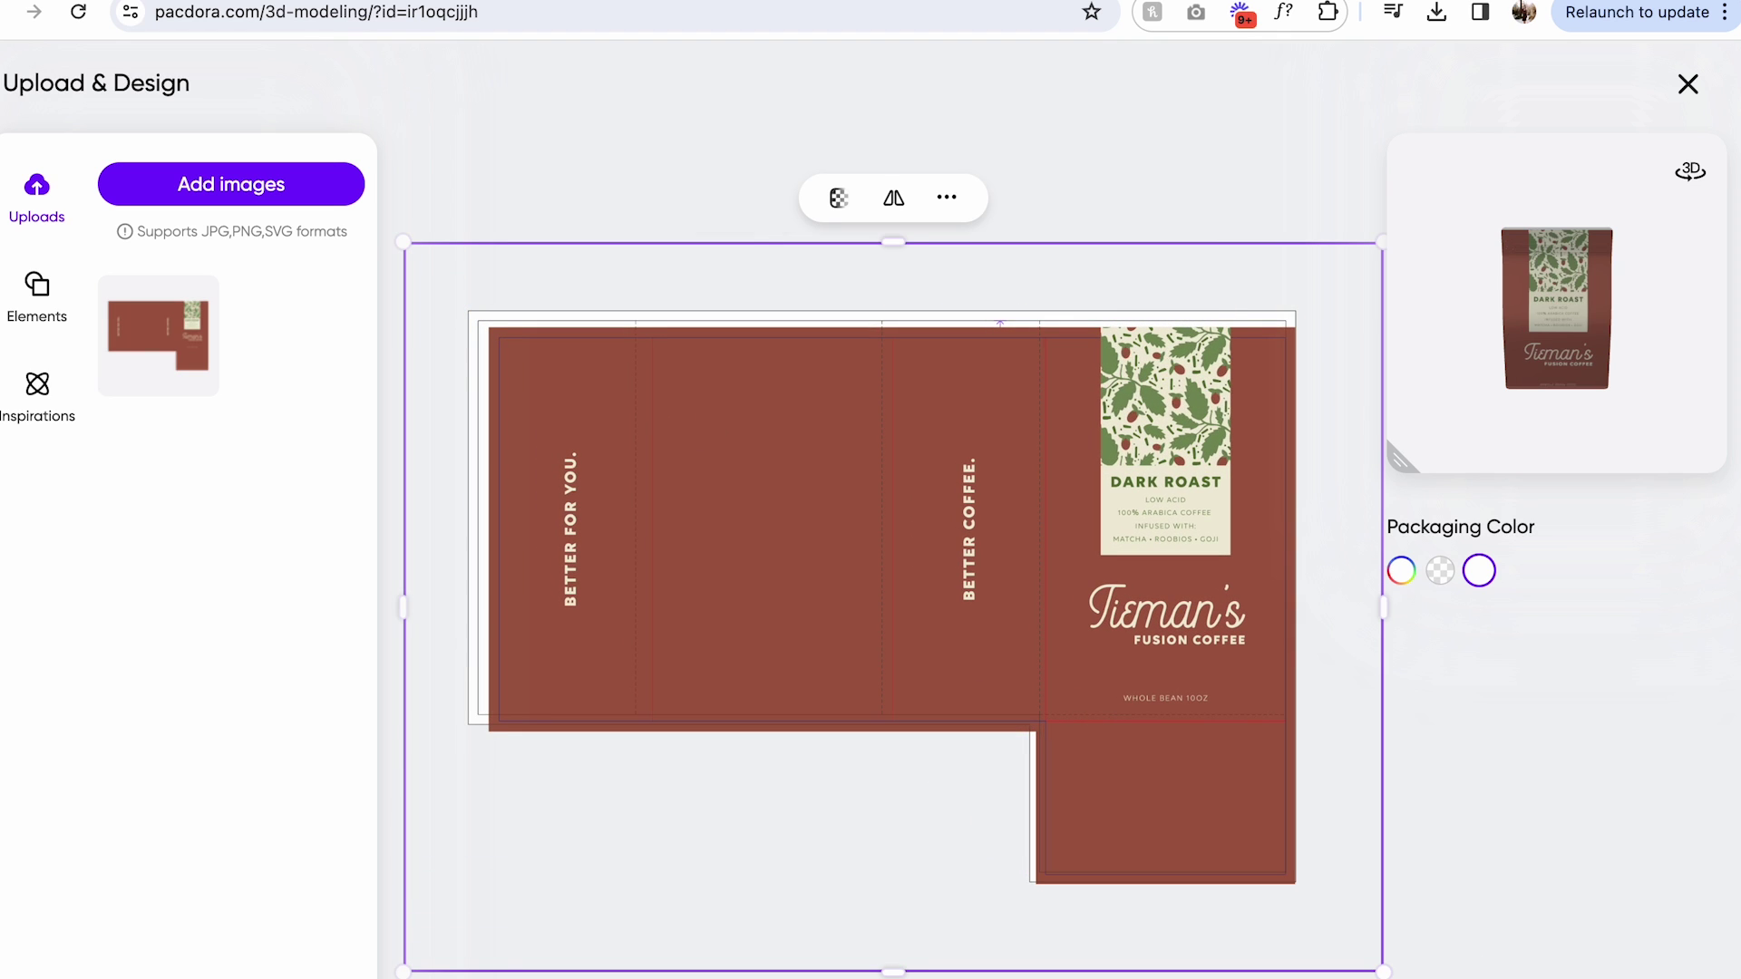
pyautogui.press('Left')
pyautogui.press('Left')
pyautogui.press('Left')
pyautogui.press('Up')
pyautogui.moveTo(1374, 238); pyautogui.dragTo(1395, 217)
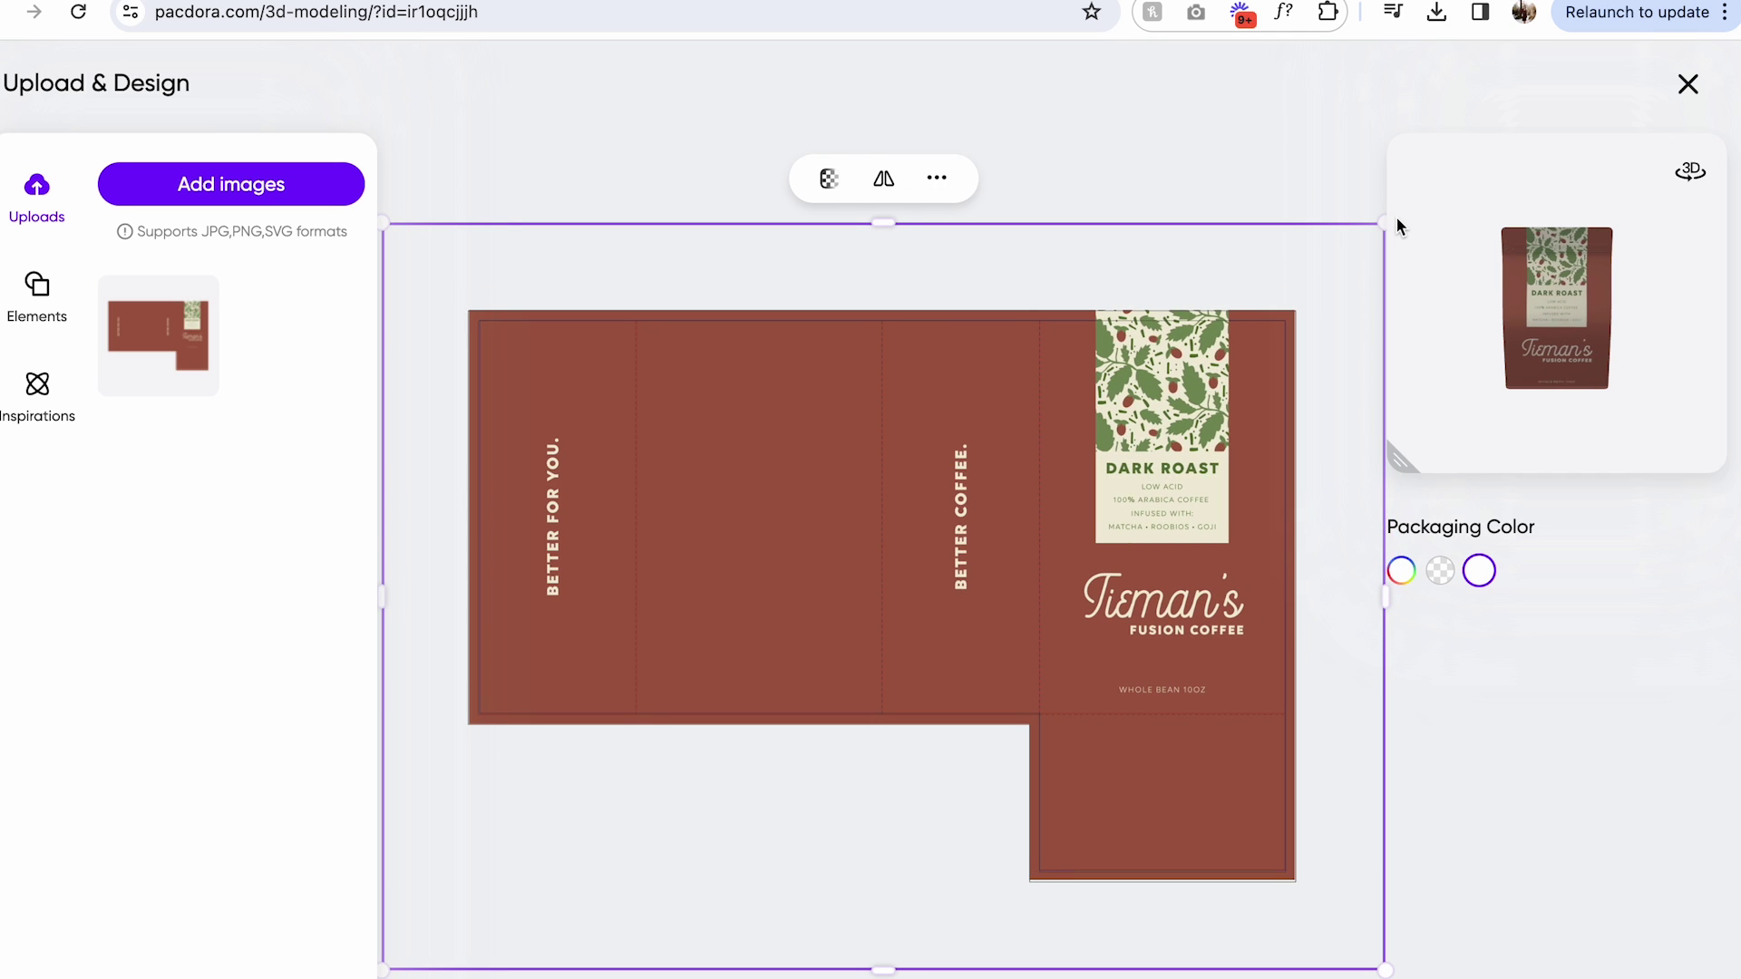
# Step: Fine-tune the artwork's size and position so it fully covers the bag dieline, and return to the 3D mockup
pyautogui.moveTo(1387, 225); pyautogui.dragTo(1386, 227)
pyautogui.press('Left')
pyautogui.press('Right')
pyautogui.press('Left')
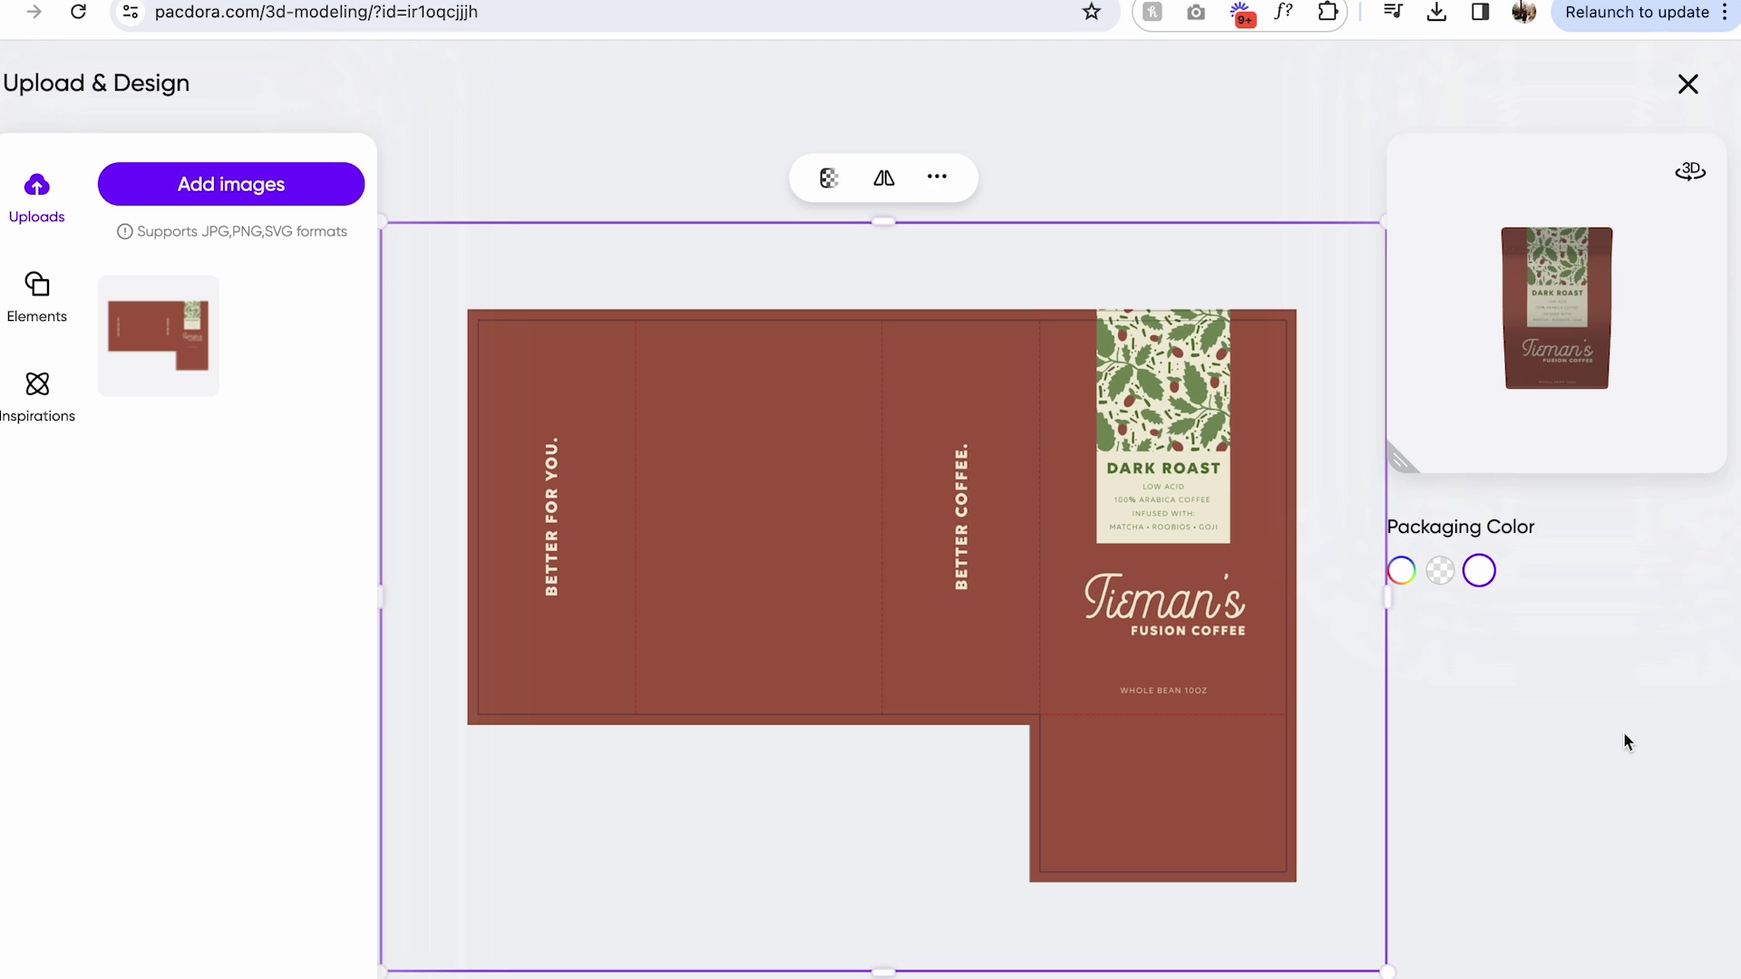
pyautogui.click(1622, 731)
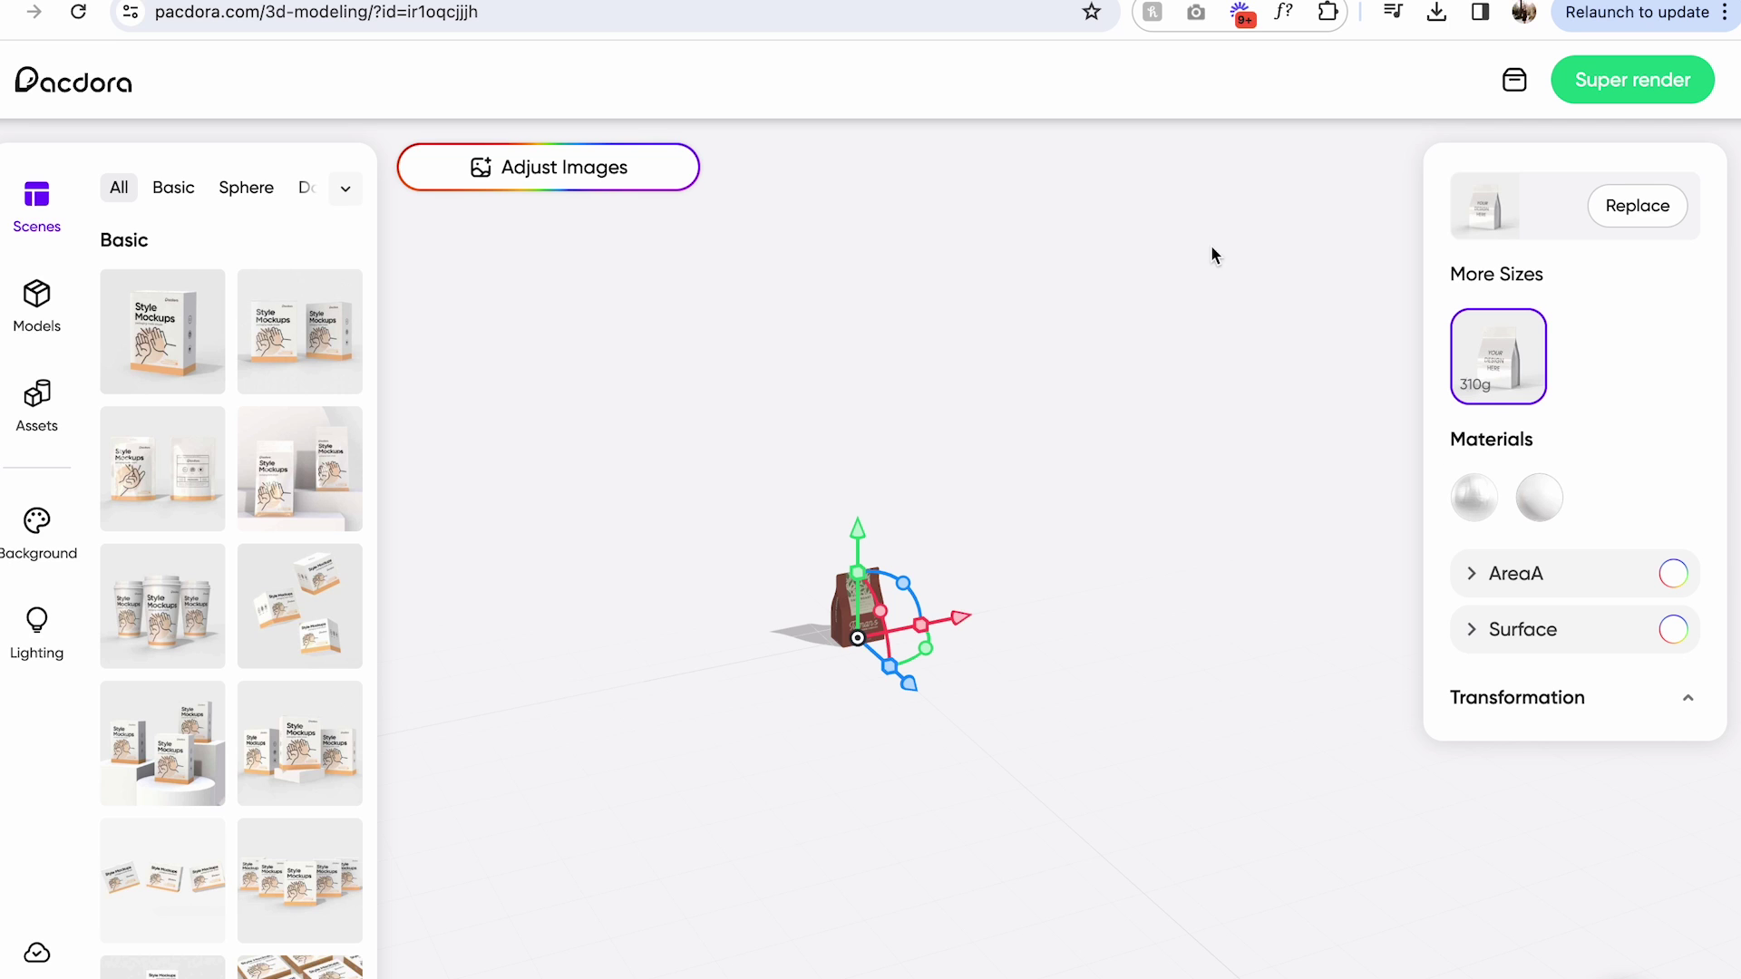
# Step: Inspect the artwork on the 3D bag's front and sides, and briefly recheck it on the dieline
pyautogui.scroll(10, 647, 626)
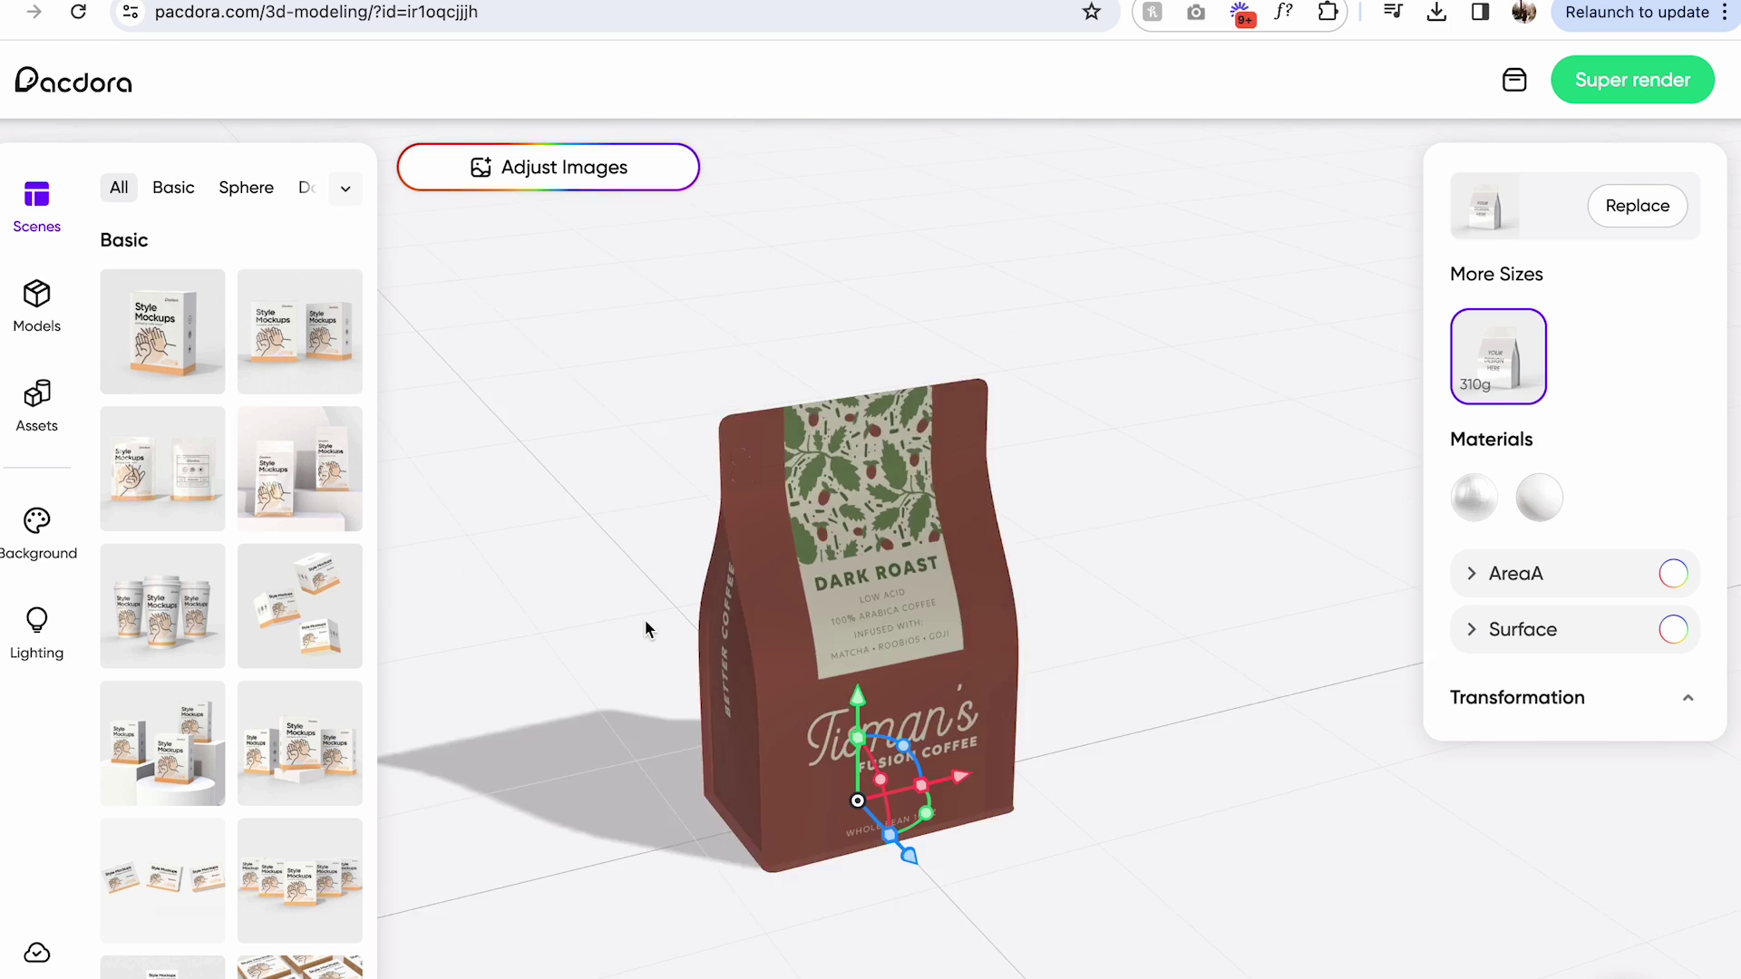
pyautogui.scroll(4, 645, 618)
pyautogui.moveTo(644, 618); pyautogui.dragTo(625, 547)
pyautogui.moveTo(774, 591); pyautogui.dragTo(888, 284)
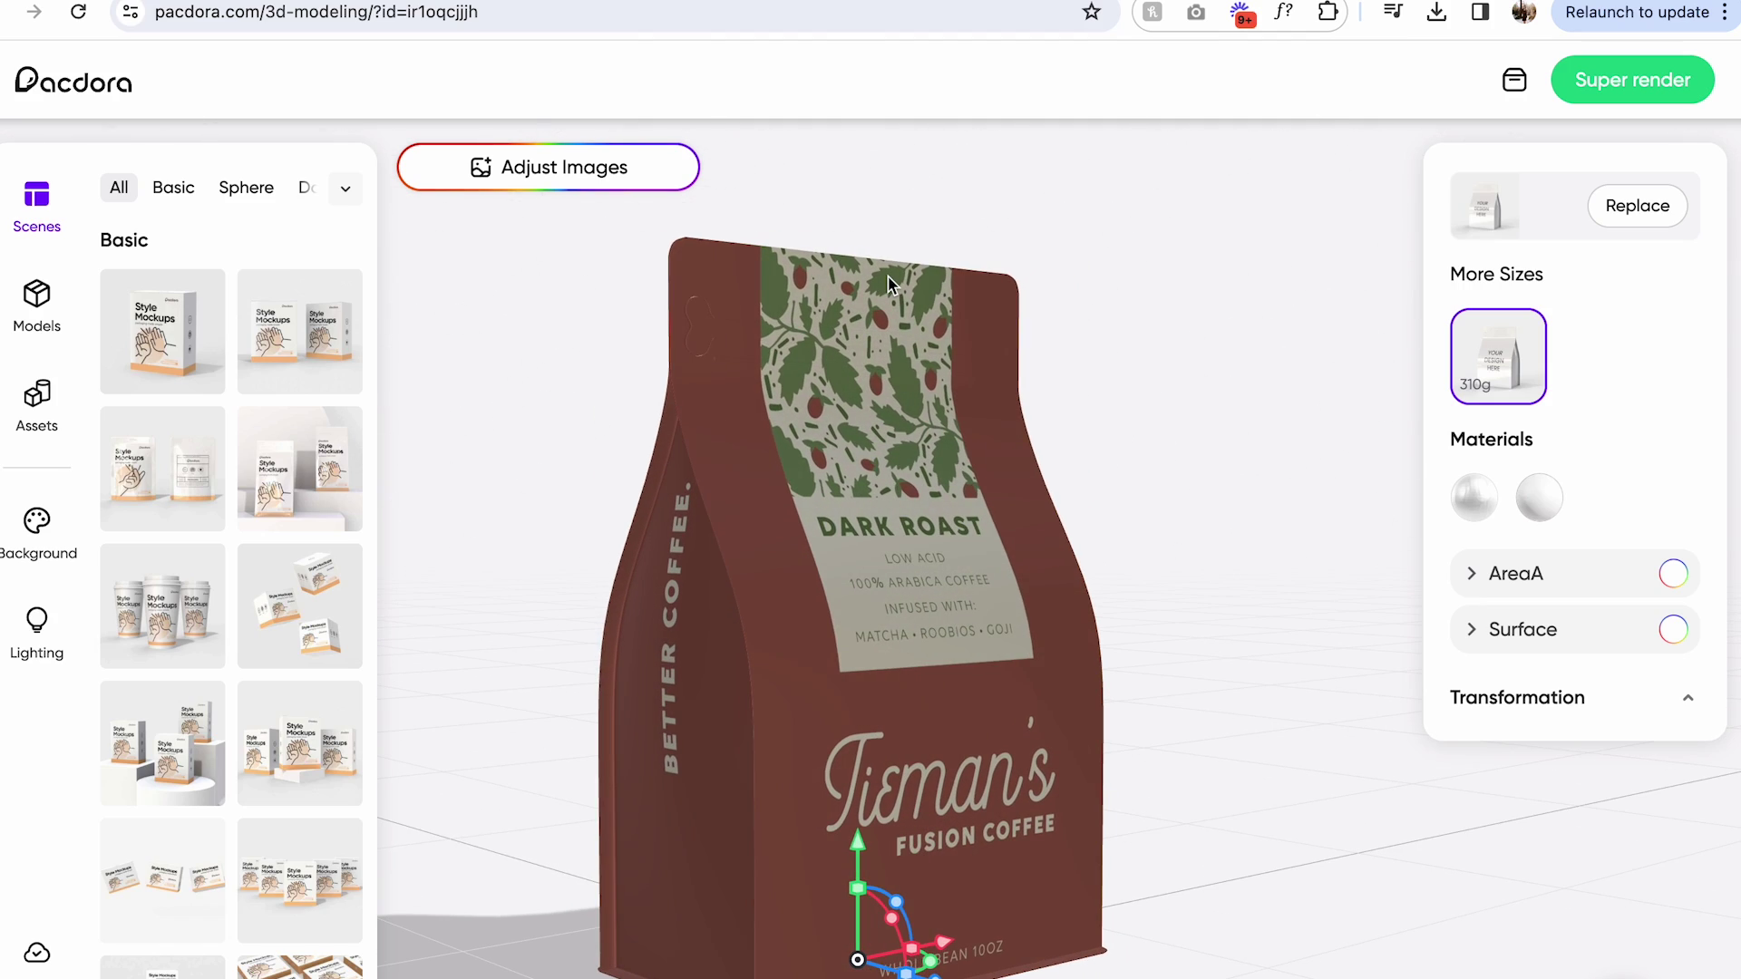
pyautogui.moveTo(923, 607); pyautogui.dragTo(594, 544)
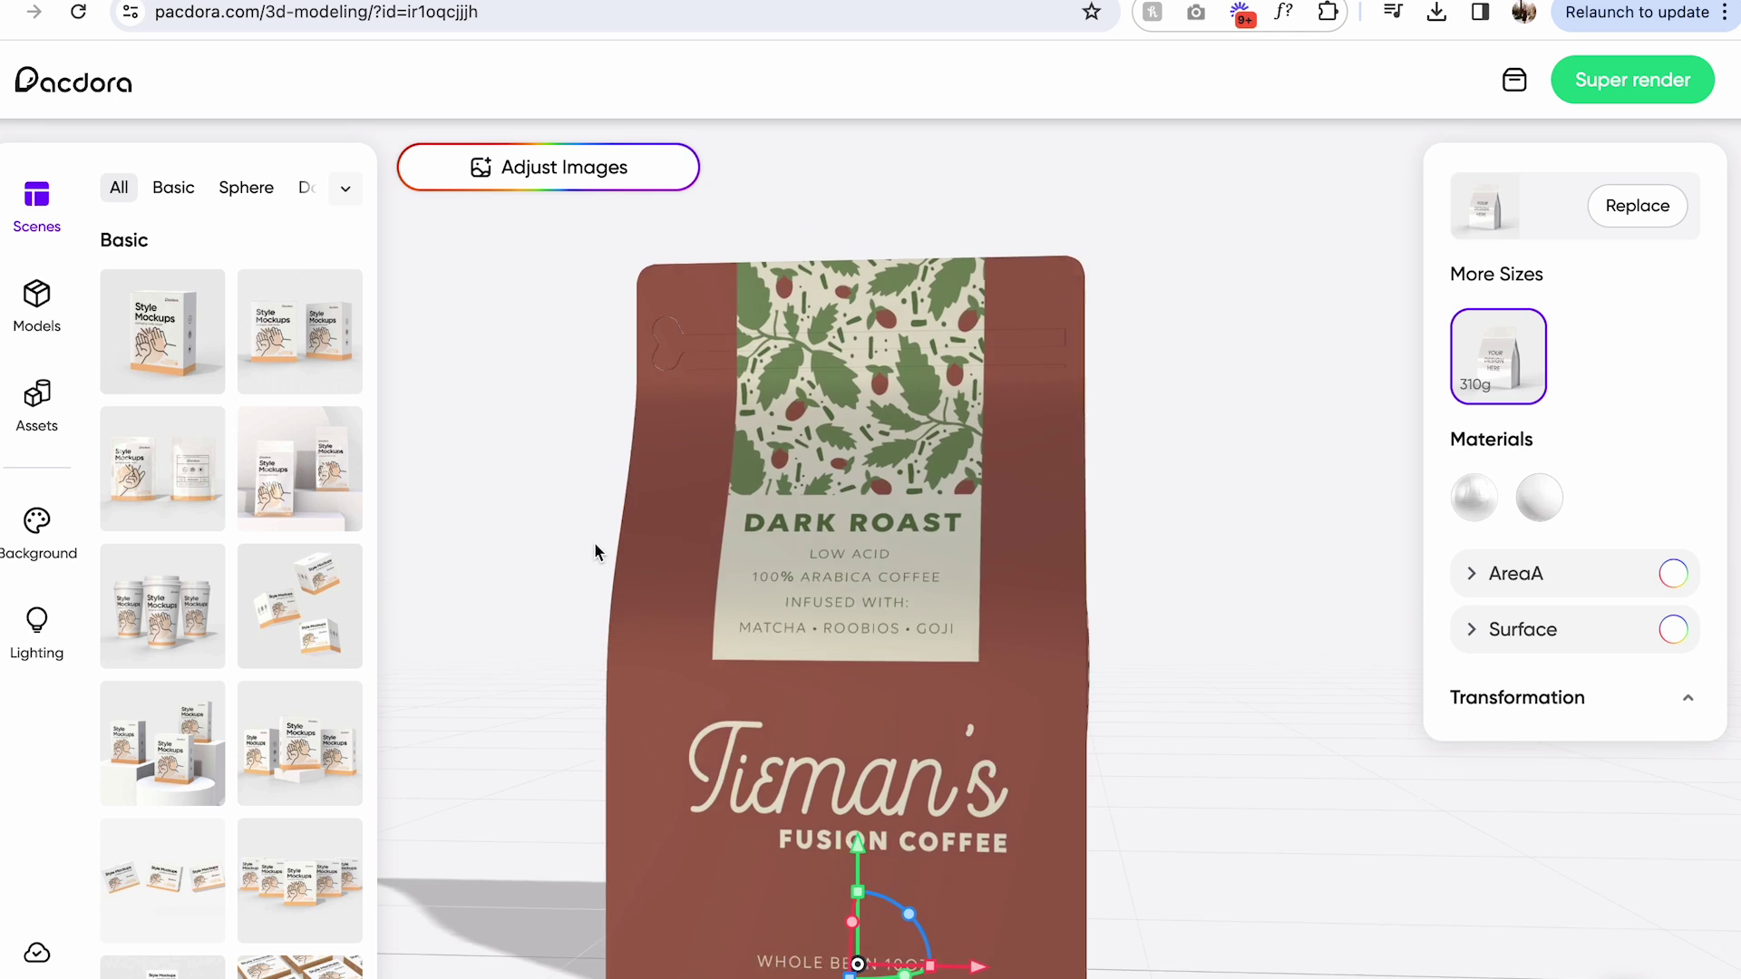
pyautogui.click(602, 172)
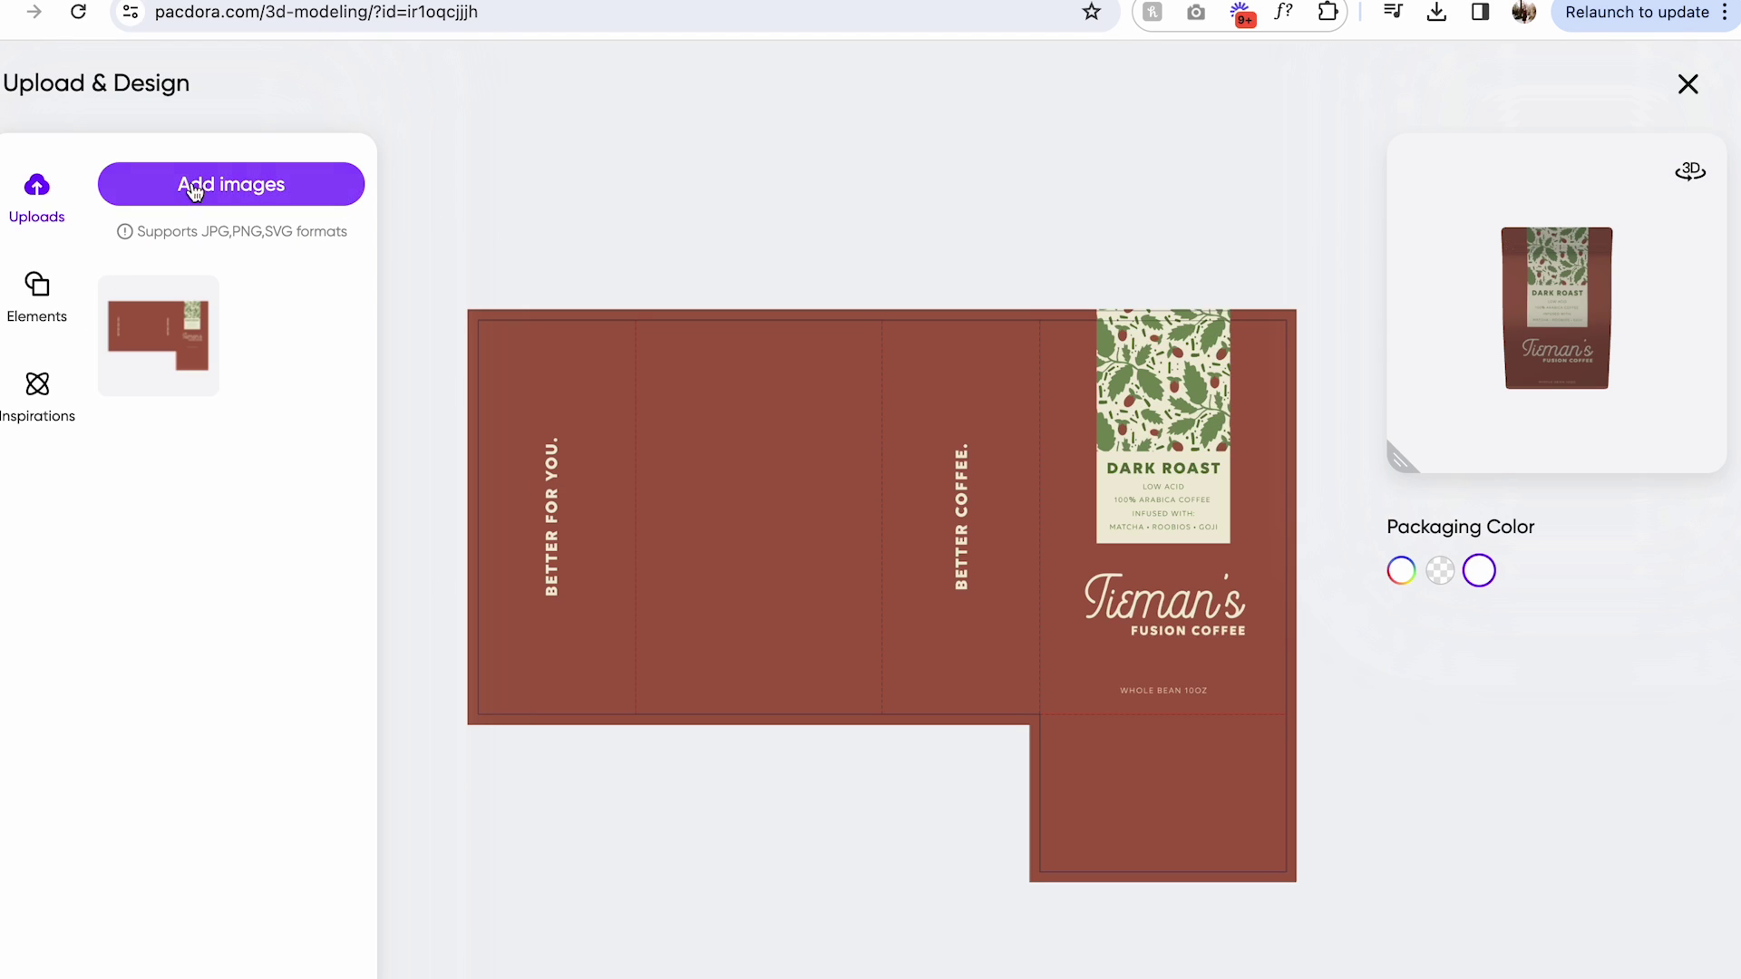
pyautogui.click(1557, 977)
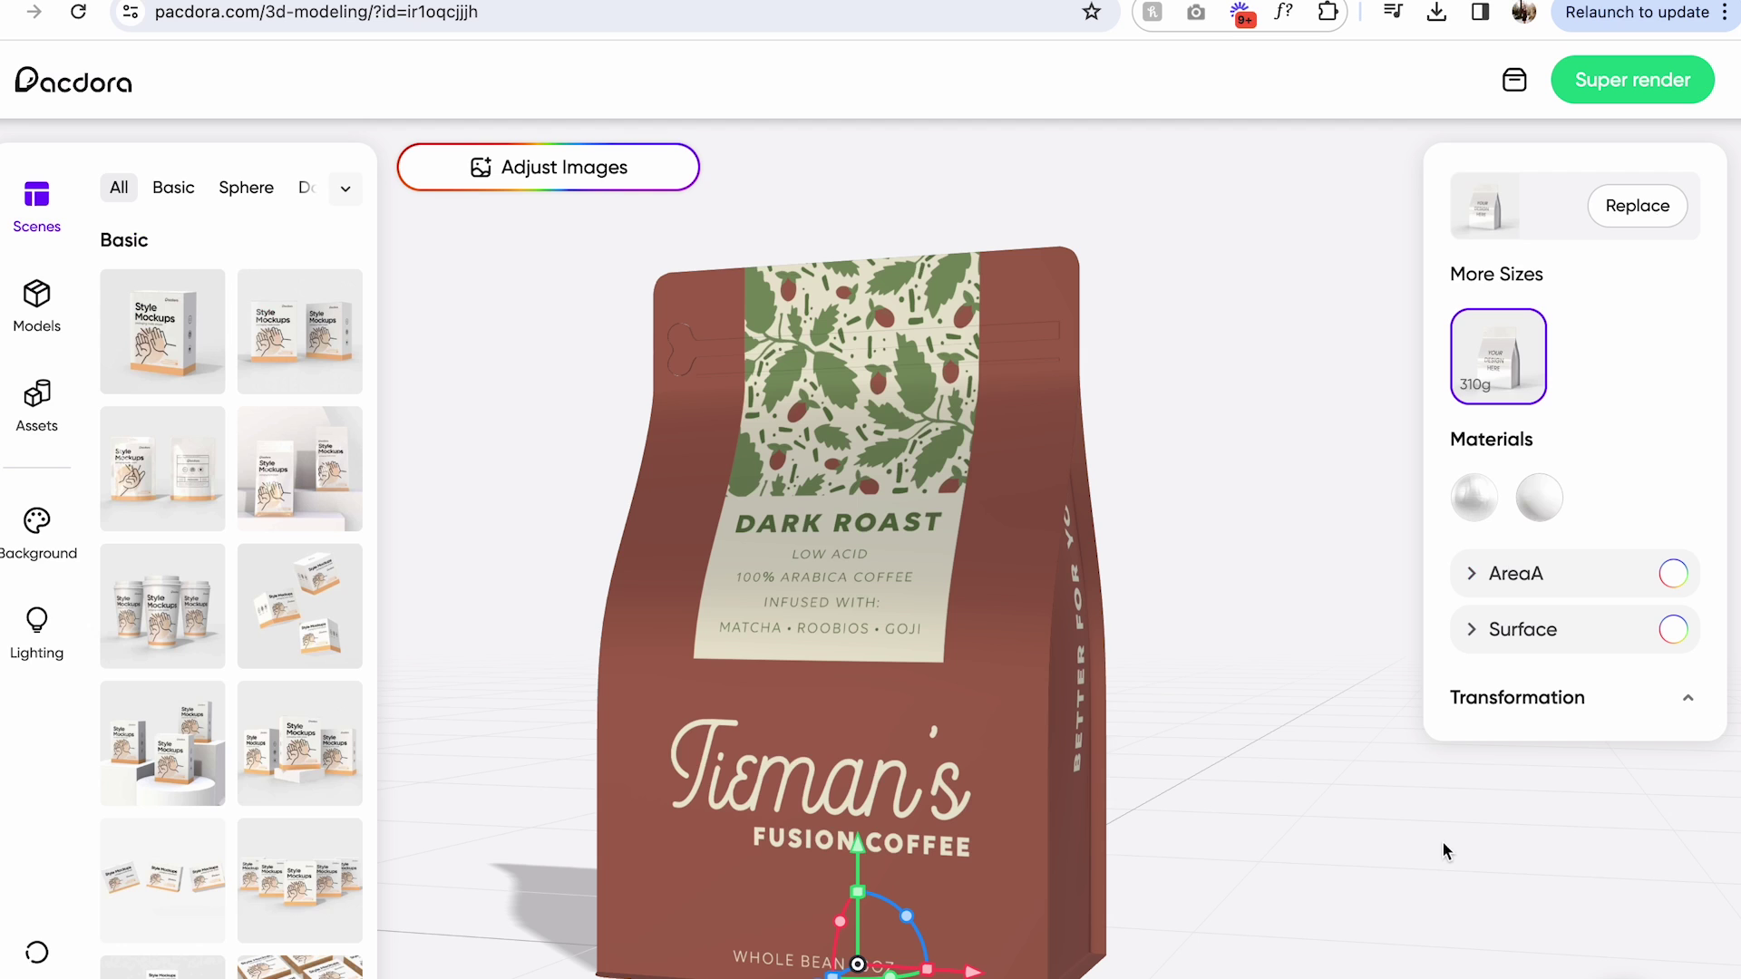
# Step: Expand the AreaA material settings and try lowering its opacity to 16%
pyautogui.click(1469, 580)
pyautogui.click(1469, 573)
pyautogui.click(1470, 573)
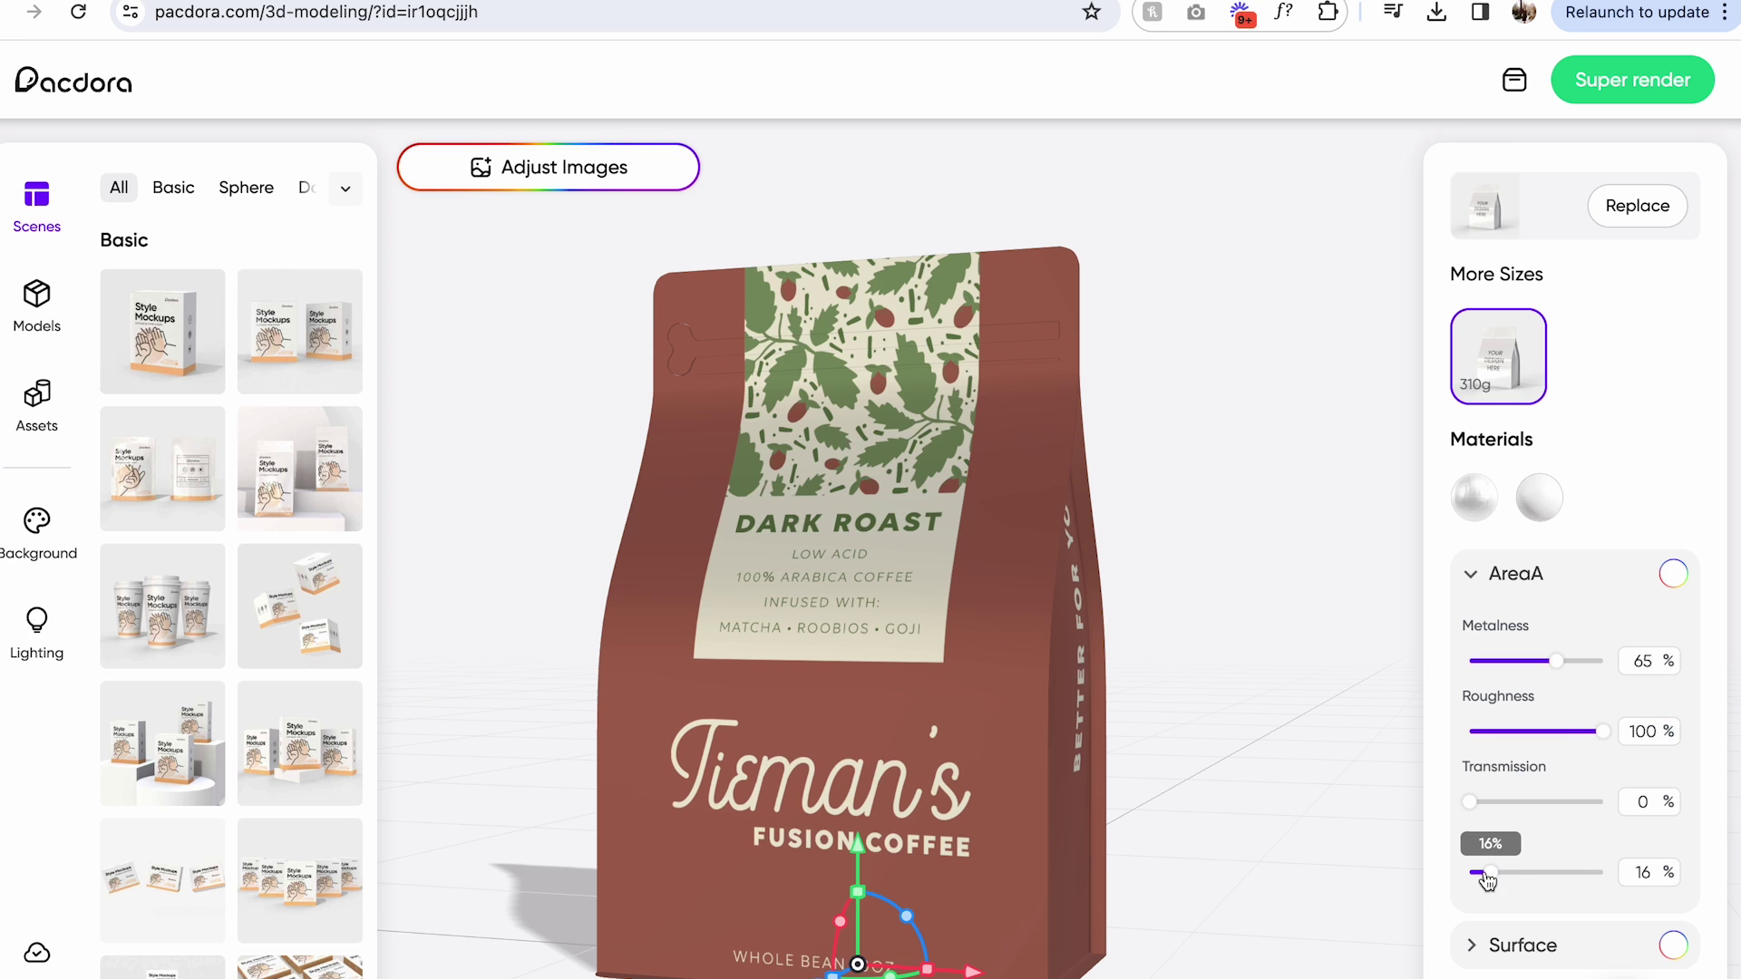
pyautogui.moveTo(1125, 748); pyautogui.dragTo(1210, 748)
# Step: Expand the bag's Surface material settings and set its roughness to 75%
pyautogui.click(1472, 954)
pyautogui.click(1473, 961)
pyautogui.scroll(-3, 1490, 902)
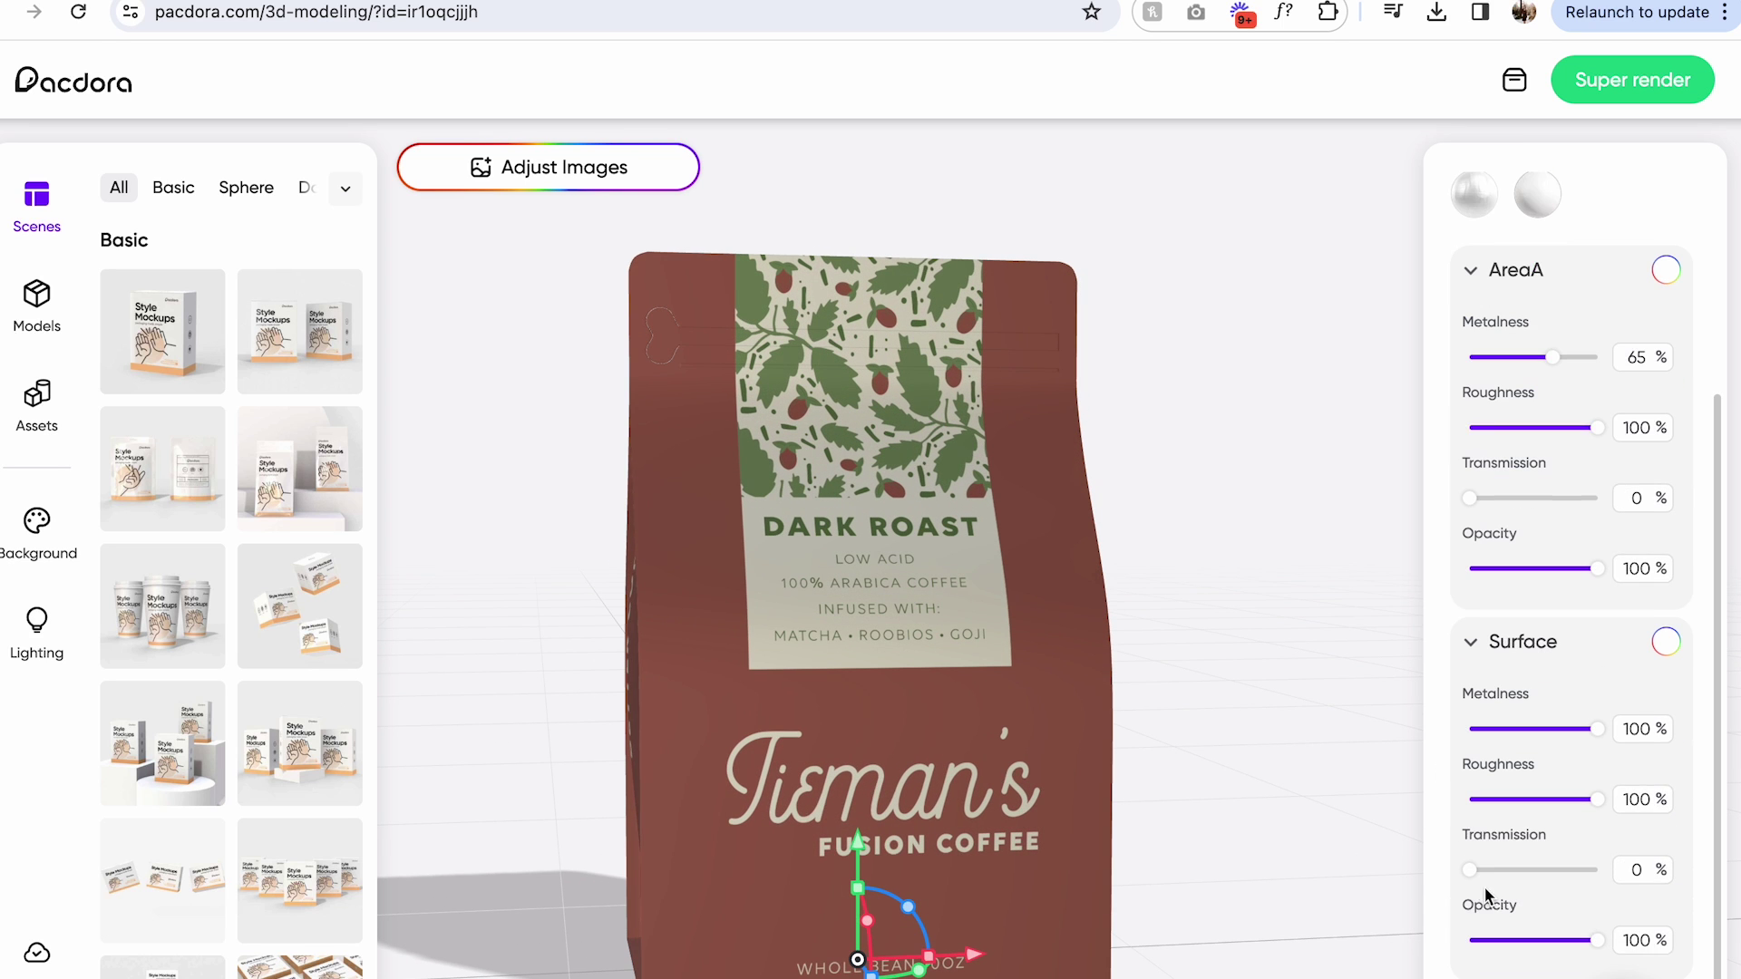
pyautogui.click(1547, 802)
pyautogui.moveTo(1552, 810); pyautogui.dragTo(1569, 810)
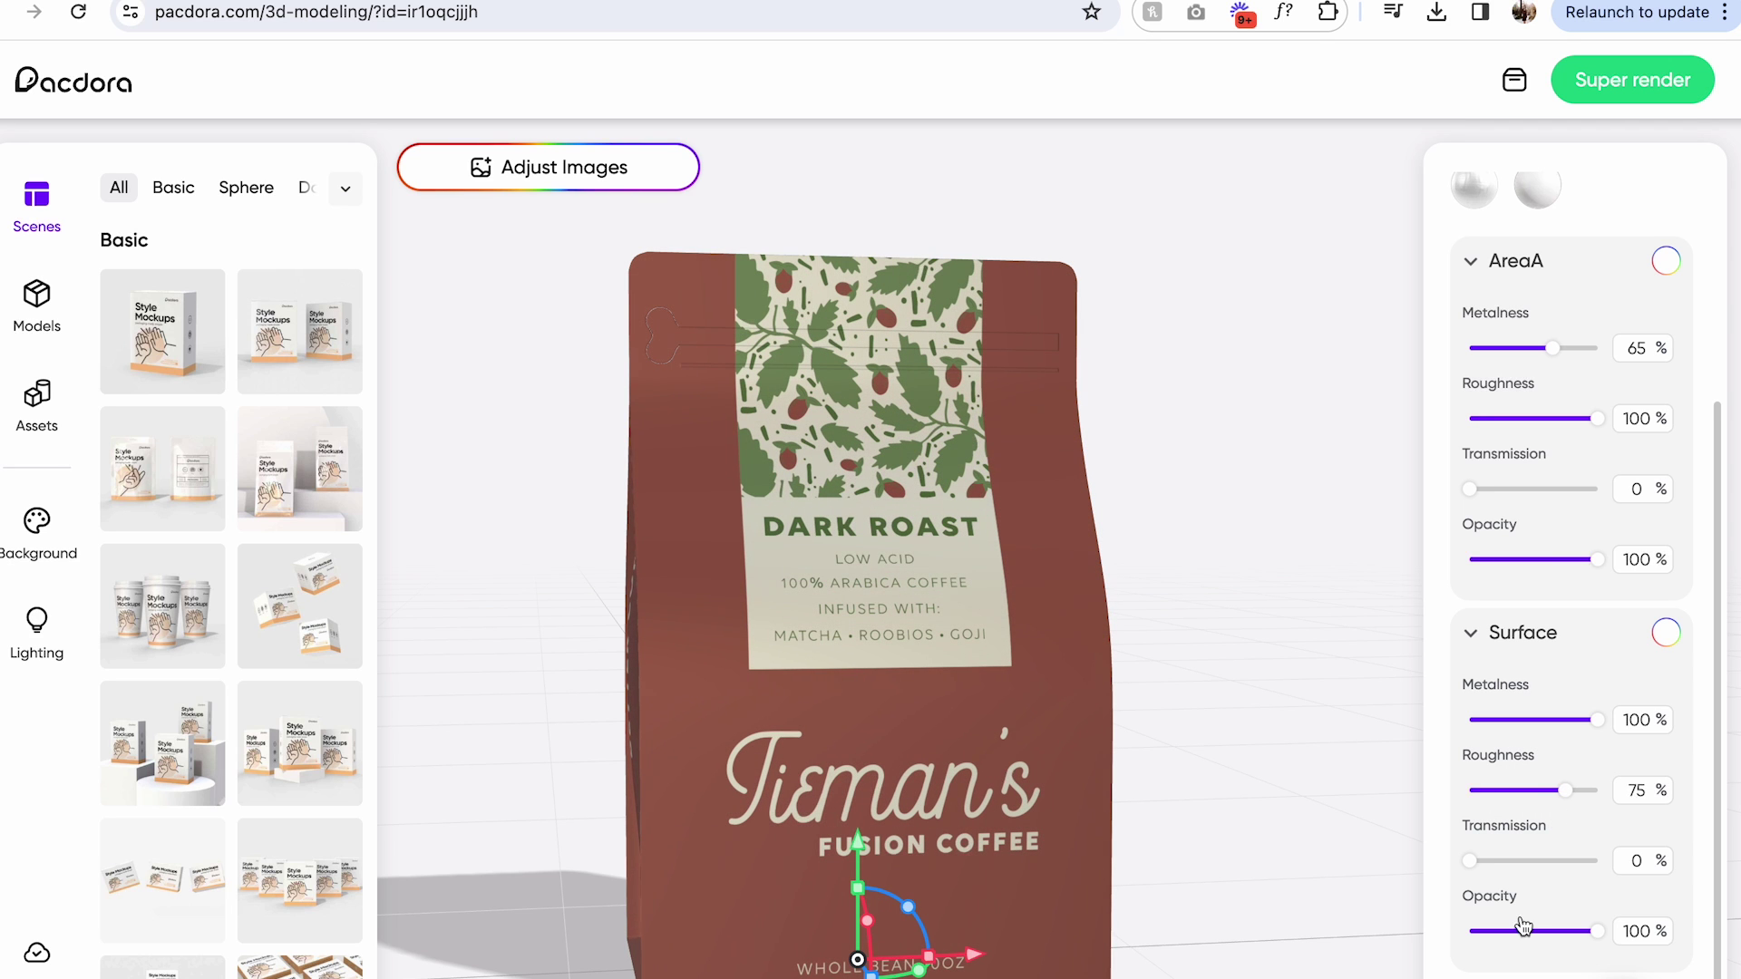
pyautogui.scroll(-3, 1550, 714)
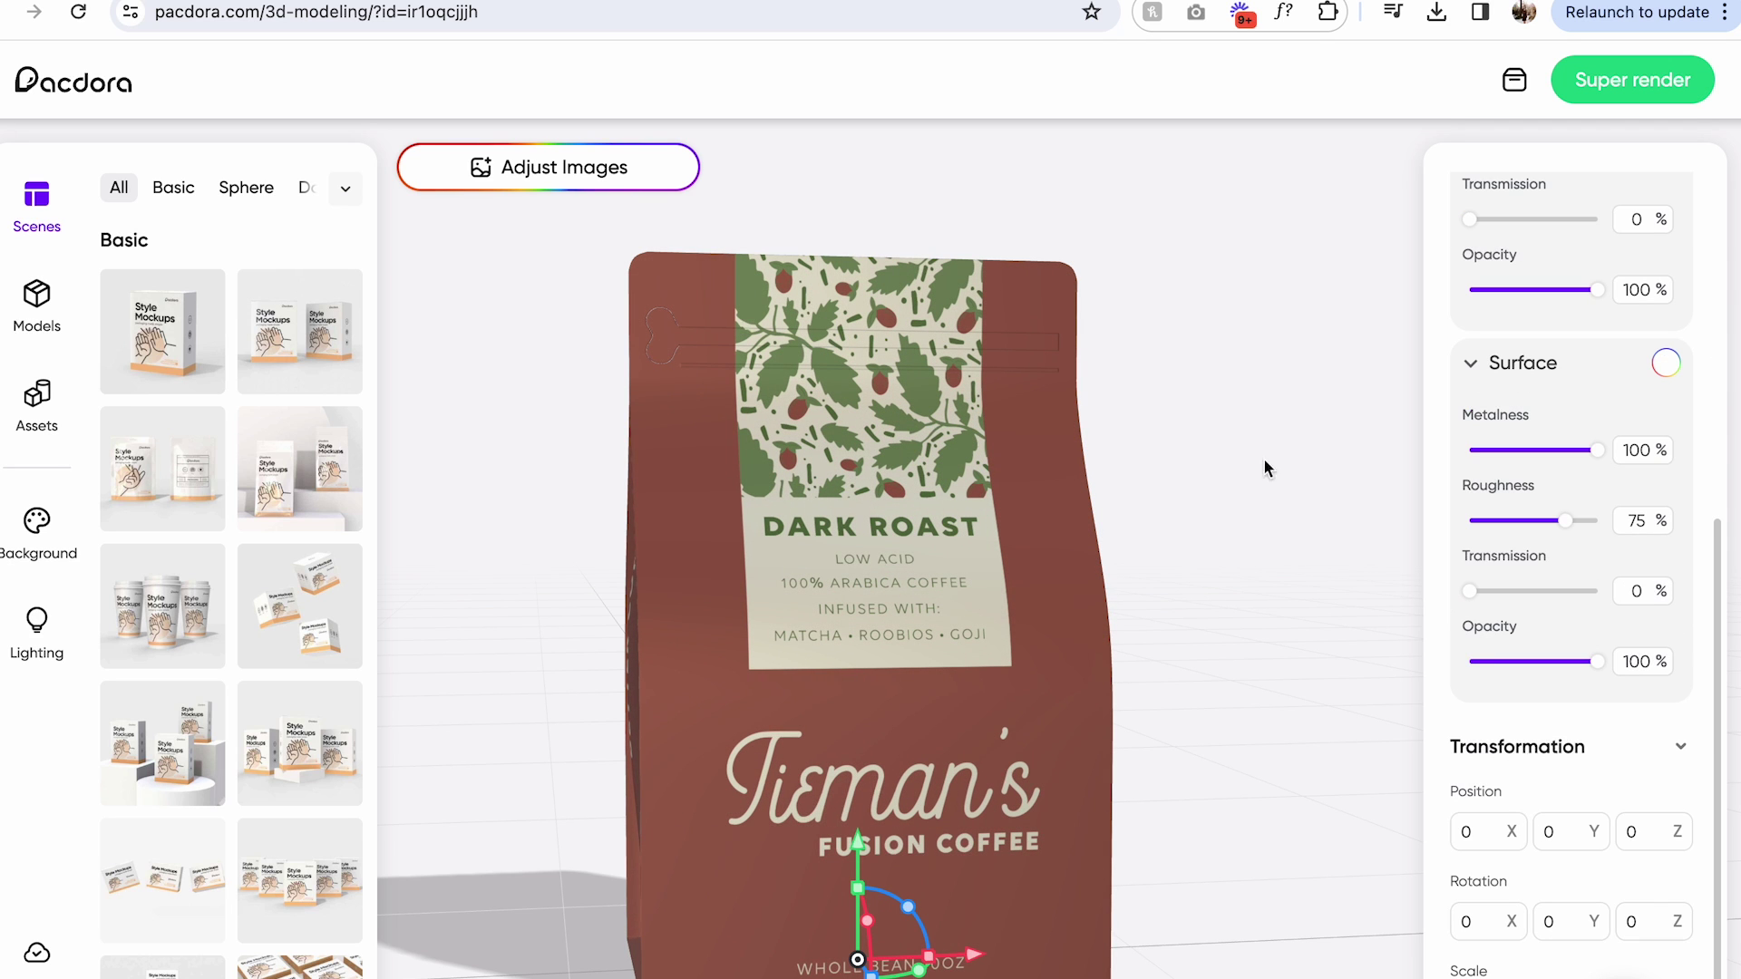
# Step: Try the Silky moonlight, Skyfire sunset and Evening sun lighting presets, plus the preset after them, on the bag
pyautogui.click(36, 624)
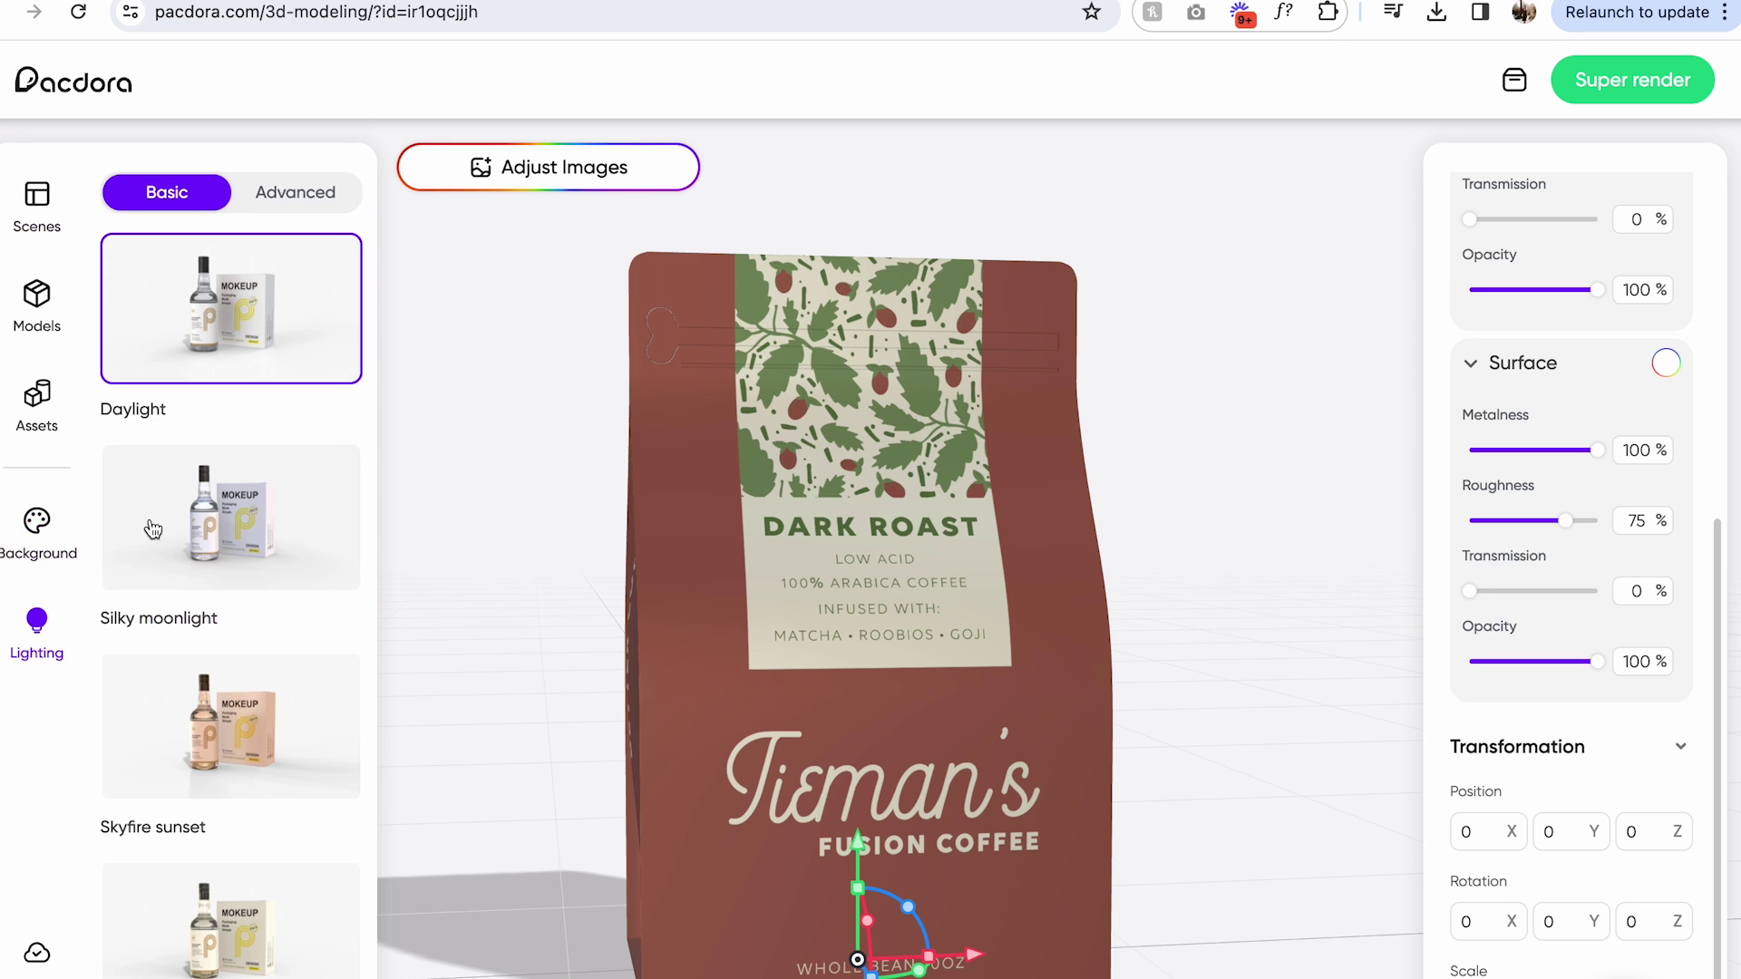
pyautogui.click(154, 525)
pyautogui.click(168, 702)
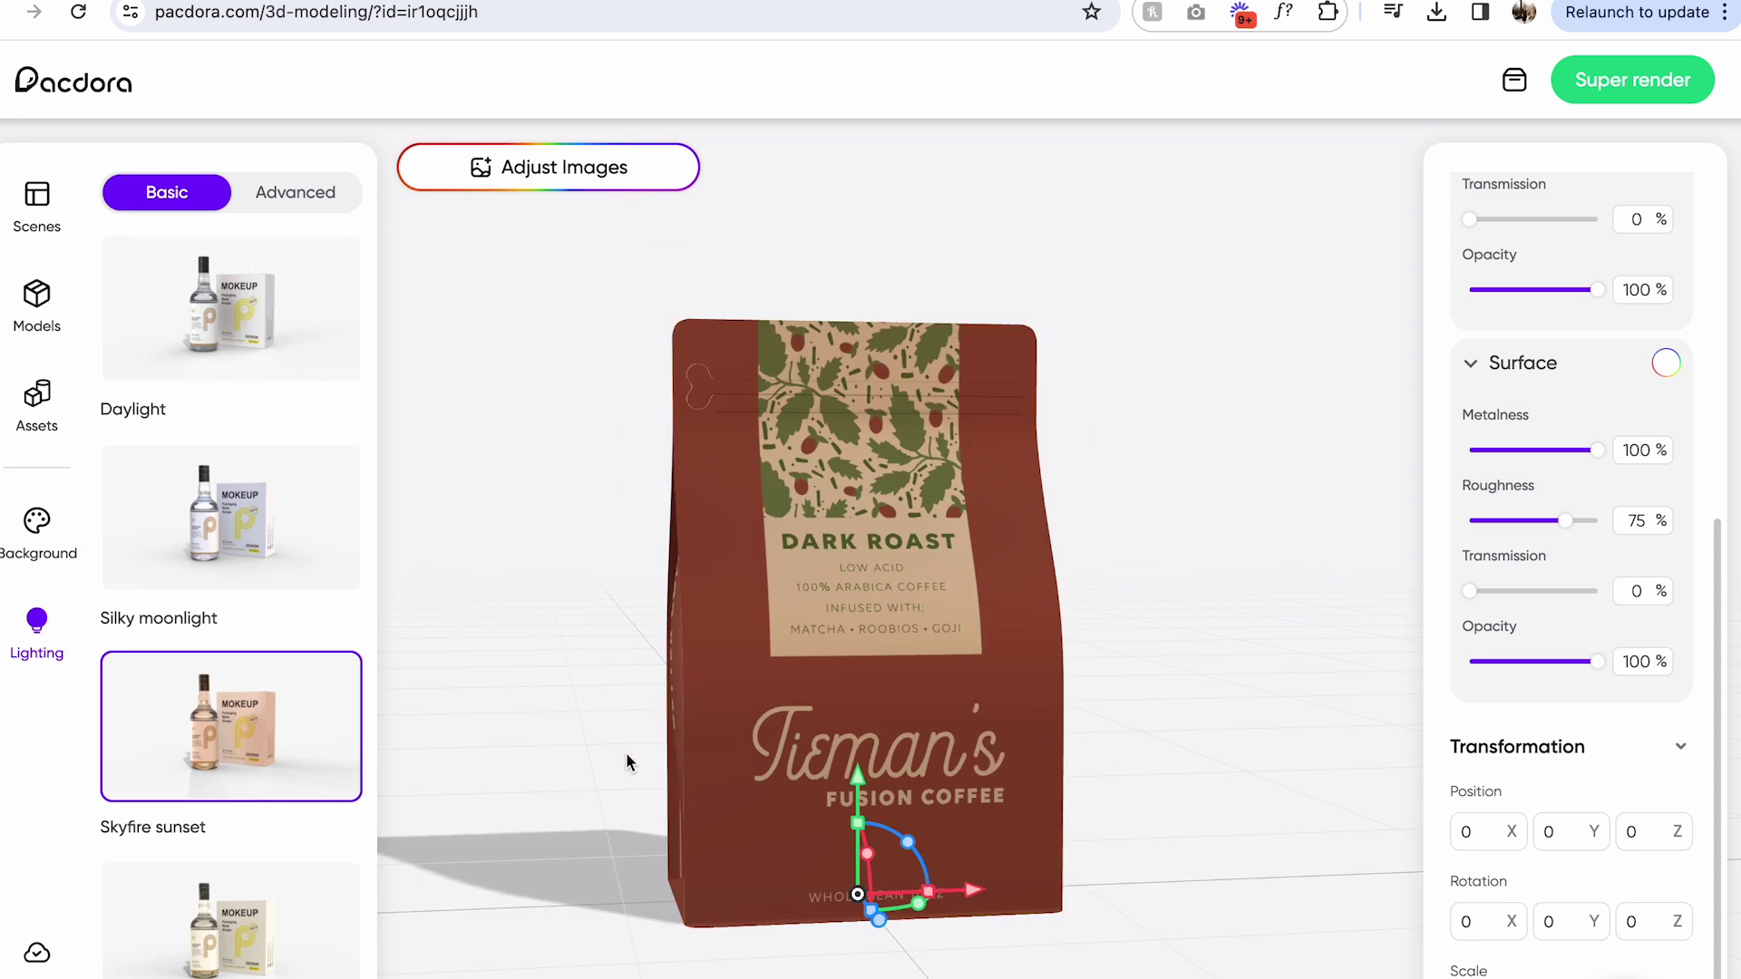
pyautogui.moveTo(626, 759); pyautogui.dragTo(754, 771)
pyautogui.click(267, 884)
pyautogui.scroll(-3, 267, 884)
pyautogui.click(255, 895)
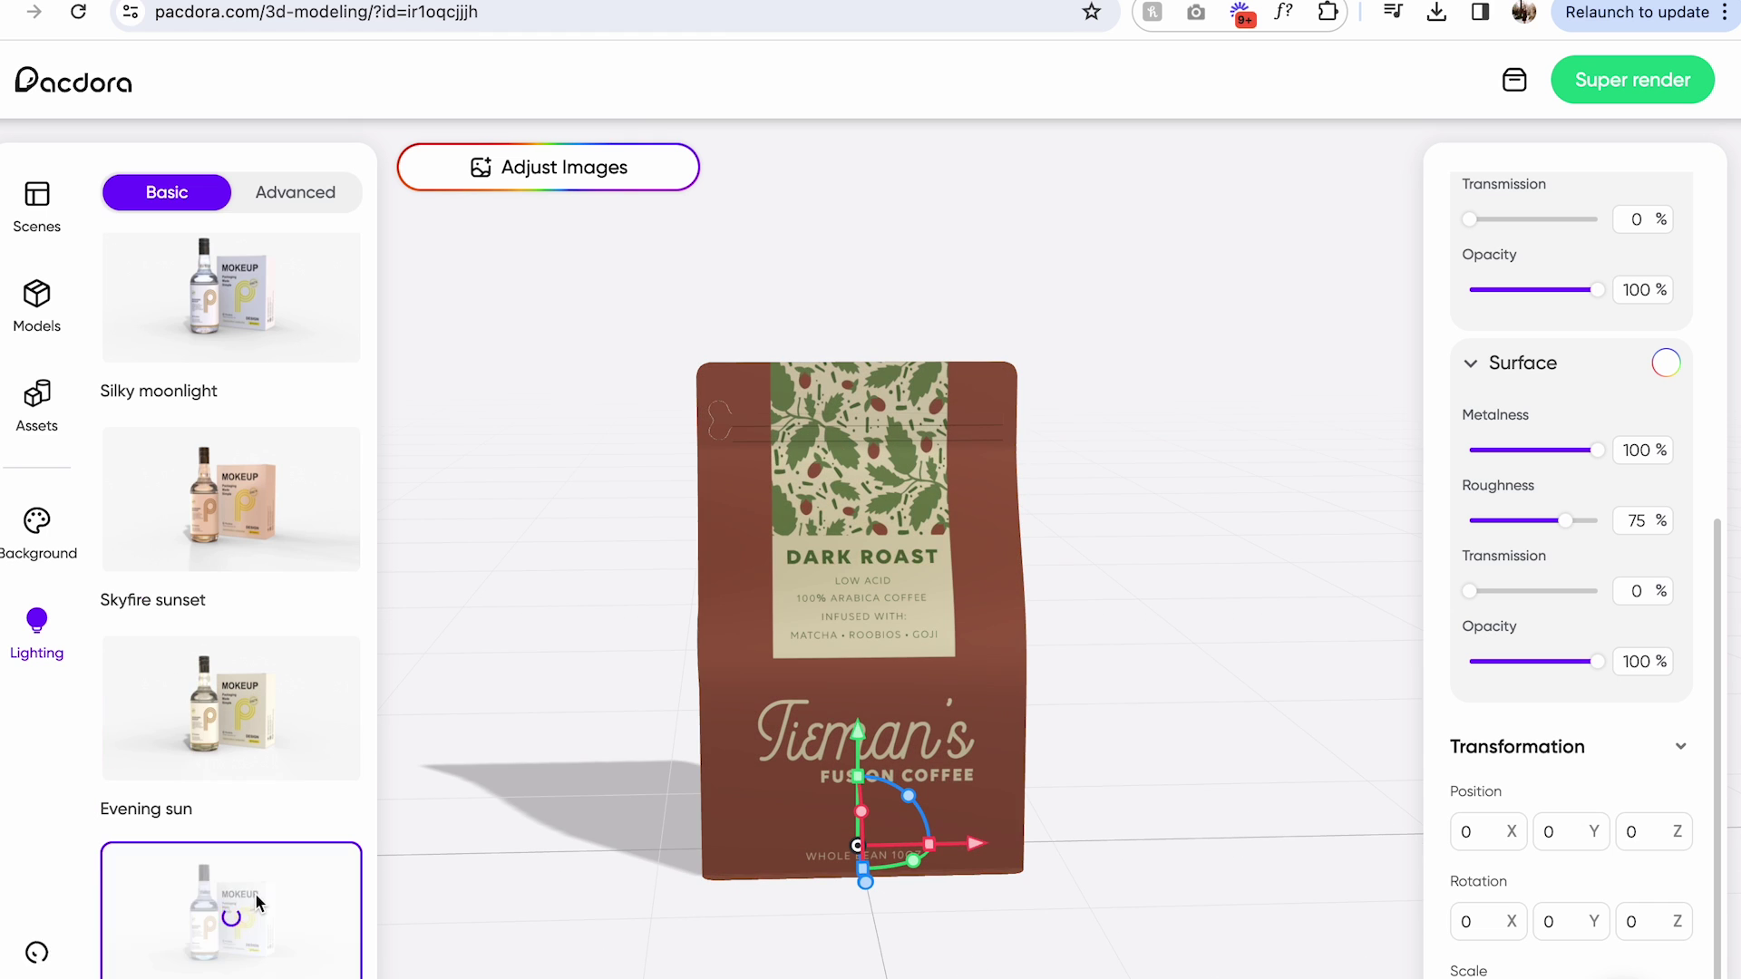
# Step: Apply the Daylight lighting preset again and set the lighting brightness to 65%
pyautogui.scroll(3, 254, 879)
pyautogui.click(237, 331)
pyautogui.click(234, 494)
pyautogui.click(227, 365)
pyautogui.click(295, 192)
pyautogui.moveTo(232, 272); pyautogui.dragTo(272, 272)
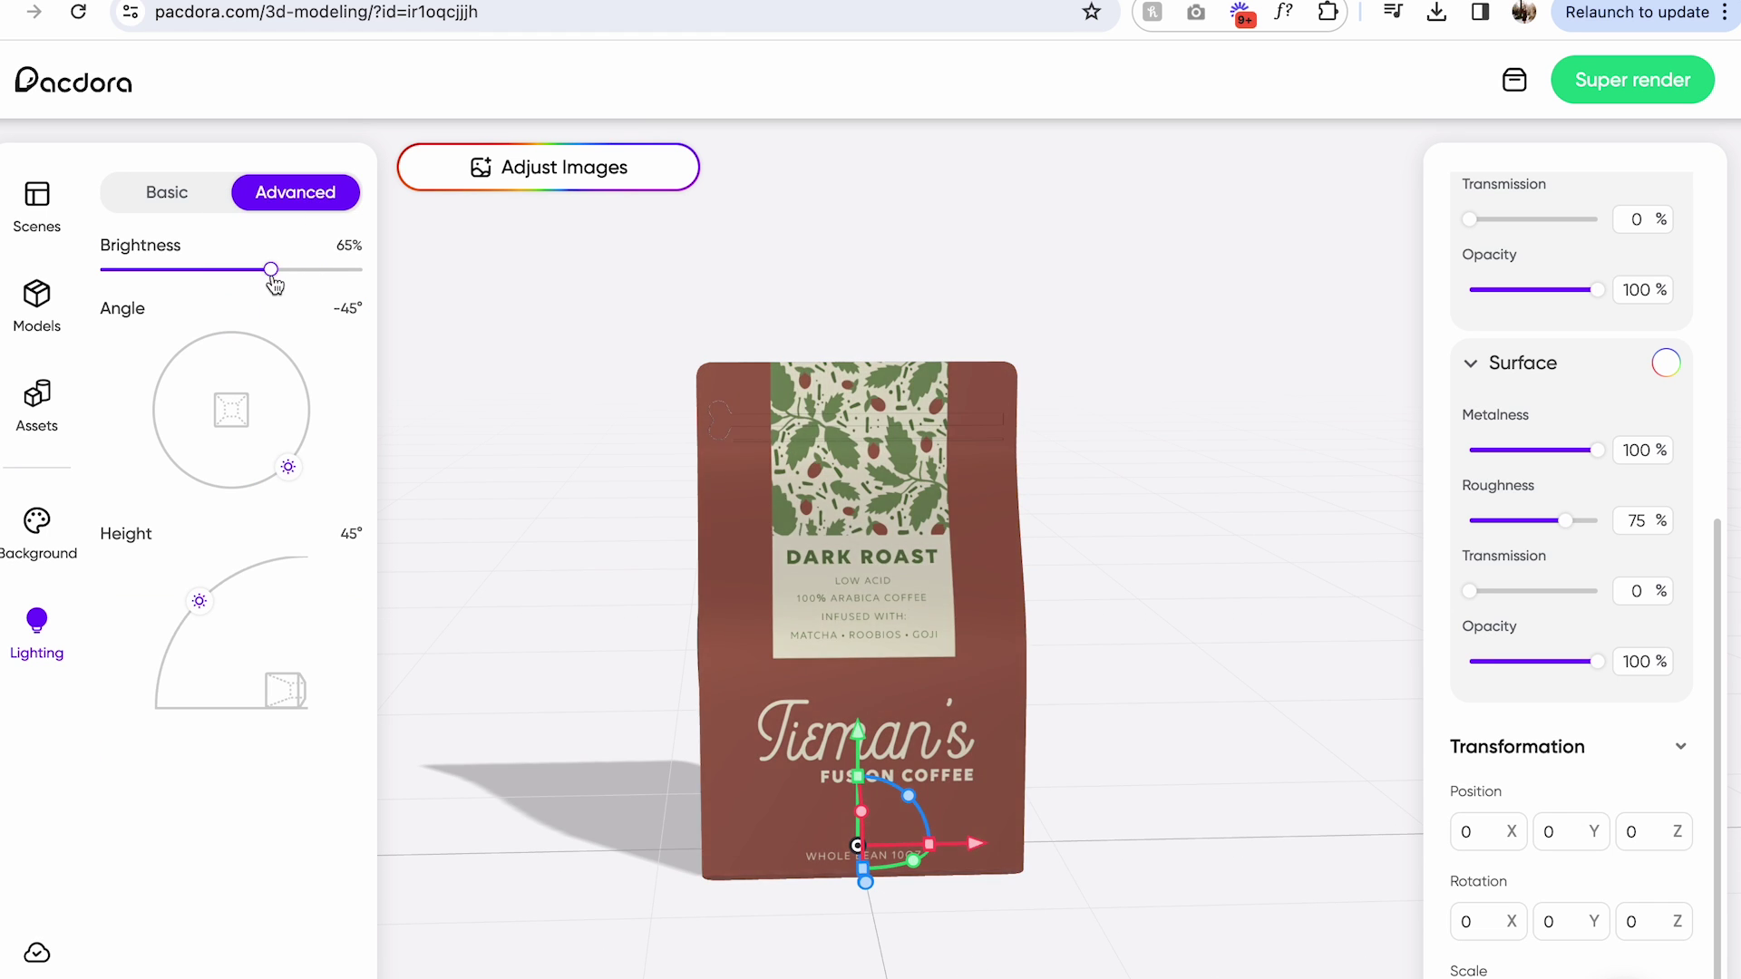
# Step: Try the Basic scene showing a front and back bag, followed by the three-bag scene with a podium
pyautogui.click(36, 541)
pyautogui.click(36, 199)
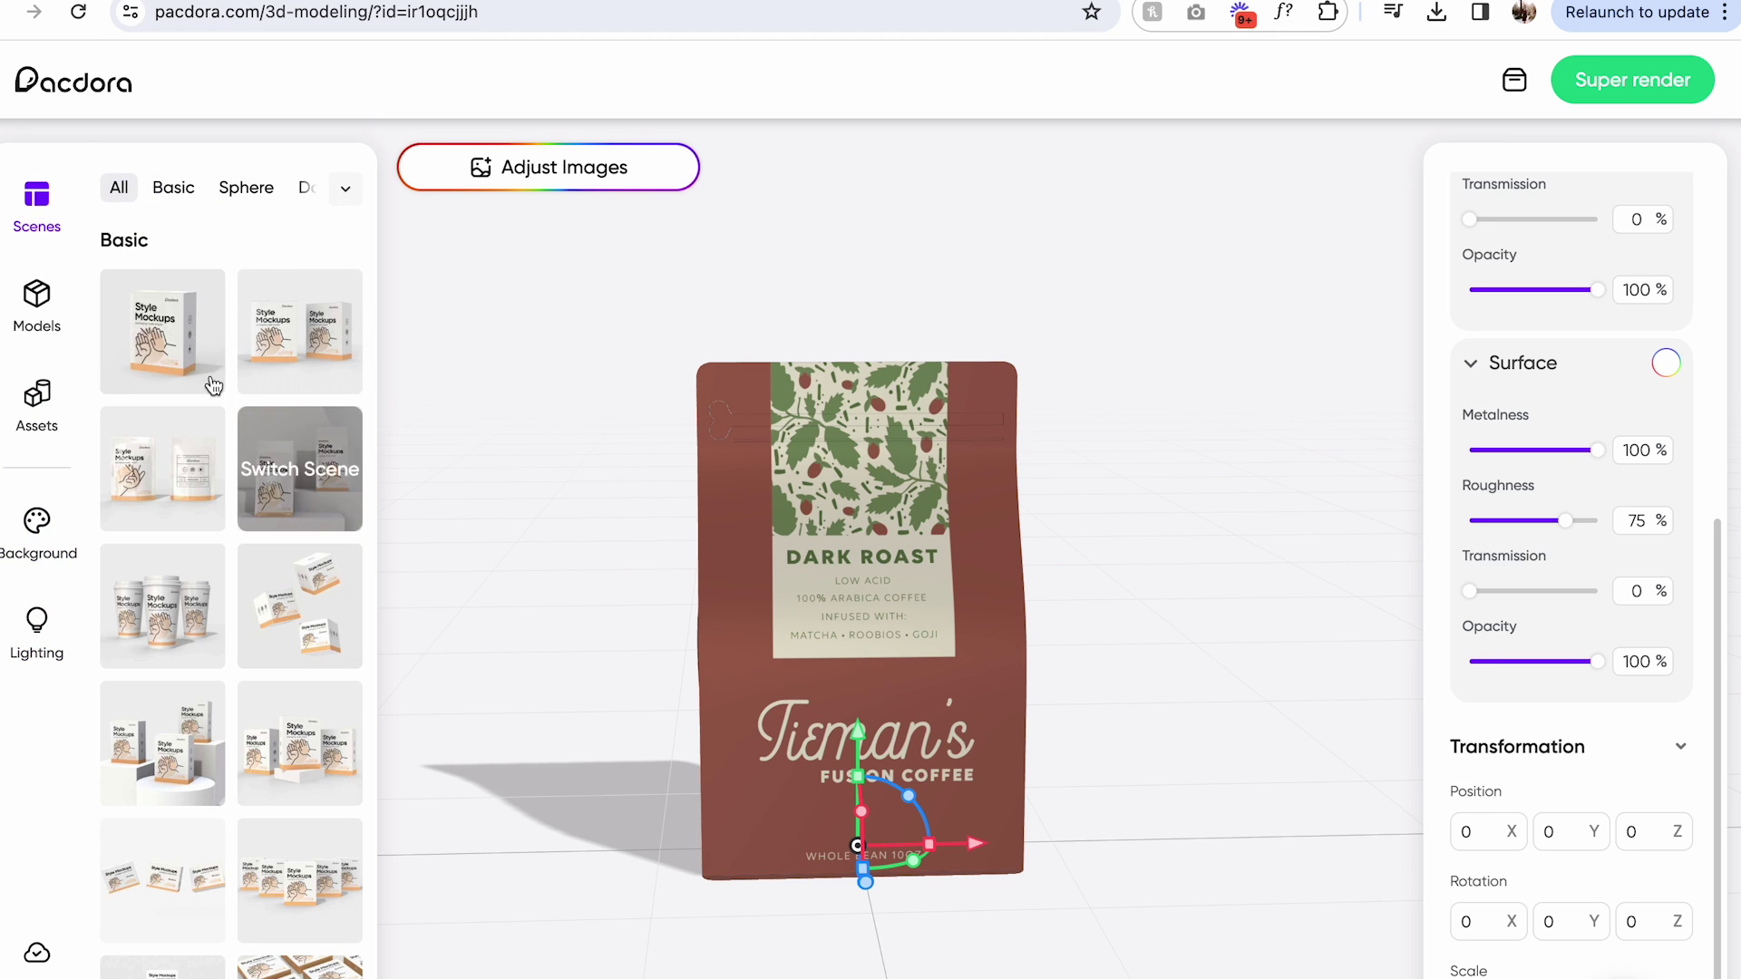
pyautogui.click(200, 497)
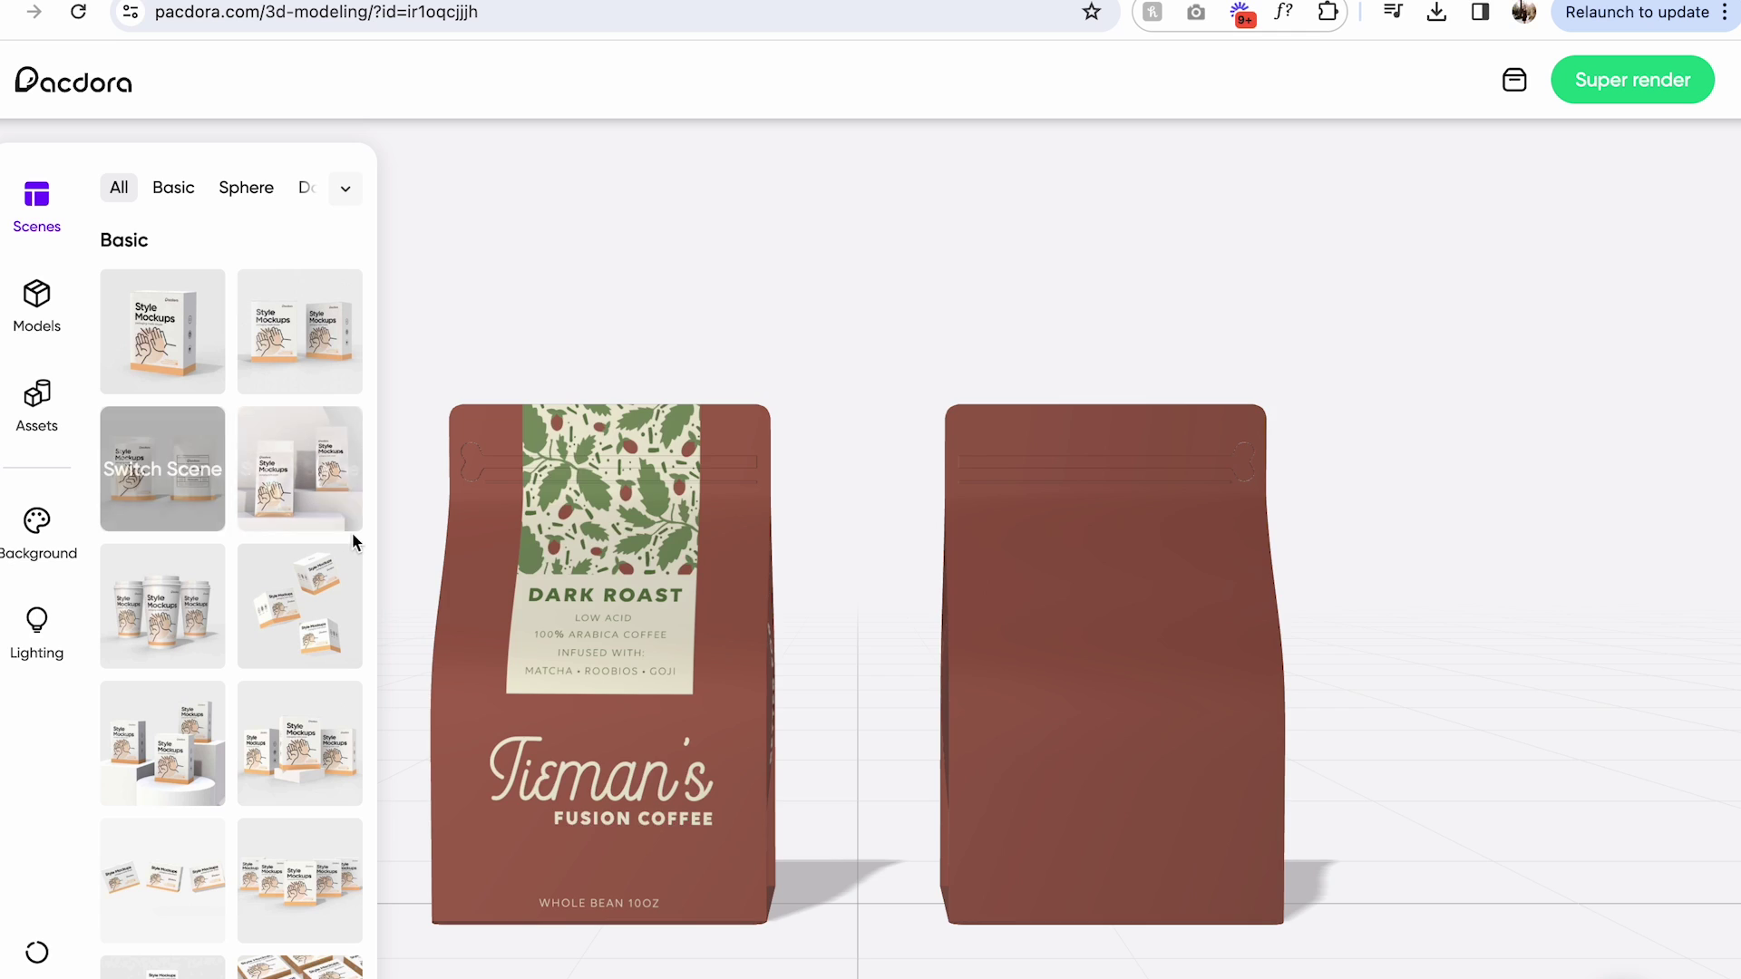
pyautogui.click(313, 735)
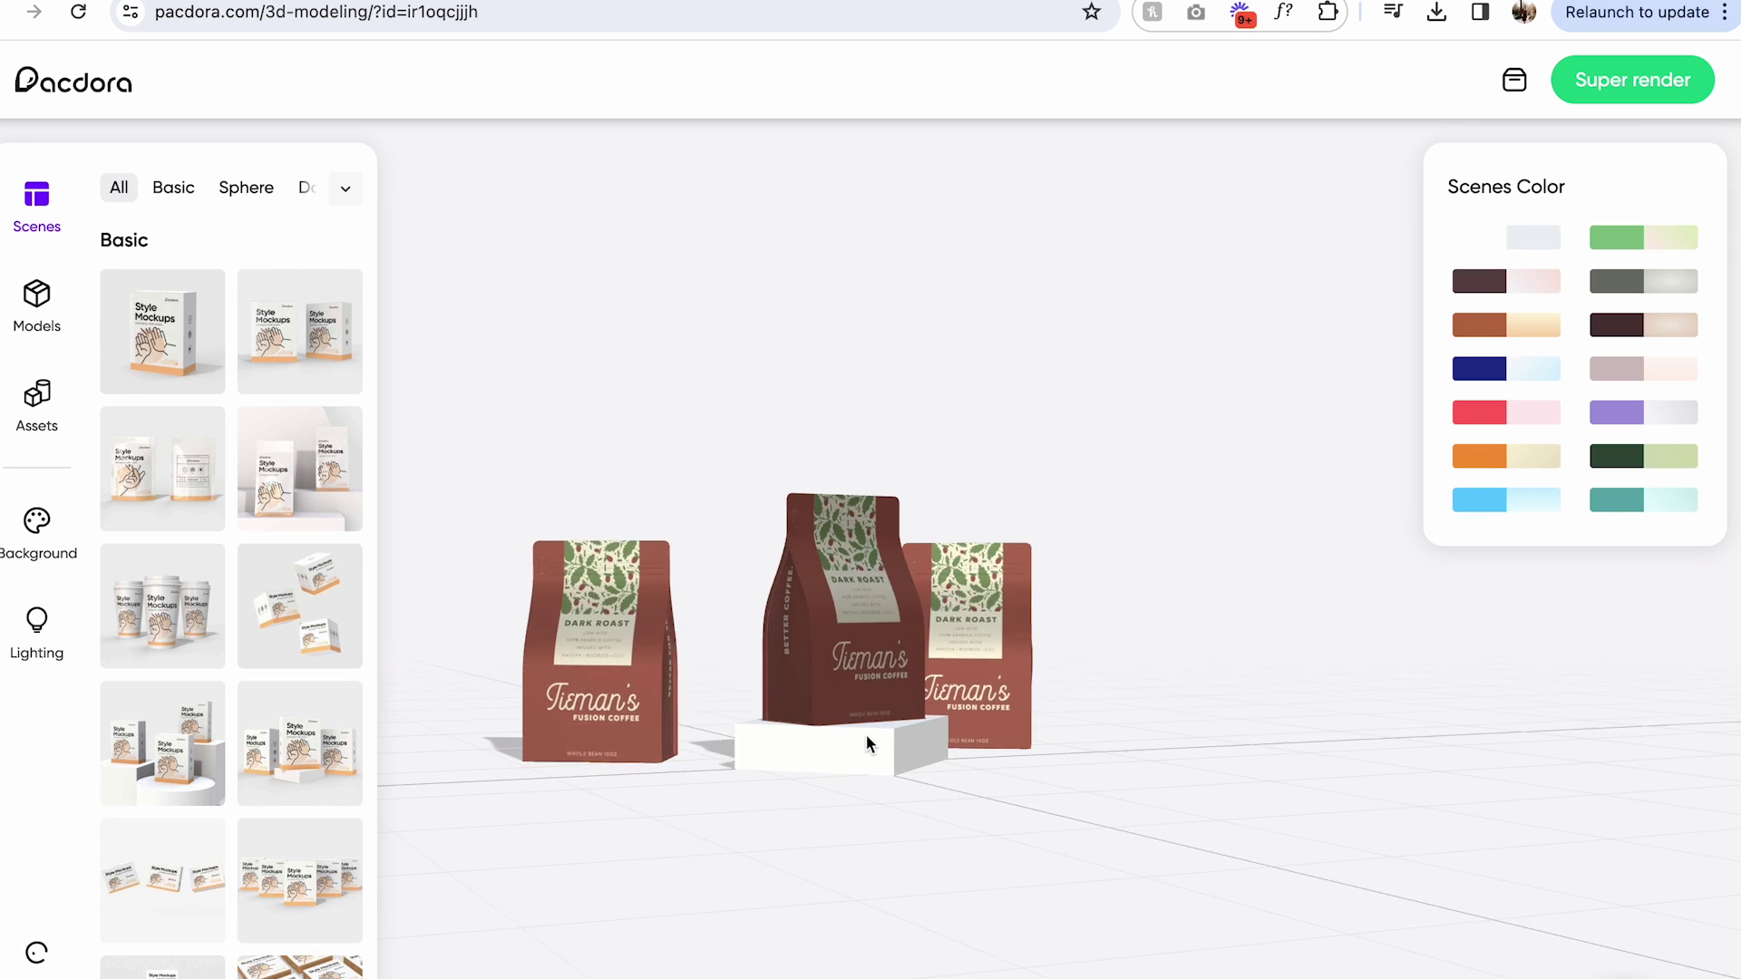
# Step: Switch to the overhead scene of scattered bags and browse the scene library down to the Leaf scenes
pyautogui.scroll(-2, 299, 870)
pyautogui.click(303, 943)
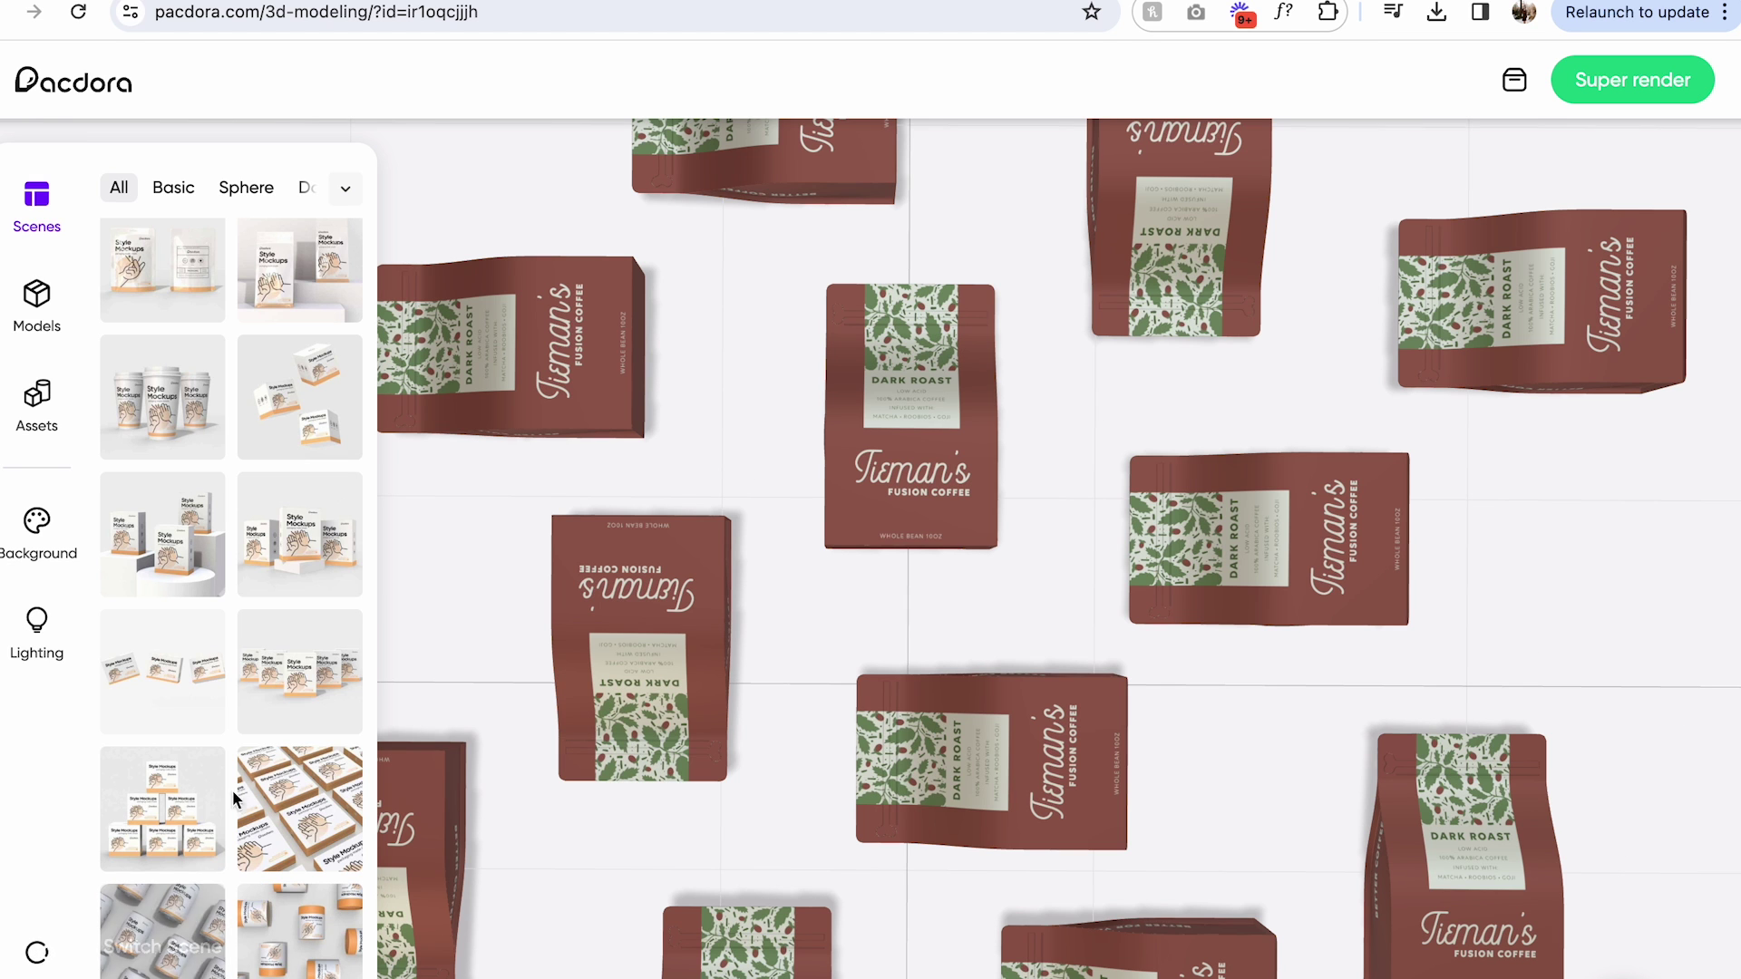
pyautogui.scroll(-5, 168, 725)
pyautogui.scroll(-10, 172, 653)
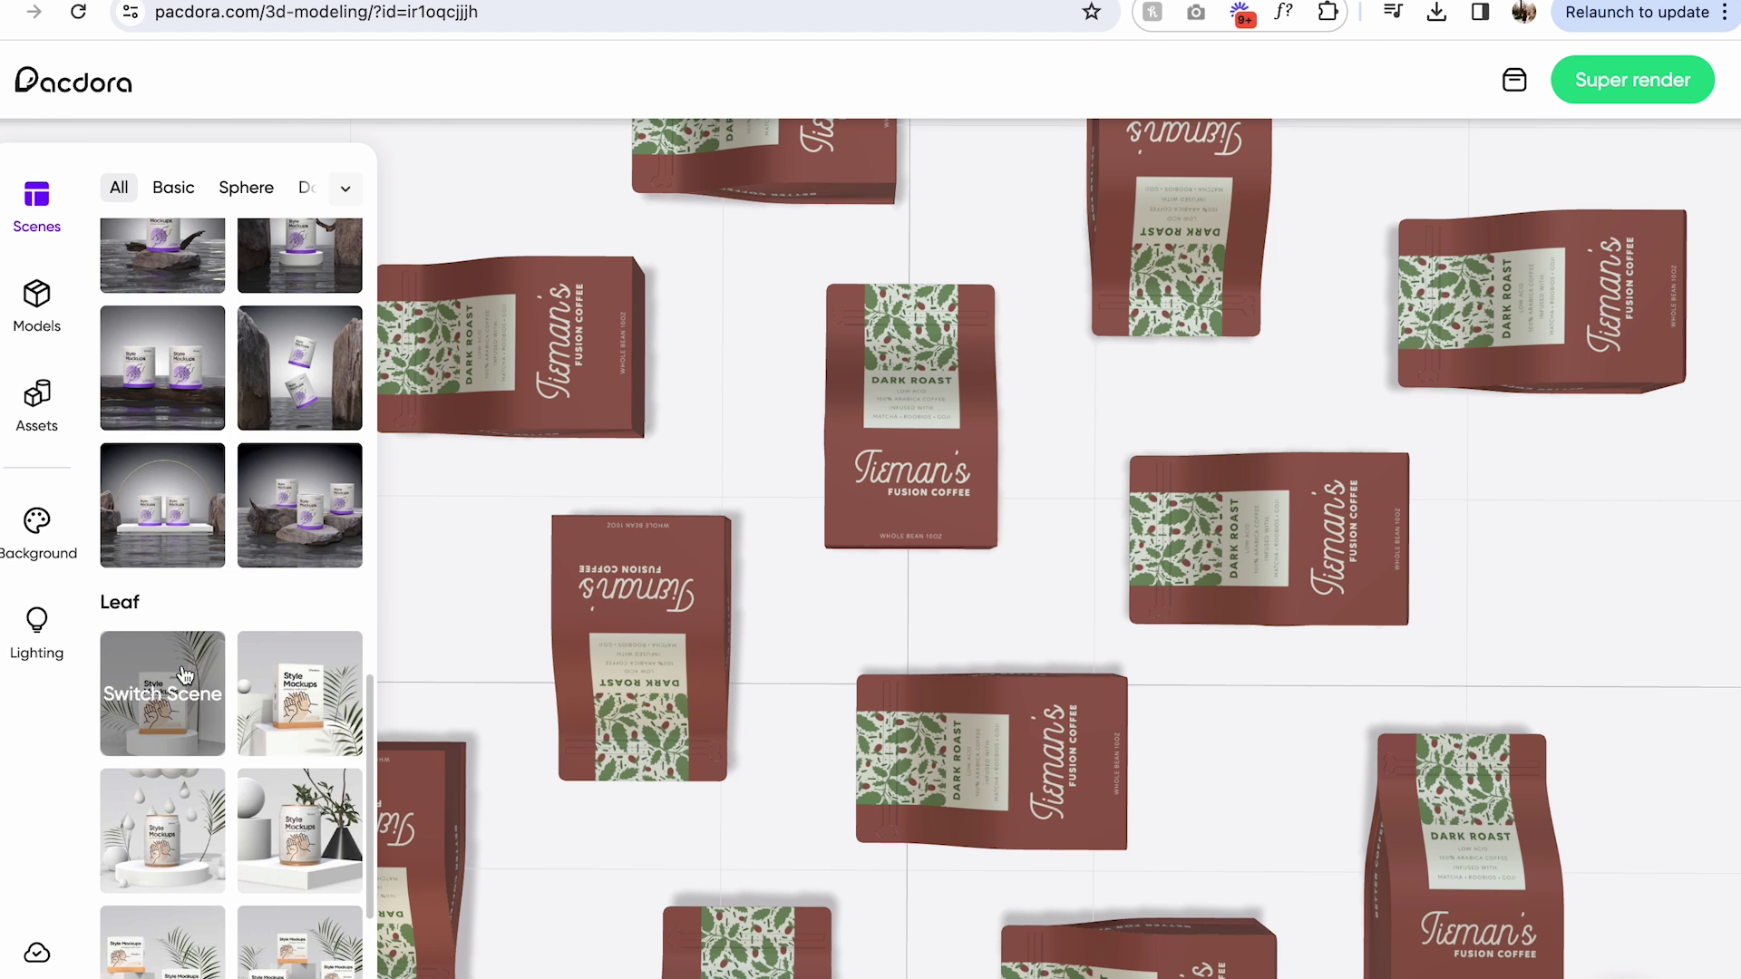